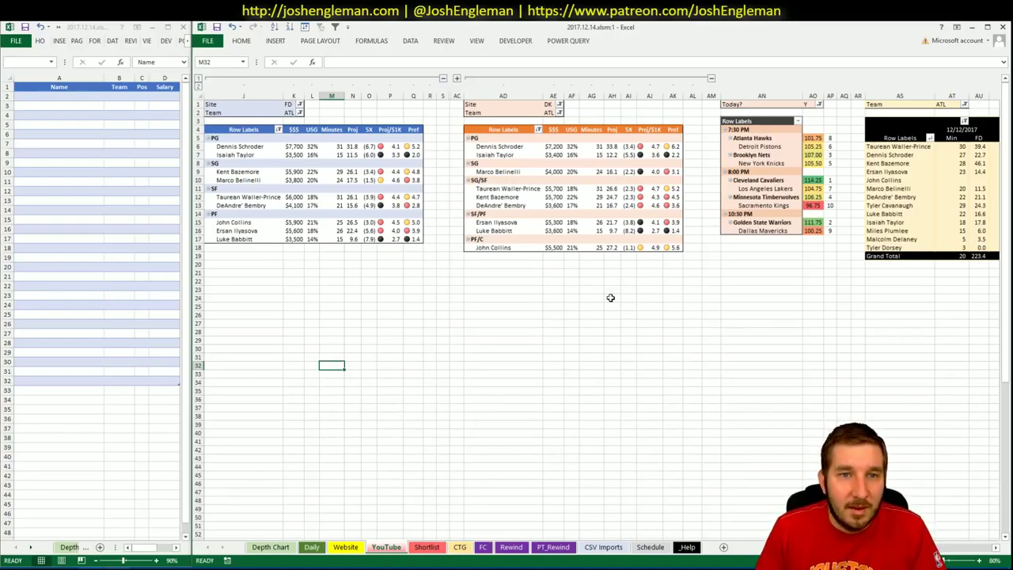
Set the opponent to DET on the CTG sheet.
click(459, 546)
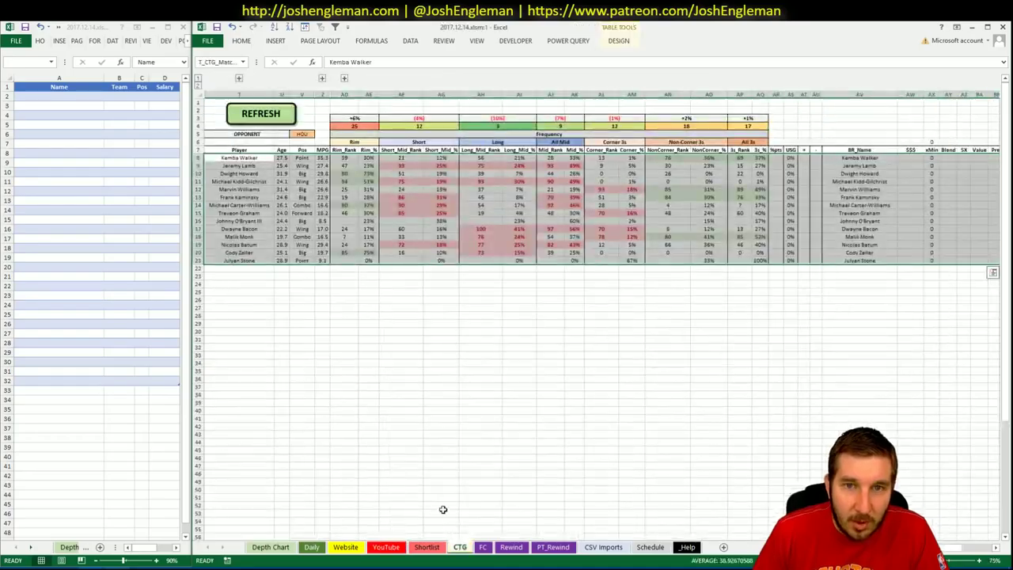
click(301, 135)
key(Delete)
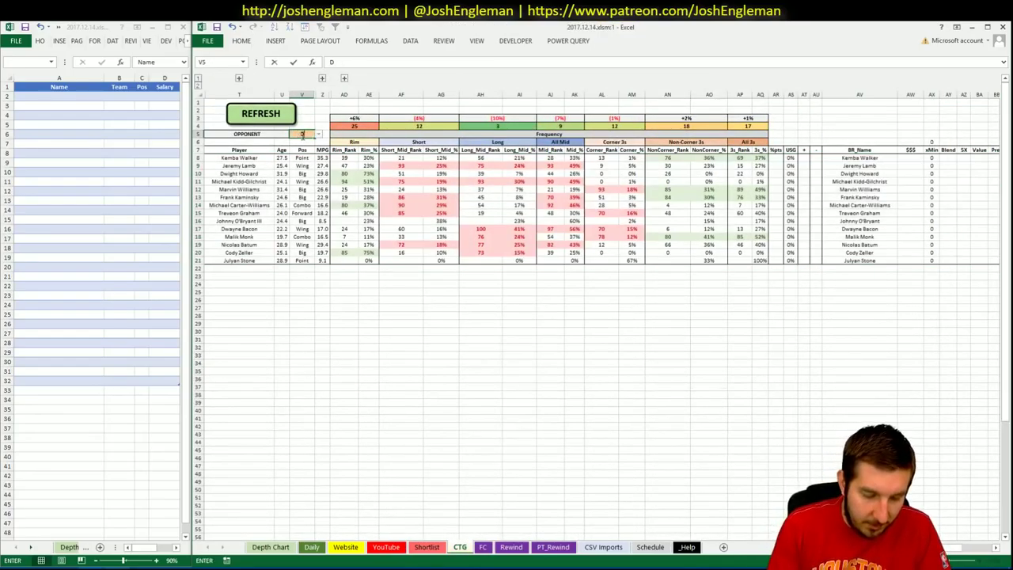
Switch to the Cleaning the Glass site in the browser and find the Atlanta Hawks team page by searching for "hawks".
key(alt+Tab)
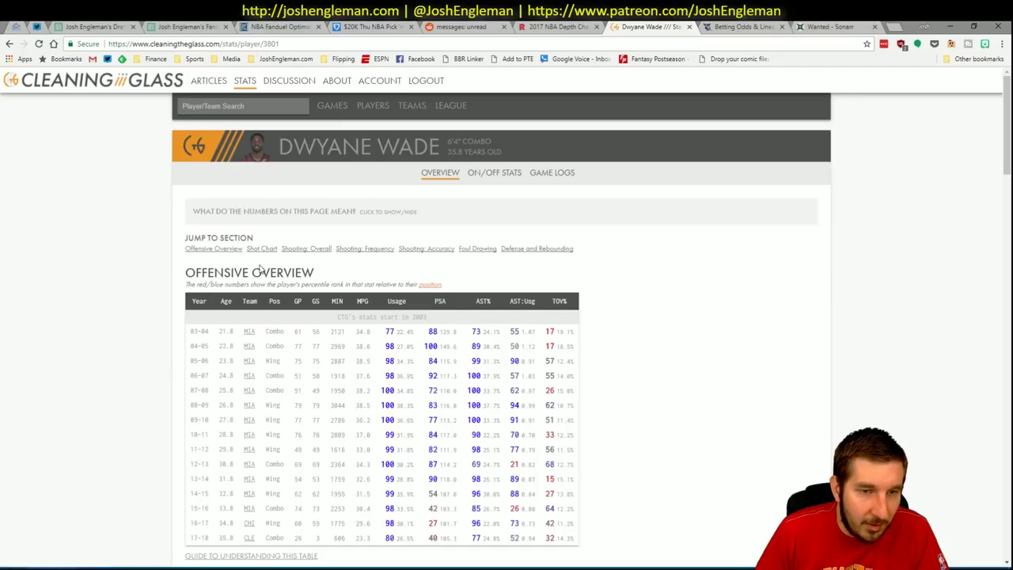
click(252, 109)
text(atl)
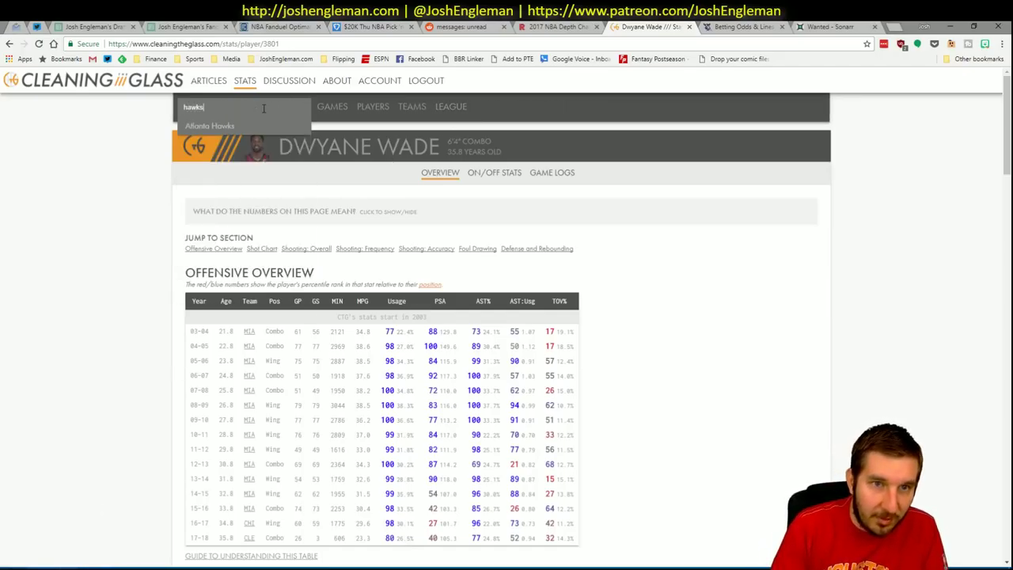
key(Down)
key(Return)
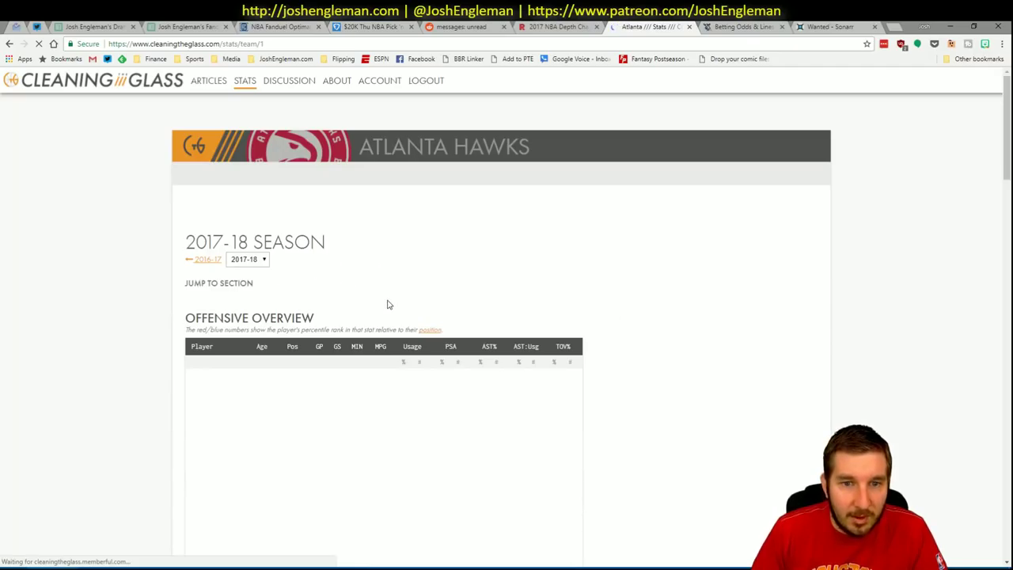
click(341, 297)
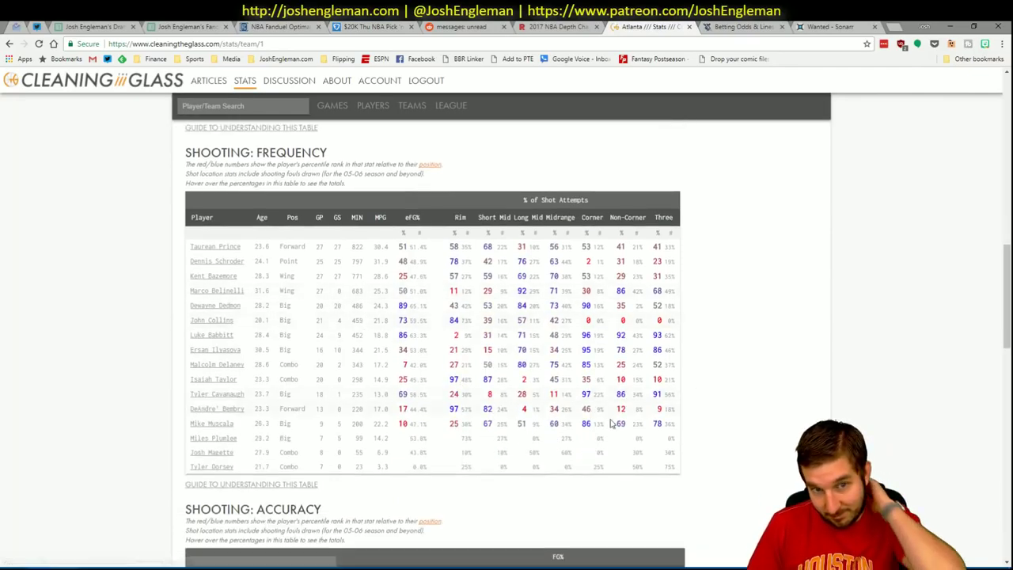
Copy all player rows of the Hawks' Shooting: Frequency table, from Taurean Prince through Tyler Dorsey.
mouse_move(673, 469)
drag(674, 468, 192, 247)
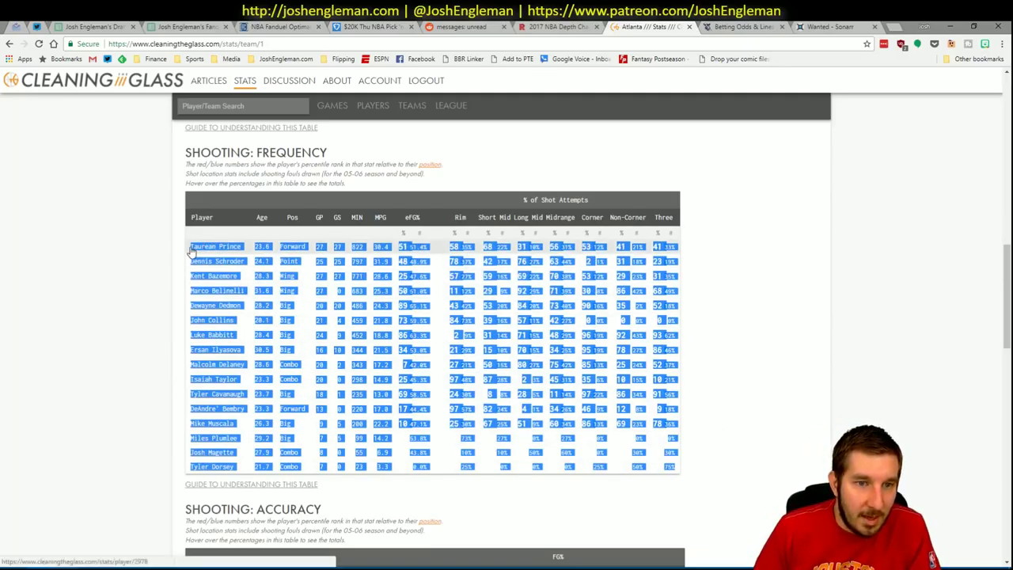
key(alt+Tab)
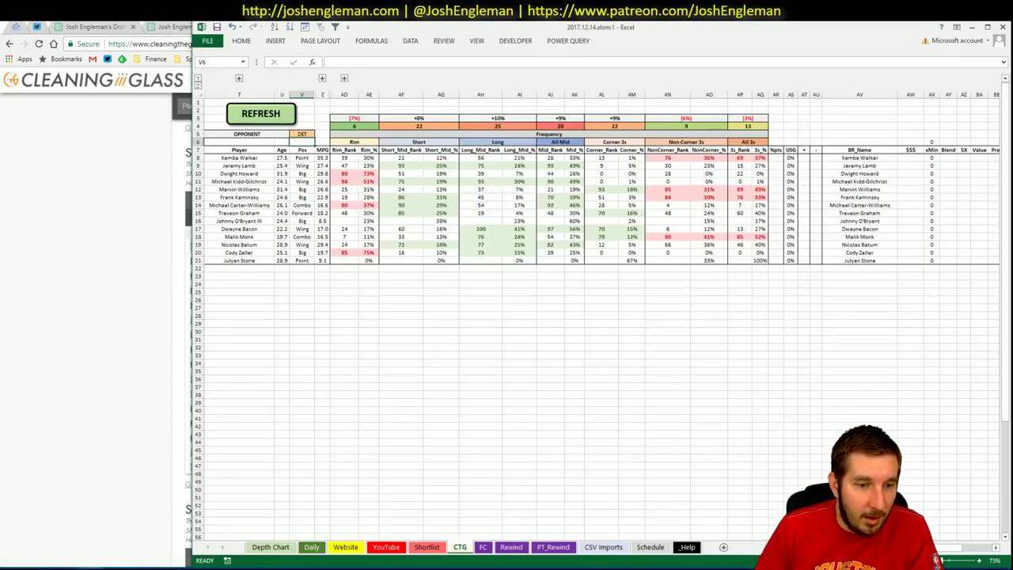
Return to the Excel workbook and refresh the CTG sheet with the copied Atlanta shooting data.
mouse_move(93, 566)
click(234, 532)
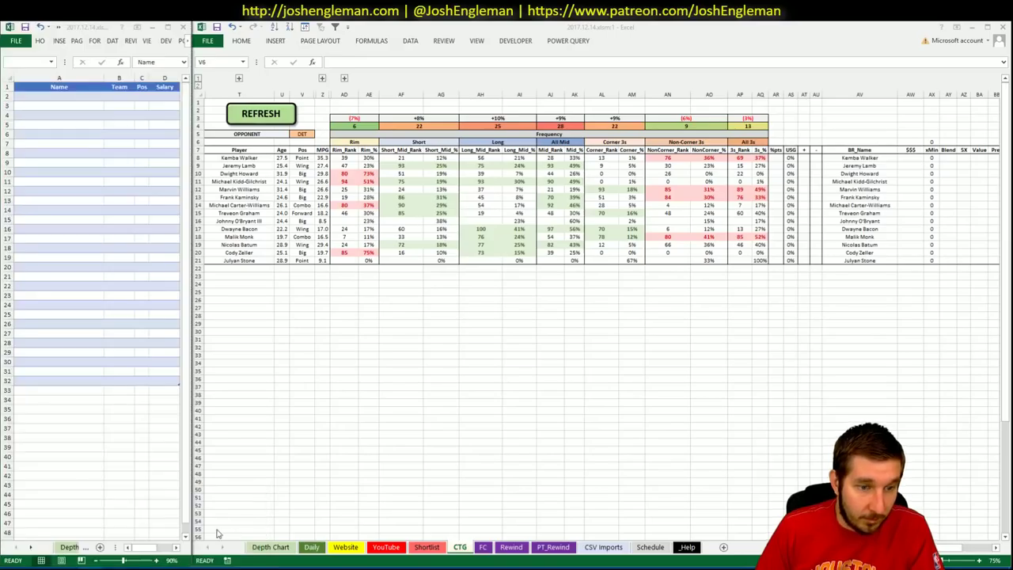
click(63, 563)
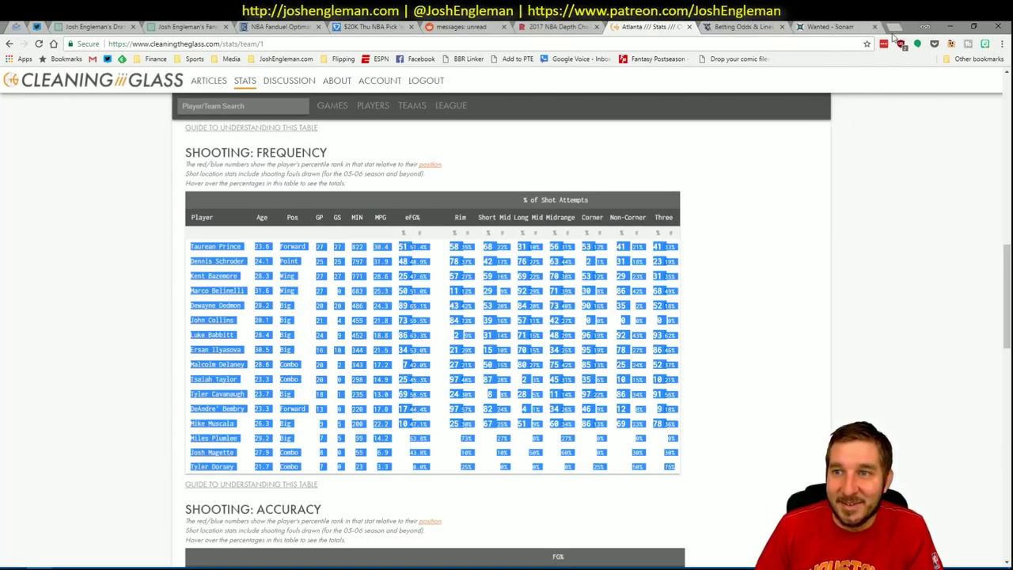
click(974, 26)
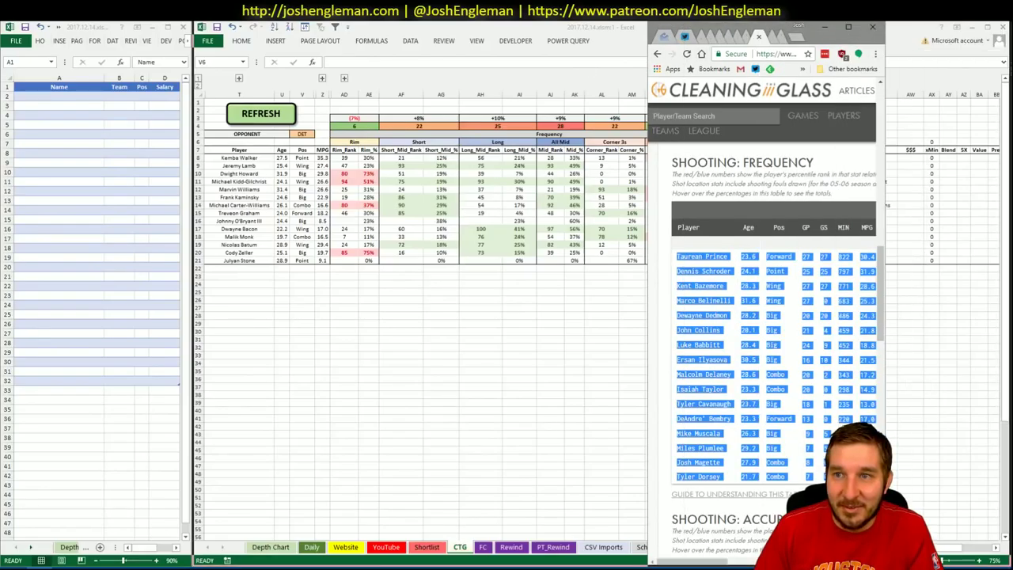
double_click(725, 30)
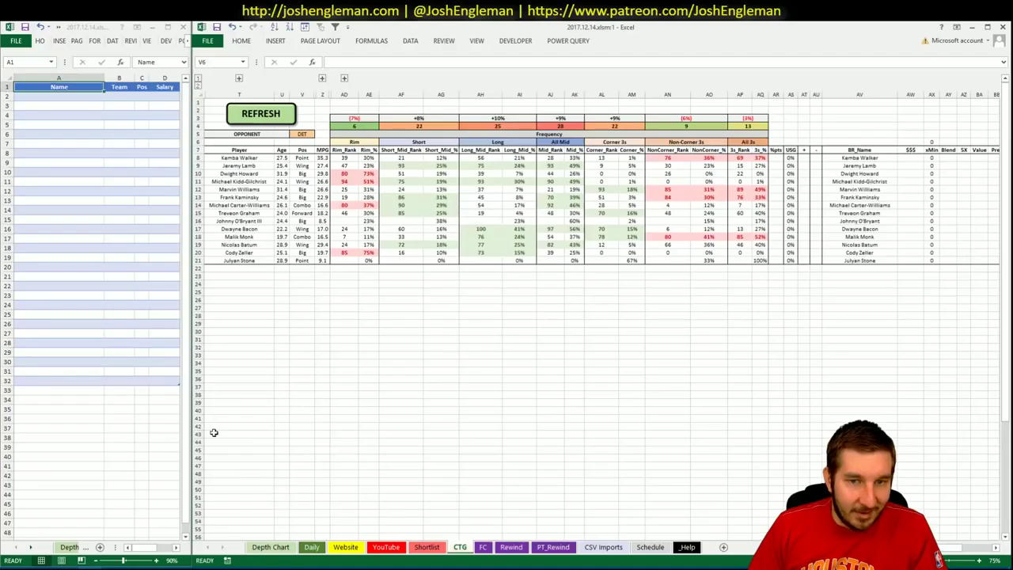
click(48, 528)
click(279, 123)
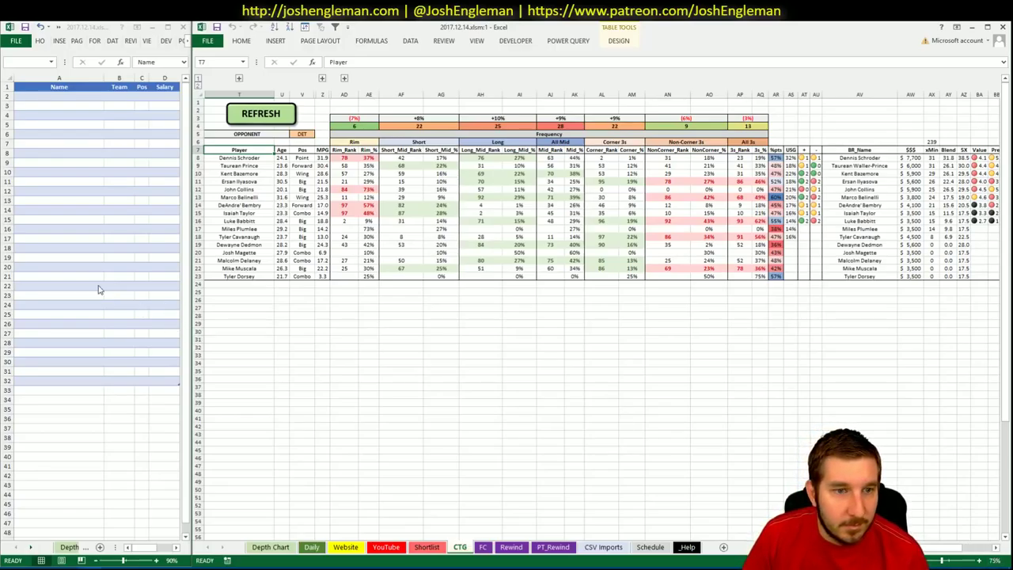
Reduce the player list window's zoom to 80% and narrow it so the main workbook window gets more width.
click(99, 565)
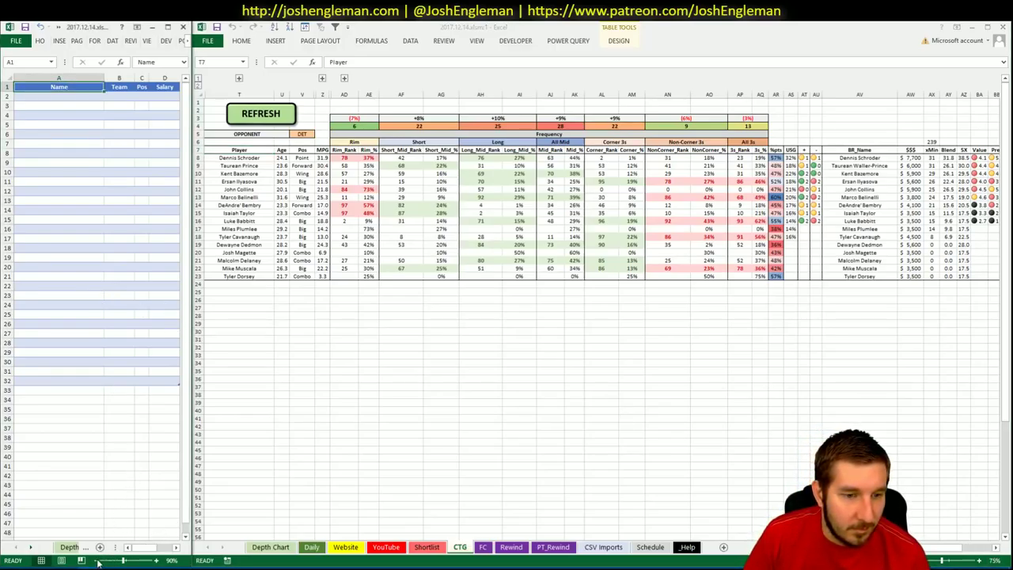
click(96, 561)
drag(187, 525, 168, 520)
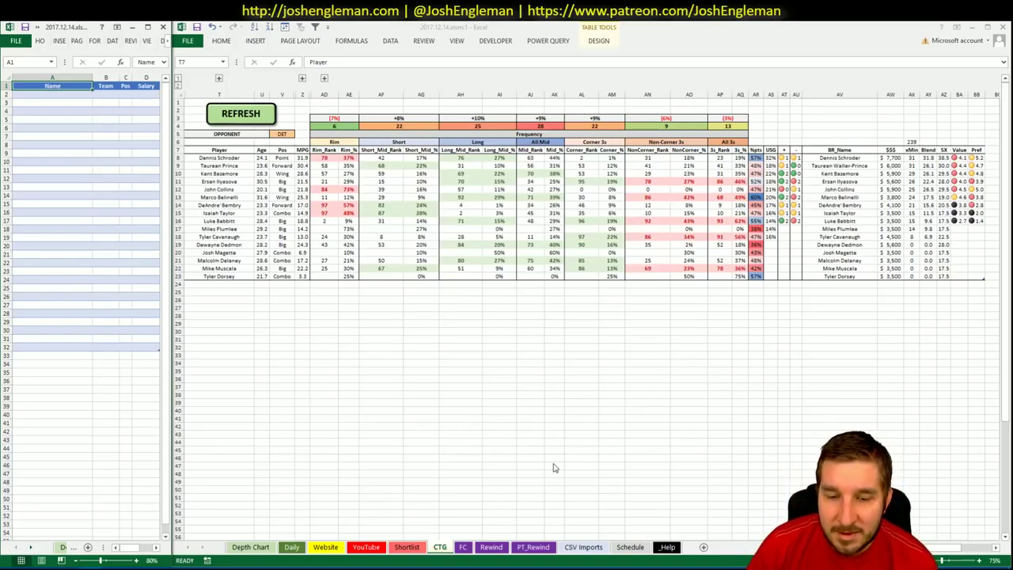
Examine Atlanta's FD and DK projections and recent game logs on the YouTube sheet, comparing them with the CTG sheet.
click(369, 547)
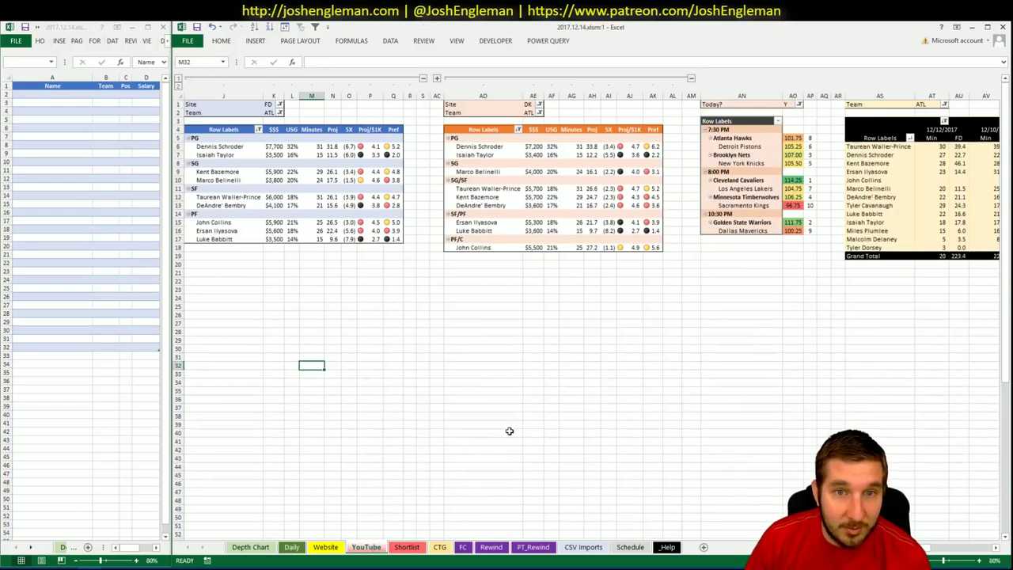
click(508, 431)
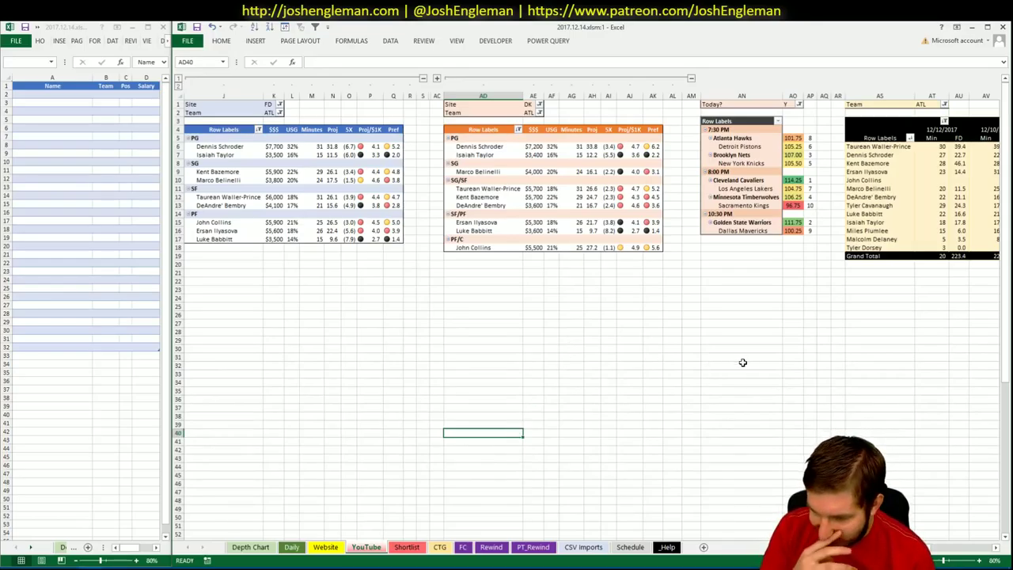
scroll(972, 557, right, 5)
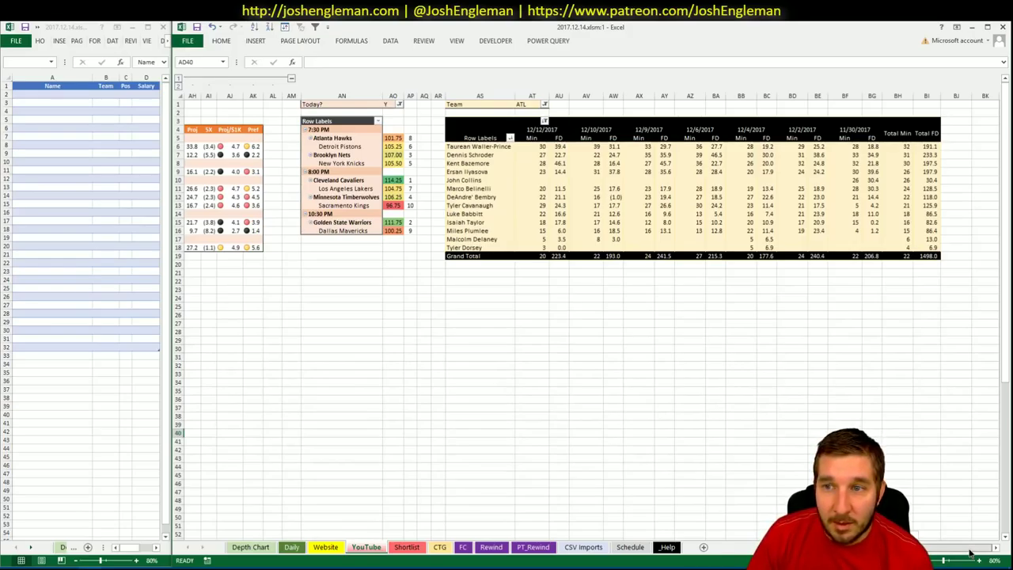
scroll(972, 554, left, 5)
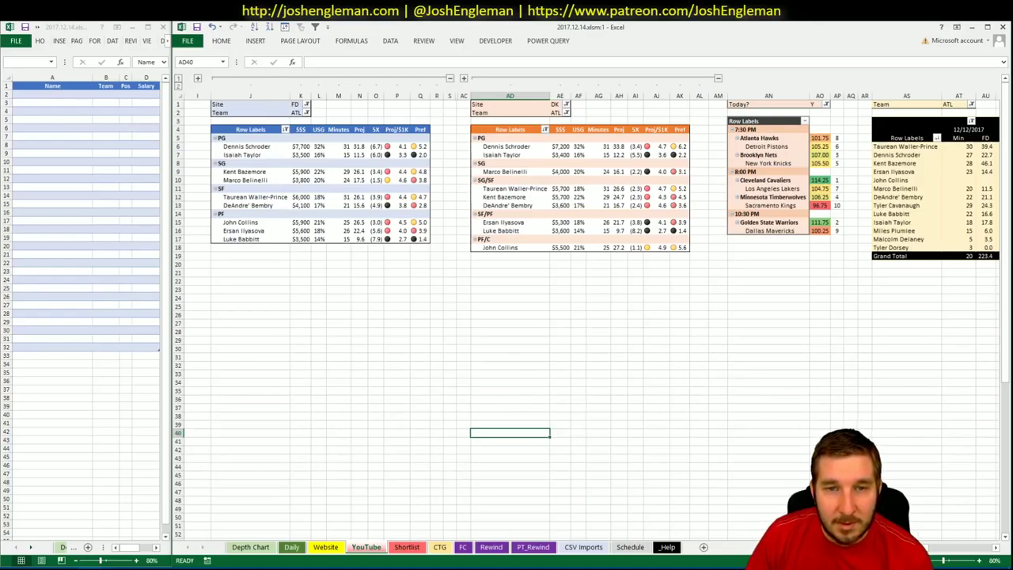
click(432, 552)
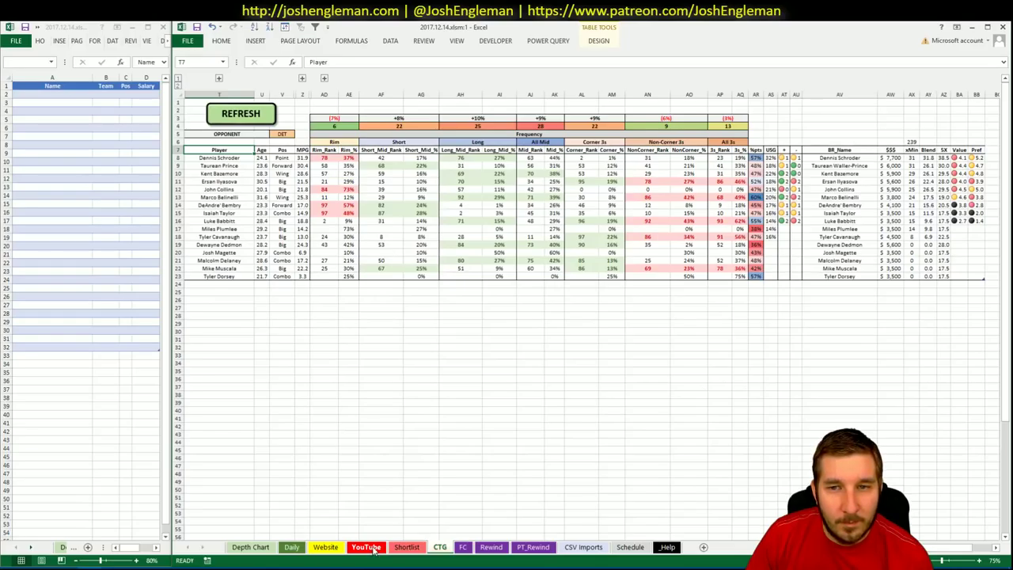
click(375, 550)
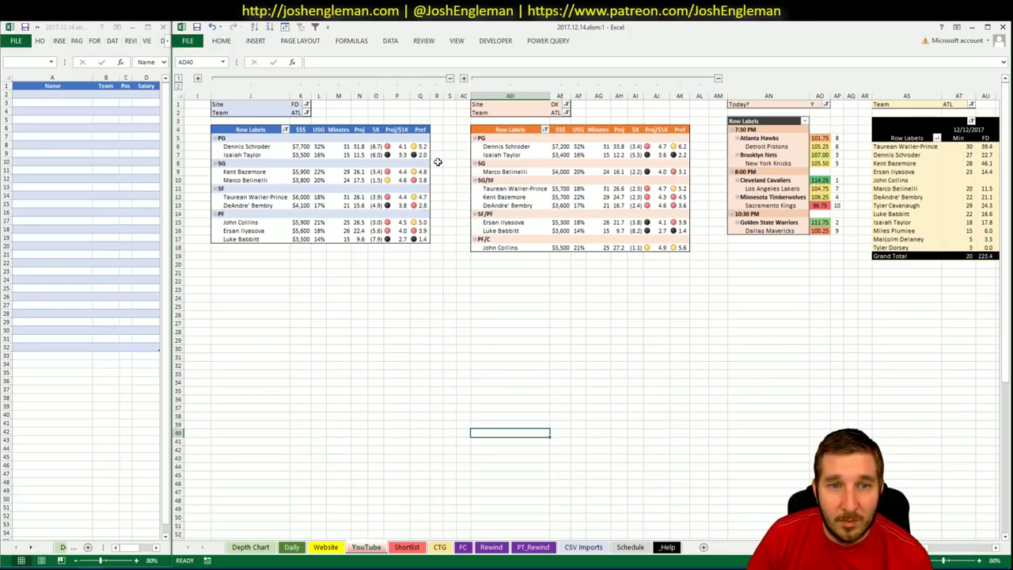
Enter Kent Bazemore as the first player in the Name column of the player list.
click(76, 86)
click(75, 88)
click(73, 92)
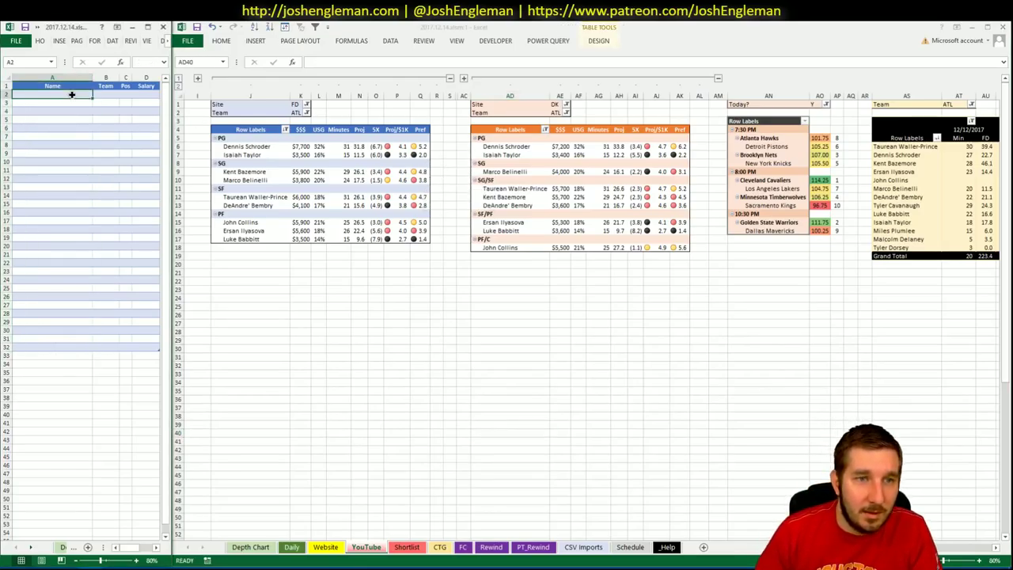
text(Kent B)
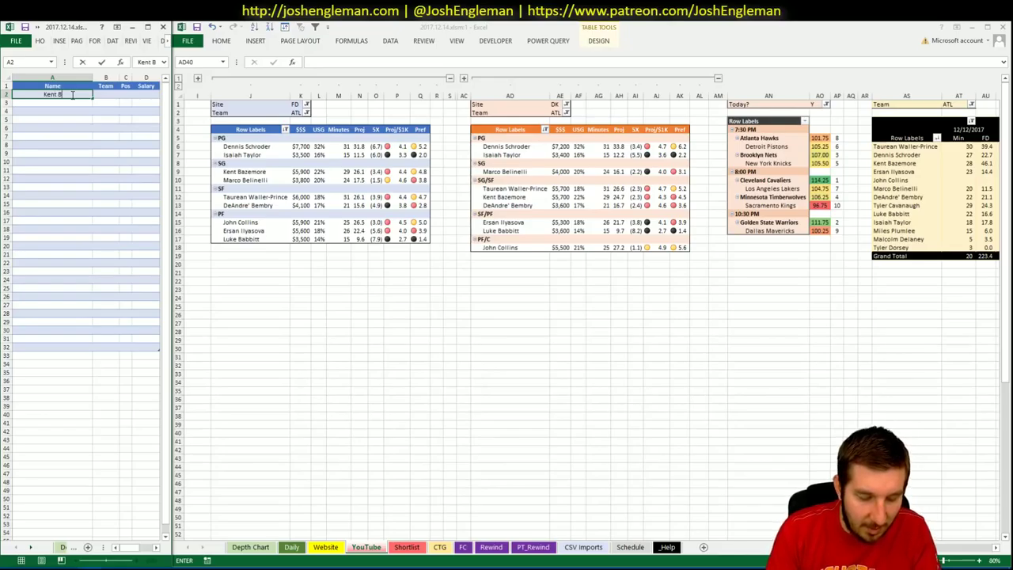
text(azemore)
key(Return)
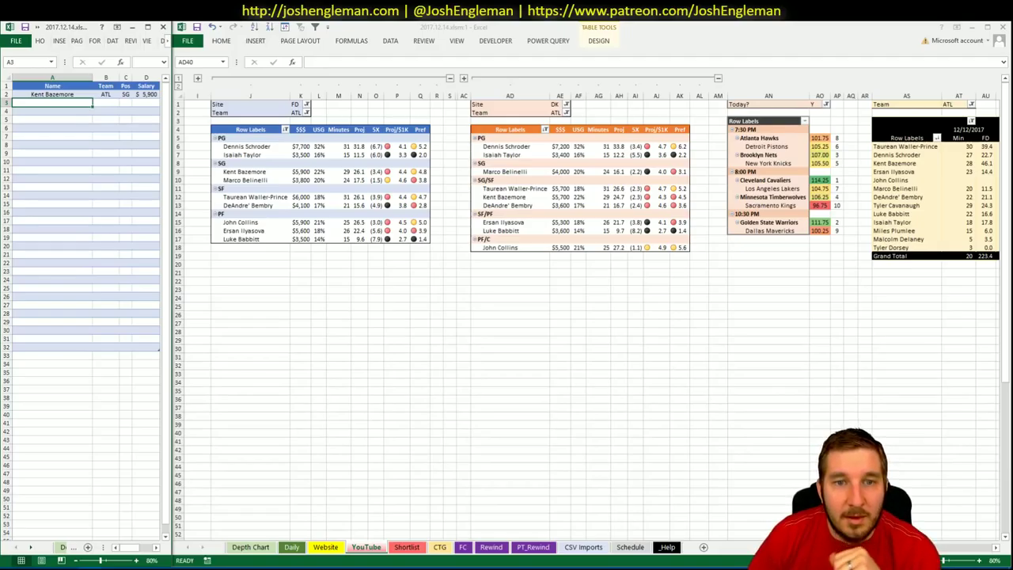
Copy Taurean Waller-Prince from the FD table's SF group into the player list row below Kent Bazemore.
scroll(811, 376, right, 8)
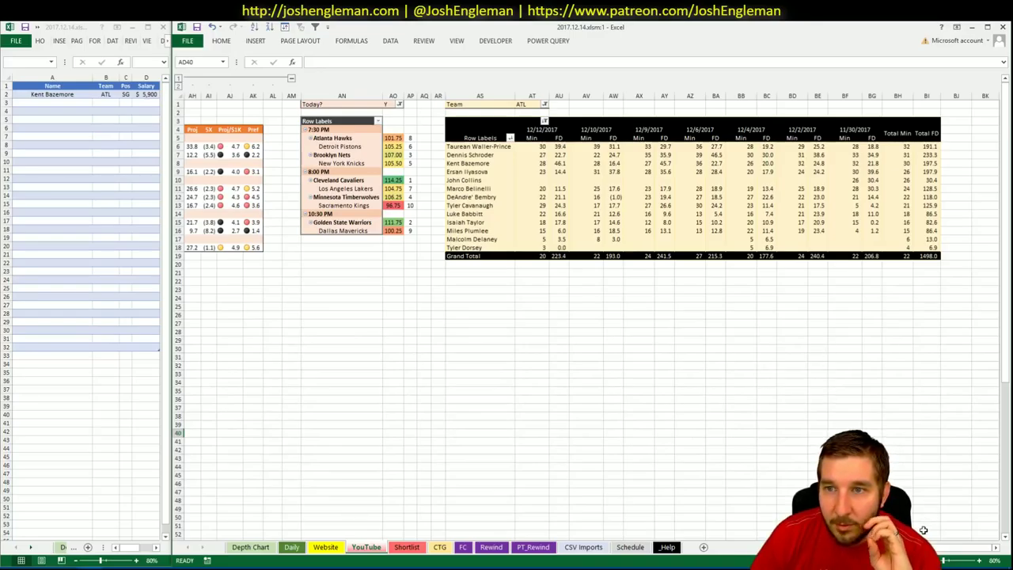
scroll(894, 534, left, 8)
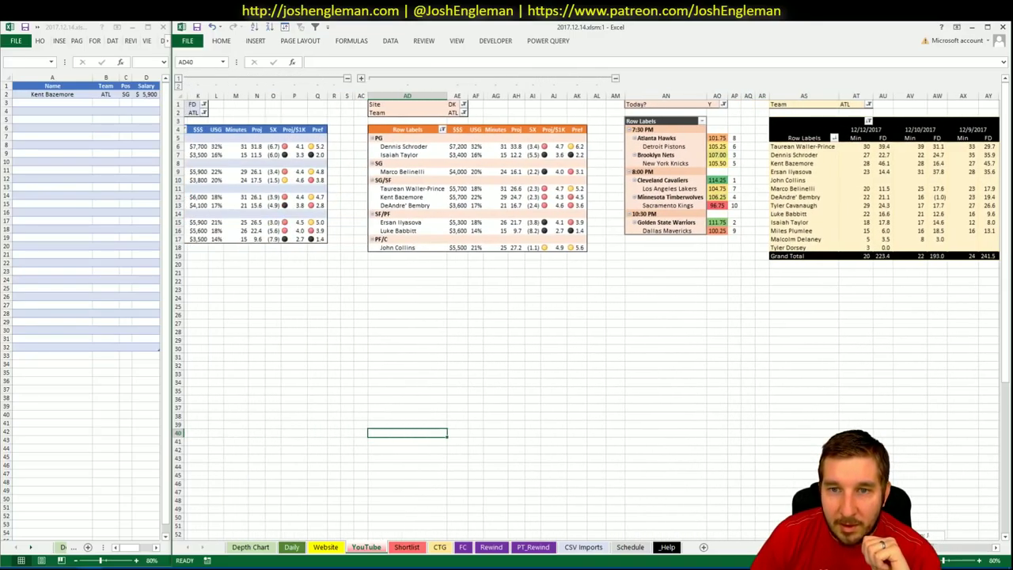
click(47, 103)
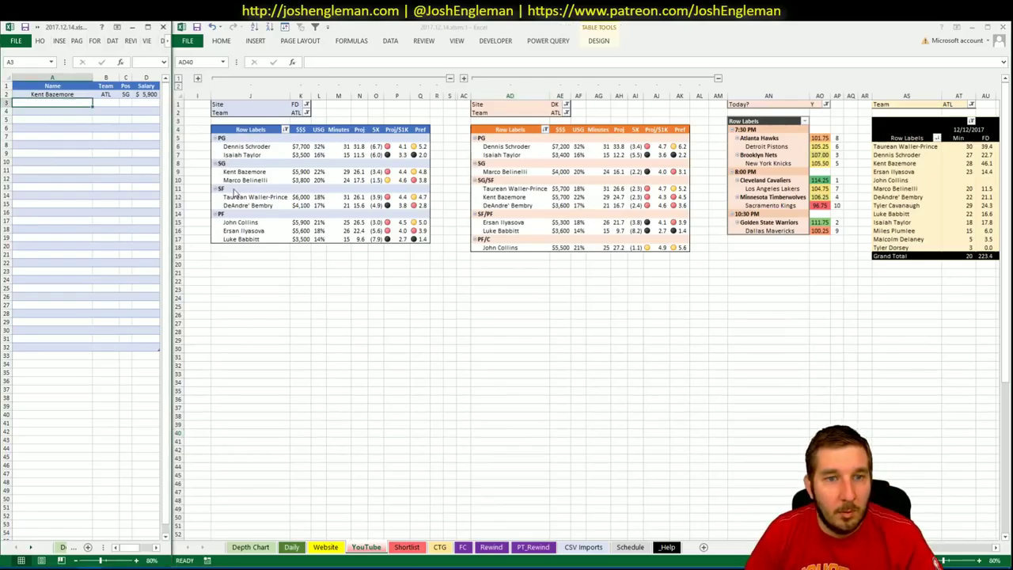
click(255, 203)
key(ctrl+c)
right_click(65, 103)
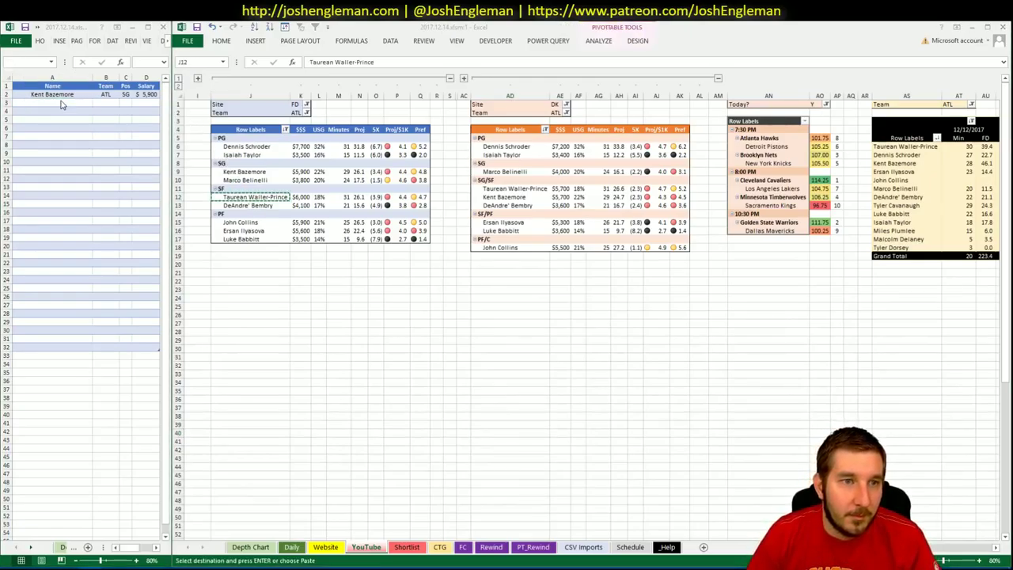
click(99, 147)
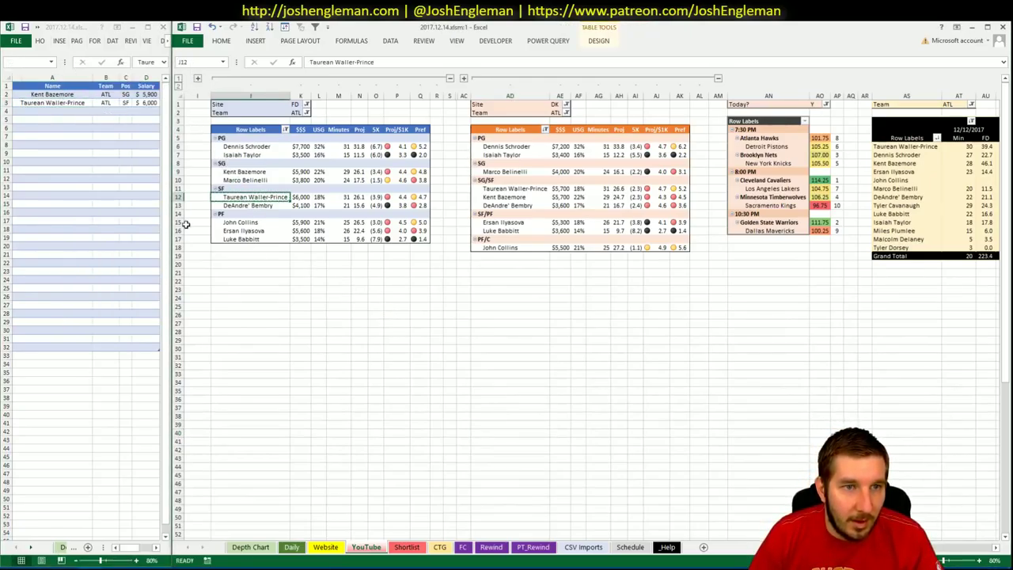
Set the Team filter to DET for both the FD and the DK projection tables.
click(299, 112)
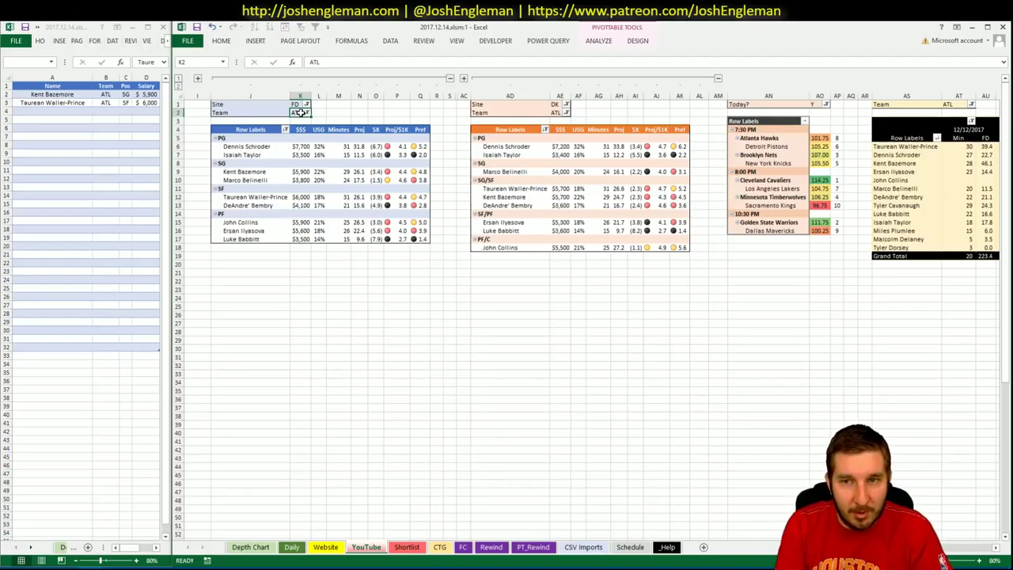
text(DET)
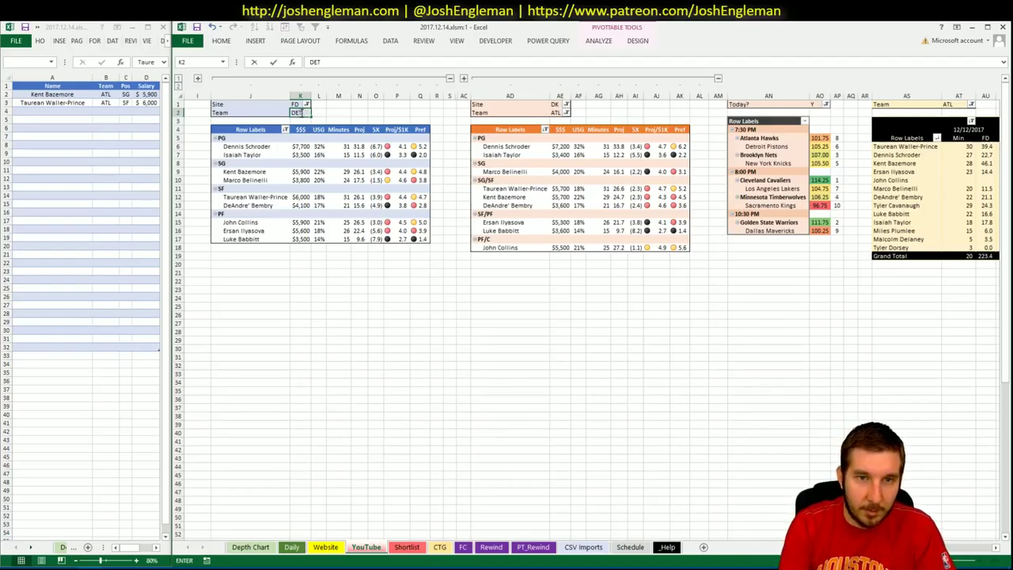
key(Tab)
click(548, 112)
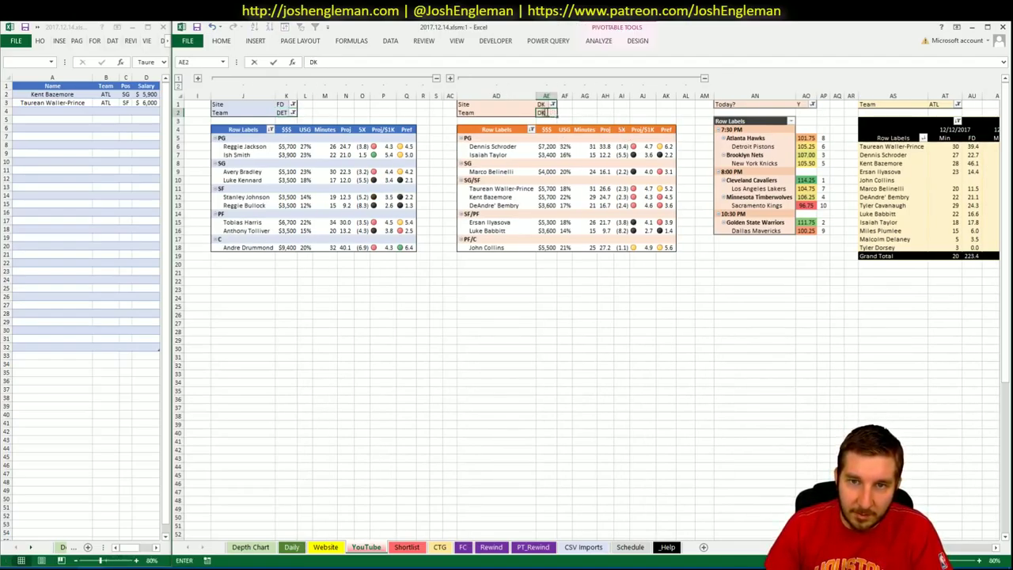
text(DET)
key(Tab)
Set the Team filter of the recent game log table to DET.
click(926, 107)
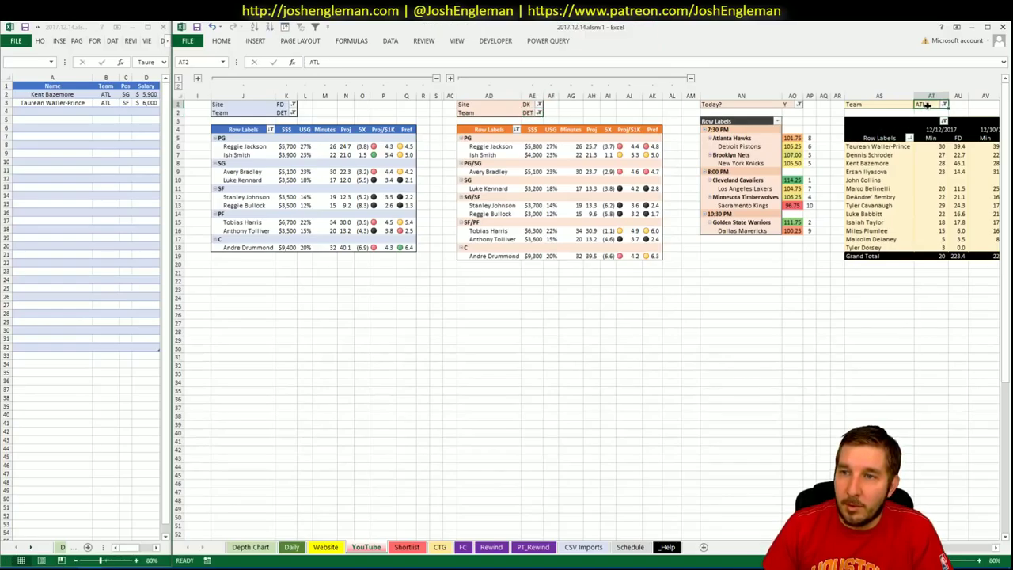
text(DT)
key(BackSpace)
text(ET)
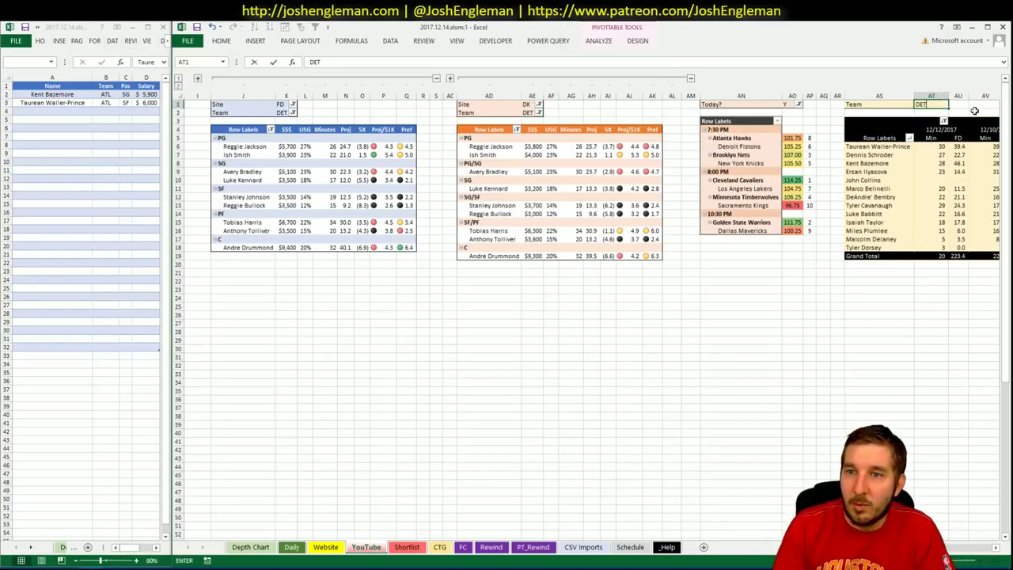
key(Return)
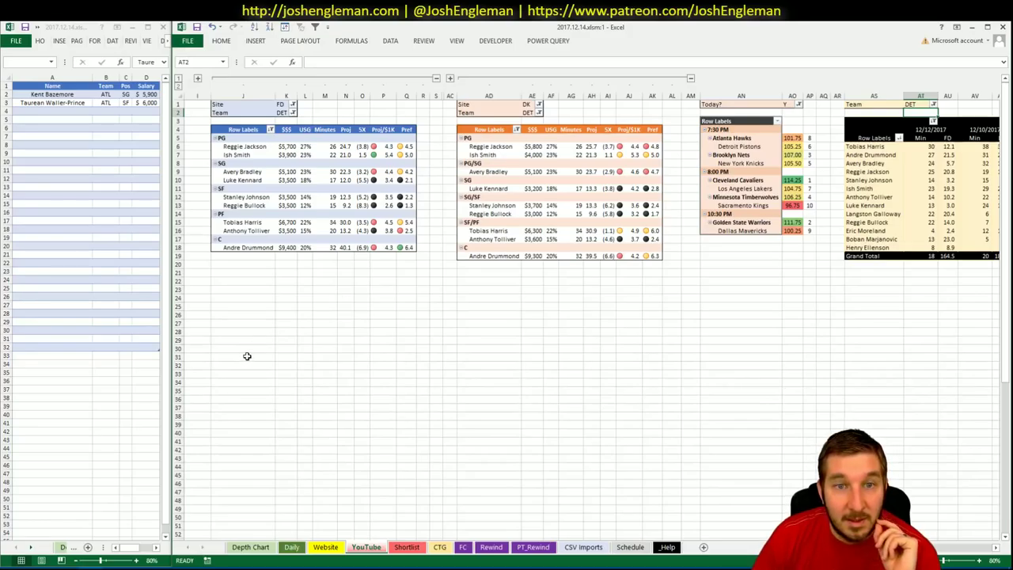
Set the opponent on the CTG sheet to ATL.
click(440, 547)
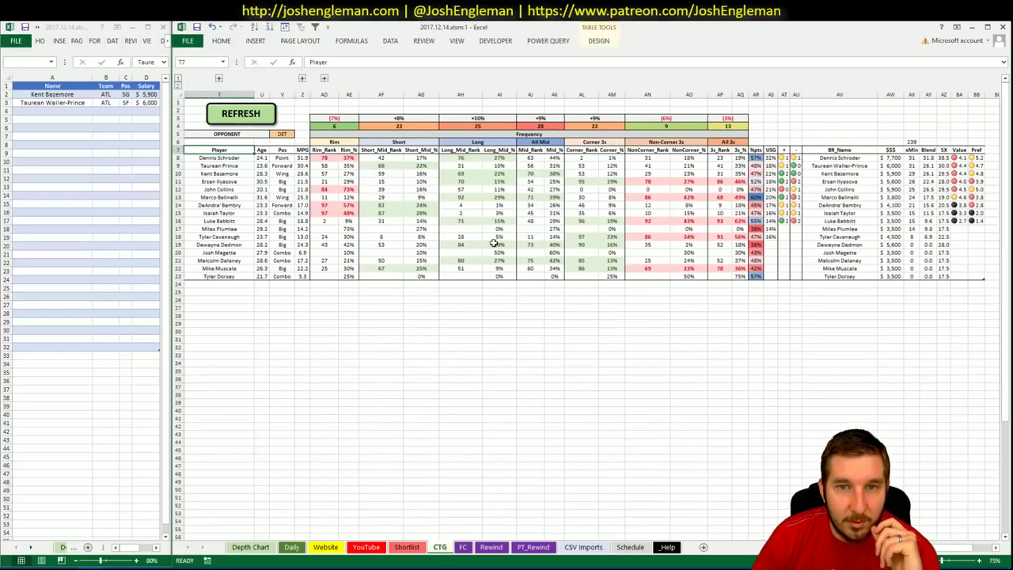
click(281, 133)
text(ATL)
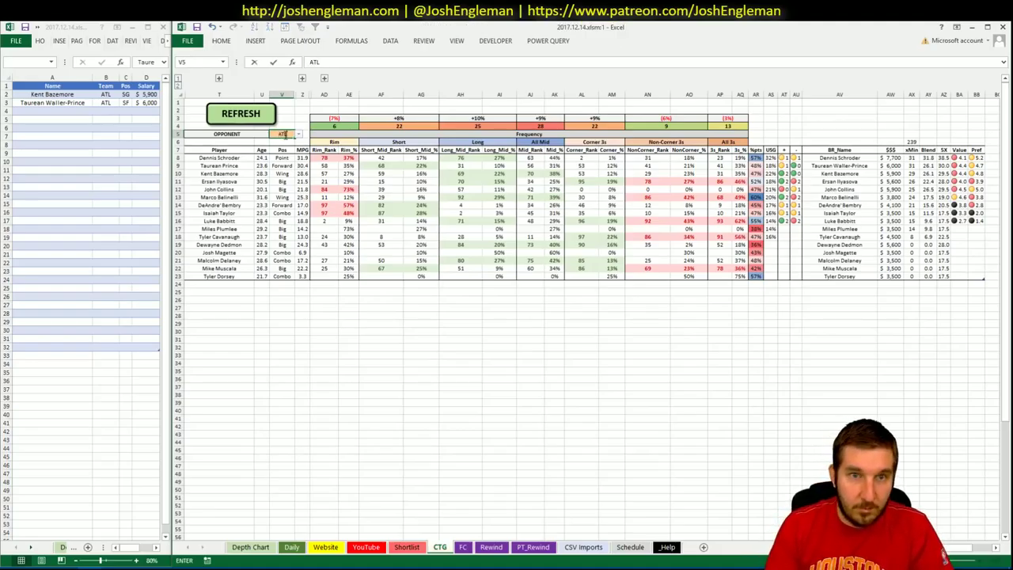
key(Return)
Switch to Cleaning the Glass in the browser, find the Pistons' team page and go to its Shooting: Frequency section.
click(40, 567)
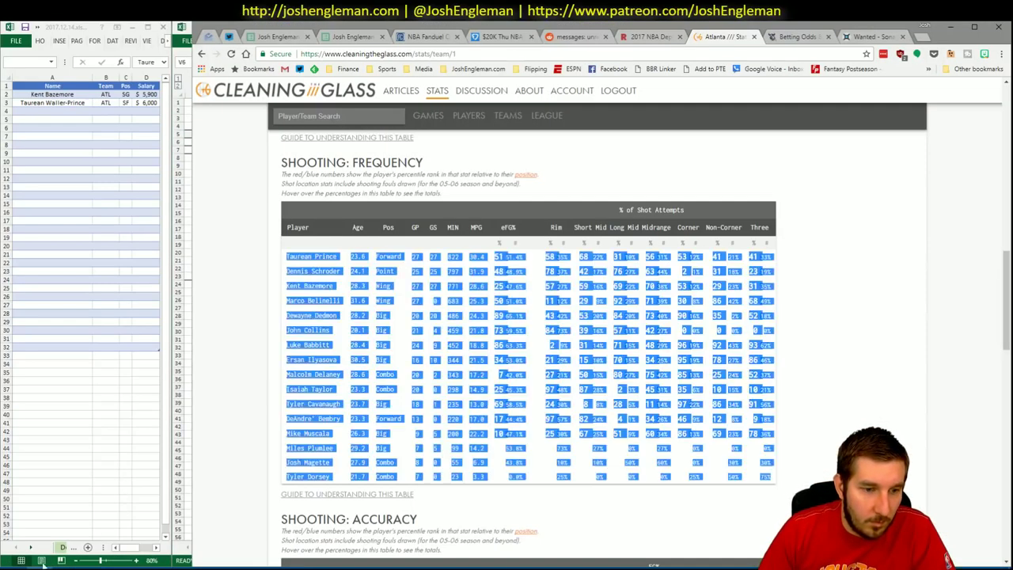
click(363, 115)
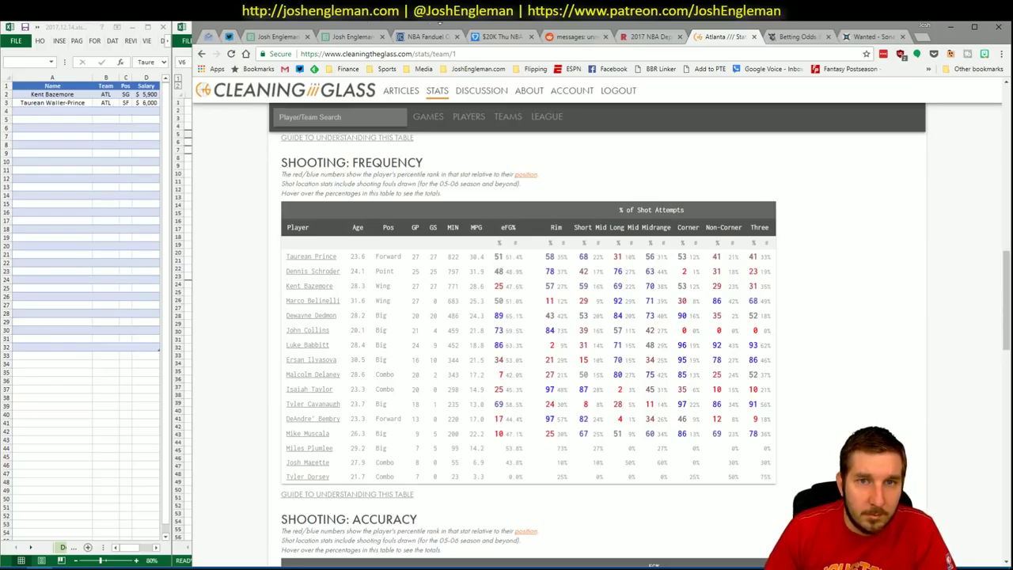
drag(192, 285, 171, 285)
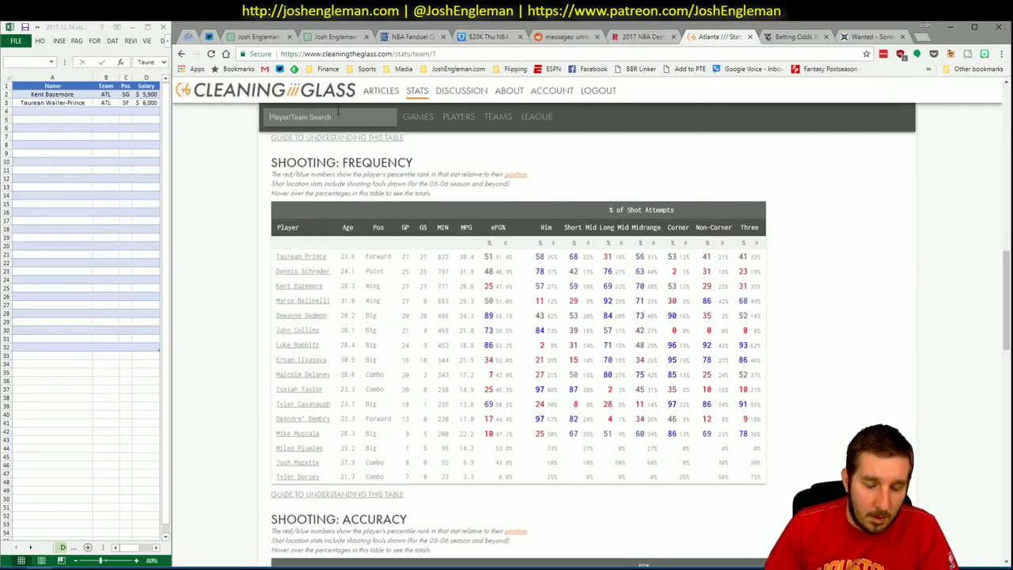
click(338, 111)
text(pistons)
key(Down)
key(Return)
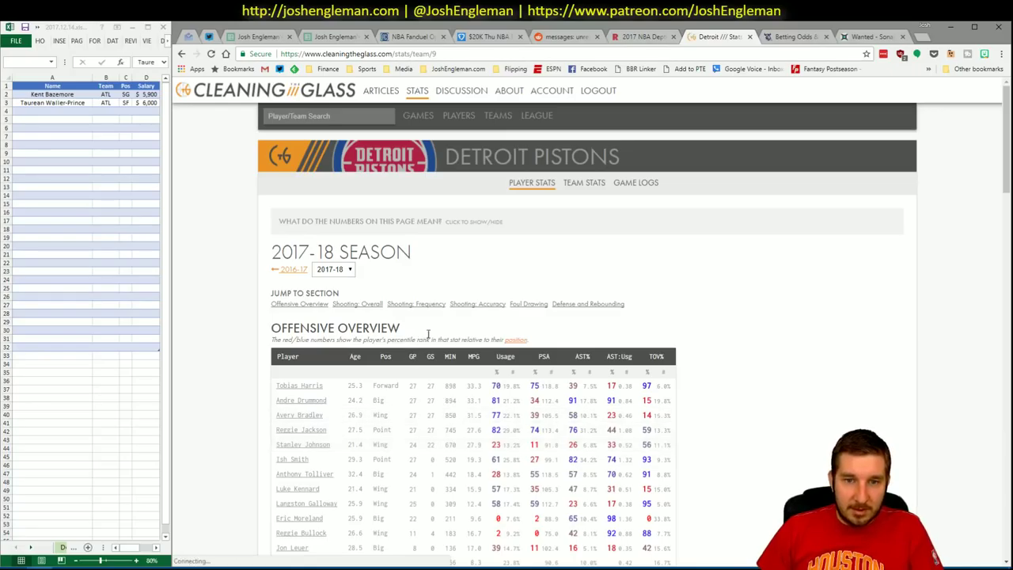
click(427, 304)
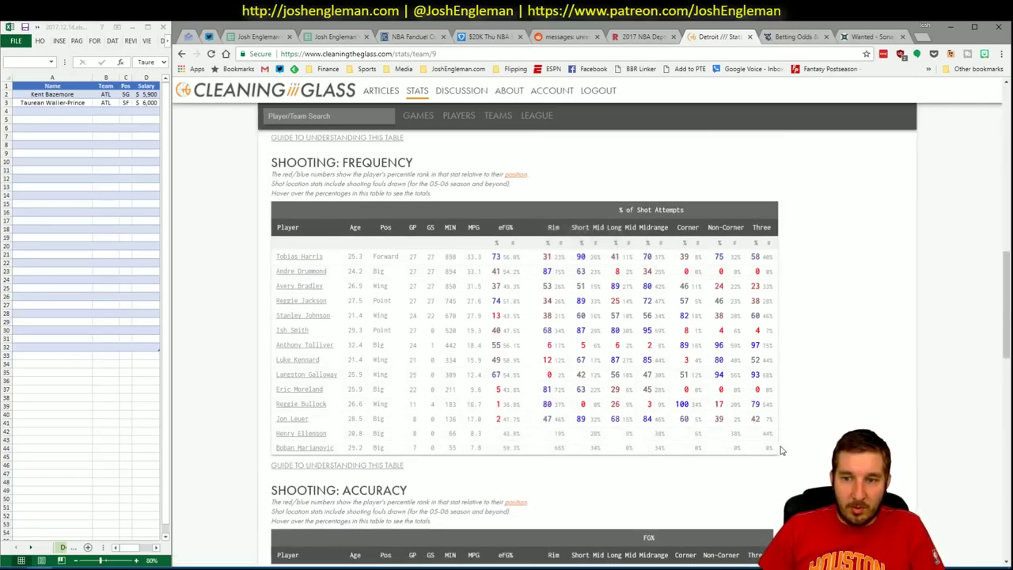
Copy all player rows of the Pistons' shooting frequency table and refresh the workbook's CTG sheet with them.
drag(778, 451, 277, 255)
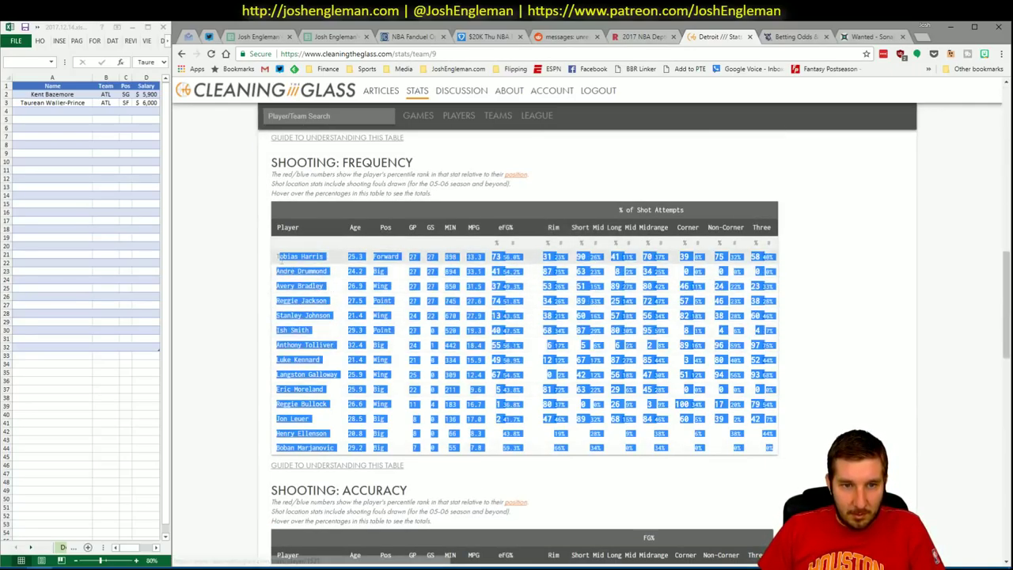
key(alt+Tab)
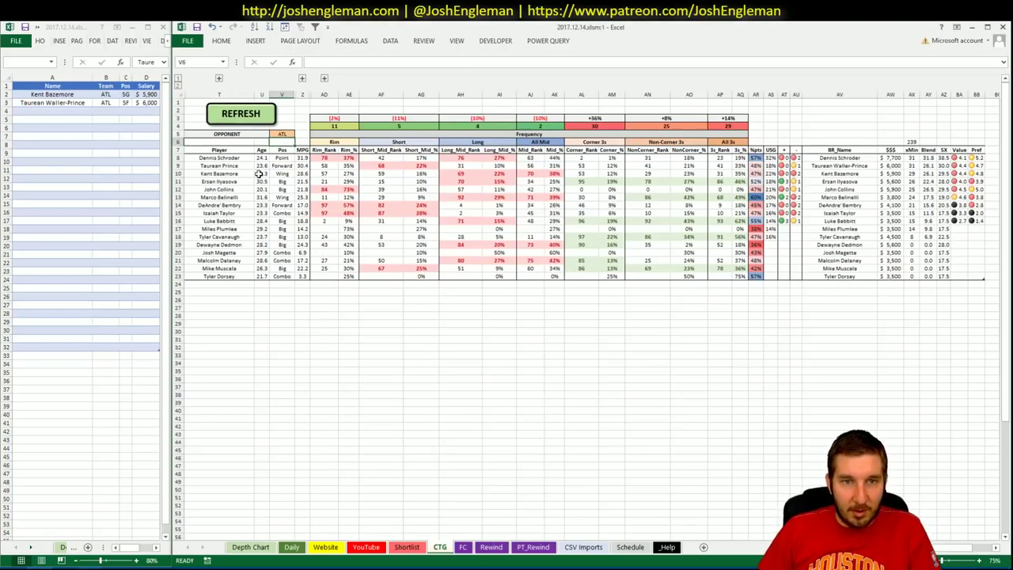
click(258, 115)
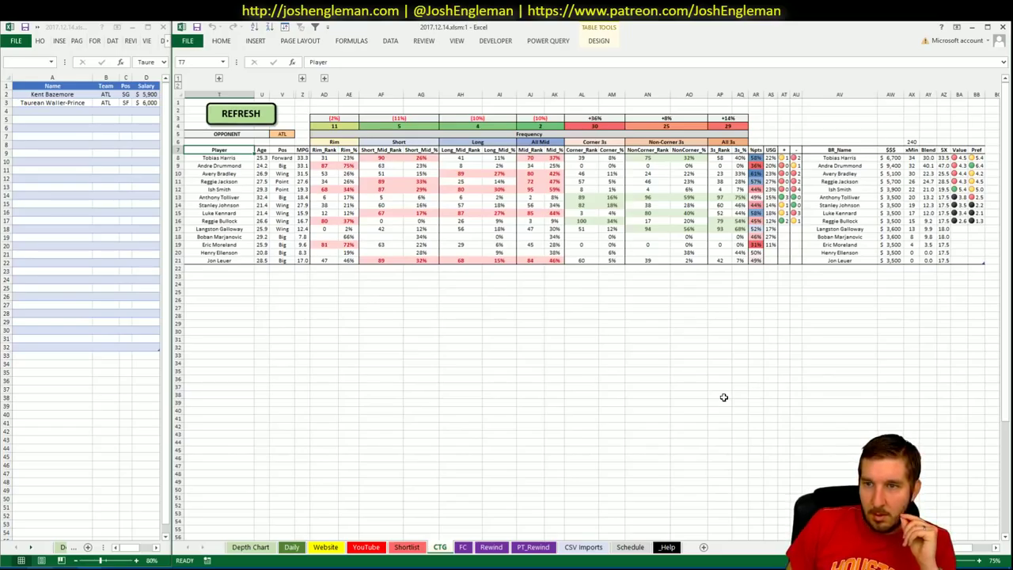
On the YouTube sheet, compare Detroit's FD and DK projections with the players' minutes and fantasy points in the recent game log.
click(372, 548)
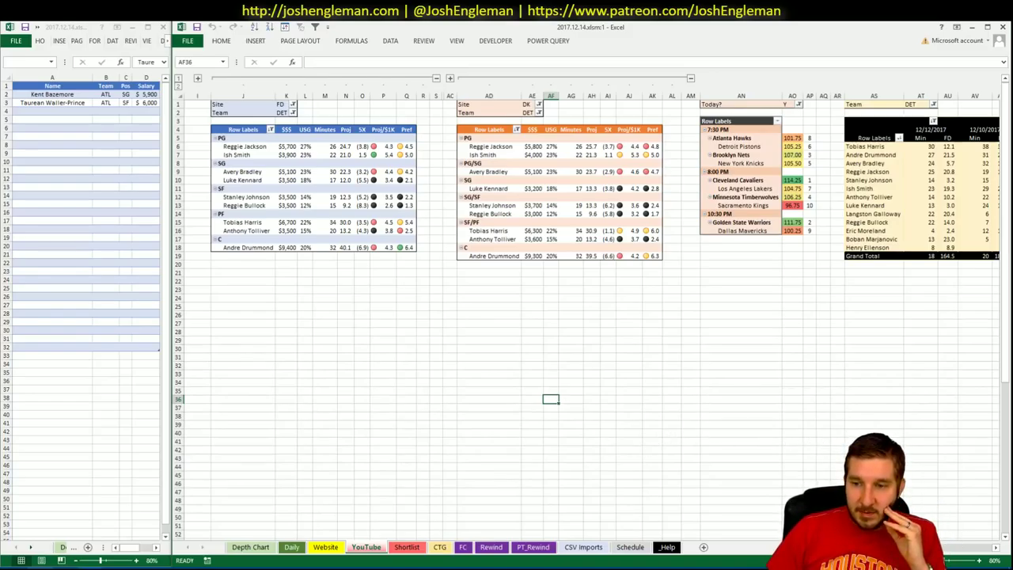
scroll(987, 549, right, 8)
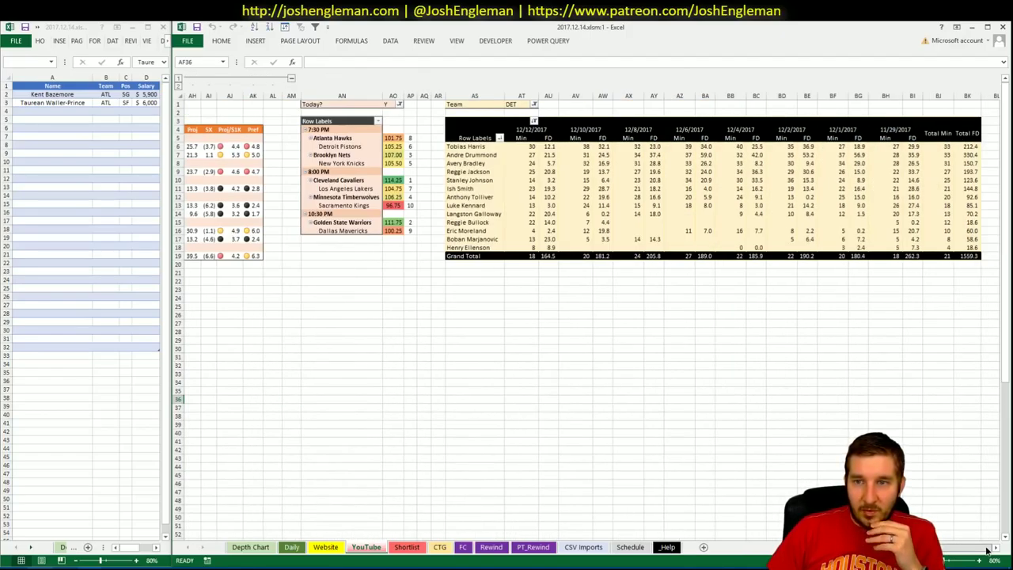
scroll(960, 546, left, 8)
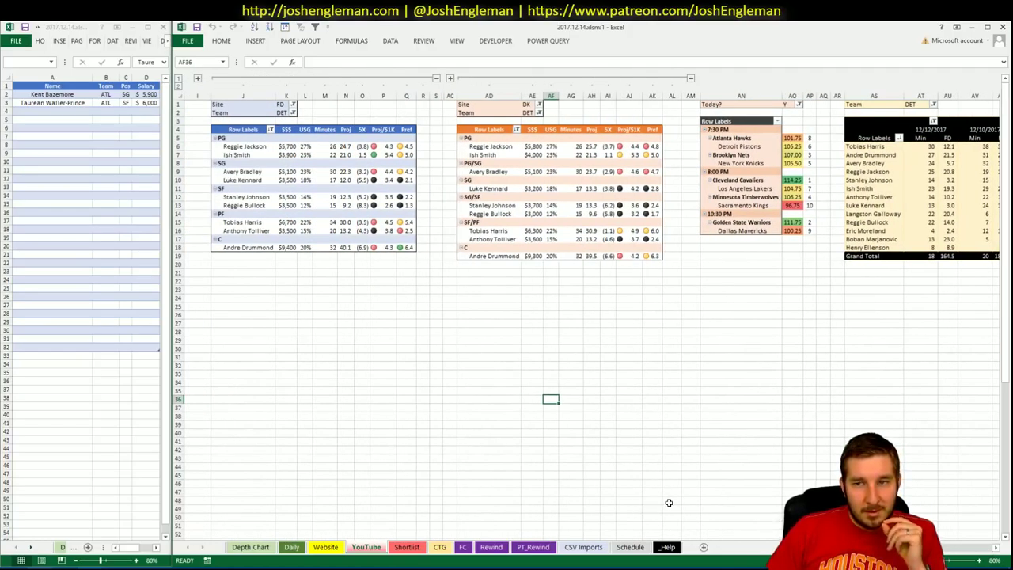
scroll(585, 317, right, 5)
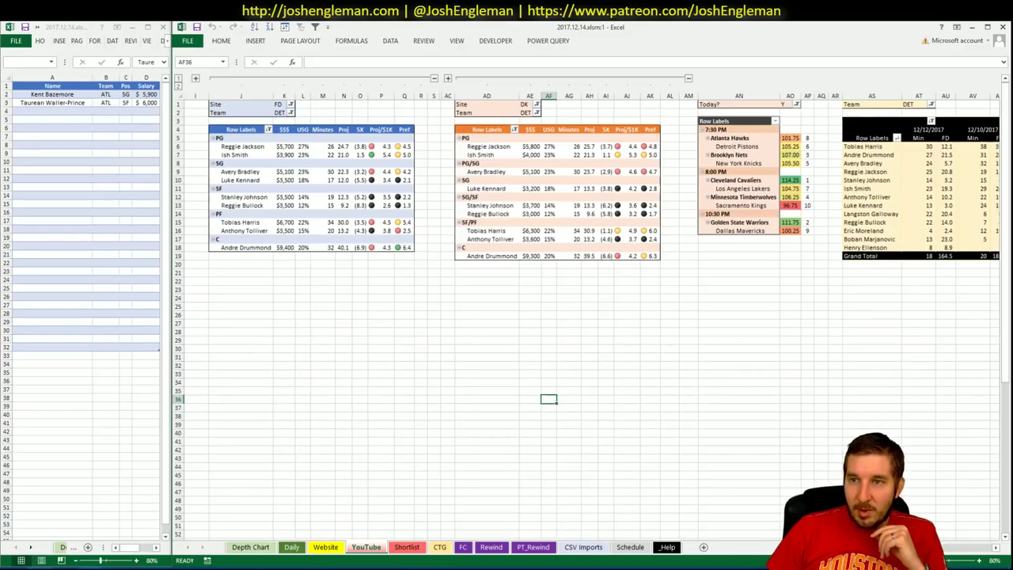
scroll(586, 317, left, 5)
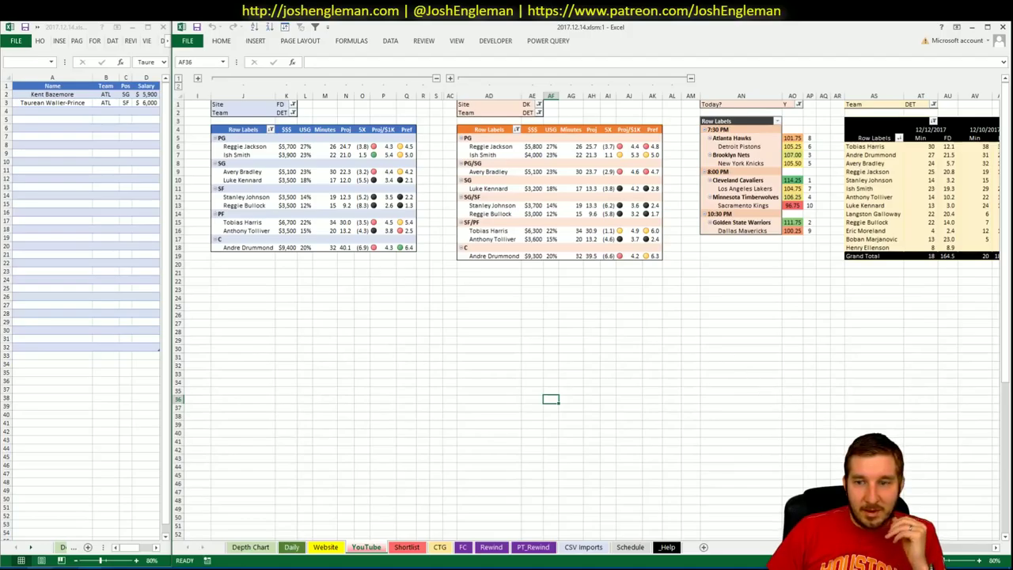
scroll(945, 553, right, 10)
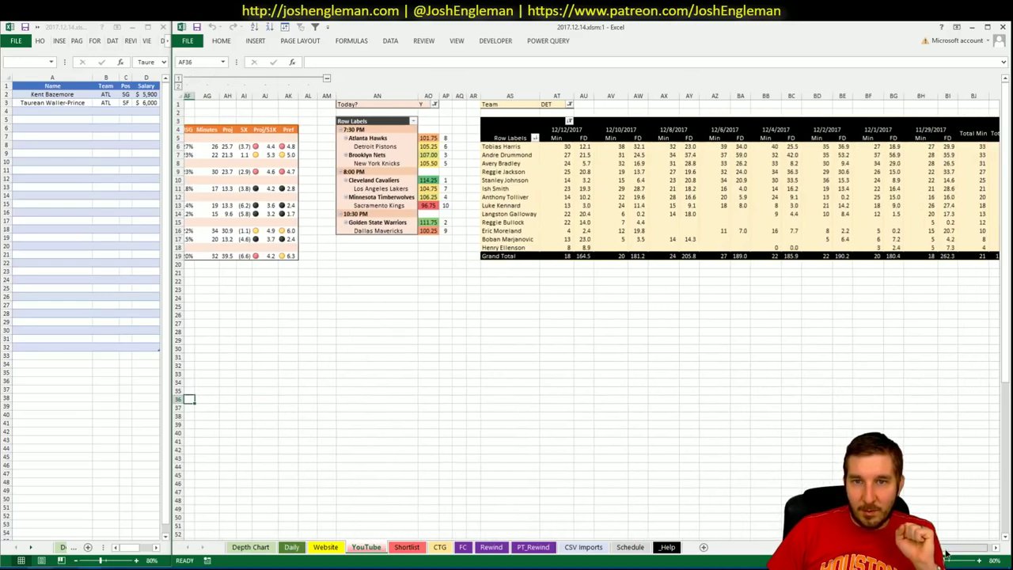
scroll(945, 554, left, 10)
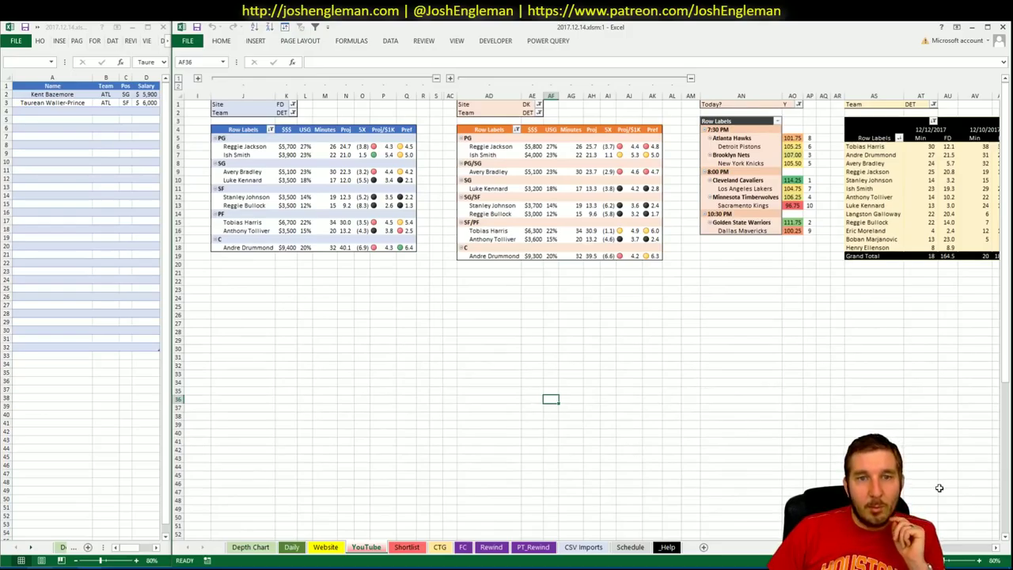
scroll(977, 560, right, 10)
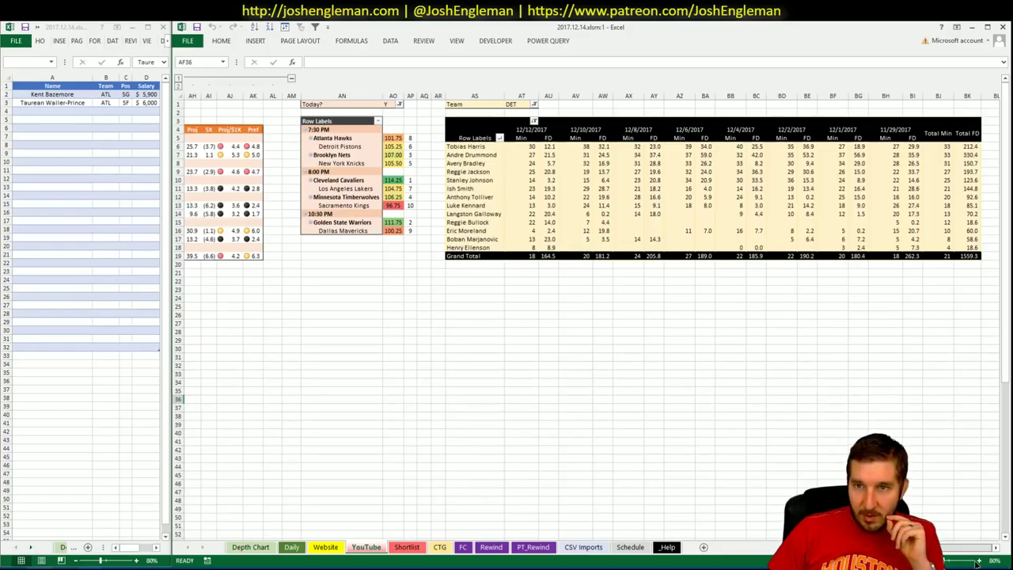
scroll(962, 562, left, 10)
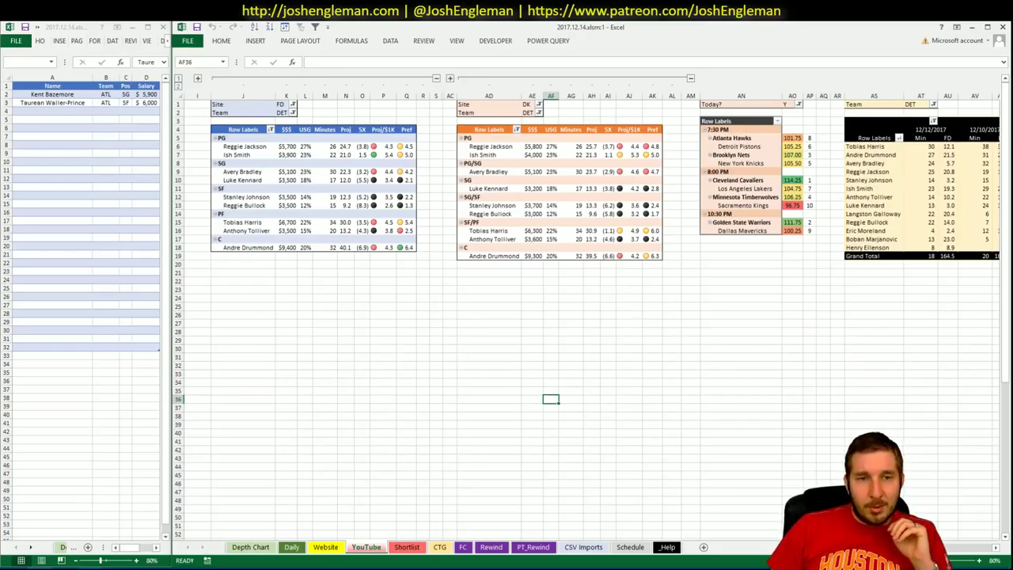
scroll(586, 316, right, 10)
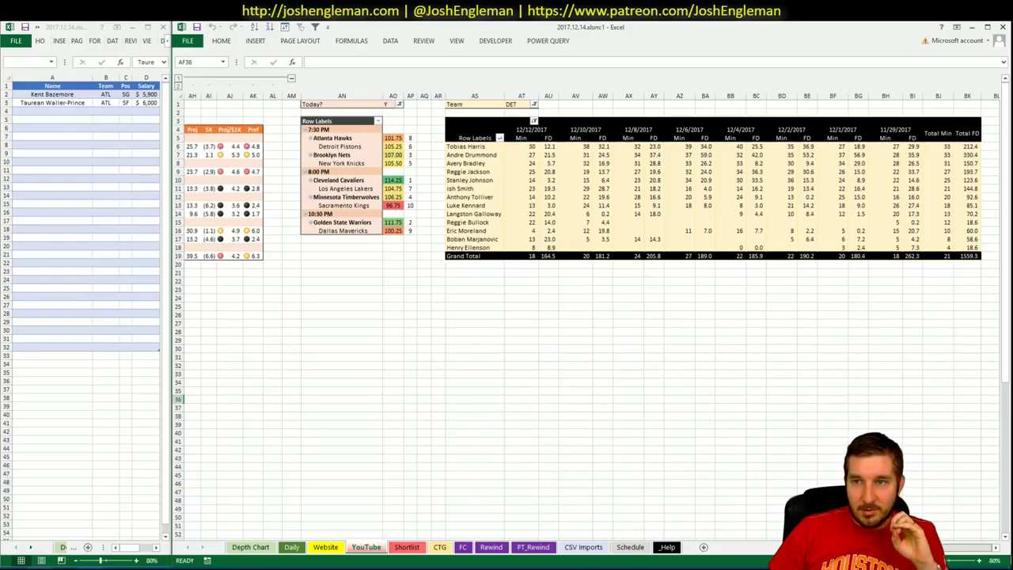
scroll(981, 560, left, 10)
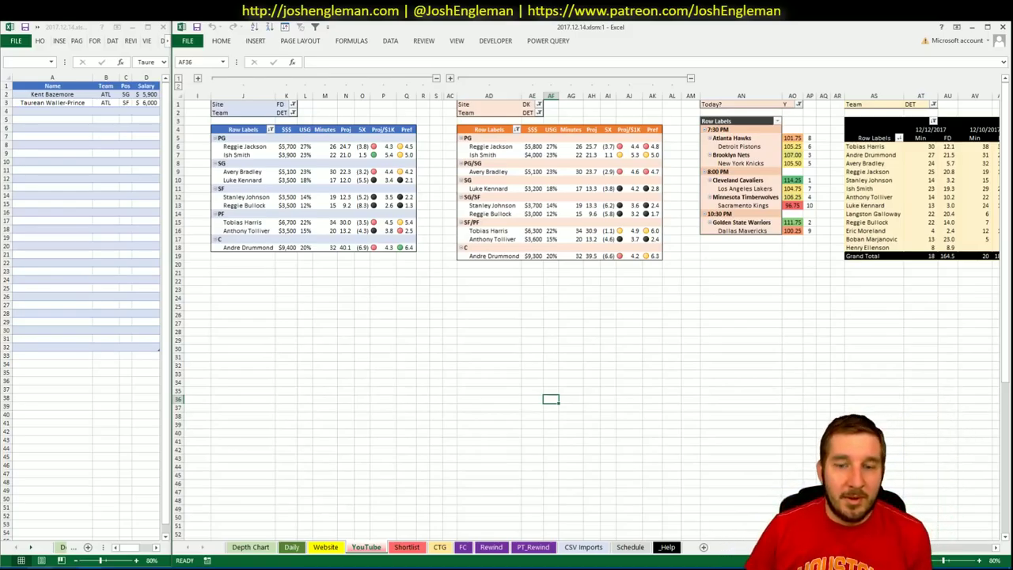
scroll(585, 316, right, 5)
scroll(586, 316, right, 3)
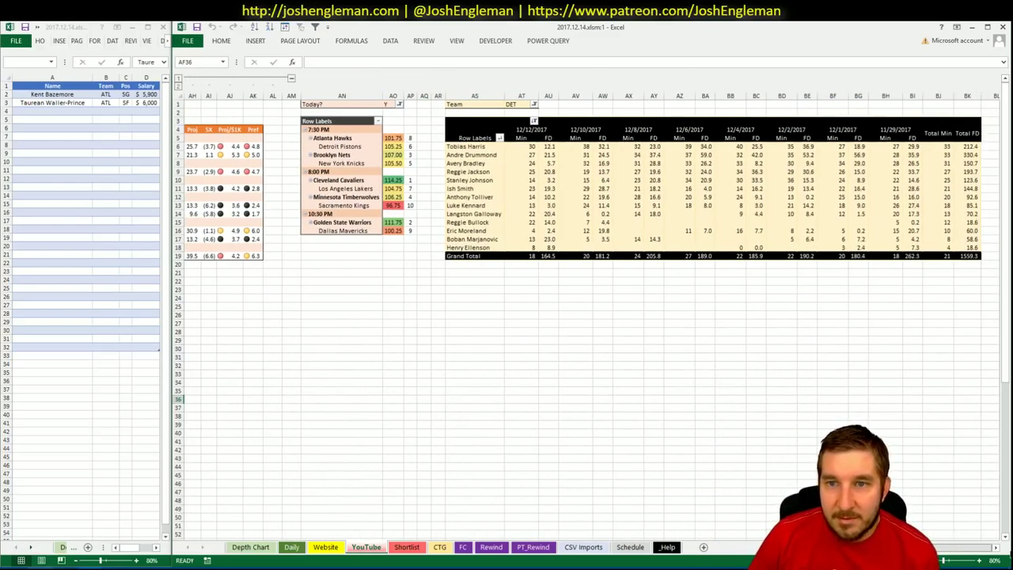
scroll(705, 249, left, 10)
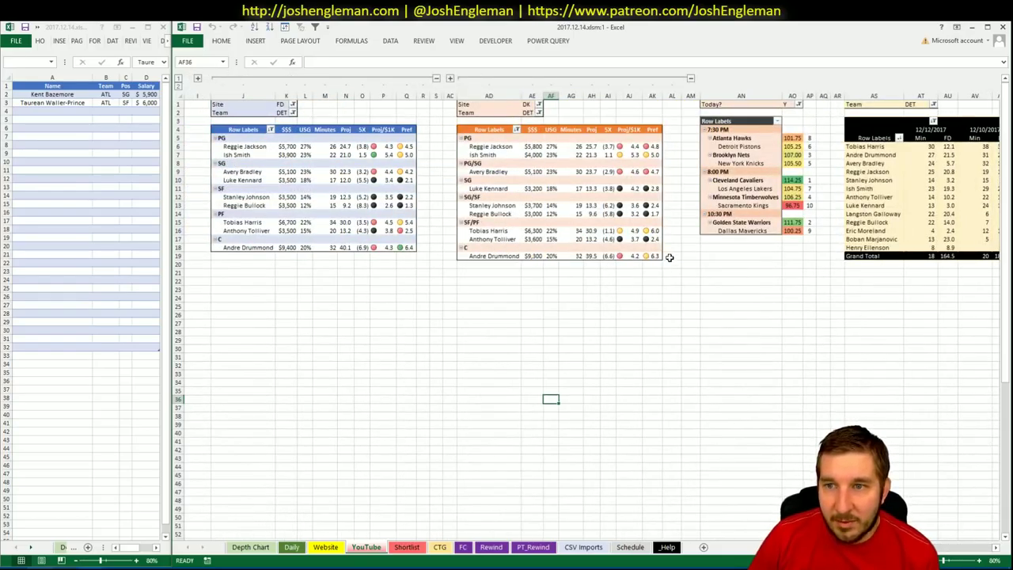
Set the Team filter to BRK for both the FD and the DK projection tables.
click(79, 103)
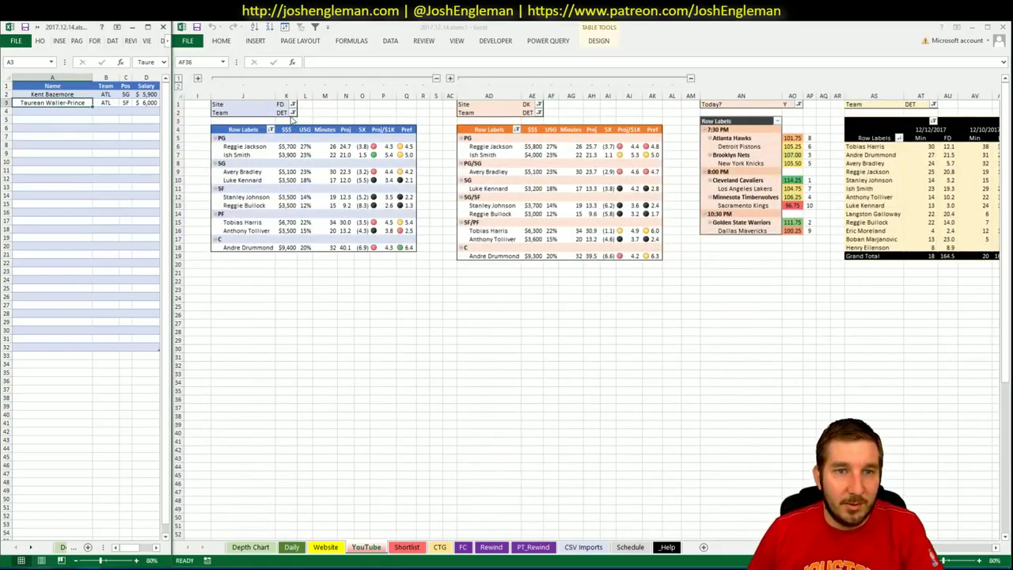
click(286, 112)
text(BRK)
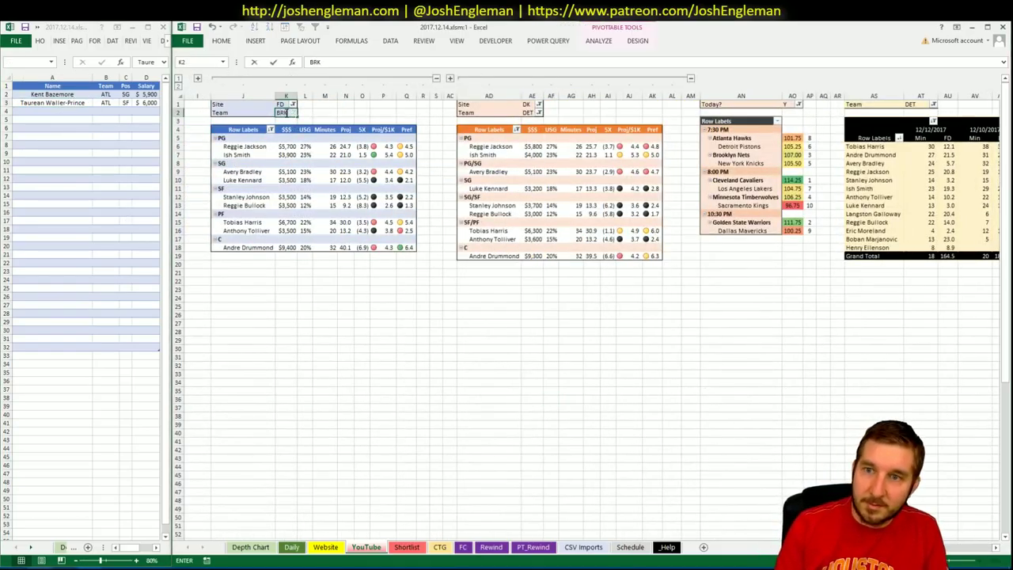
key(Return)
click(548, 114)
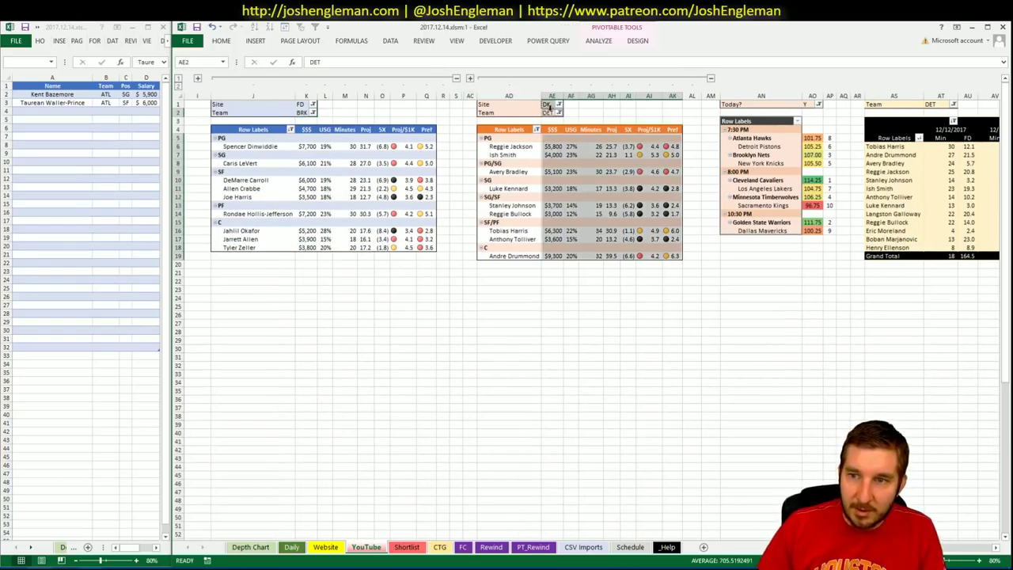
text(BRK)
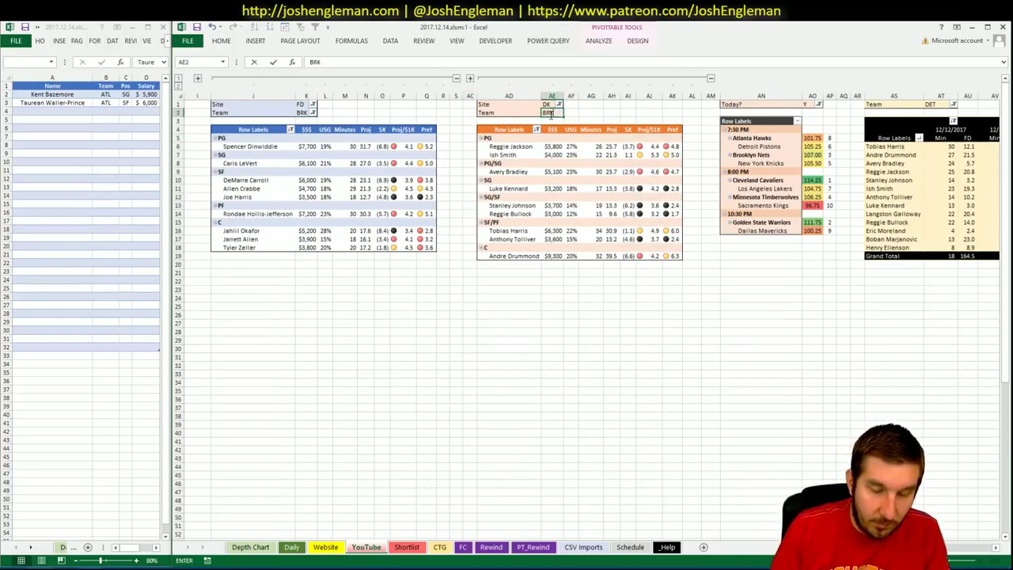
key(Return)
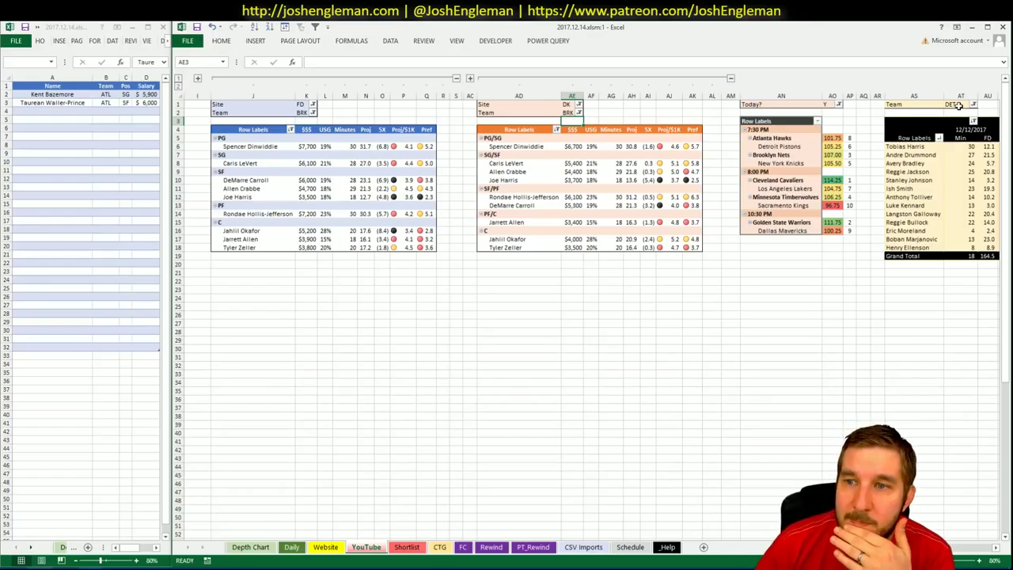
Set the Team filter of the recent game log table to BRK, glancing at the SBR betting odds page in the browser.
click(957, 105)
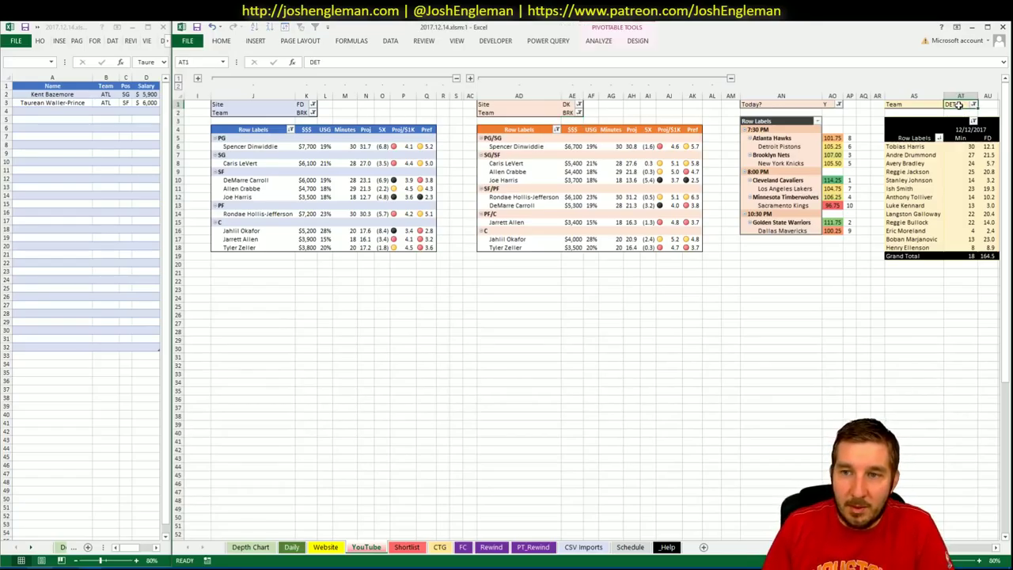
text(AB)
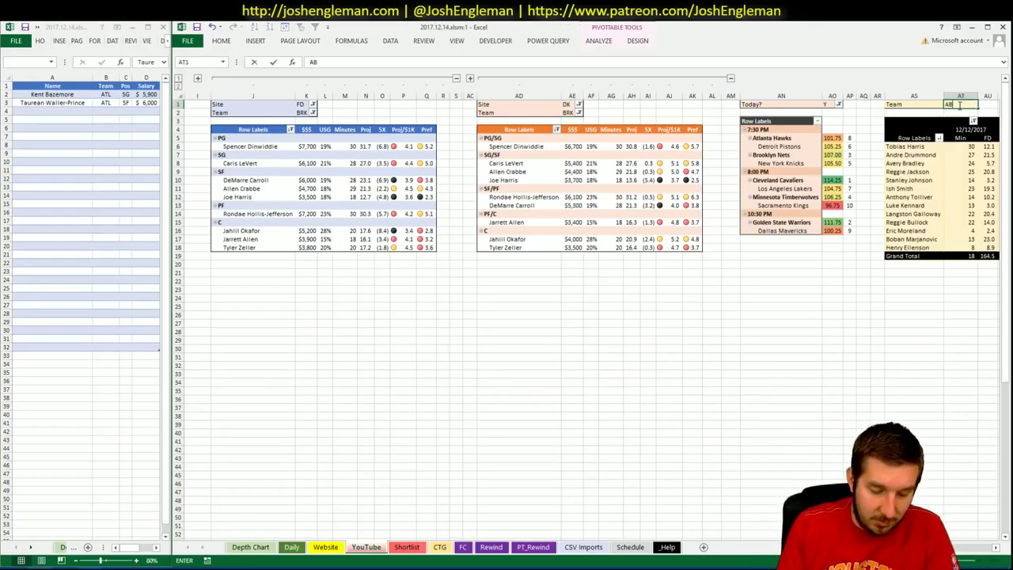
key(Return)
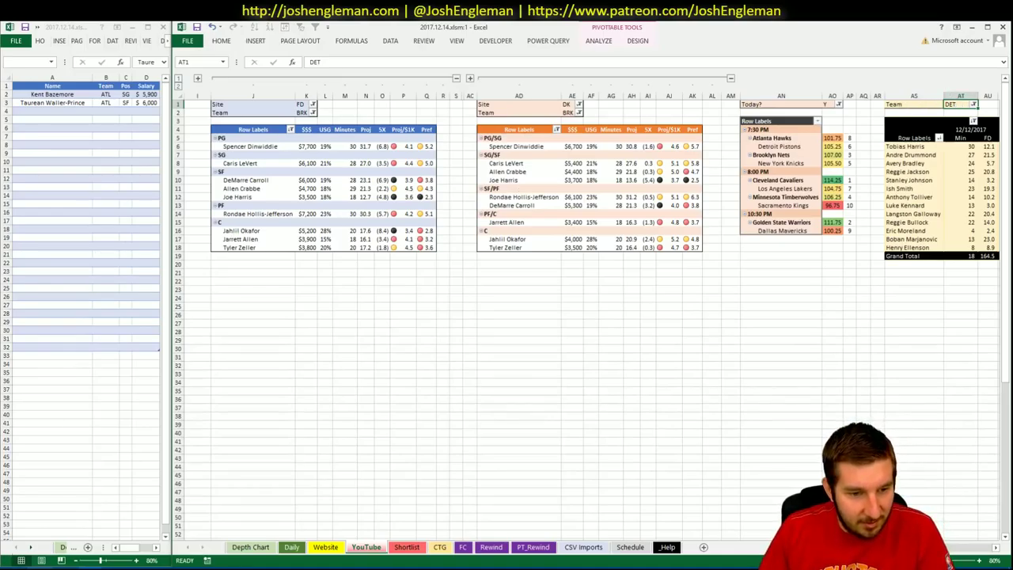
key(alt+Tab)
click(807, 37)
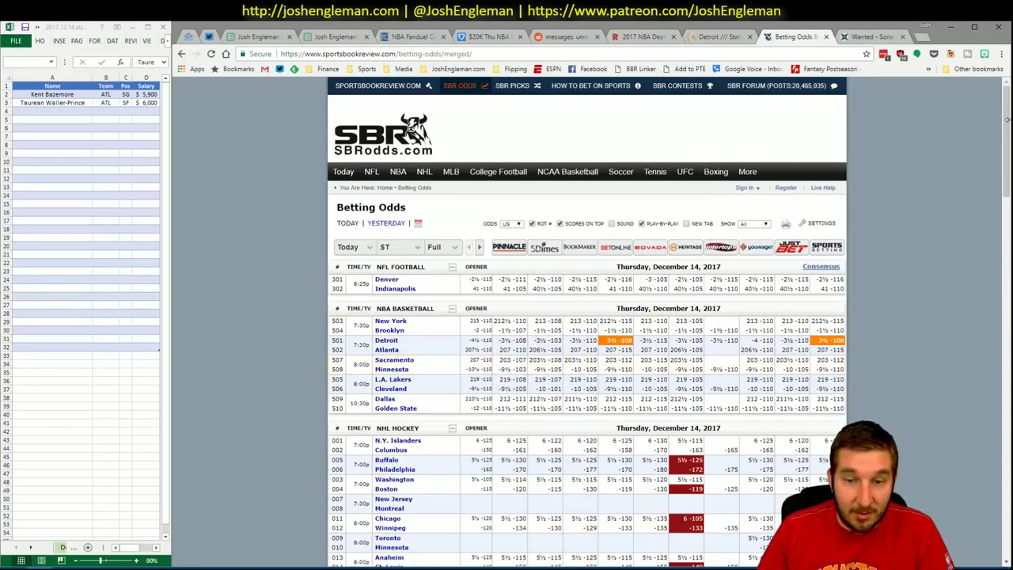
click(950, 27)
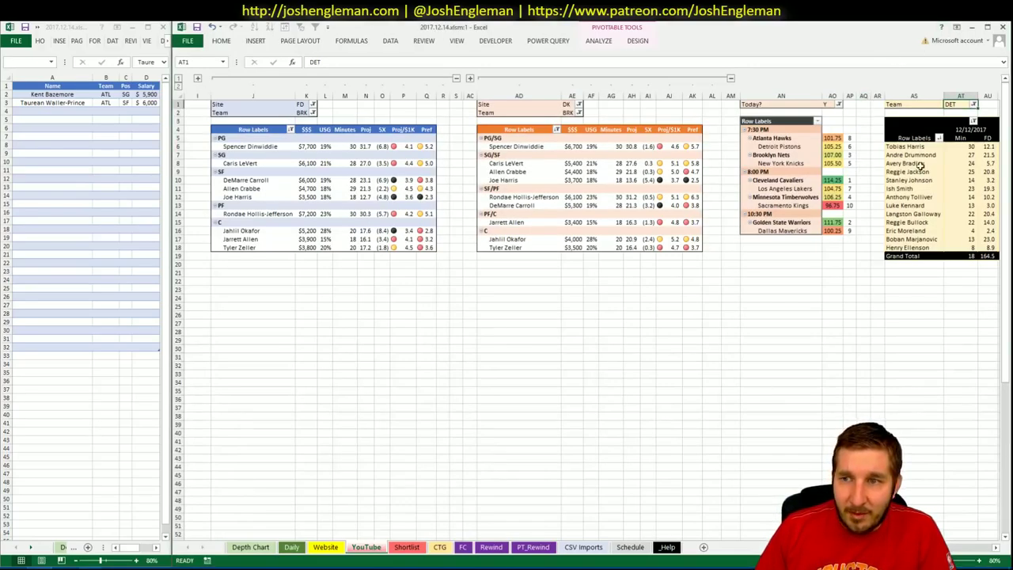
text(BRK)
key(Return)
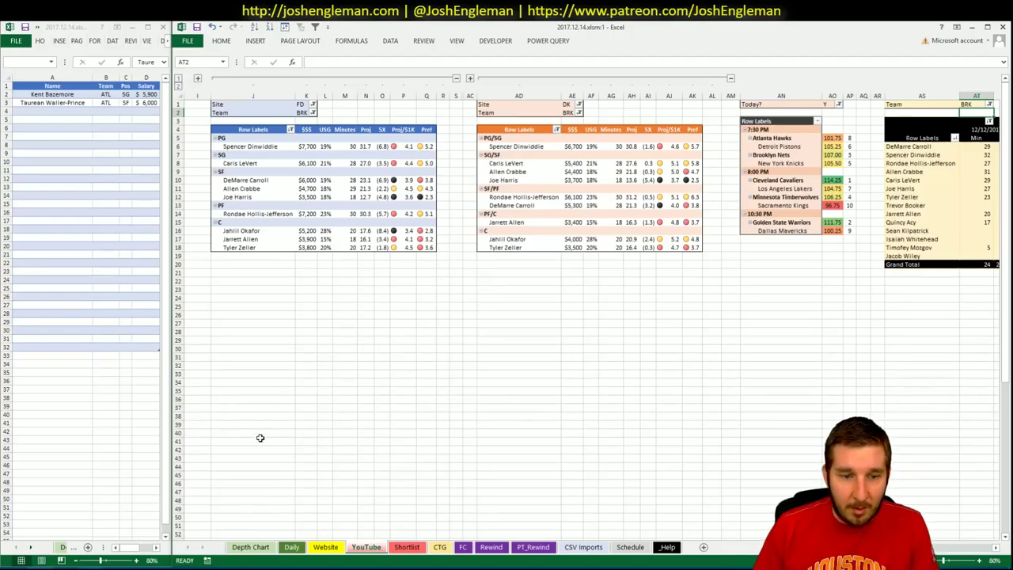
Switch to the browser and open the Brooklyn Nets team page on Cleaning the Glass.
key(alt+Tab)
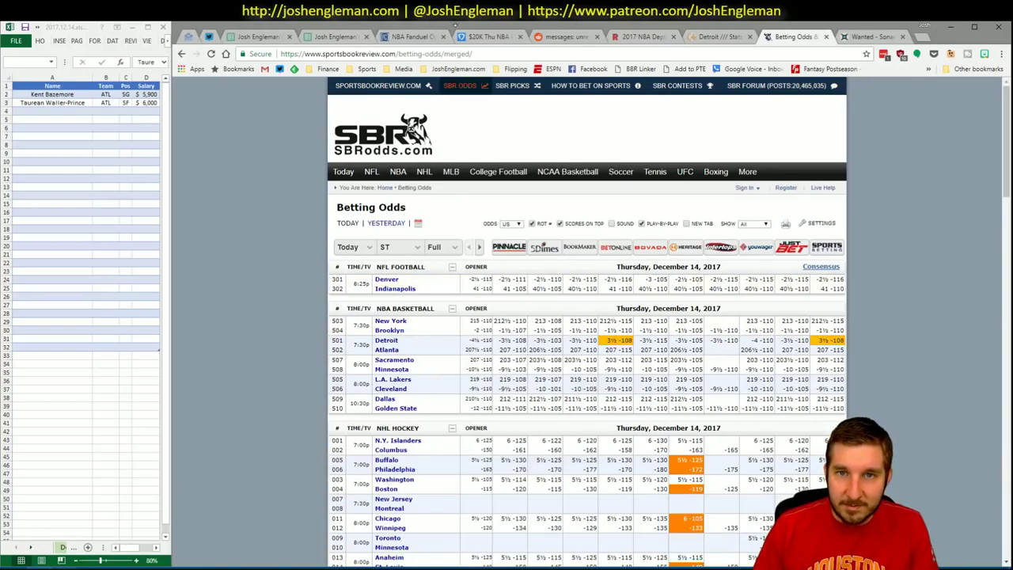
click(638, 35)
click(695, 37)
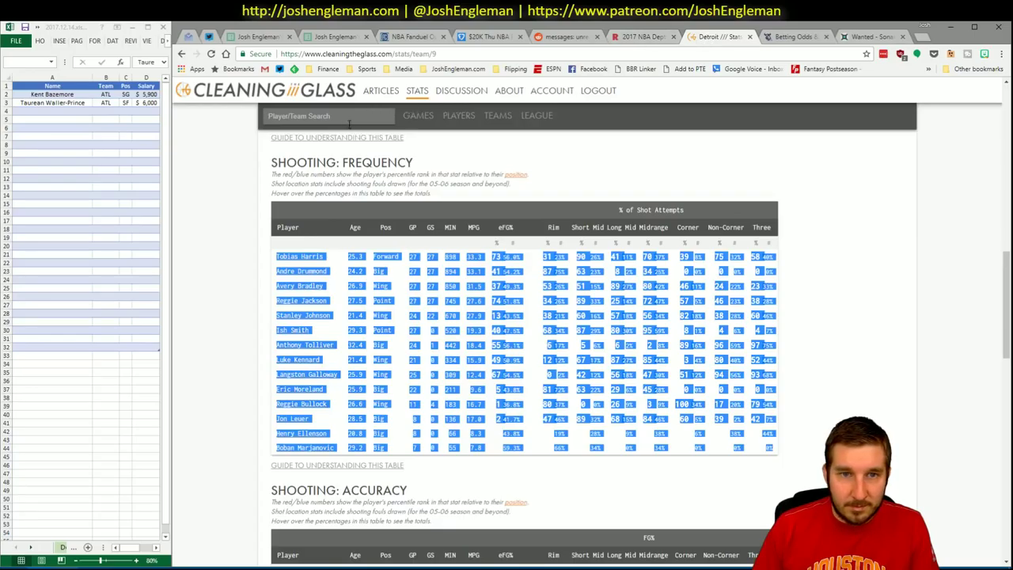
click(348, 119)
text(brooklyn)
click(309, 132)
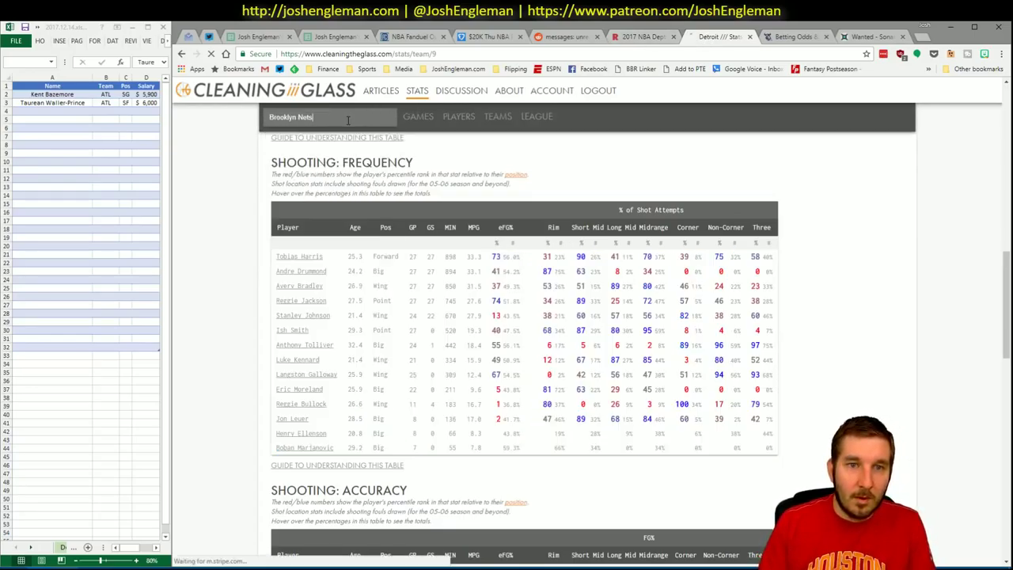
Return to the workbook and set the opponent on the CTG sheet to NYK.
key(alt+Tab)
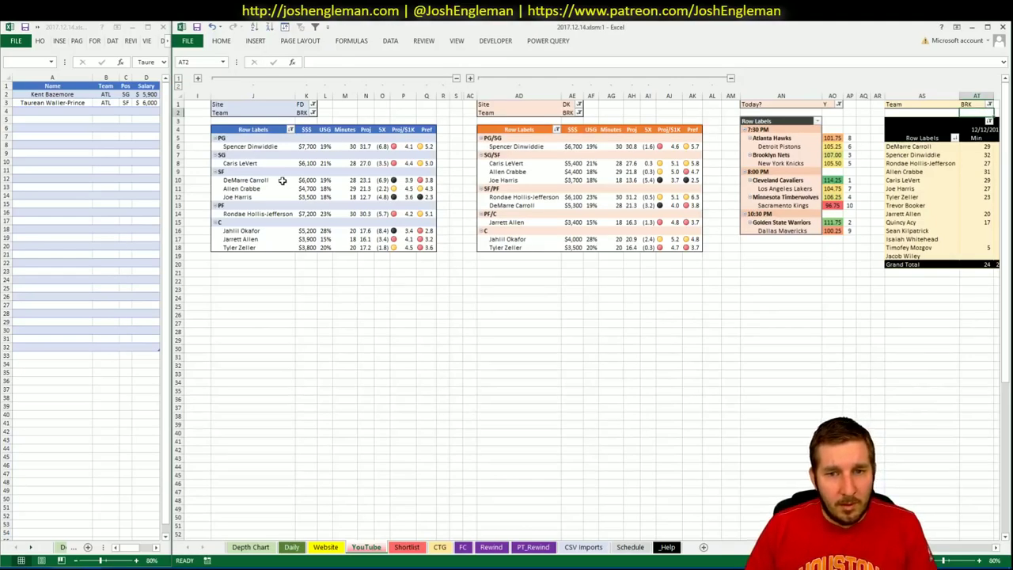
click(407, 547)
click(440, 547)
click(287, 133)
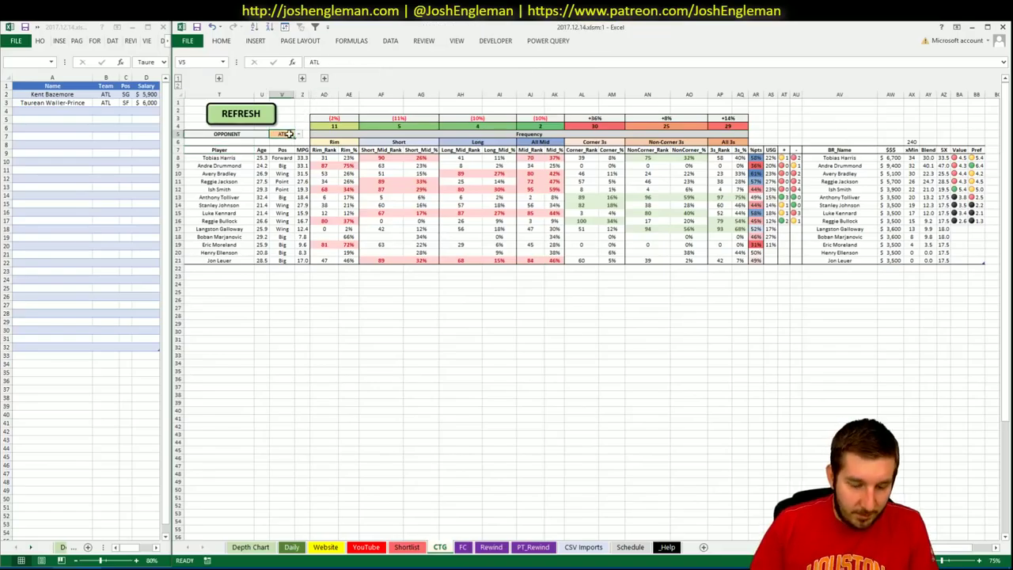
text(NYK)
key(Return)
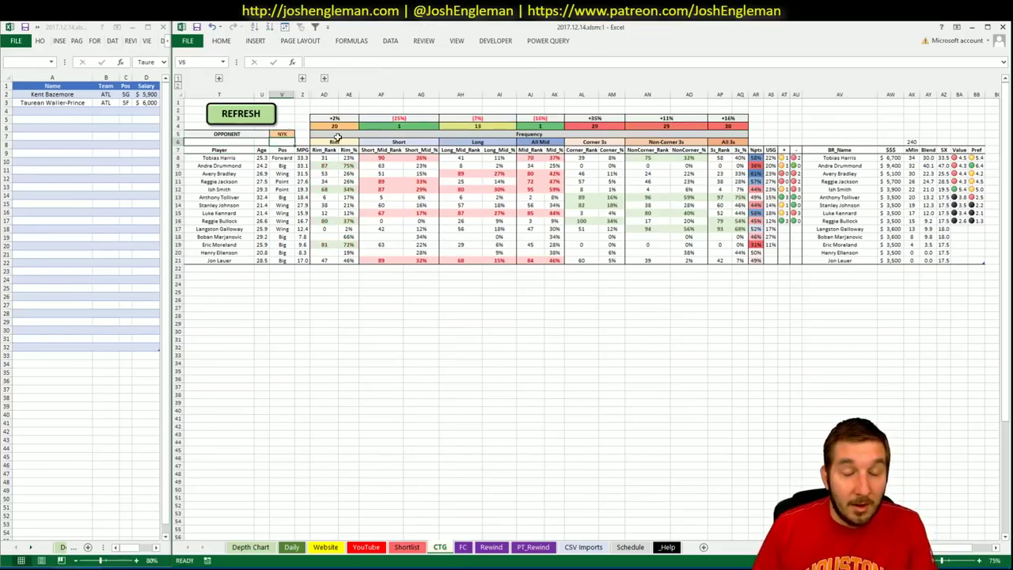
Copy all player rows of the Nets' shooting frequency table and refresh the workbook's CTG sheet with them.
key(alt+Tab)
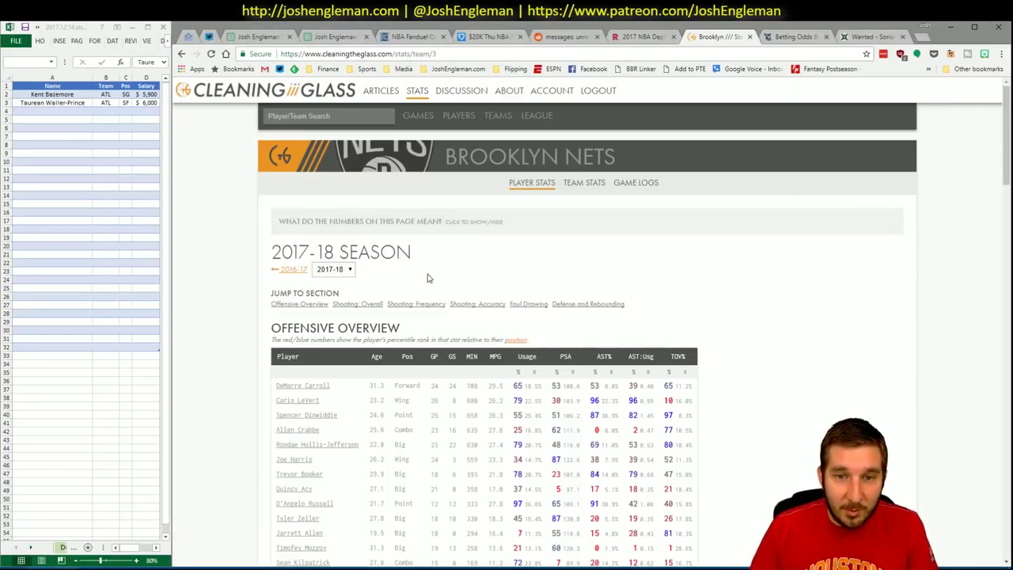
click(422, 304)
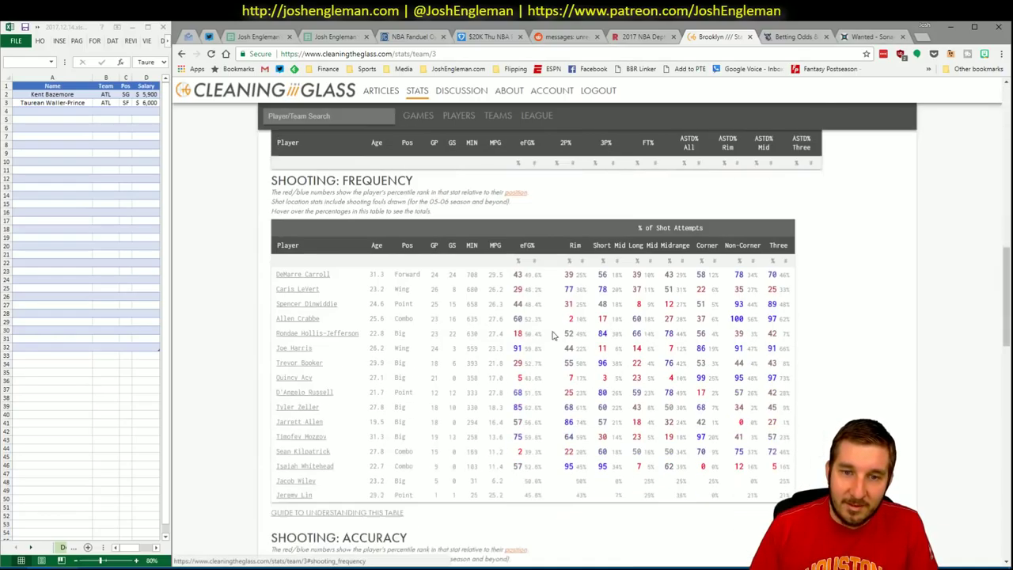
mouse_move(790, 479)
drag(448, 340, 280, 261)
click(803, 482)
drag(803, 482, 278, 261)
mouse_move(117, 563)
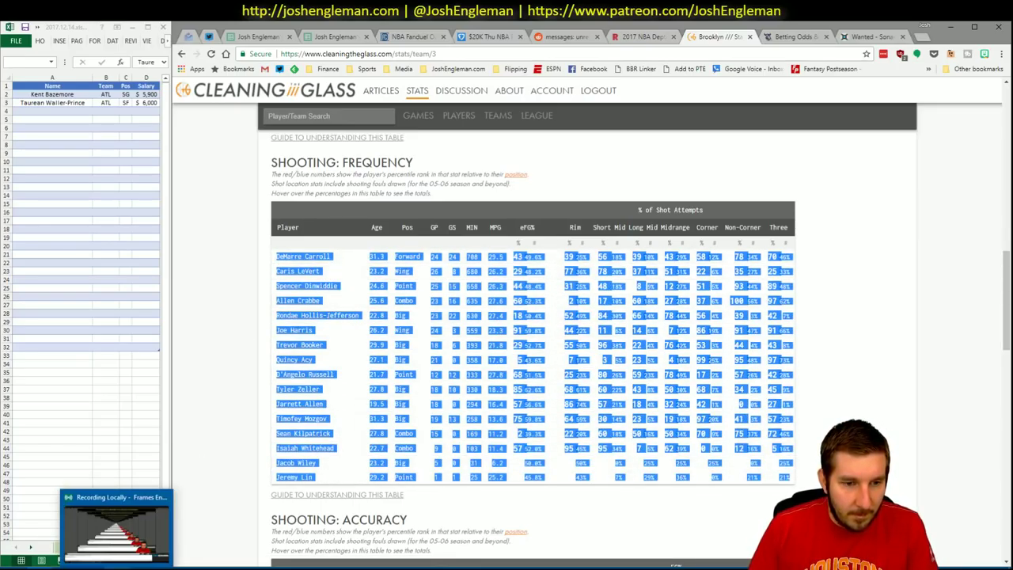
key(alt+Tab)
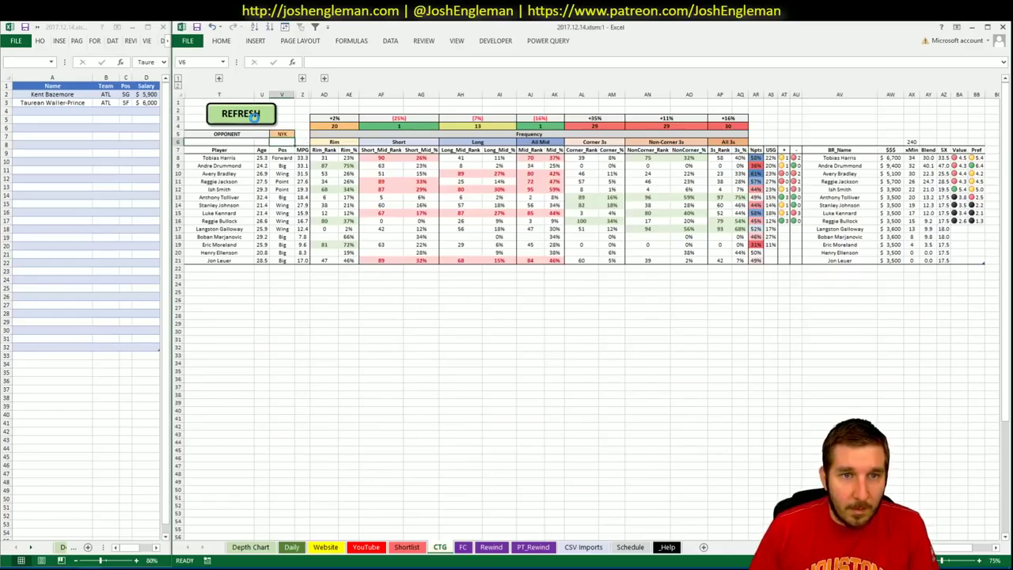
click(254, 114)
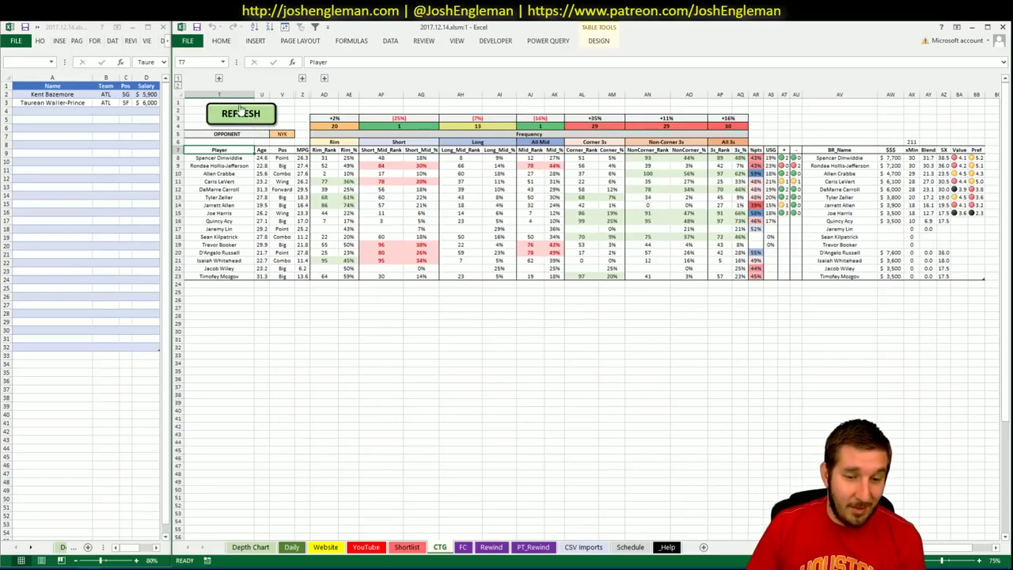
Compare Brooklyn's shooting profiles on the CTG sheet with the projections and recent game log on the YouTube sheet.
click(380, 550)
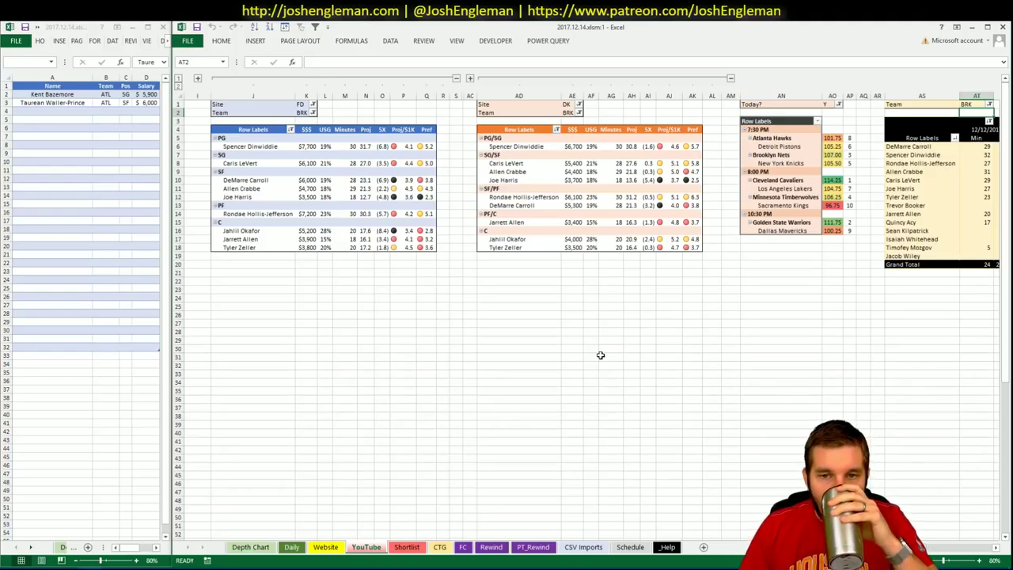
click(440, 548)
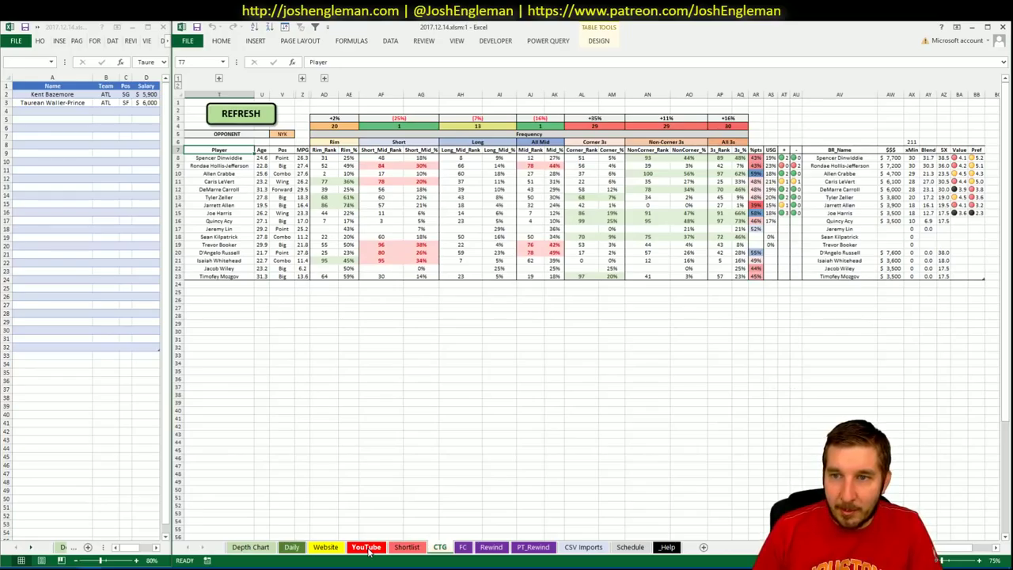
click(367, 547)
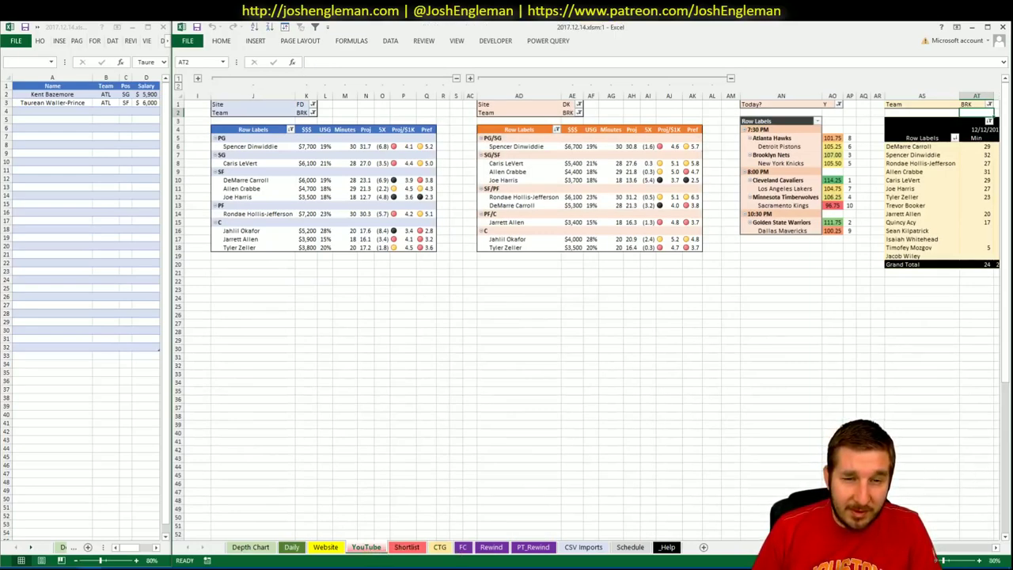
scroll(586, 317, right, 10)
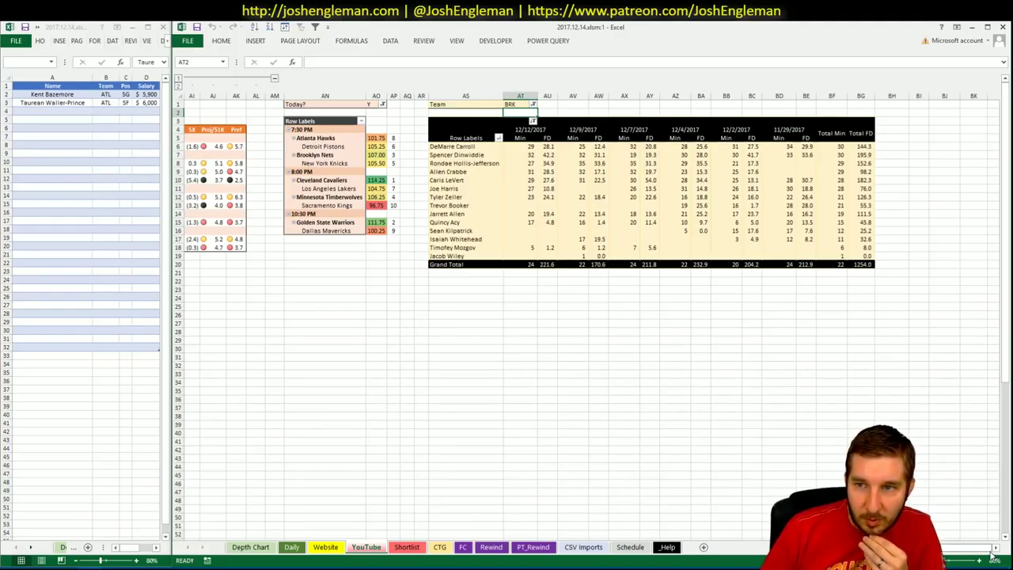
drag(991, 557, 941, 557)
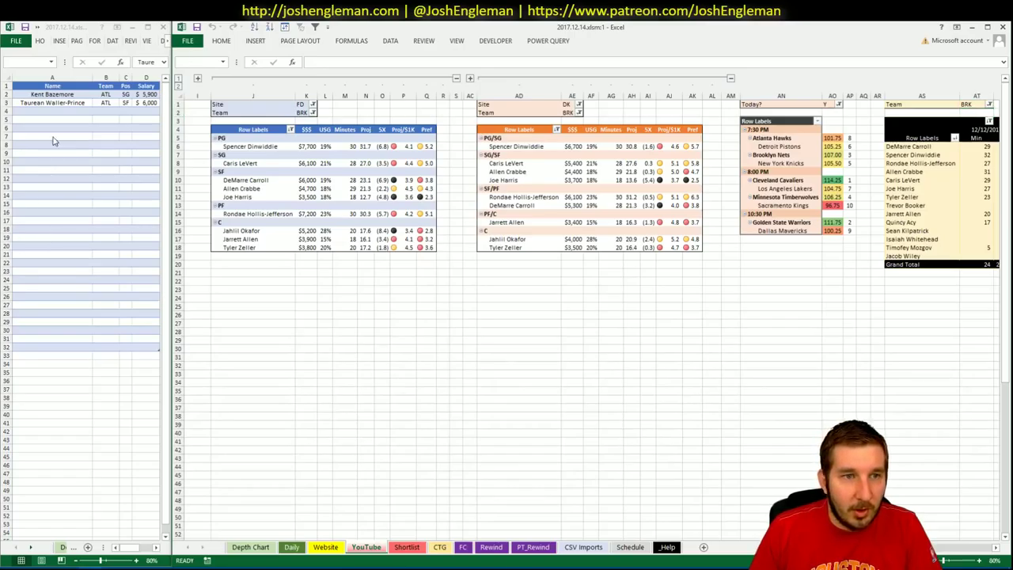
Add Spencer Dinwiddie to the shortlist in the first free Name row below the Atlanta players.
click(51, 112)
text(Spenc)
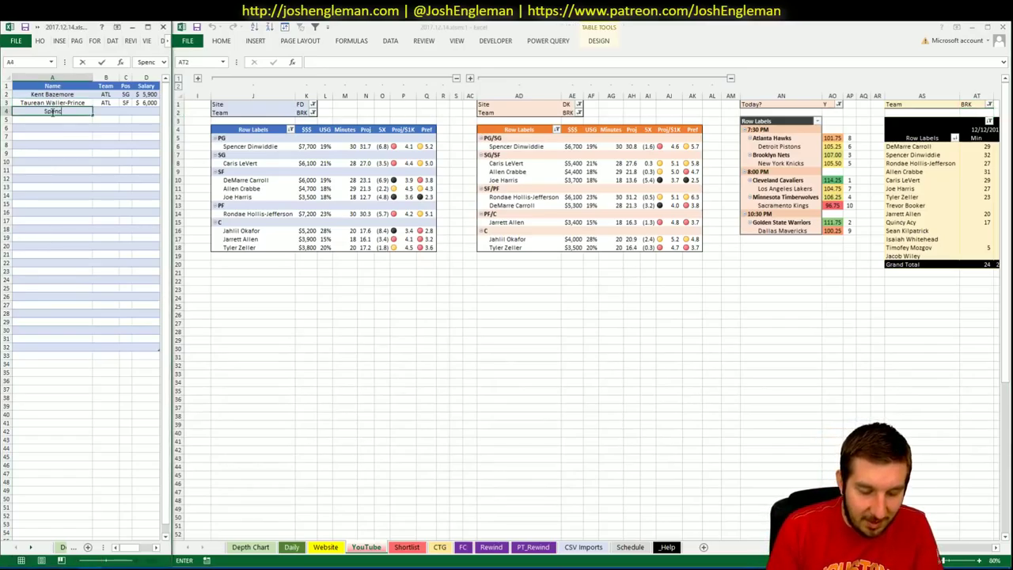
text(er Dinwiddie)
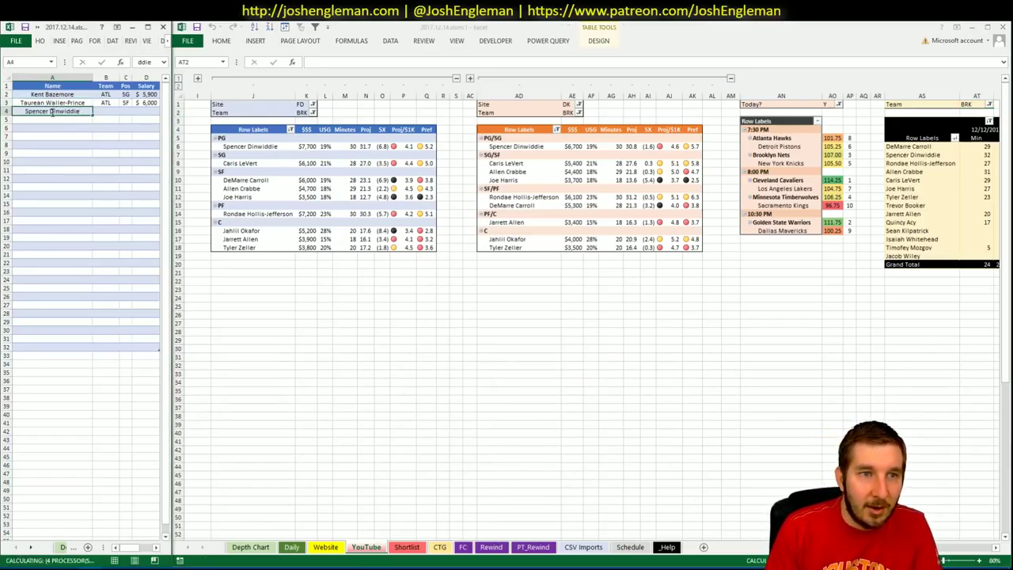
key(Return)
click(89, 171)
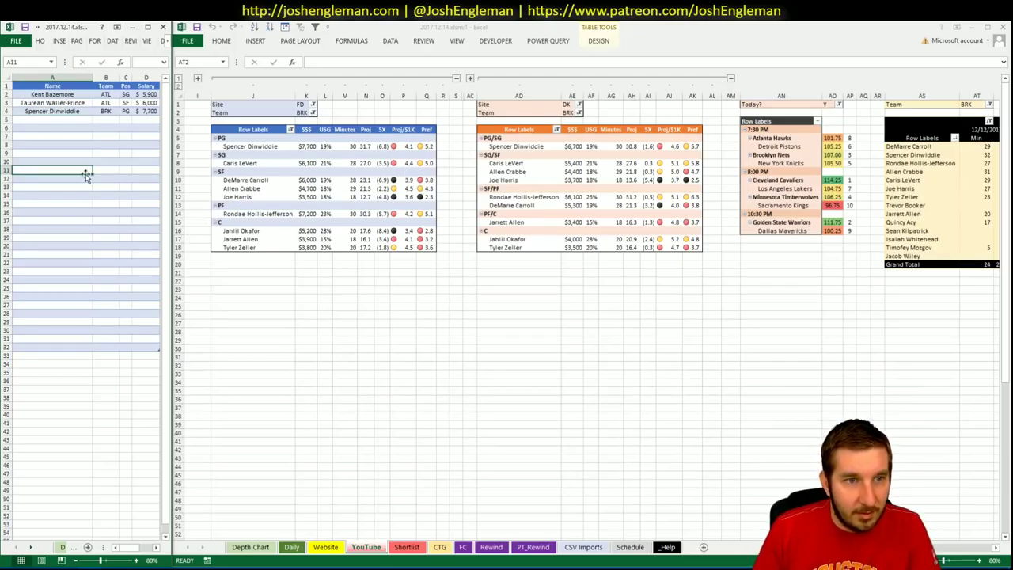
Check Brooklyn's recent game log and add Caris LeVert to the shortlist below Spencer Dinwiddie.
click(68, 119)
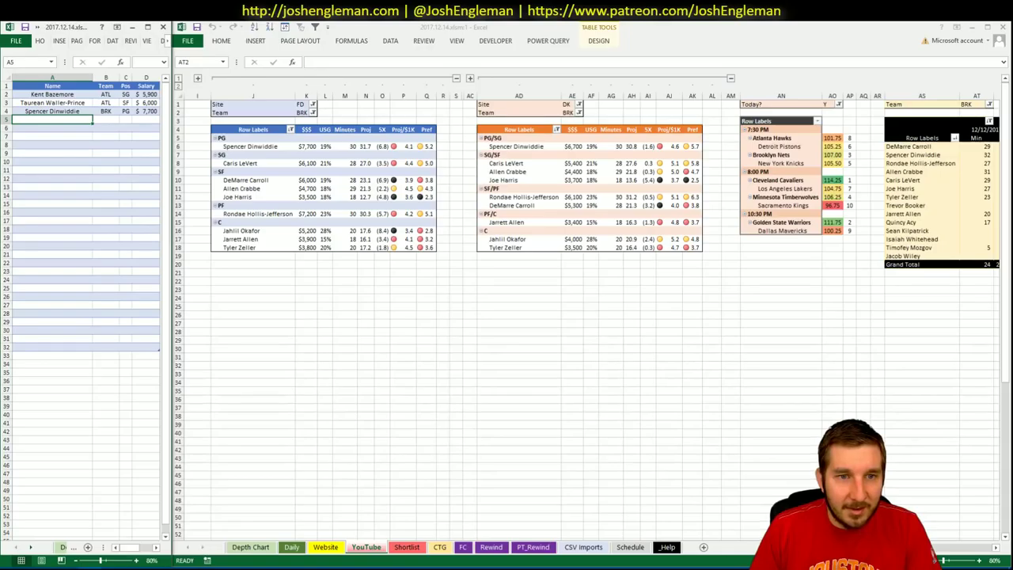
click(934, 548)
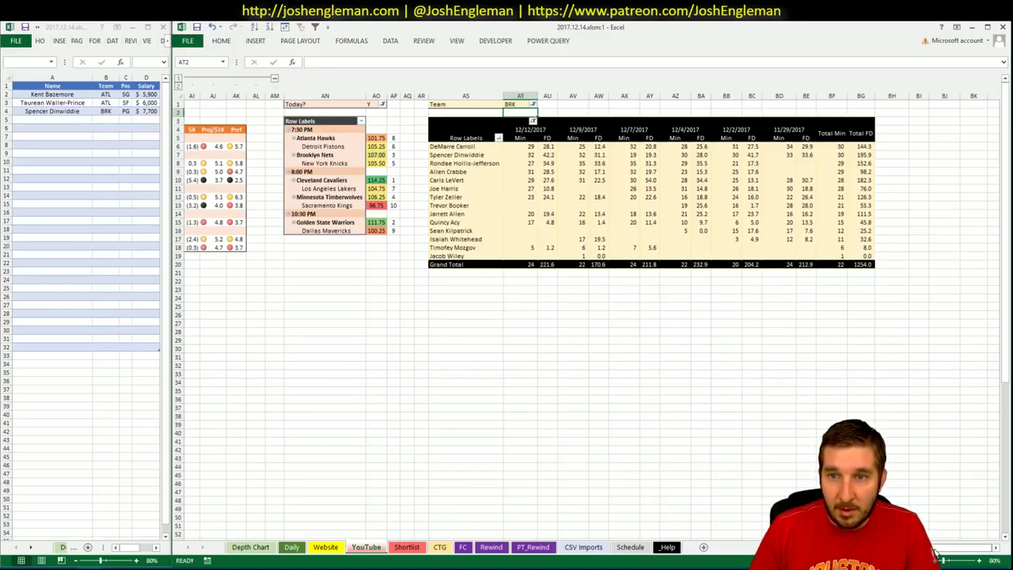
click(941, 550)
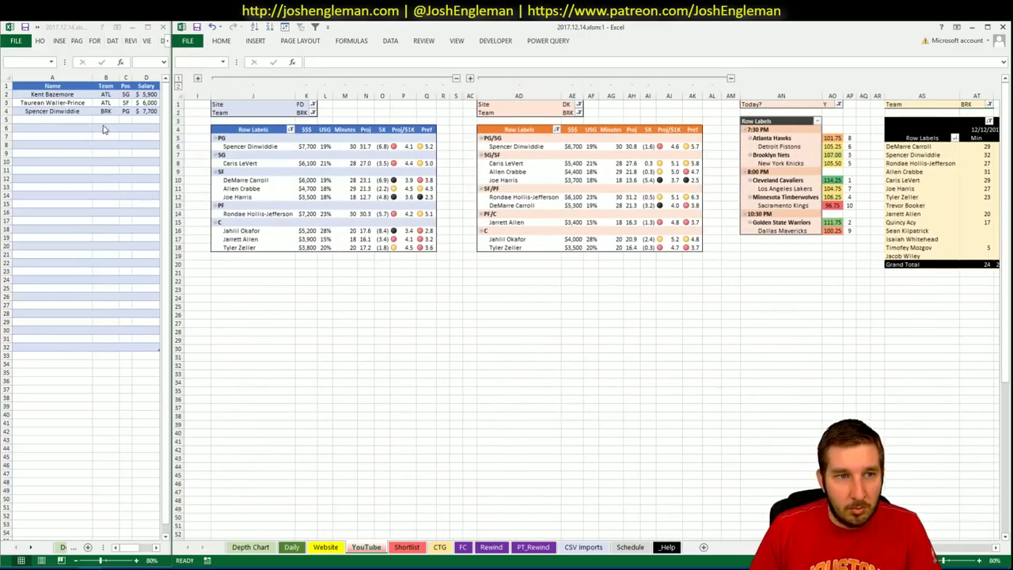
click(77, 120)
text(Caris L)
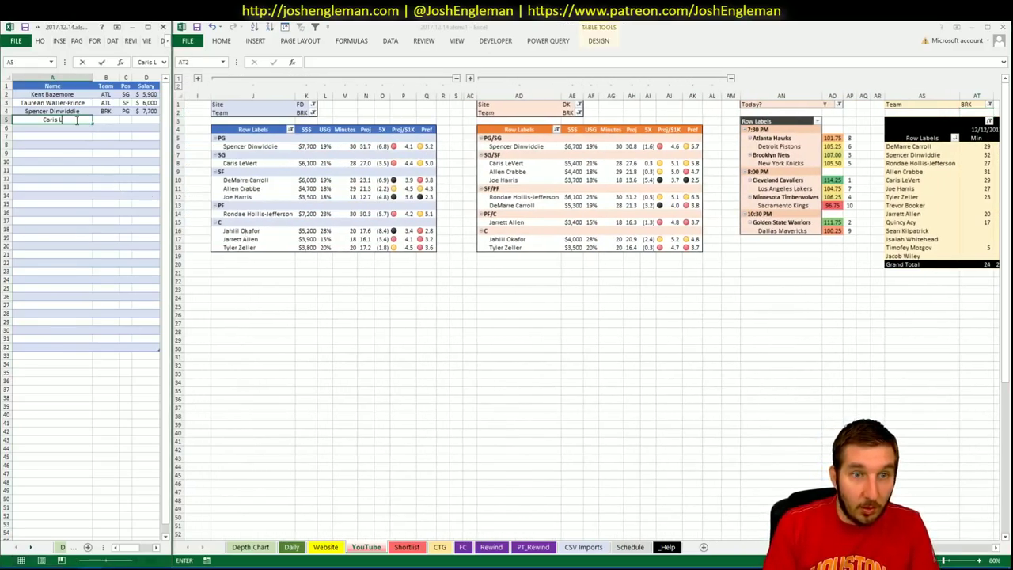
text(eVert)
key(Return)
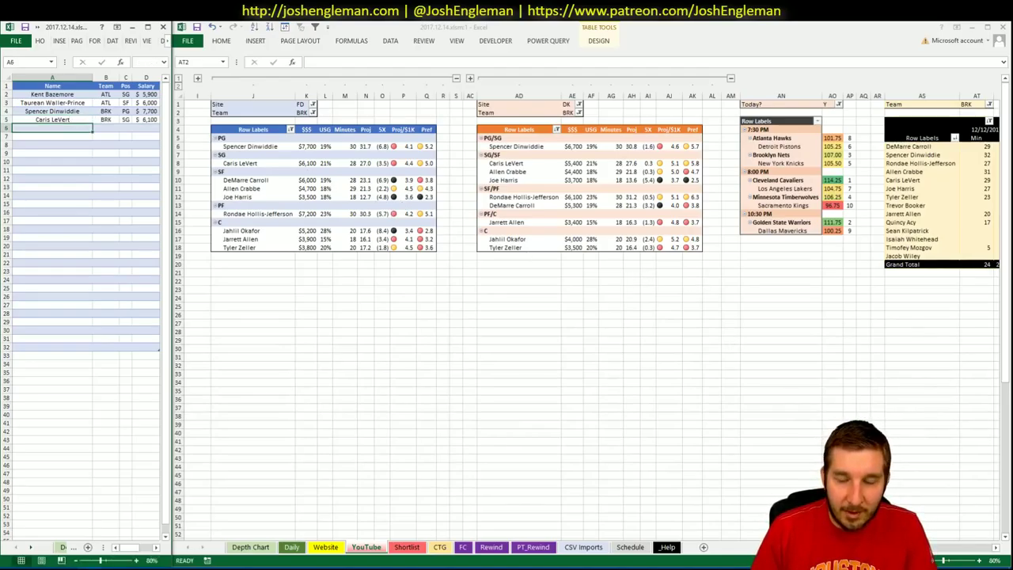
Review the Nets' recent minutes and fantasy points against their projections and add Allen Crabbe to the shortlist below Caris LeVert.
scroll(585, 317, right, 6)
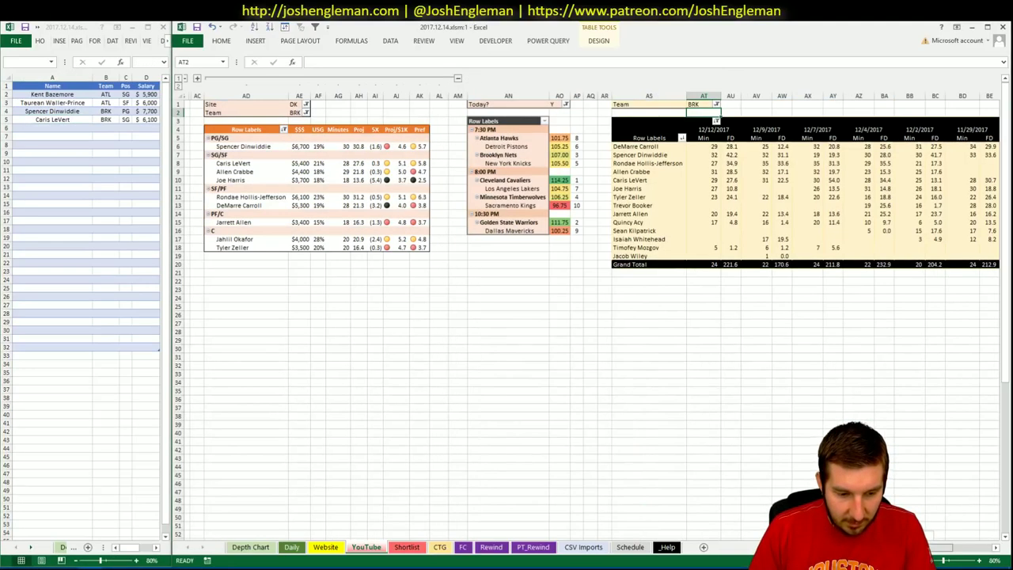
scroll(967, 552, right, 3)
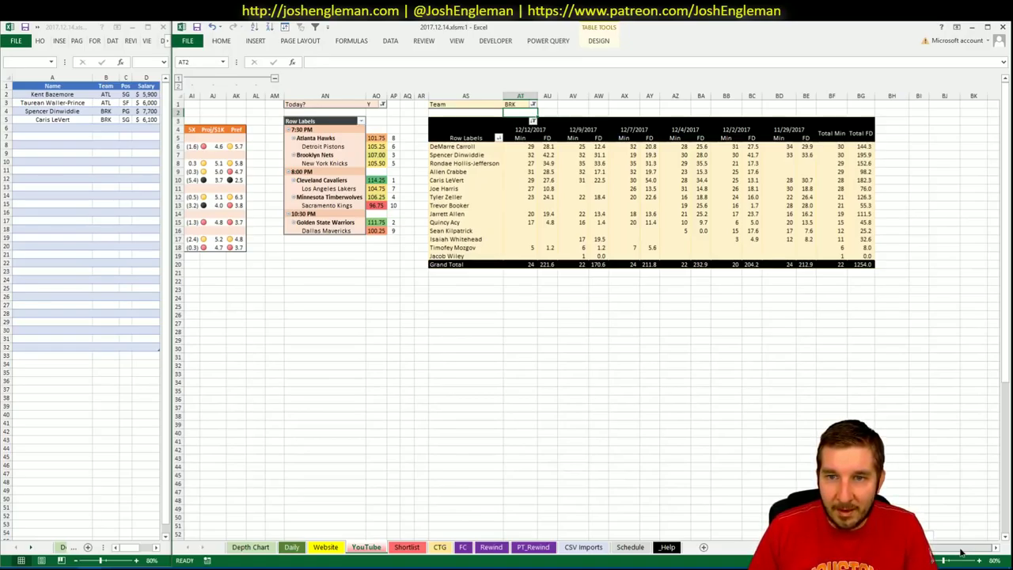
scroll(961, 552, left, 10)
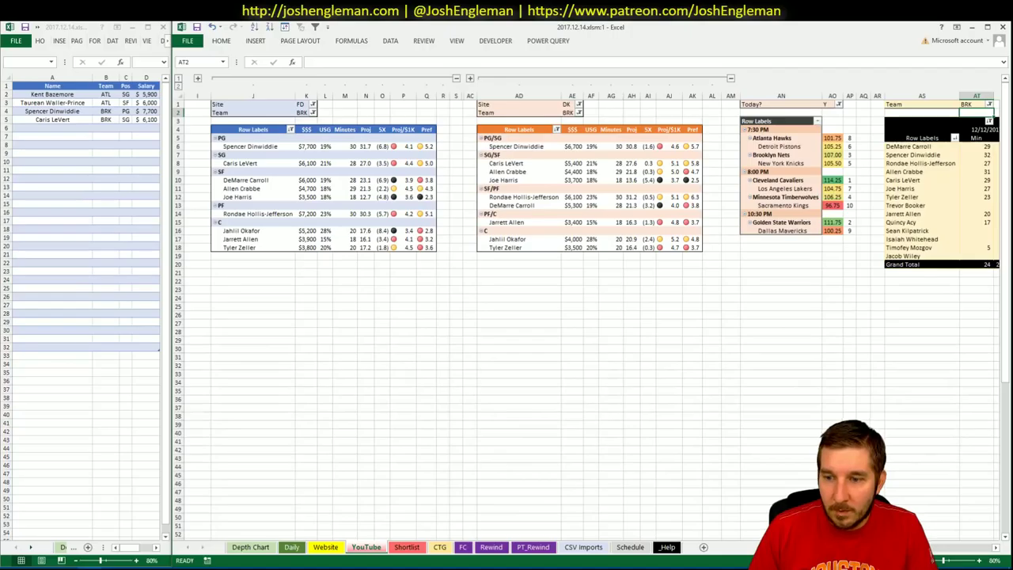
scroll(941, 547, right, 6)
scroll(932, 552, right, 2)
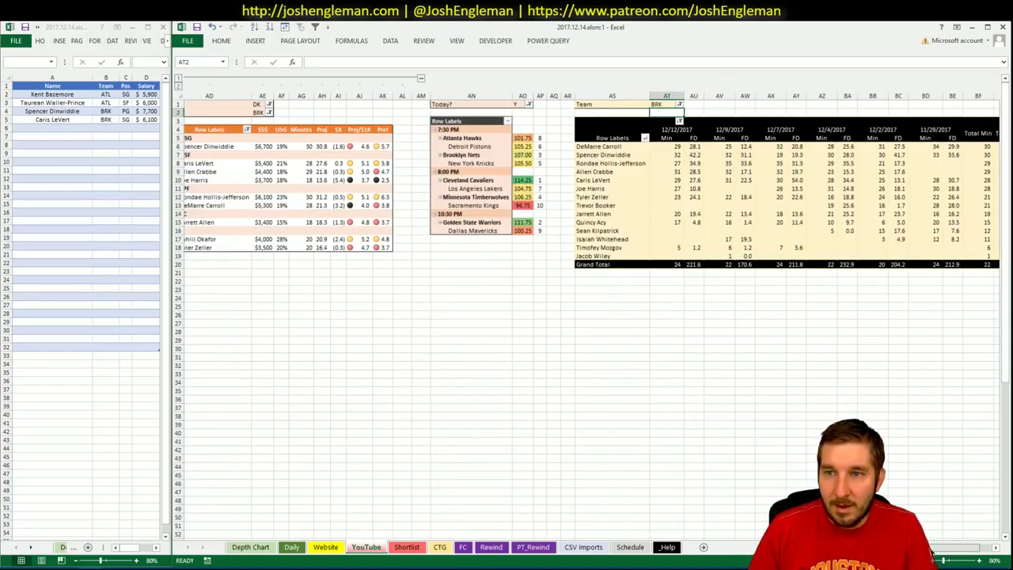
scroll(931, 551, left, 5)
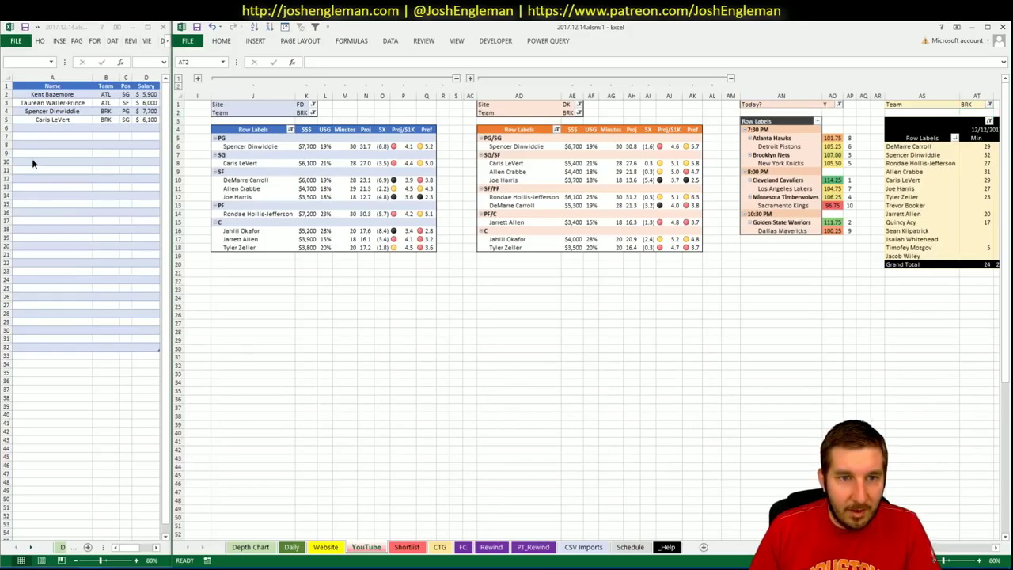
click(40, 129)
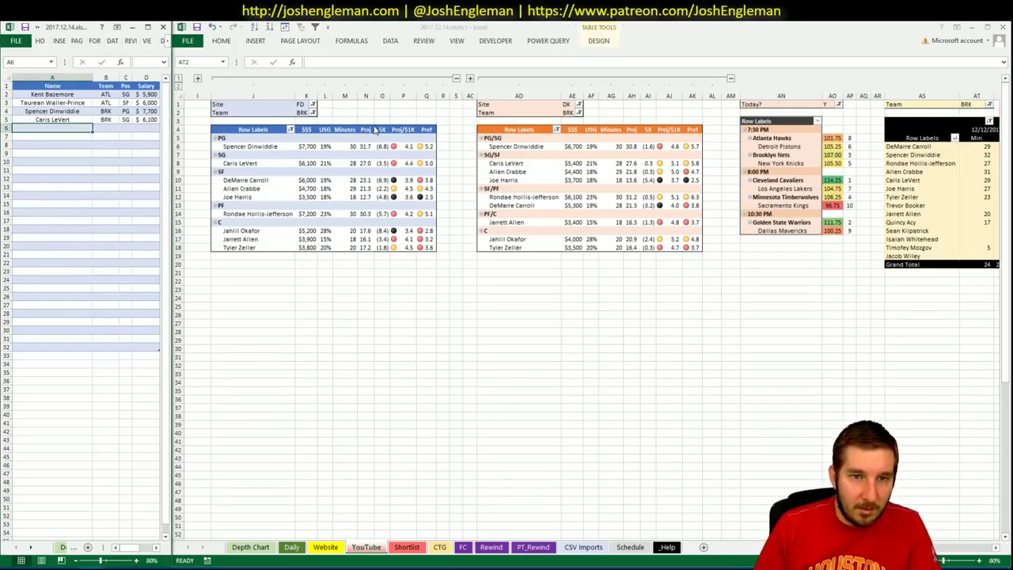
text(Al)
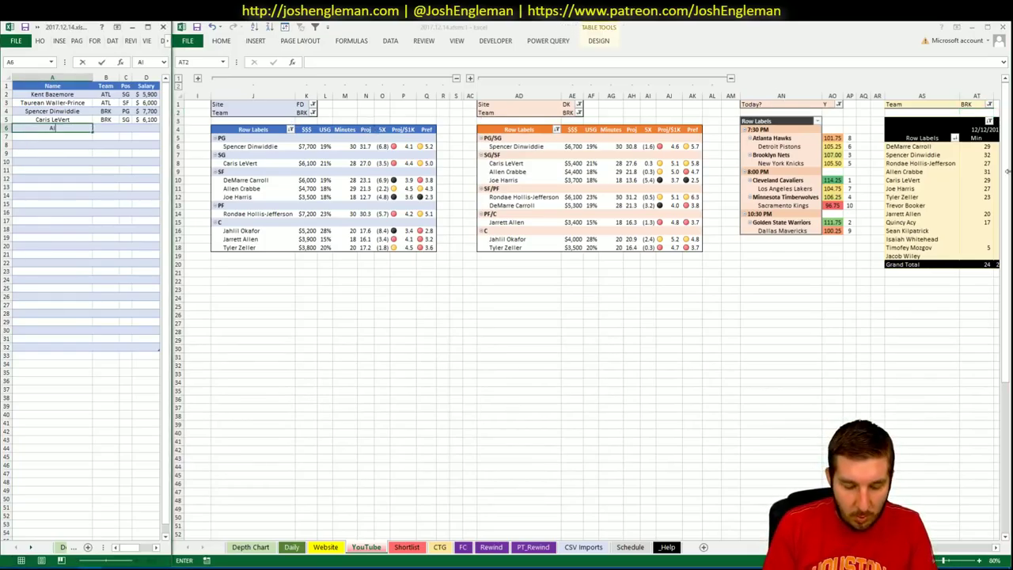
text(len Crabbe)
key(Return)
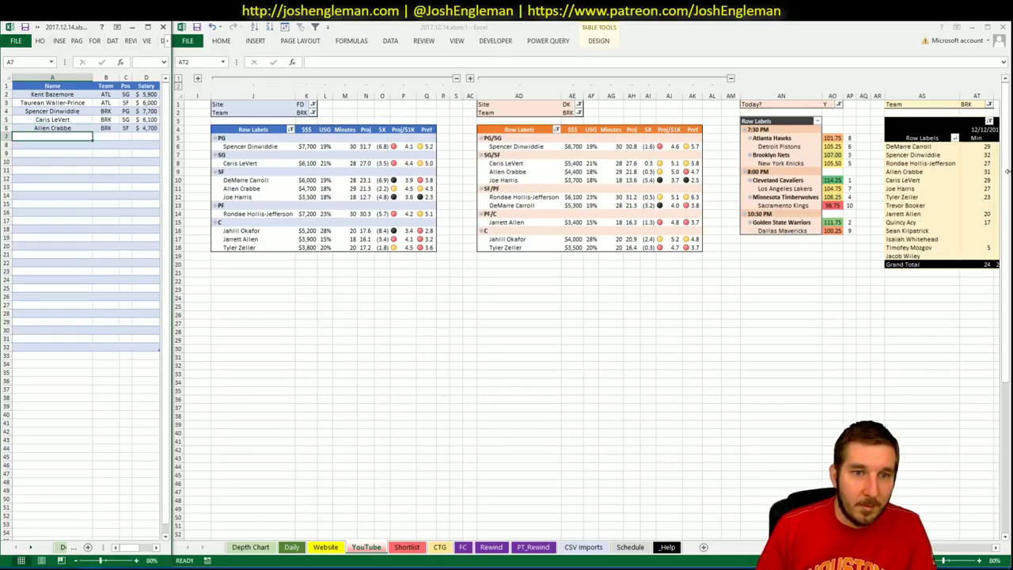
Set the Team filter of the FD projection table to NYK.
click(316, 120)
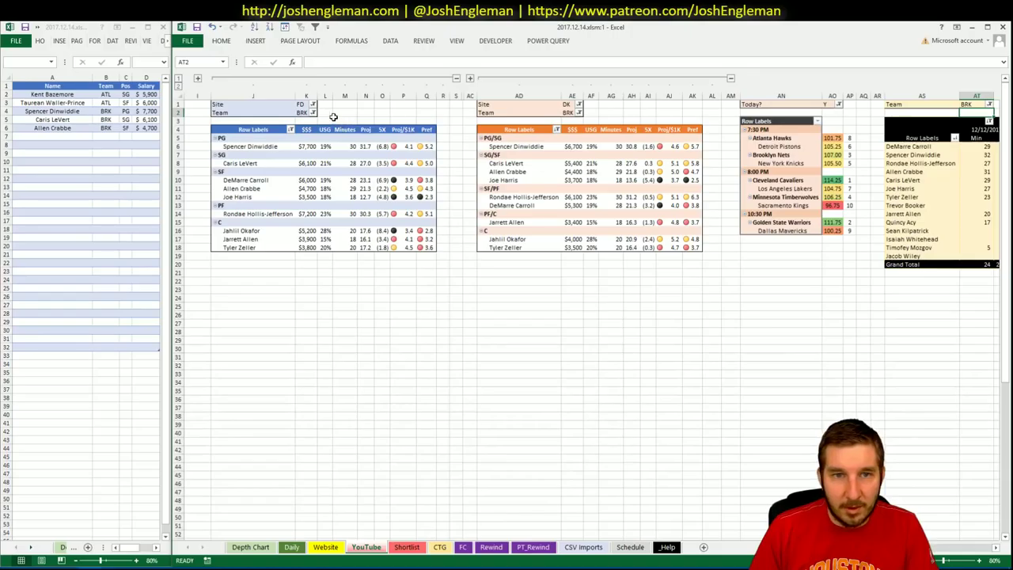
click(301, 112)
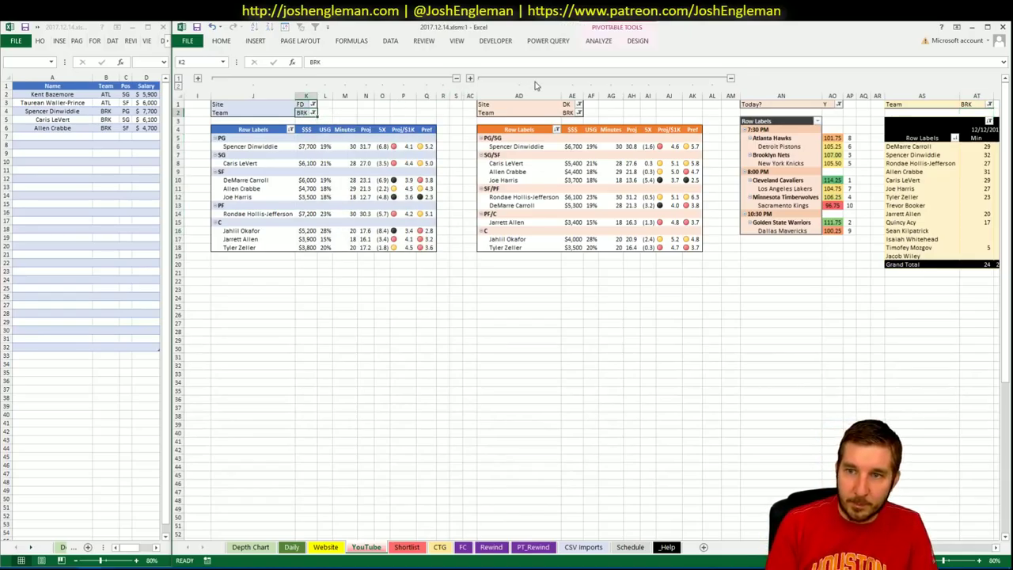
text(NYK)
key(Tab)
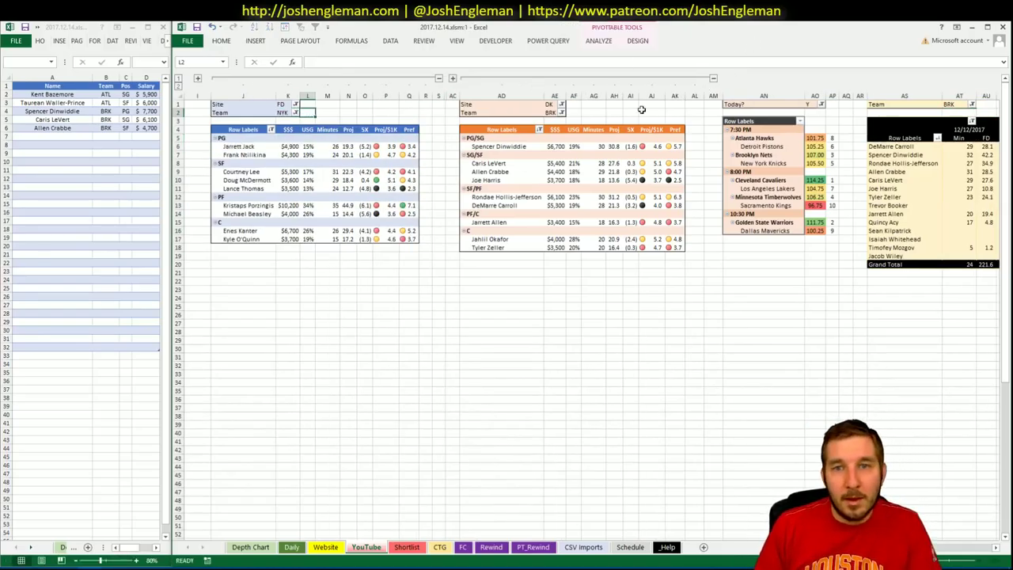
Set the Team filters of the DK projection table and the recent game log table to NYK.
click(553, 112)
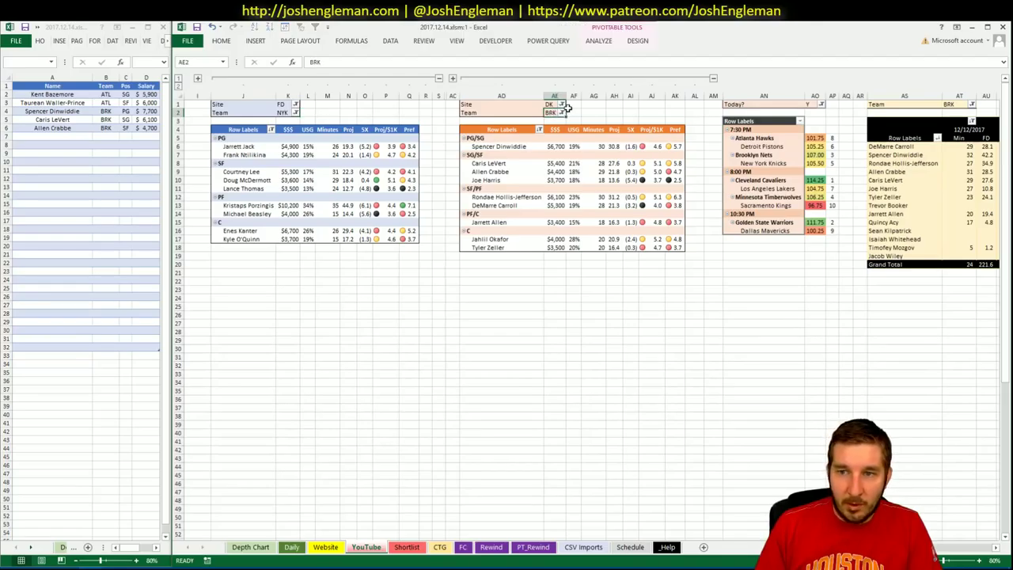
text(NYK)
key(Tab)
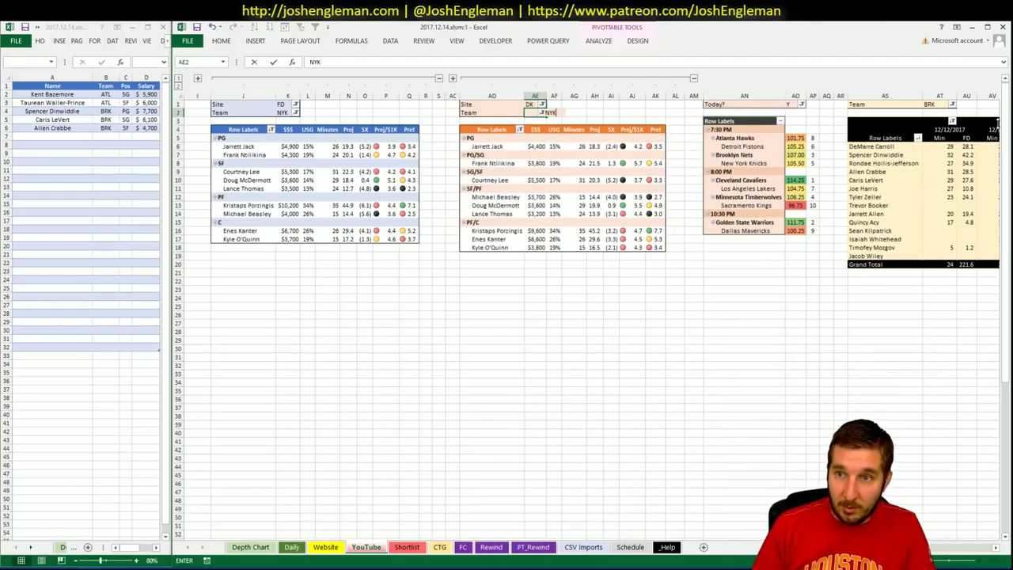
click(940, 104)
text(NYK)
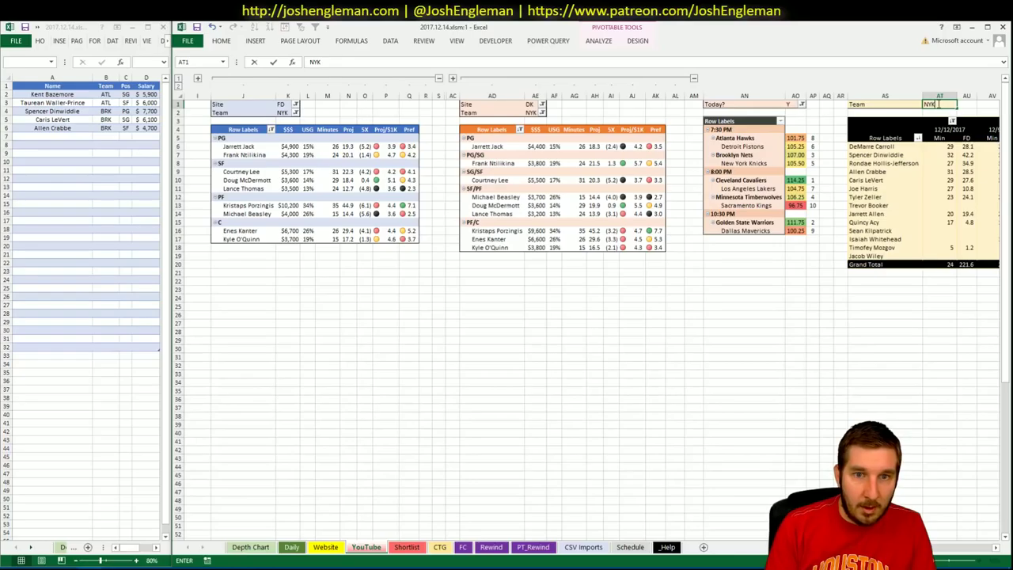
key(Return)
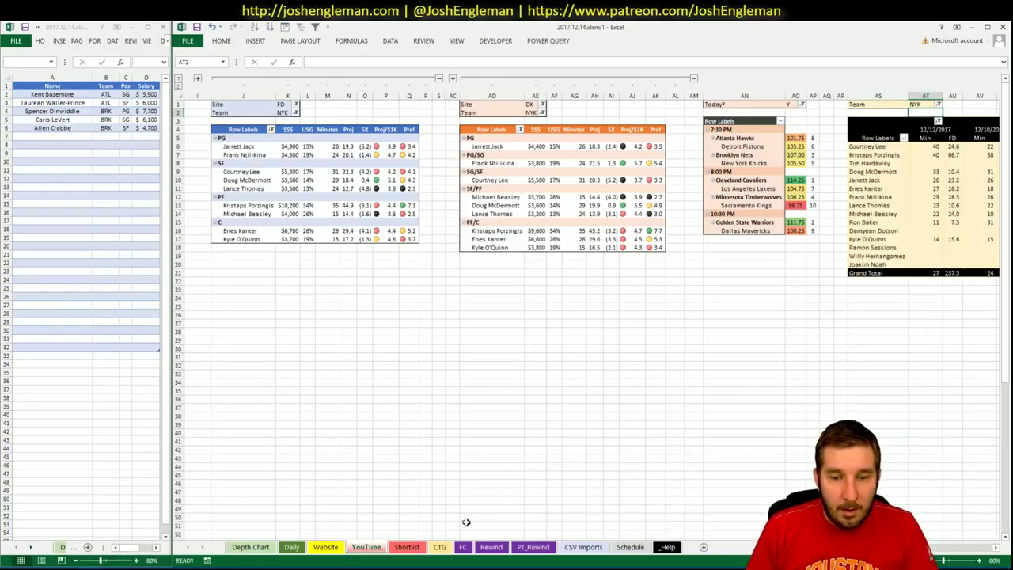
Show the CTG sheet, switch to Cleaning the Glass in the browser and open the New York Knicks team page.
click(439, 546)
key(alt+Tab)
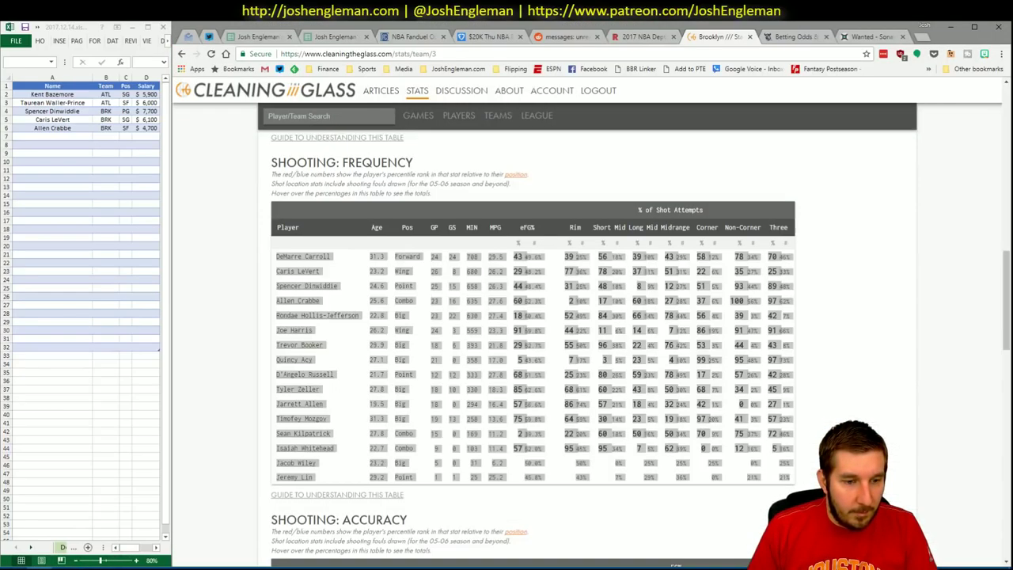
click(332, 116)
text(knick)
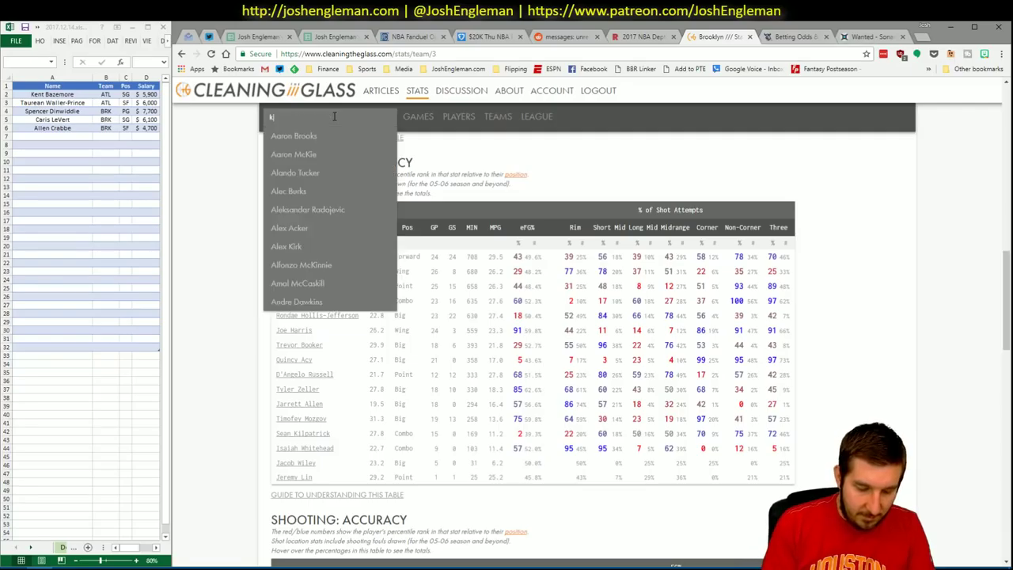
key(BackSpace)
key(BackSpace)
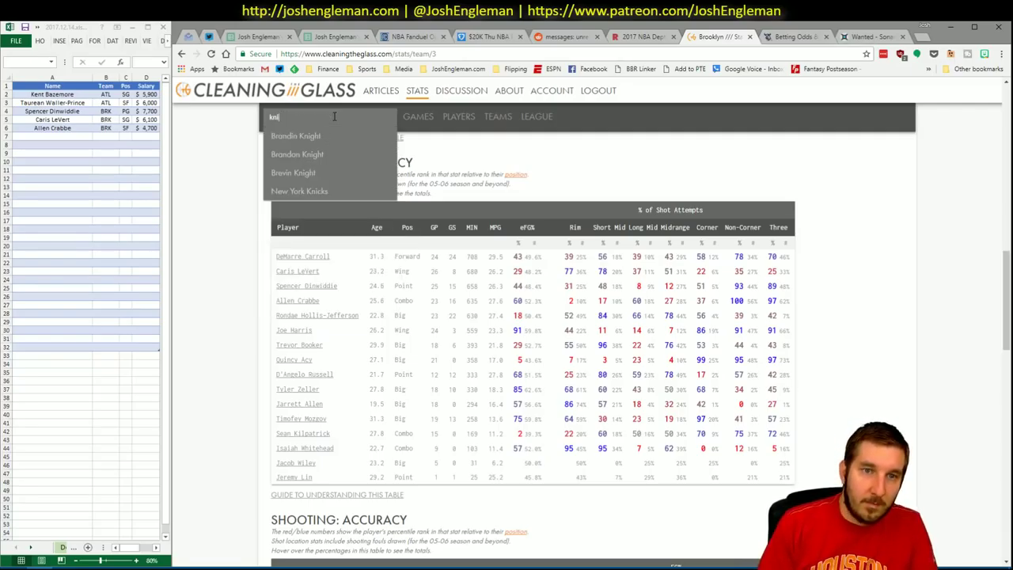
key(Down)
key(Down)
key(Down)
key(Down)
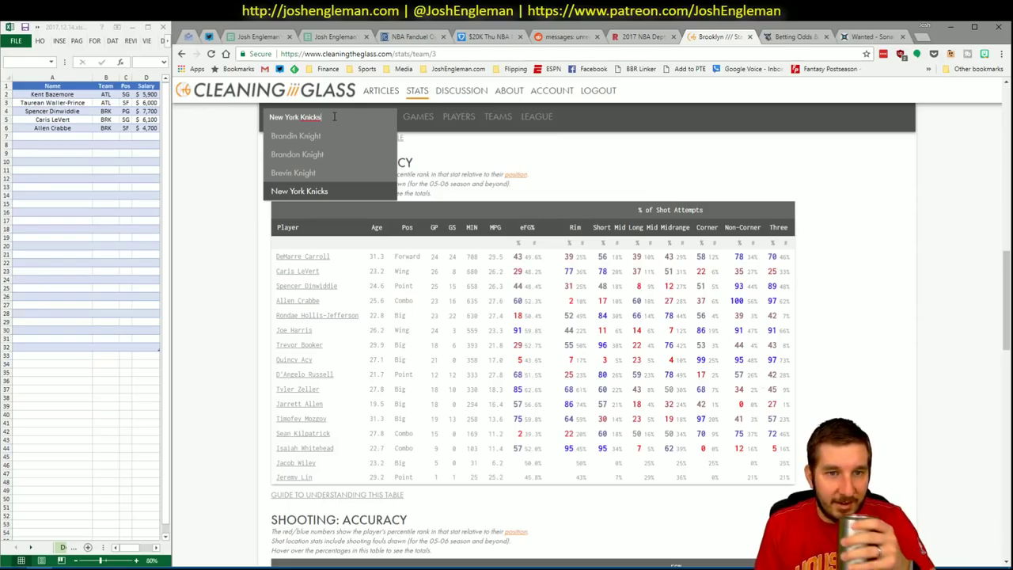
key(Return)
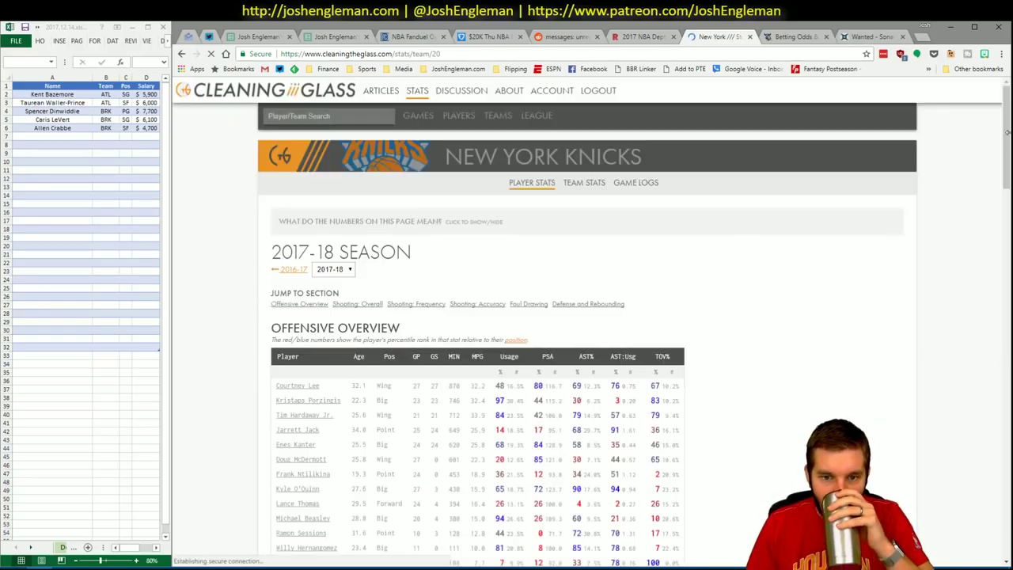
Copy all Knicks player rows from the Shooting: Frequency table and refresh the workbook's CTG sheet with them.
click(408, 309)
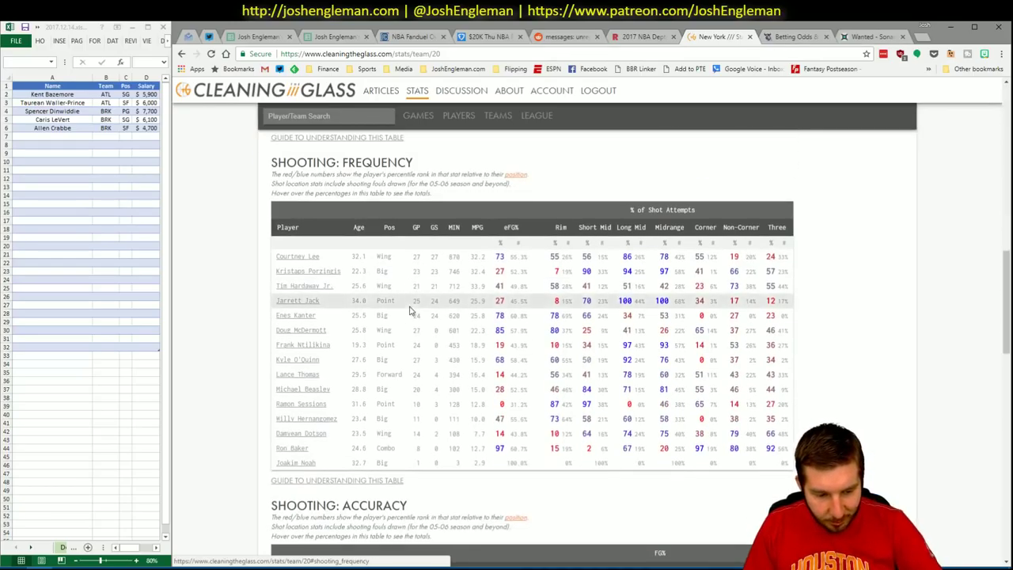
drag(787, 462, 268, 259)
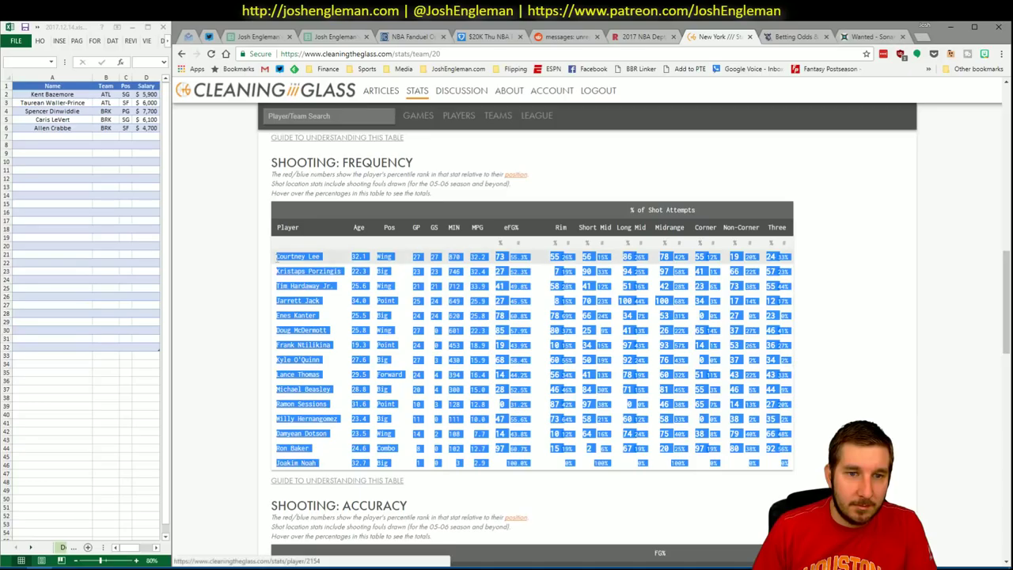
key(alt+Tab)
click(229, 113)
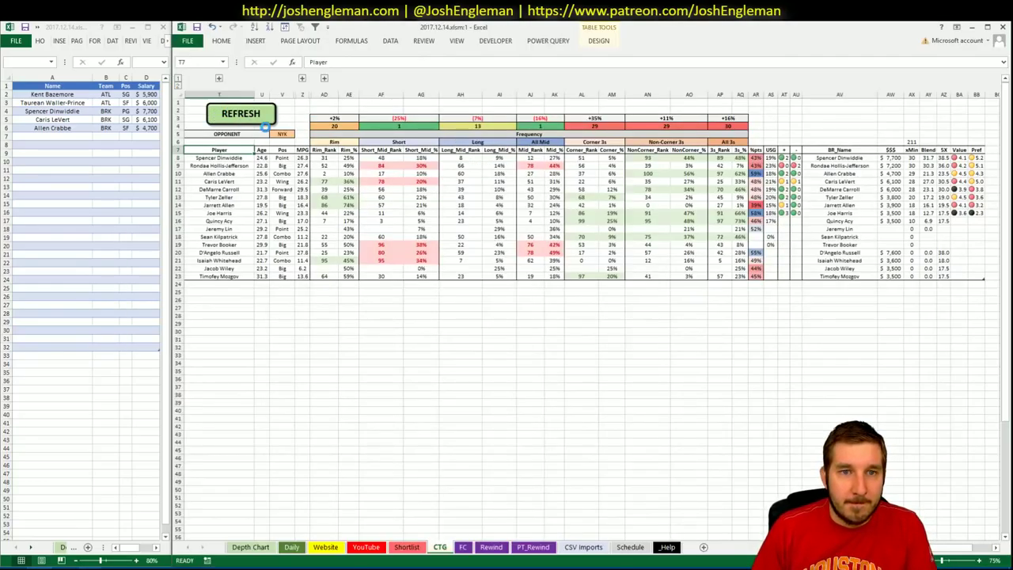
Set the opponent on the CTG sheet to BRK.
click(281, 134)
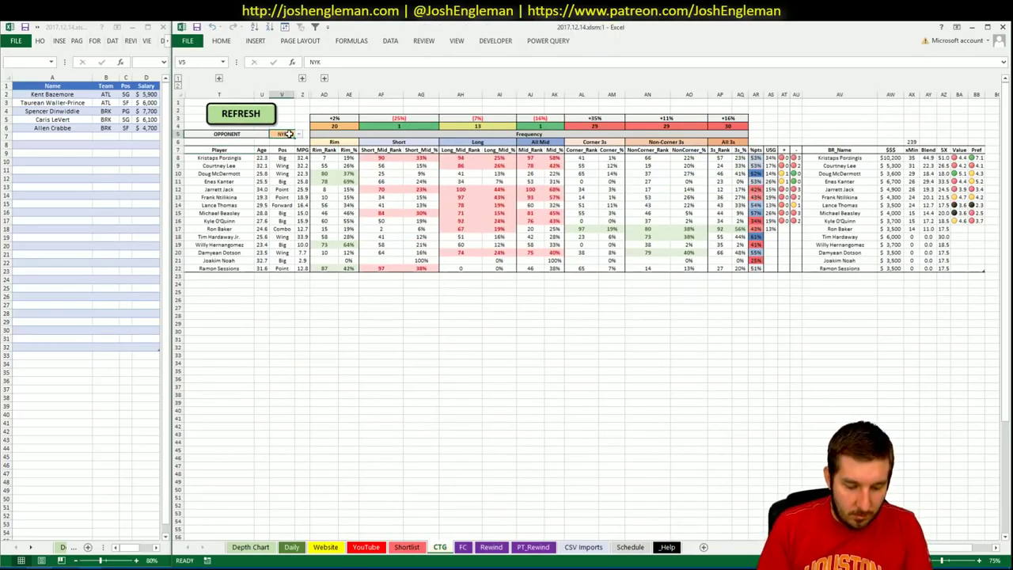
text(BRK)
key(Return)
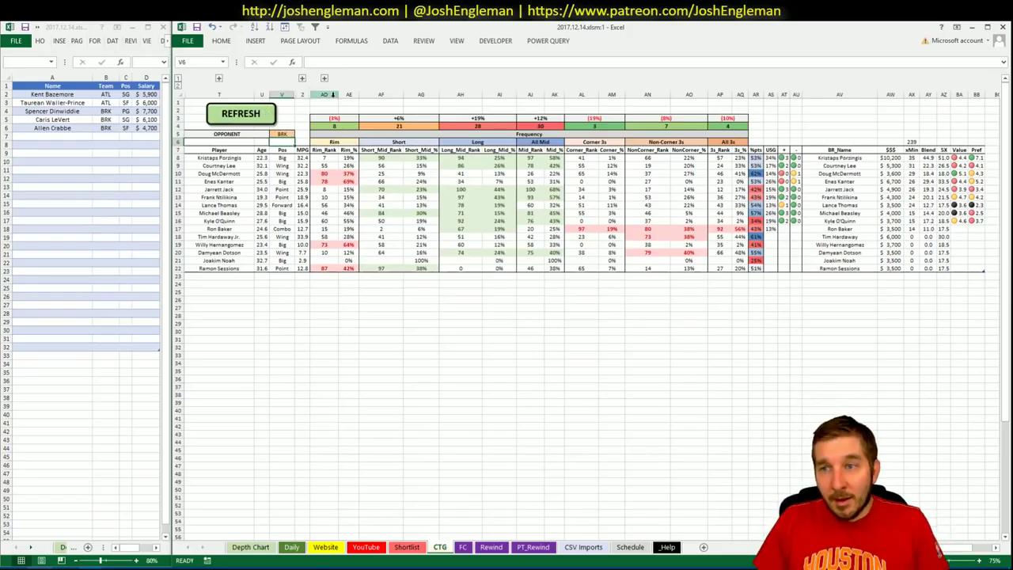
Compare the Knicks' recent game log with the projections on the YouTube sheet and add Courtney Lee to the shortlist below Allen Crabbe.
click(59, 136)
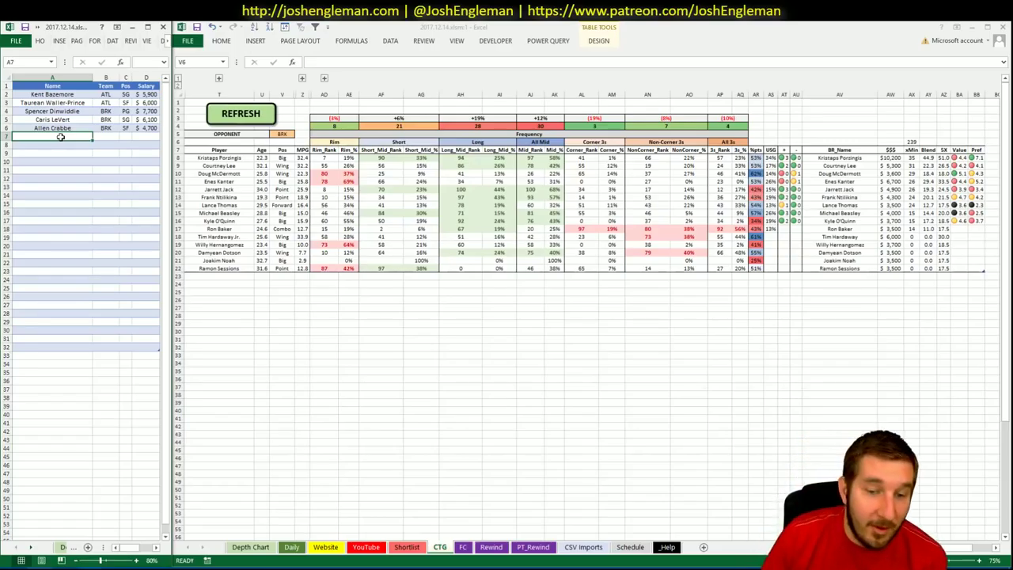
click(372, 546)
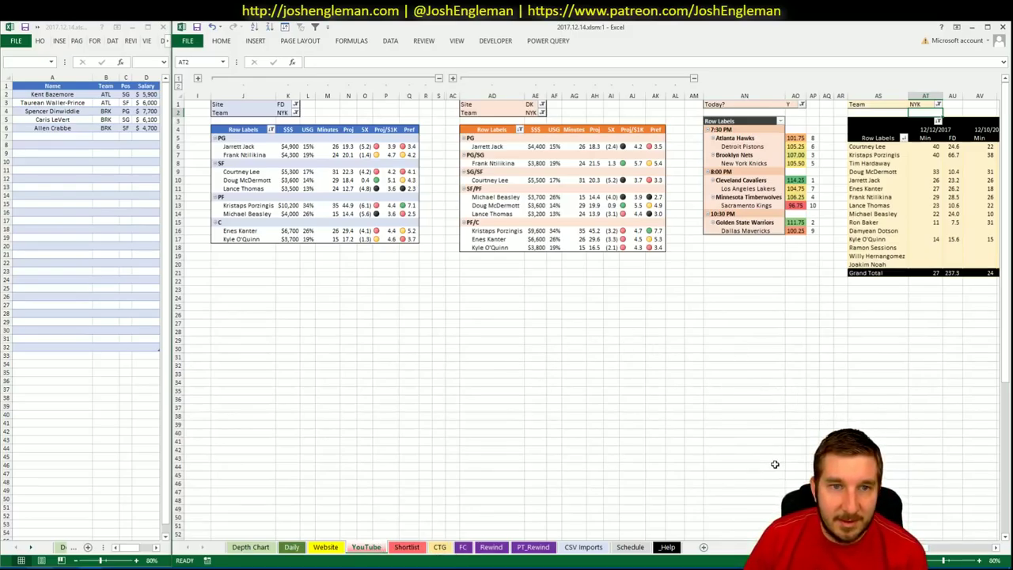
scroll(974, 549, right, 6)
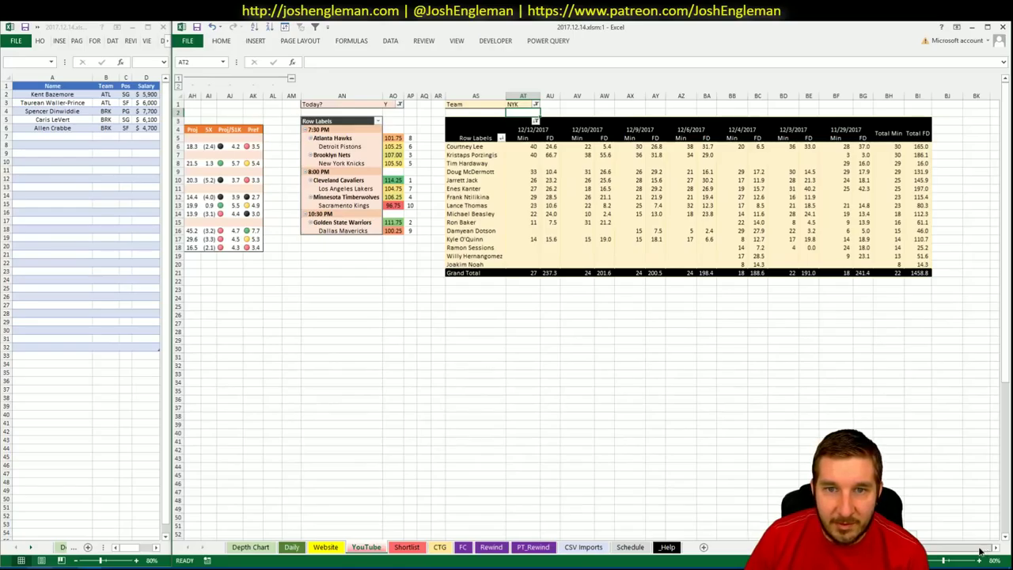
scroll(975, 549, left, 10)
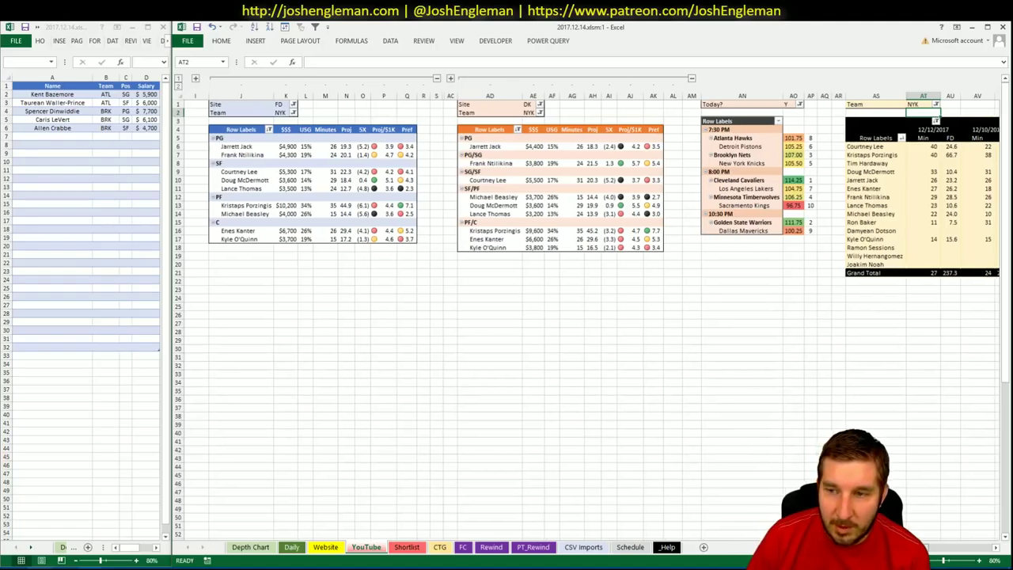
scroll(978, 559, right, 5)
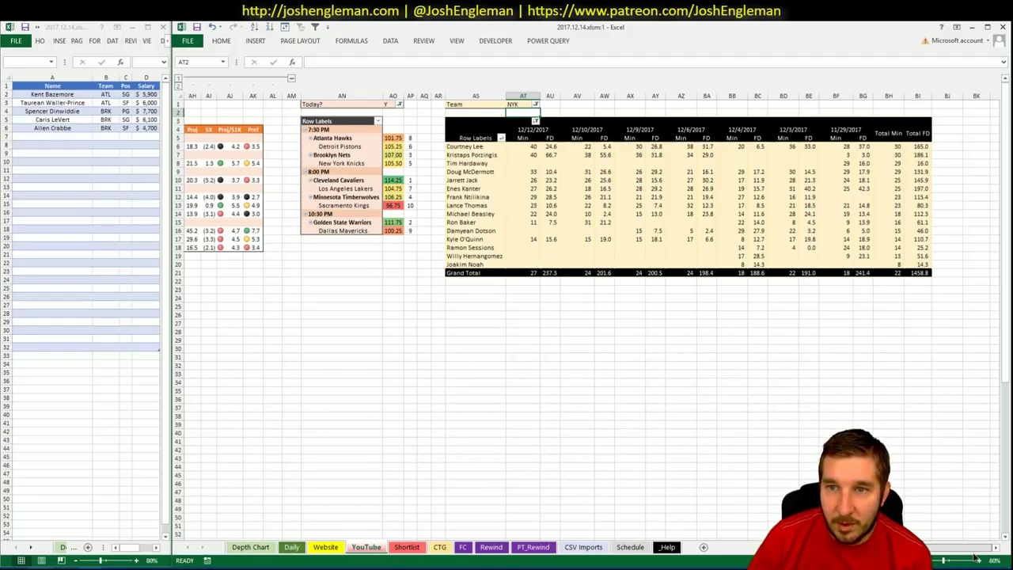
drag(976, 558, 870, 554)
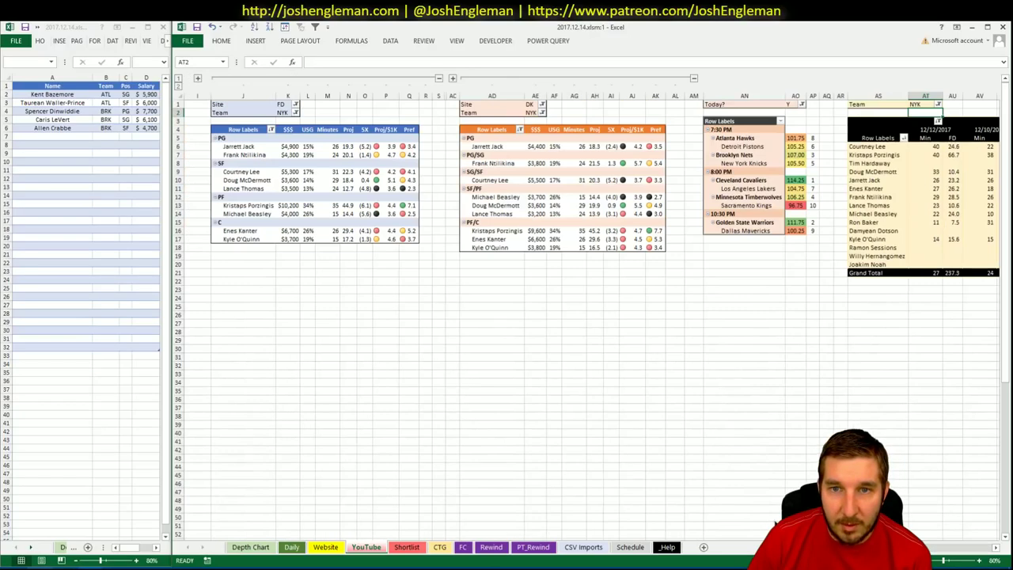
click(57, 138)
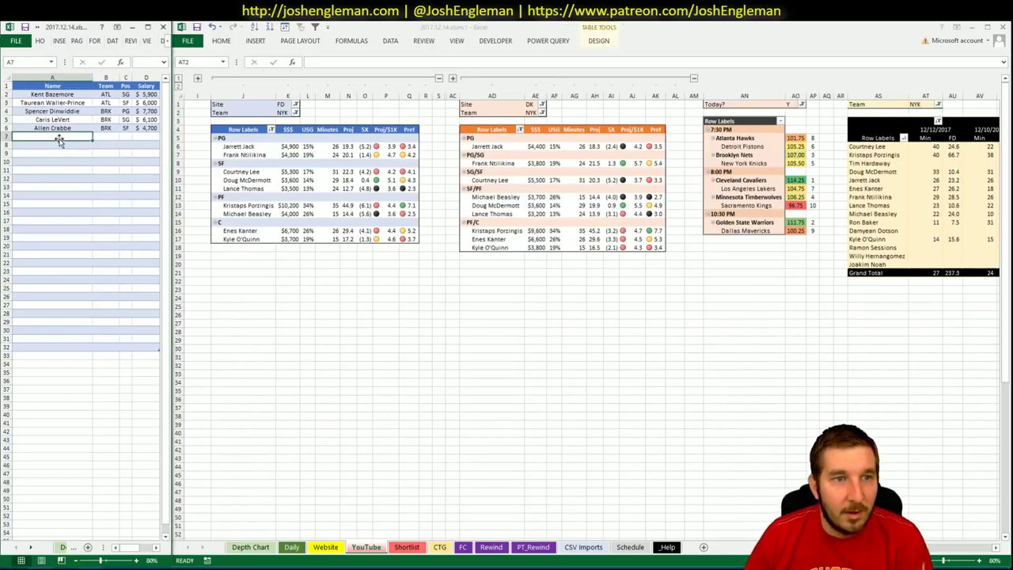
text(Cour)
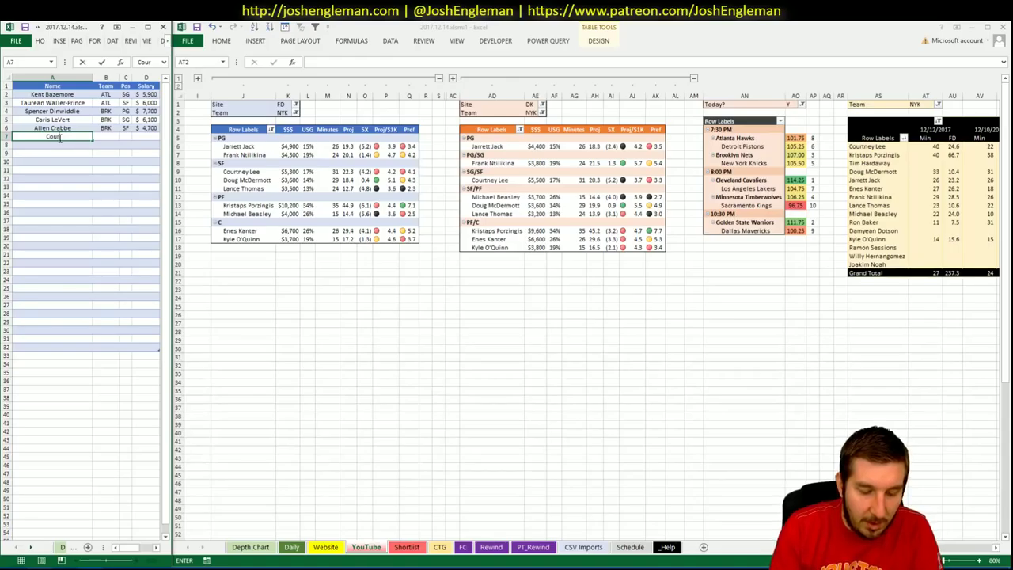
text(tney Lee)
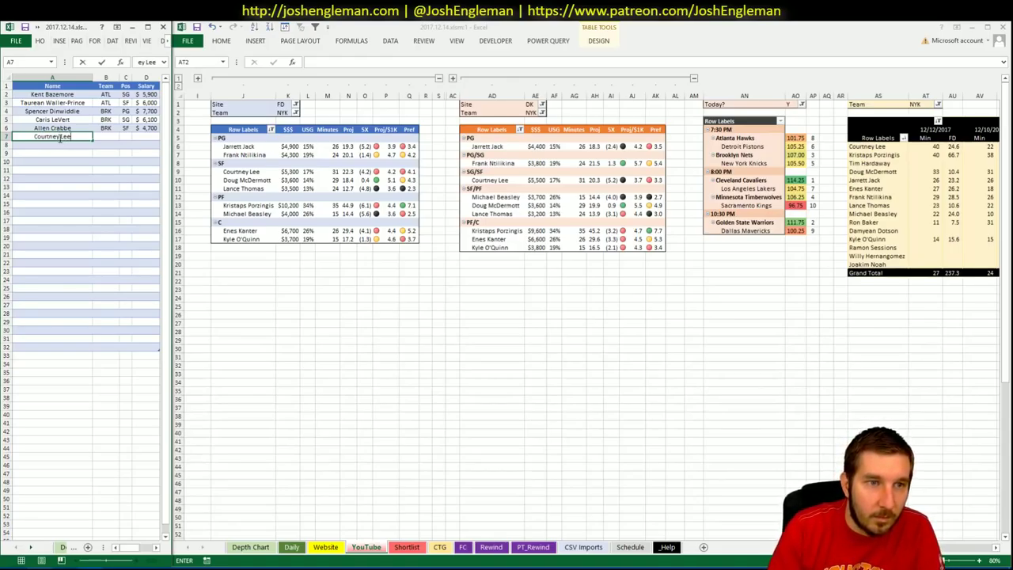
key(Return)
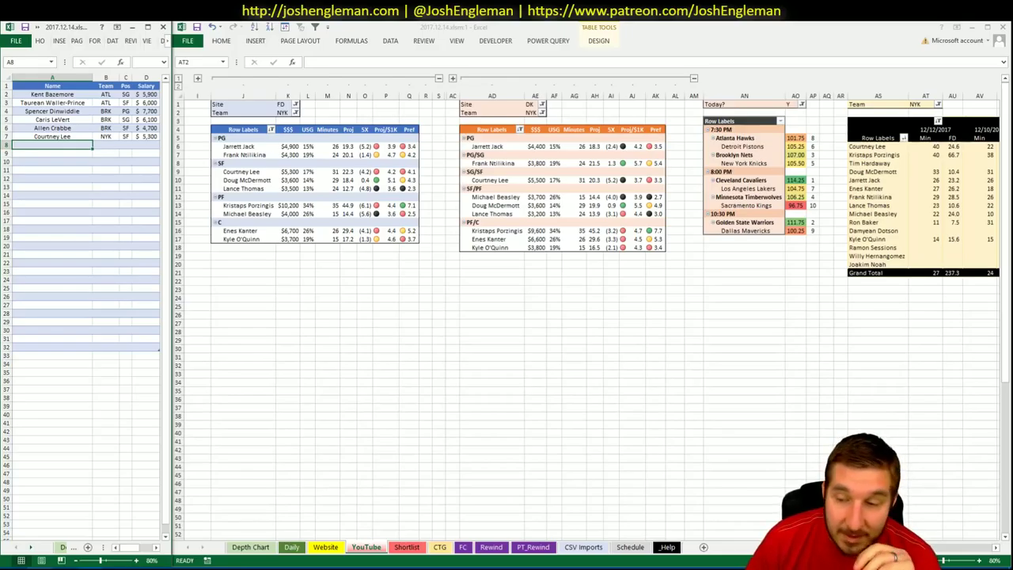
Review the Knicks' recent minutes and fantasy points and add Kristaps Porzingis to the shortlist below Courtney Lee.
scroll(689, 317, right, 5)
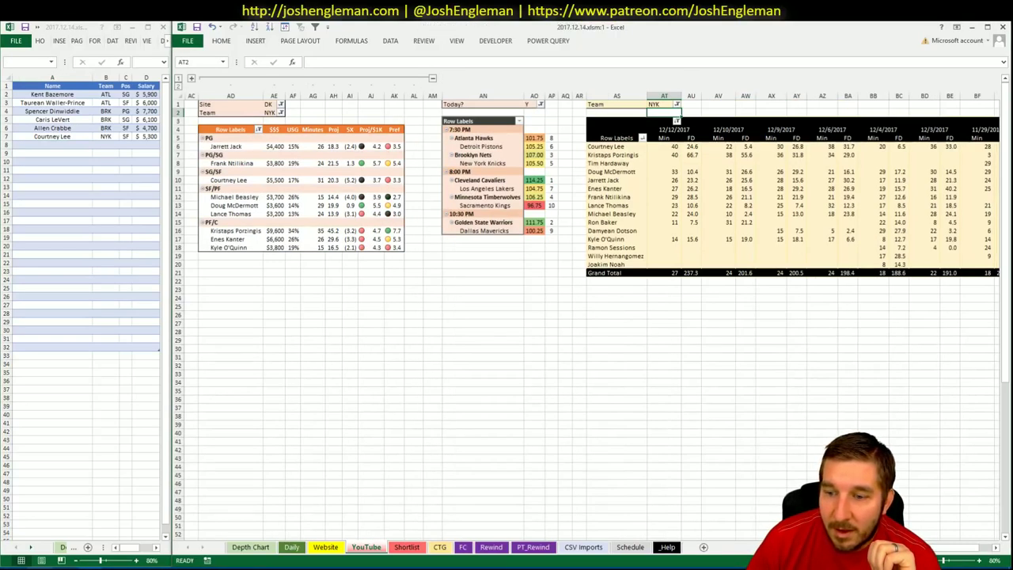
drag(959, 549, 934, 551)
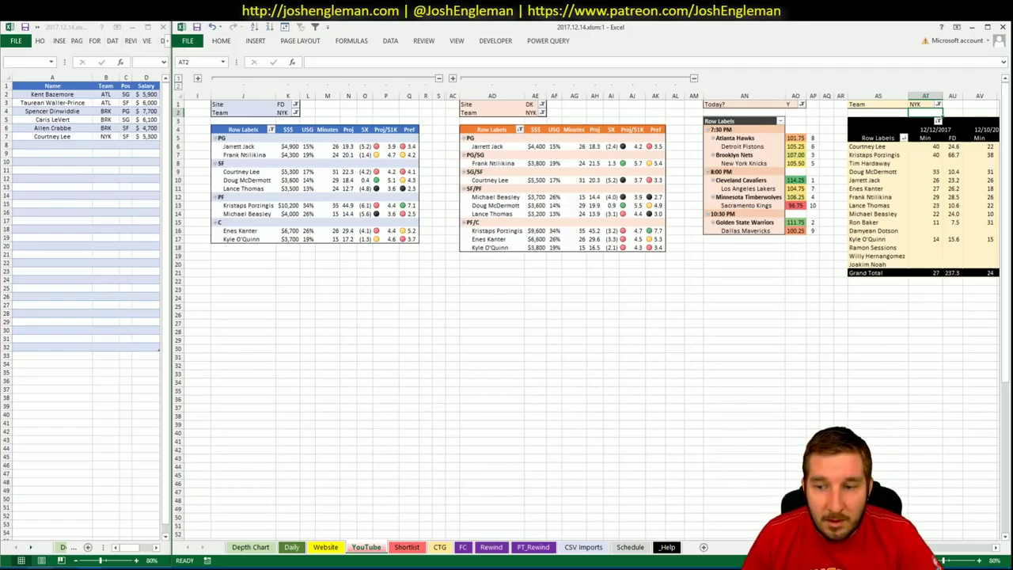
scroll(940, 560, right, 5)
scroll(940, 559, left, 5)
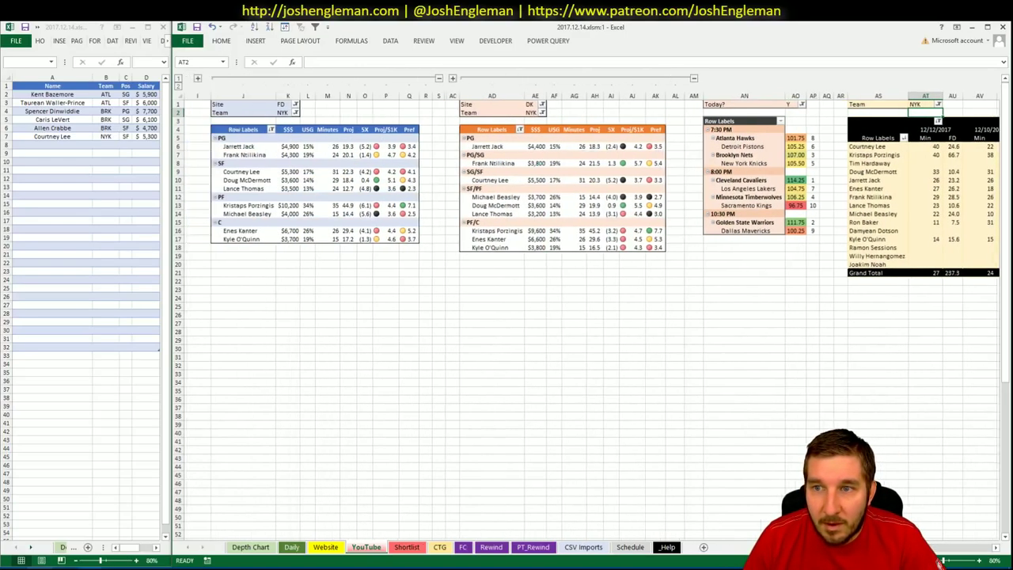
click(67, 143)
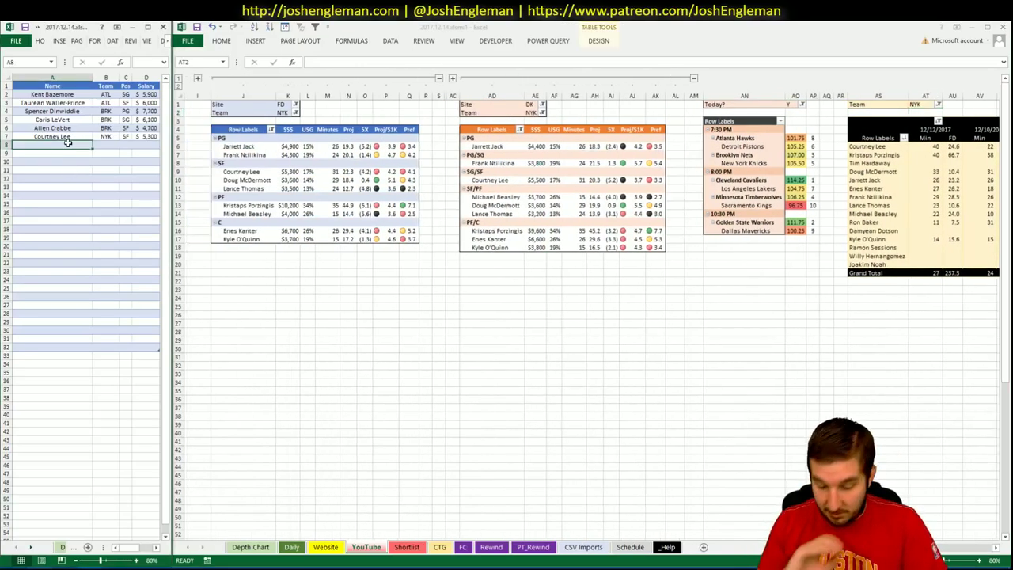
text(Kristaps)
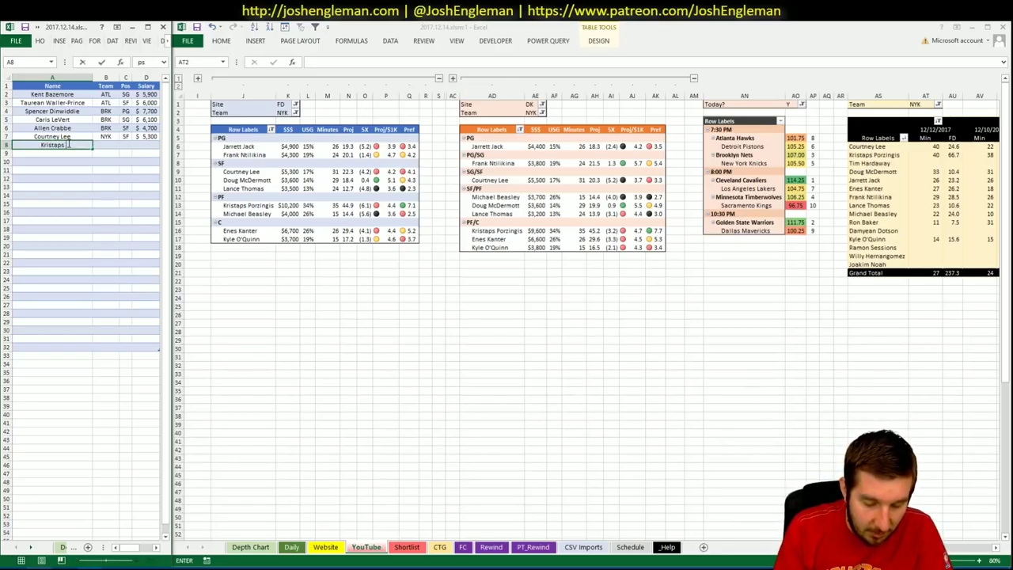
text( Porzingi)
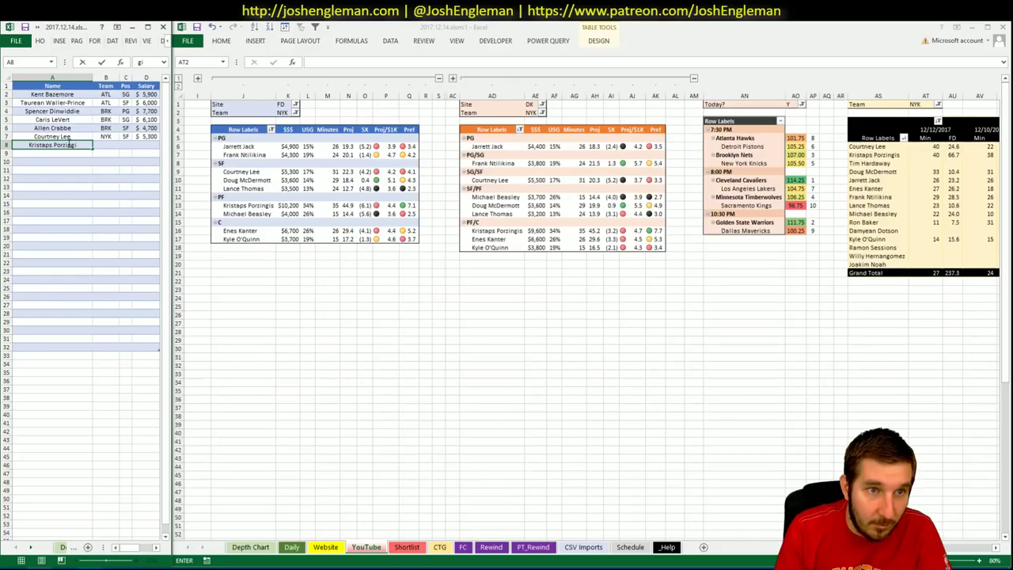
text(s)
key(Return)
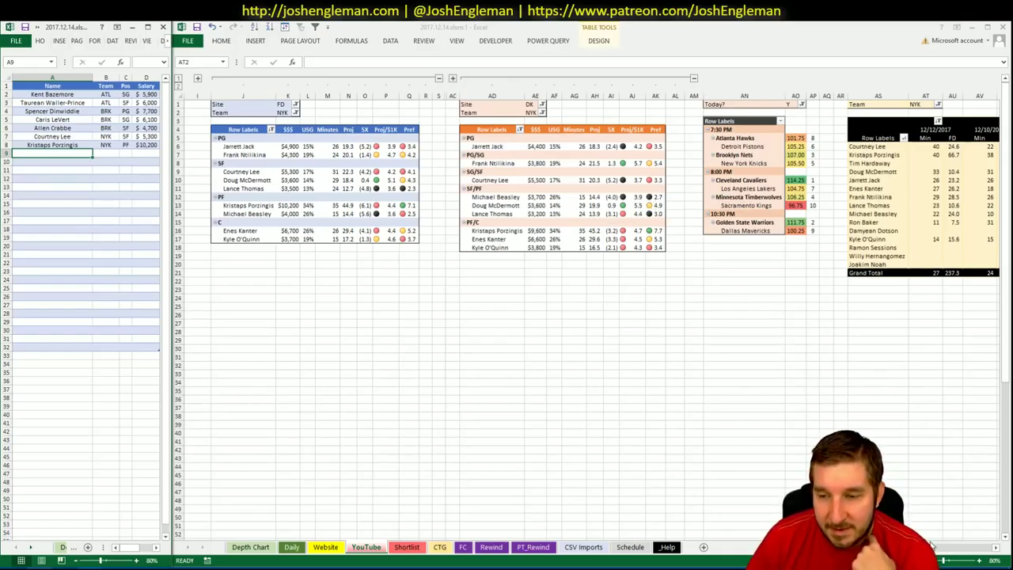
Check the remaining Knicks players' recent game log against their FD and DK projections.
drag(957, 547, 986, 560)
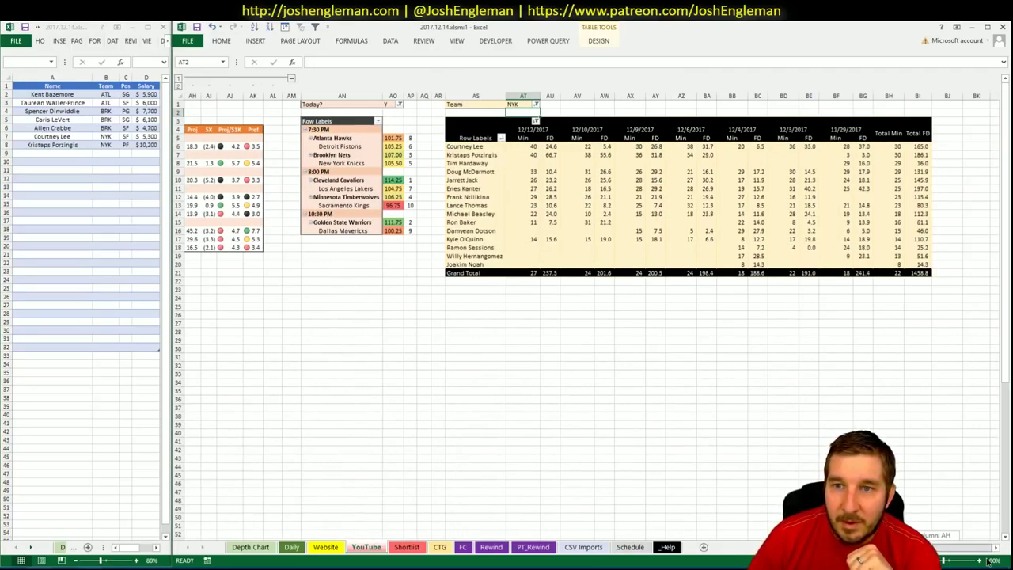
drag(986, 559, 839, 515)
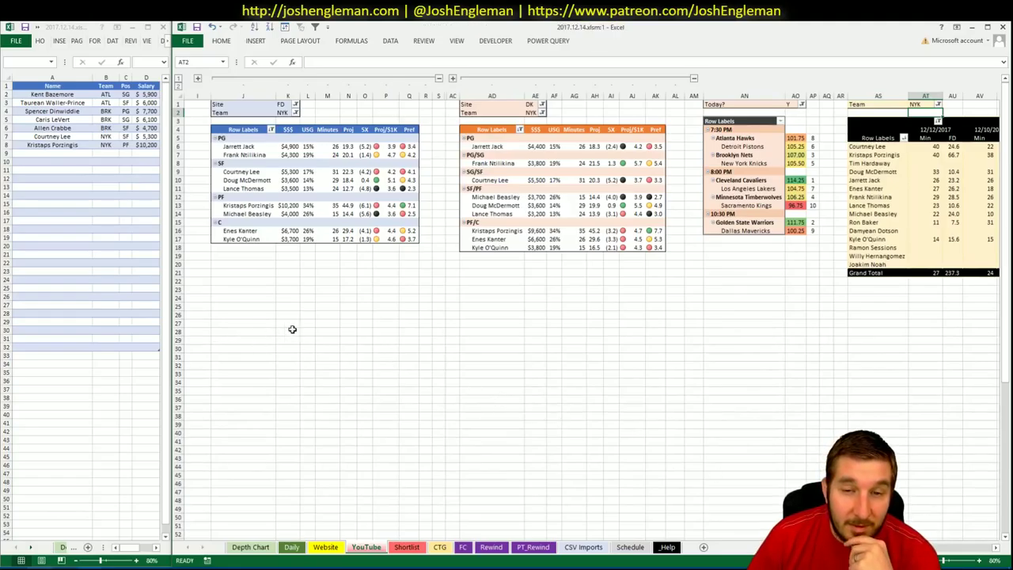
click(313, 276)
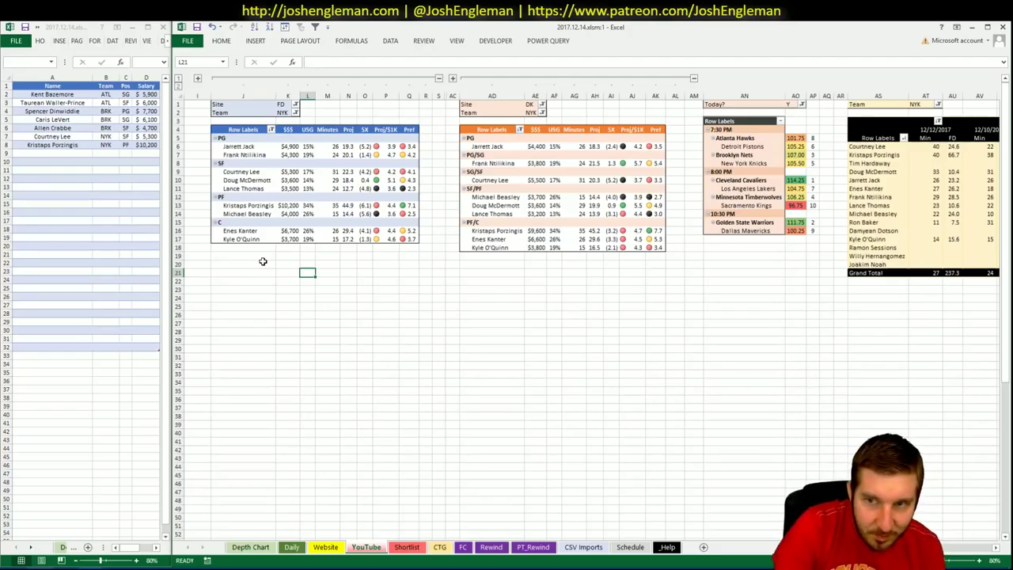
Set the team filter of the FD projections, DK projections and game log tables on the YouTube sheet to CLE.
click(281, 113)
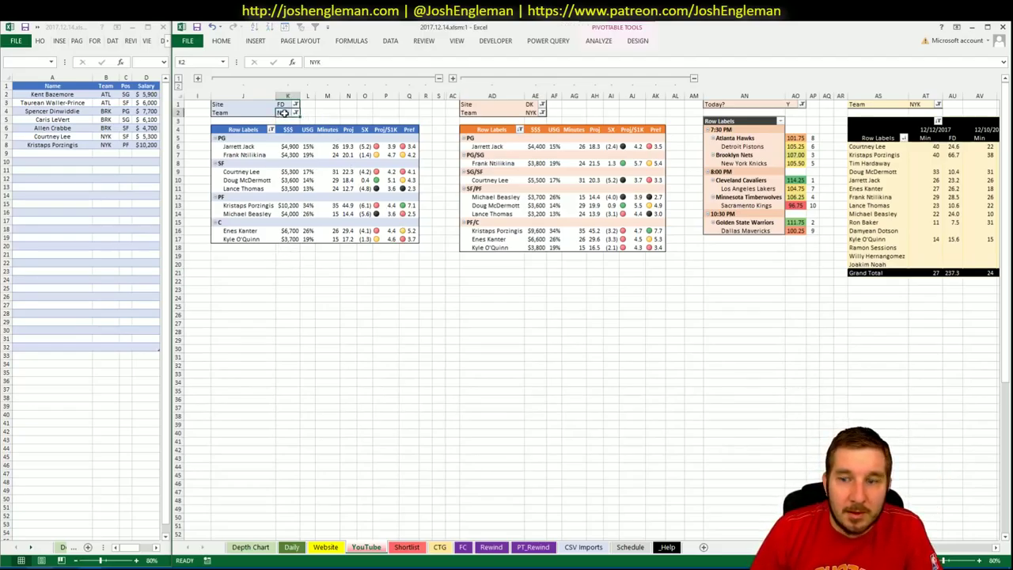
text(CLE)
key(Tab)
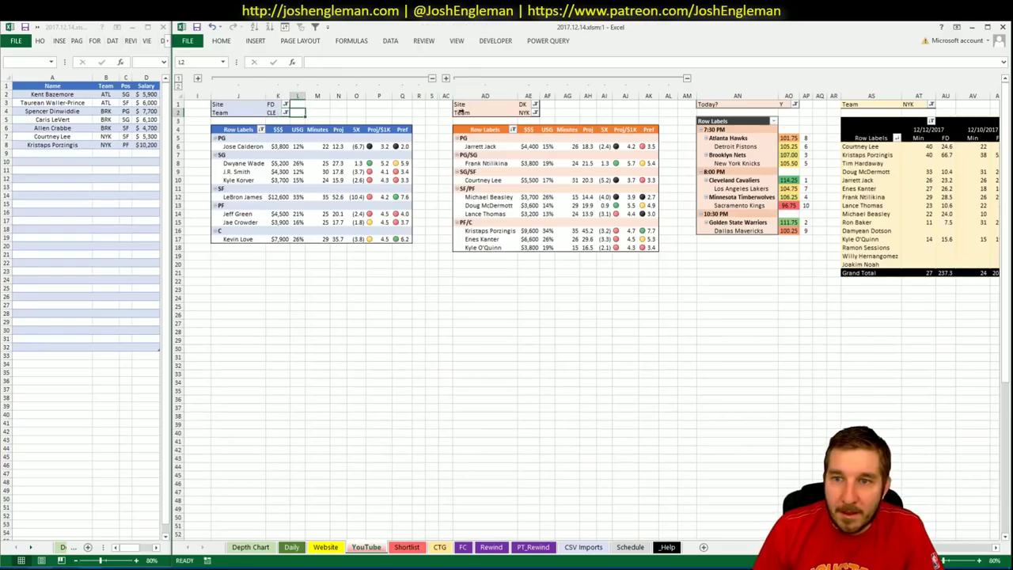
click(524, 112)
text(CLE)
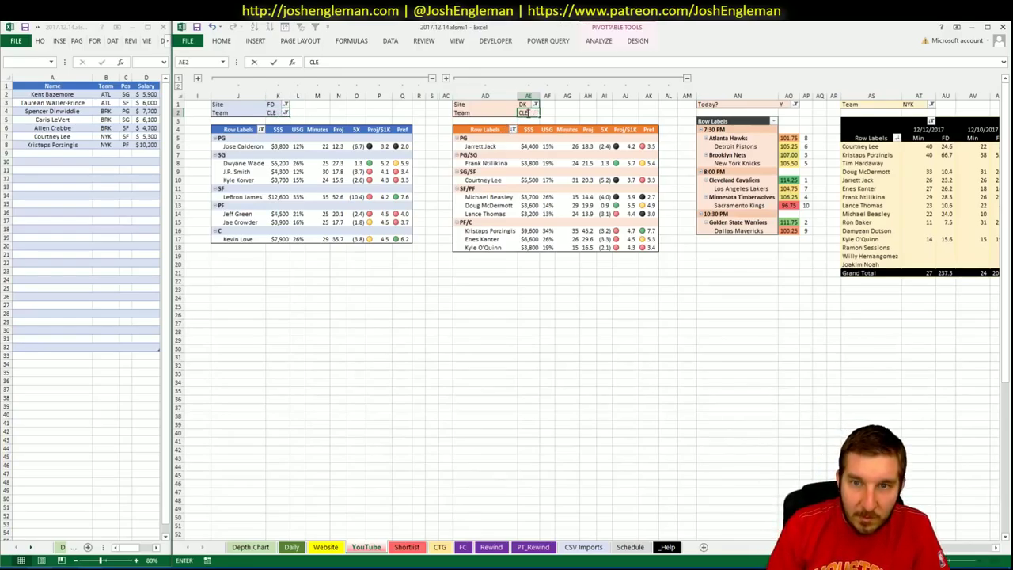
key(Return)
click(908, 104)
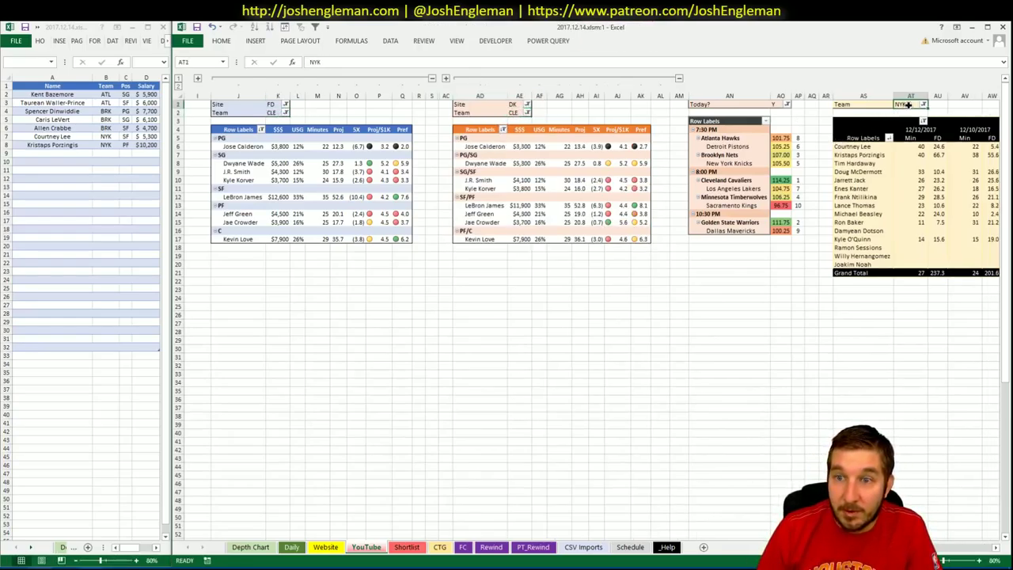
text(CLE)
key(Return)
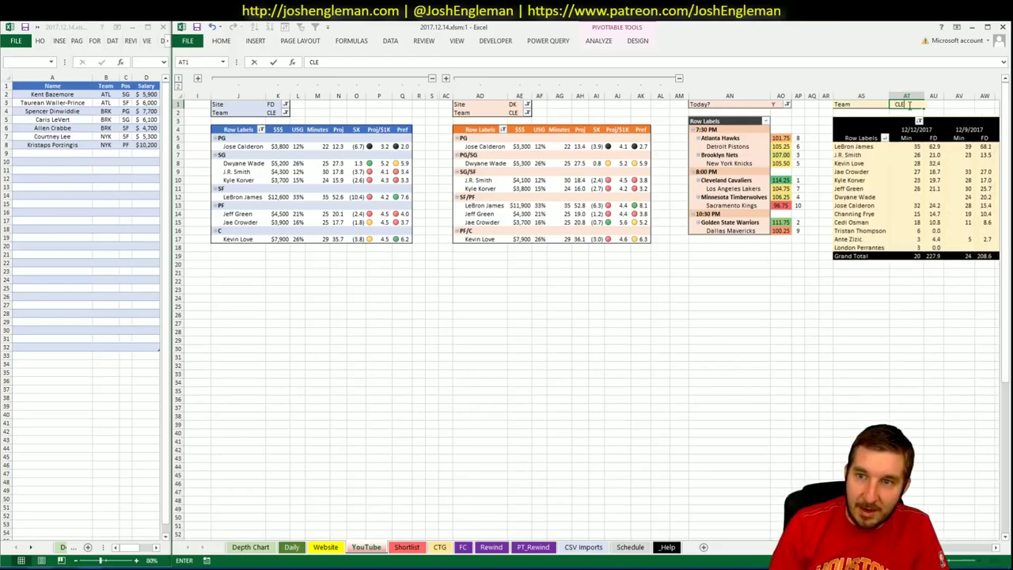
key(Return)
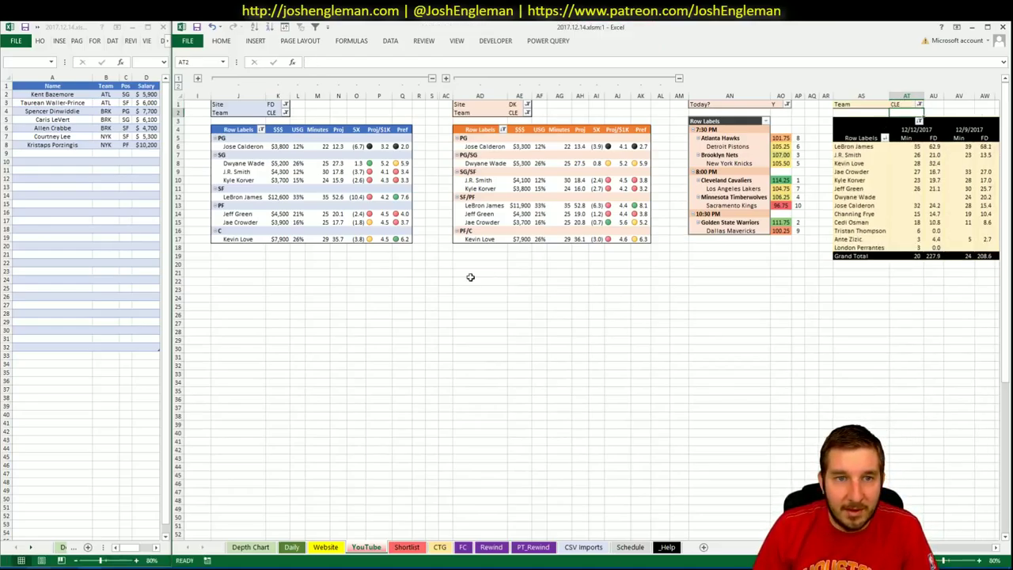
Switch to Cleaning the Glass in the browser, open the Cleveland Cavaliers' stats and select all player rows of the Shooting: Frequency table.
key(alt+Tab)
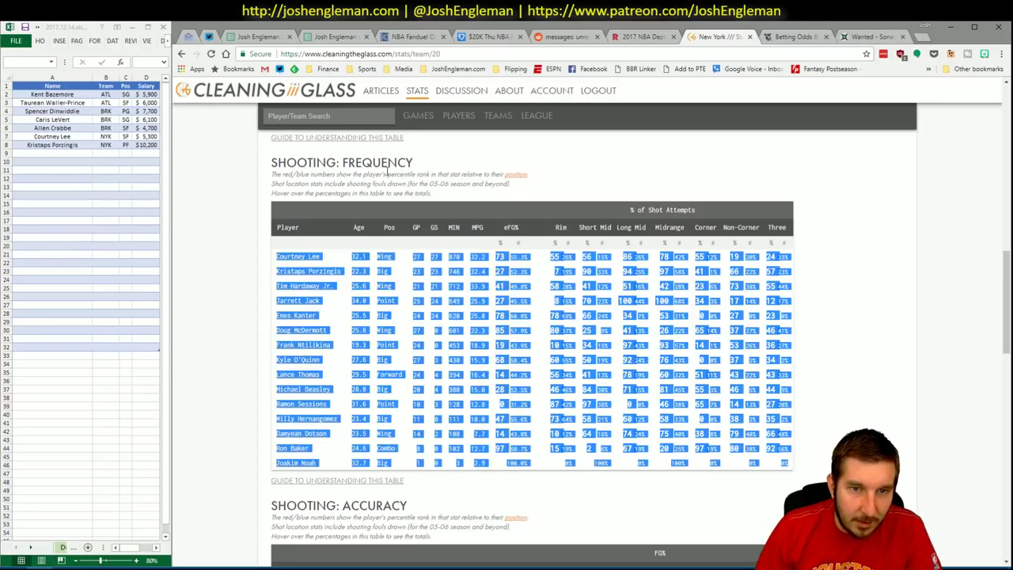
click(335, 117)
text(cavs)
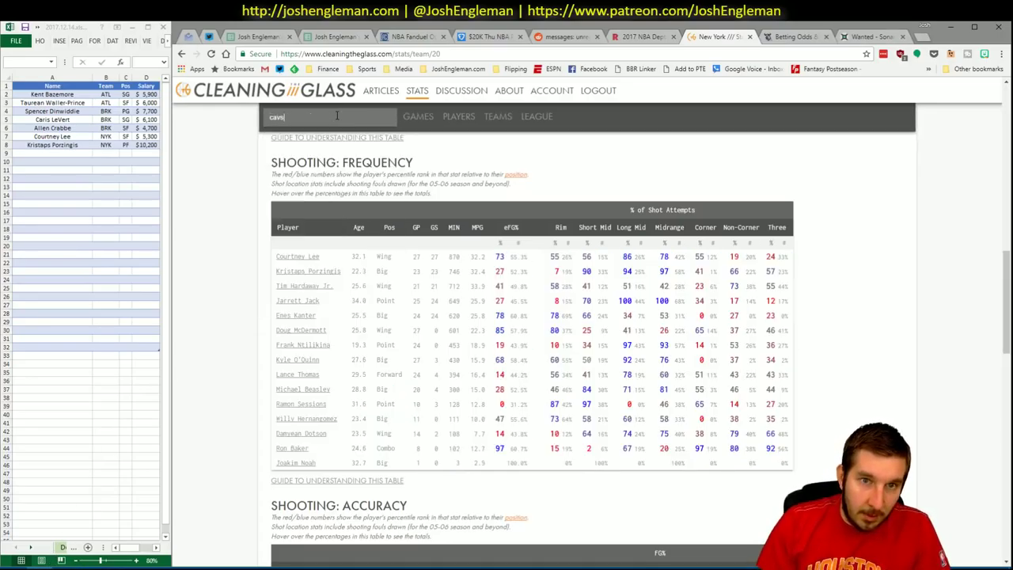
key(Down)
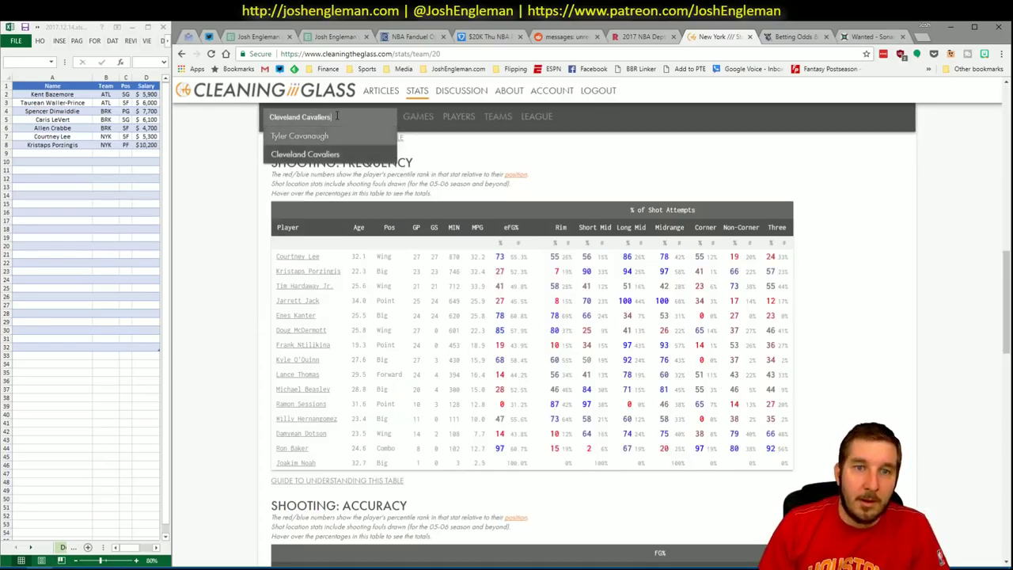
key(Return)
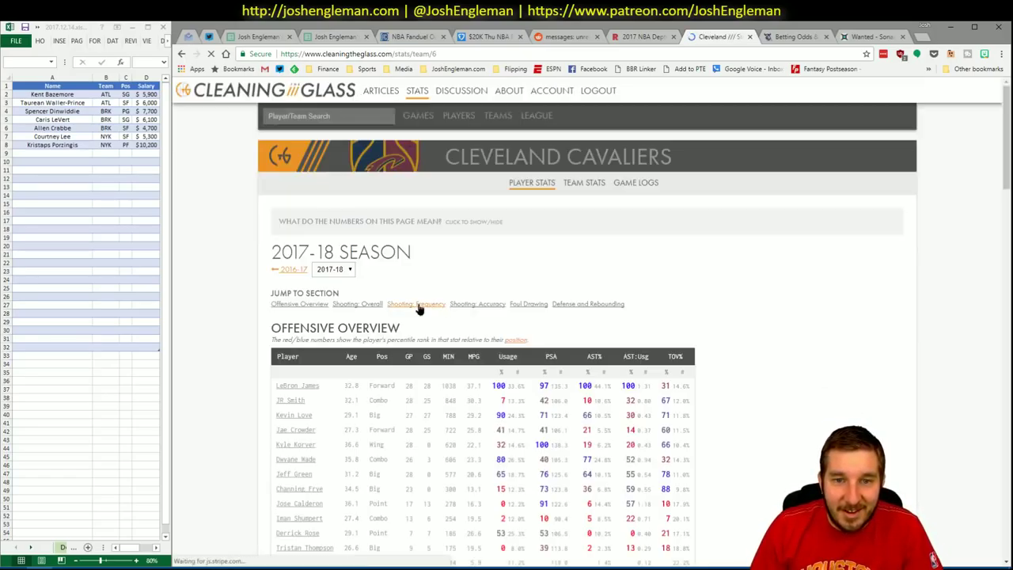
click(418, 304)
drag(787, 465, 282, 256)
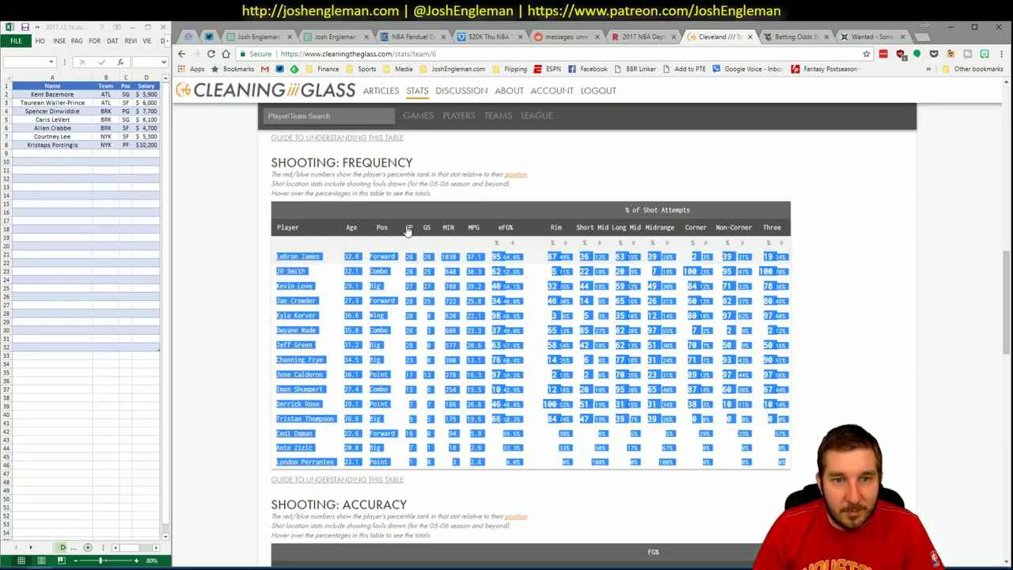
Return to the workbook and refresh the CTG sheet with the Cavaliers' shooting data, with LAL as the opponent.
key(alt+Tab)
click(440, 547)
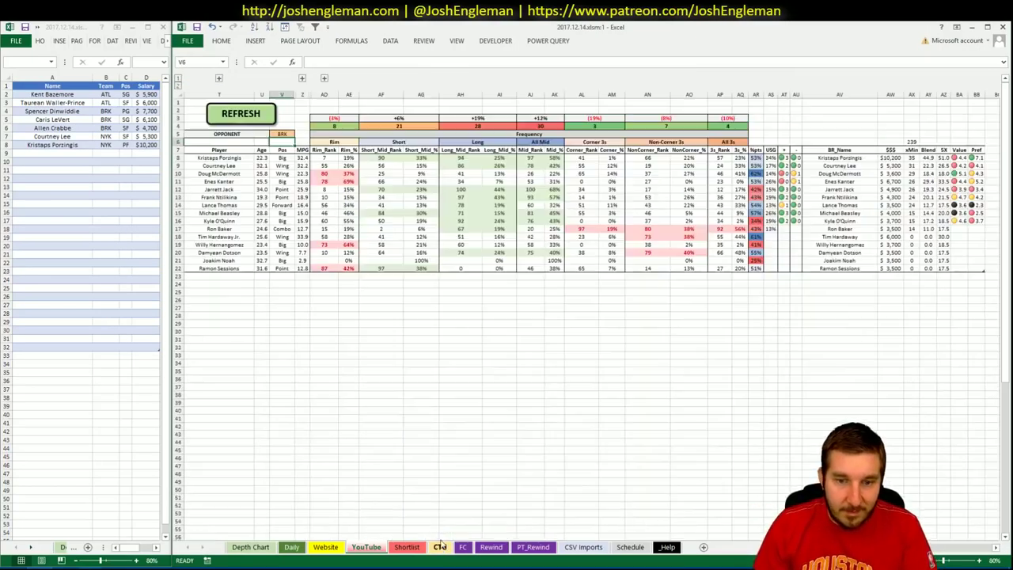
click(264, 118)
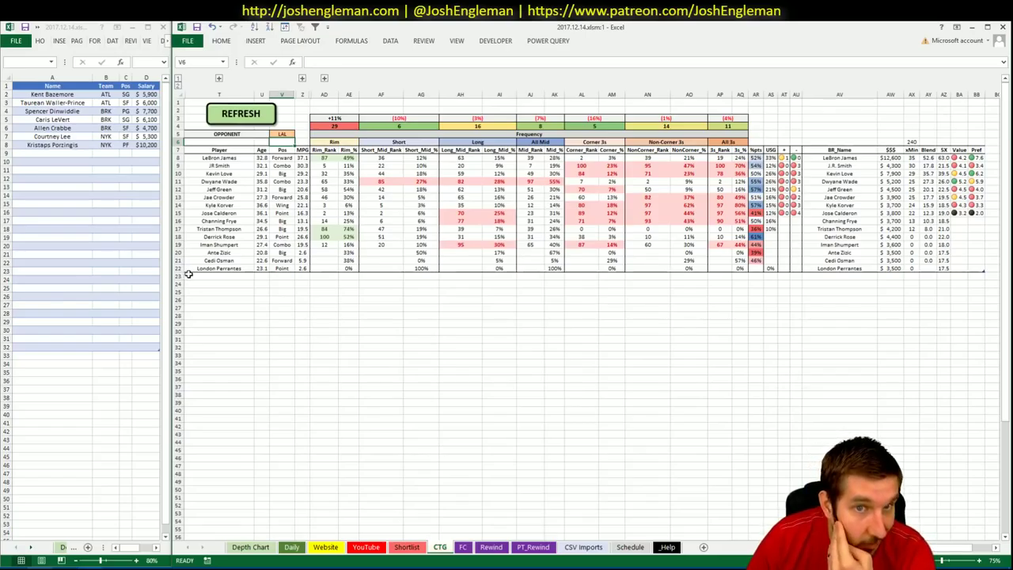
Check Dwyane Wade's projections on the Daily sheet and add LeBron James to the shortlist below Kristaps Porzingis.
click(292, 547)
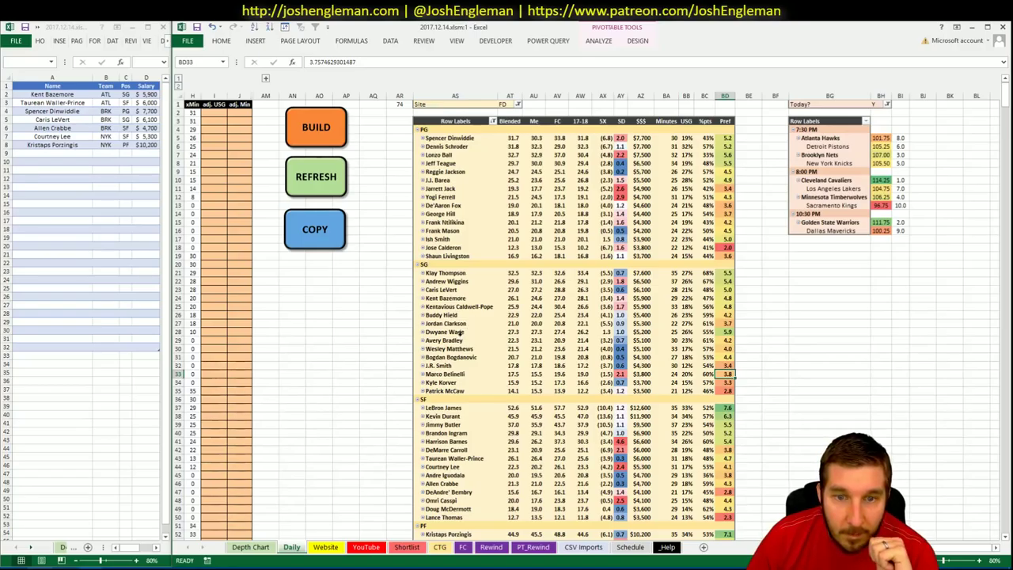
drag(456, 332, 619, 333)
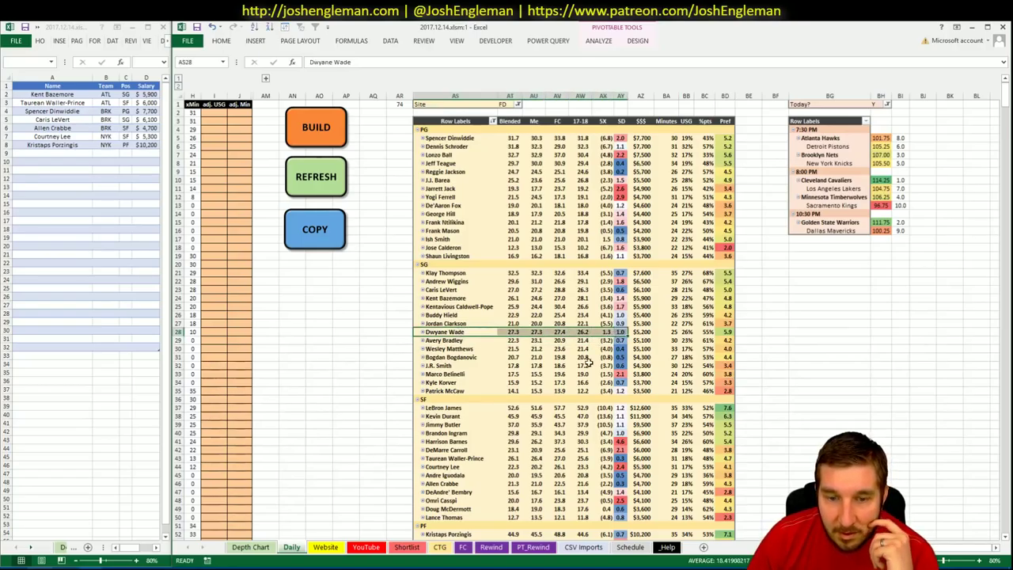
click(441, 548)
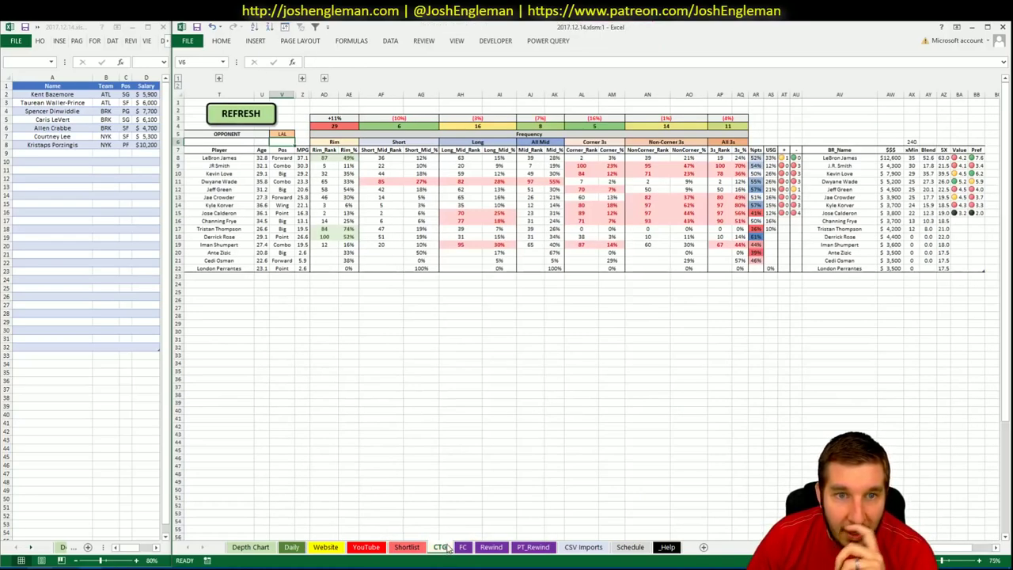
click(82, 152)
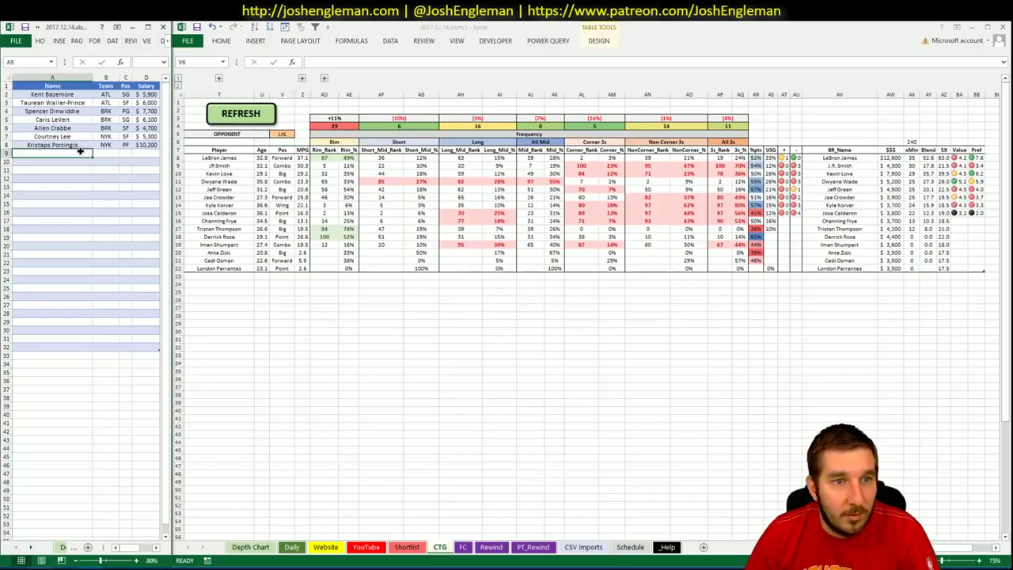
text(LeBron James)
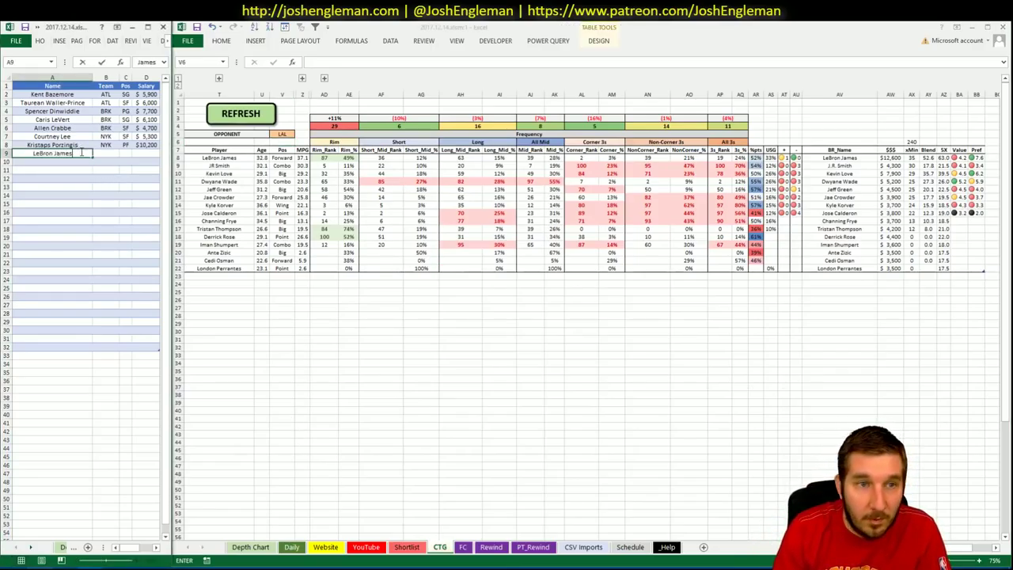
key(Return)
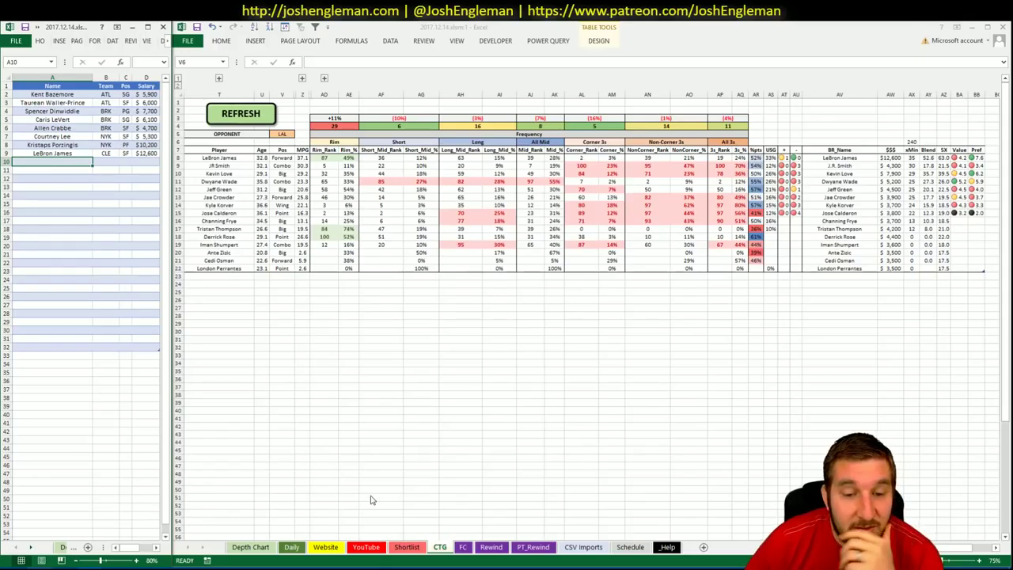
Compare the Cavaliers' recent game log with their projections on the YouTube sheet and add Dwayne Wade to the shortlist below LeBron James.
click(369, 547)
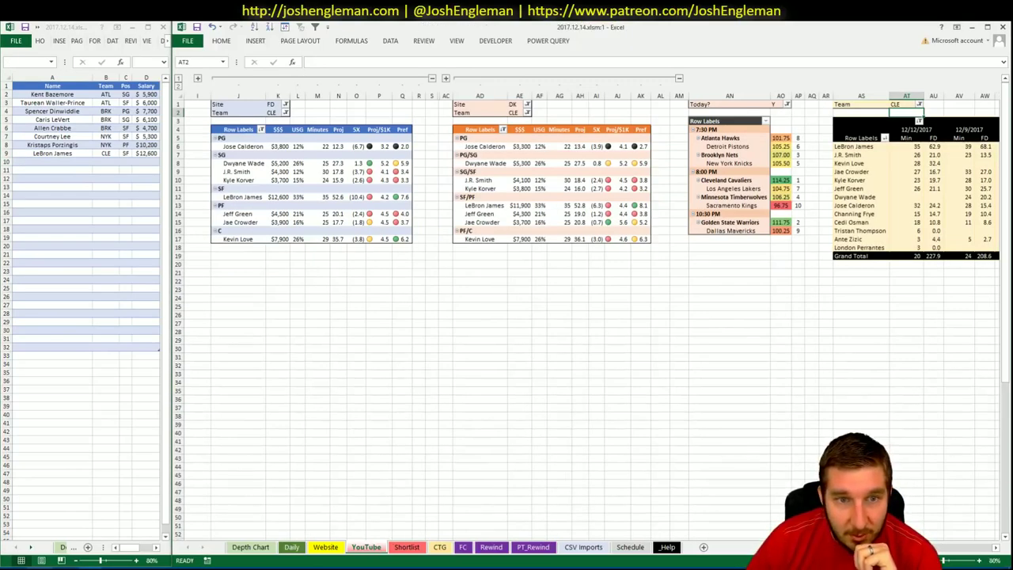
scroll(958, 556, right, 6)
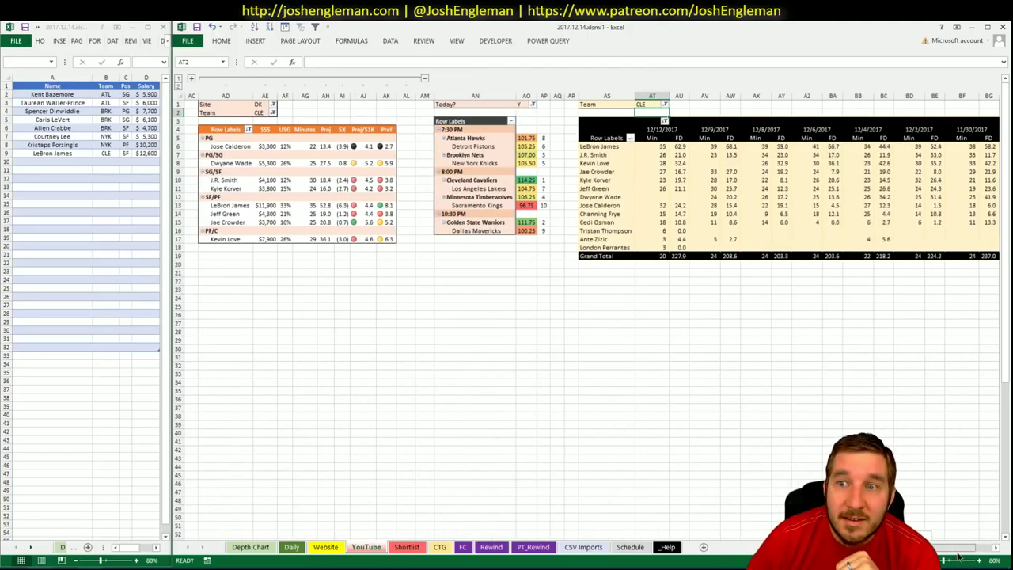
scroll(958, 556, right, 3)
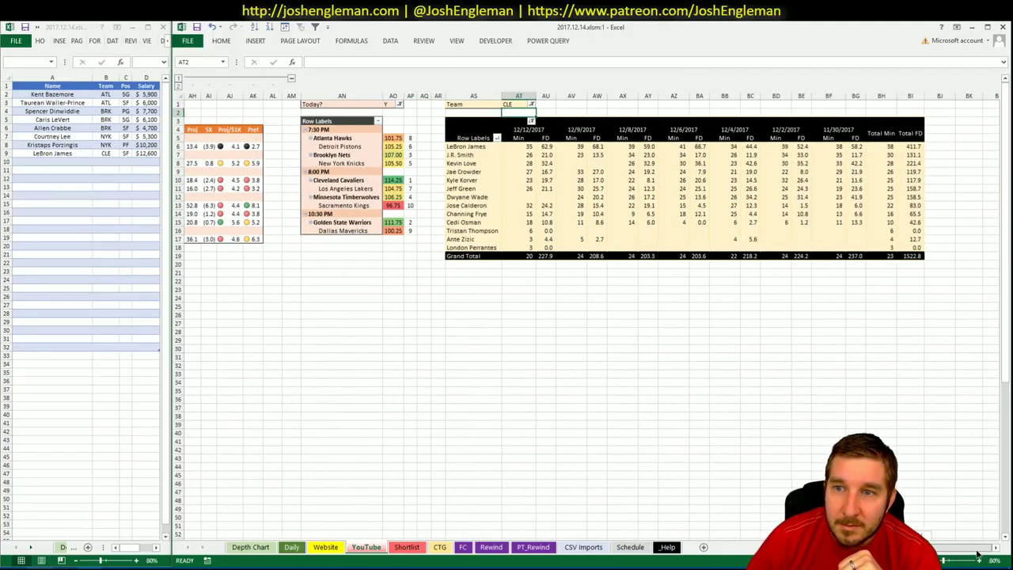
scroll(978, 553, left, 8)
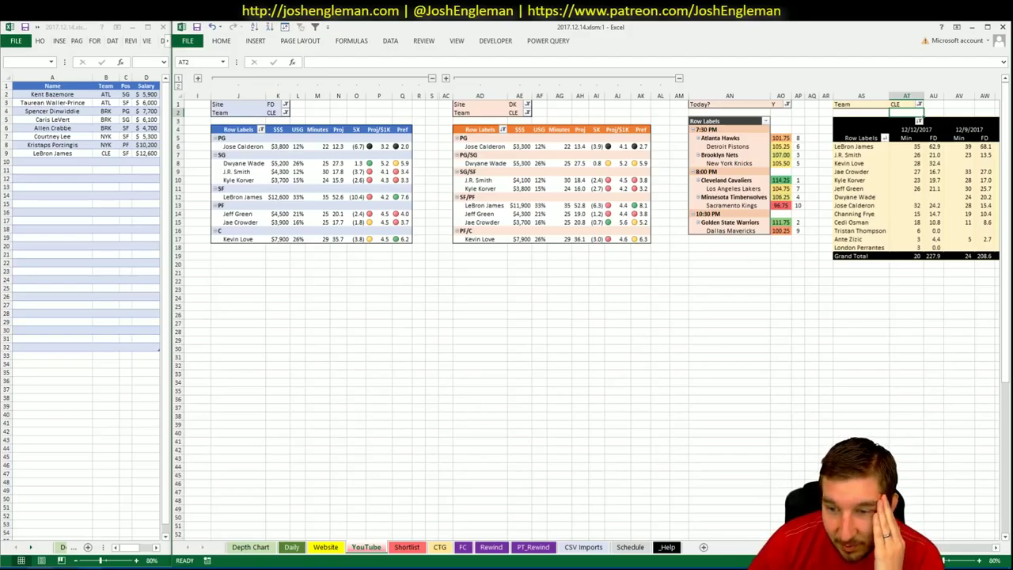
scroll(984, 552, right, 5)
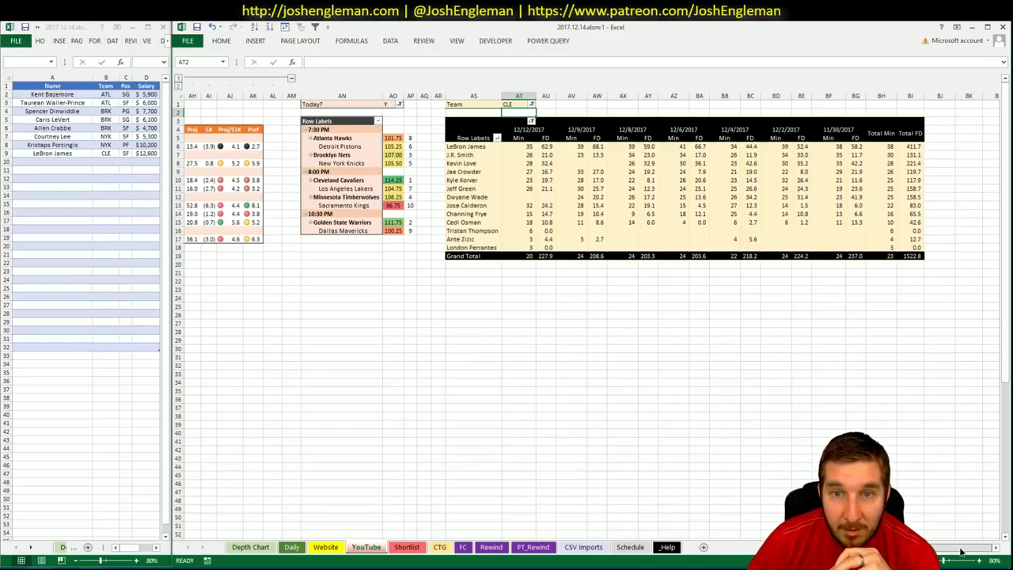
scroll(962, 552, left, 8)
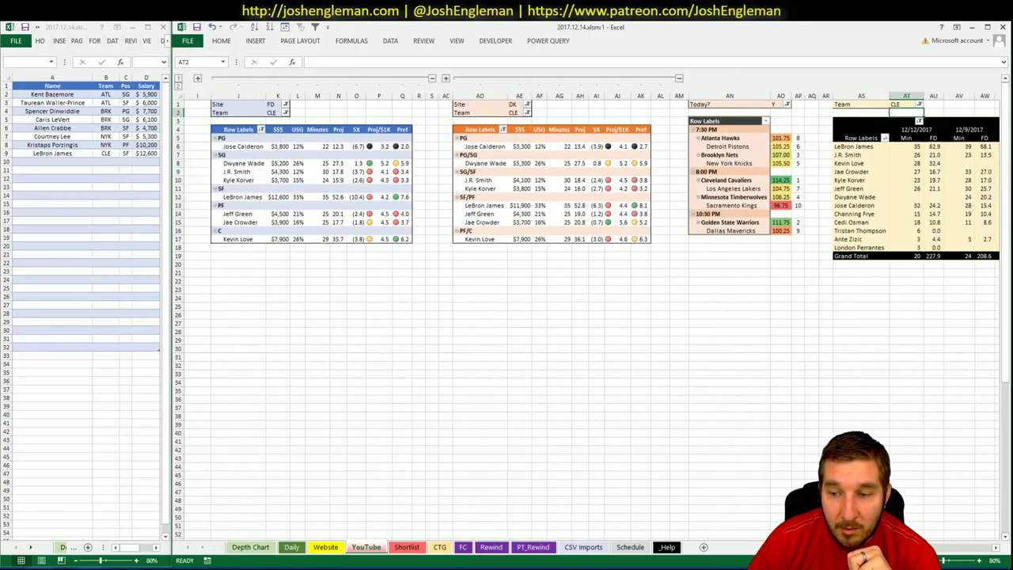
click(273, 279)
click(66, 161)
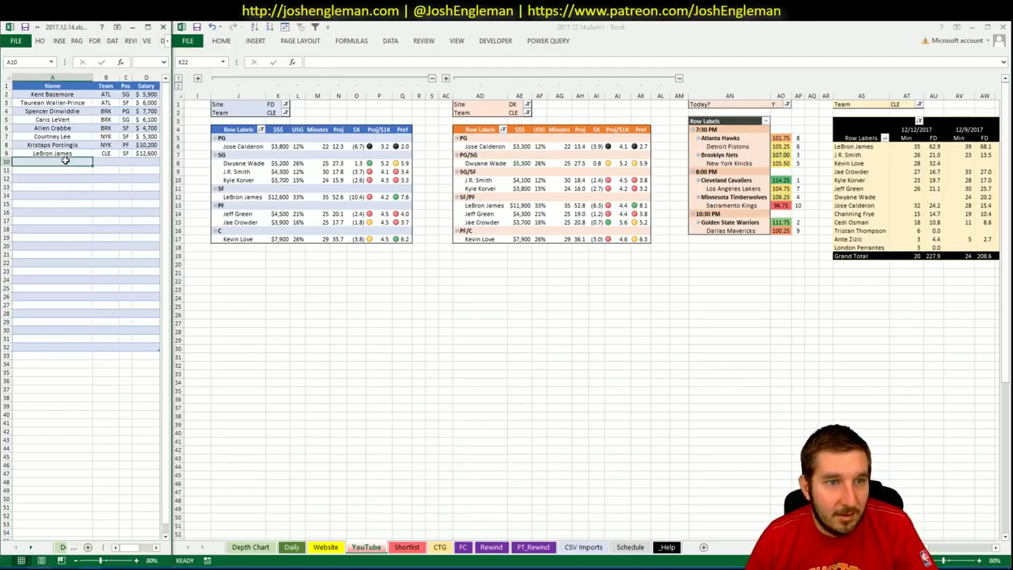
text(Dwayne W)
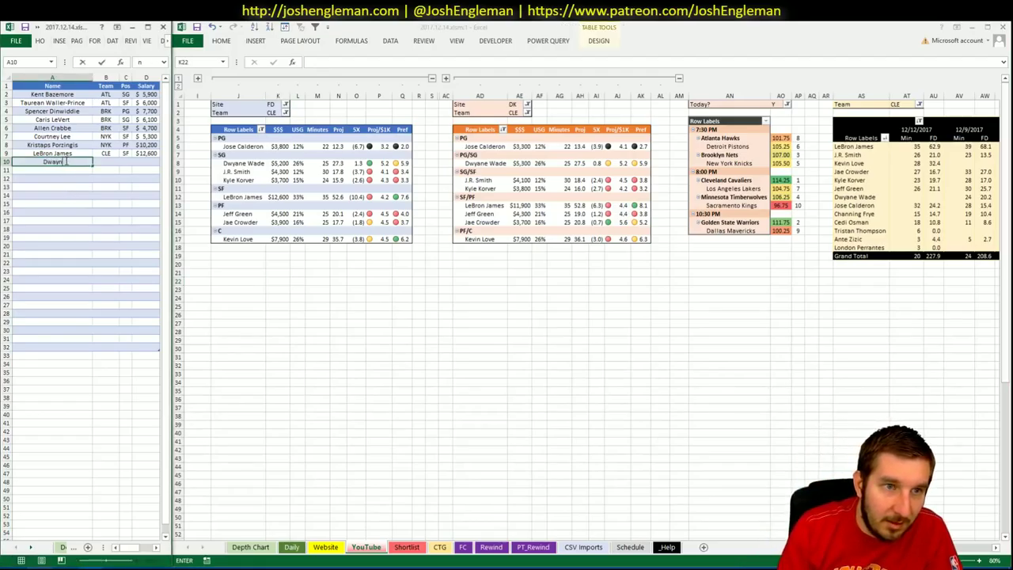
text(ade)
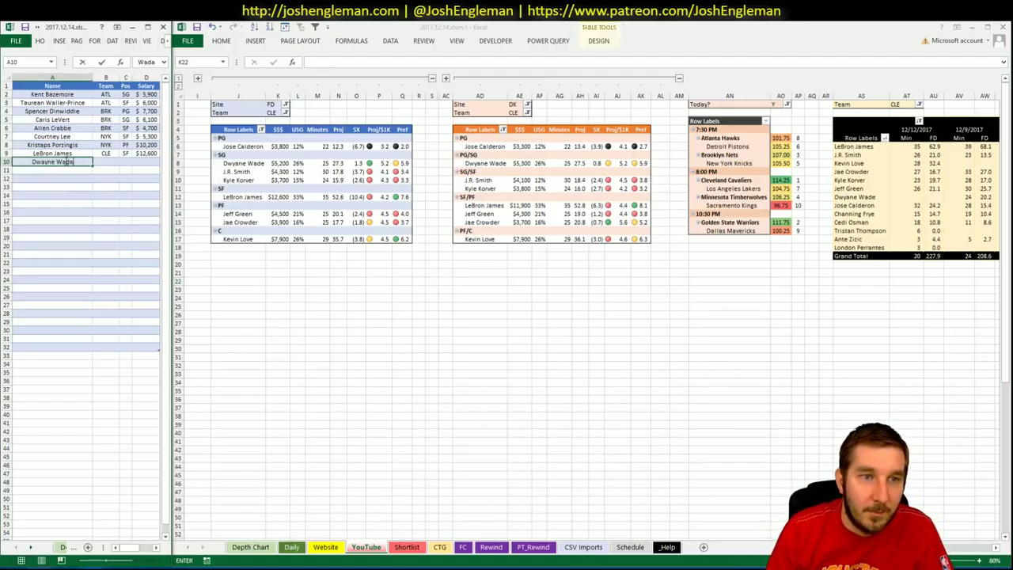
key(Return)
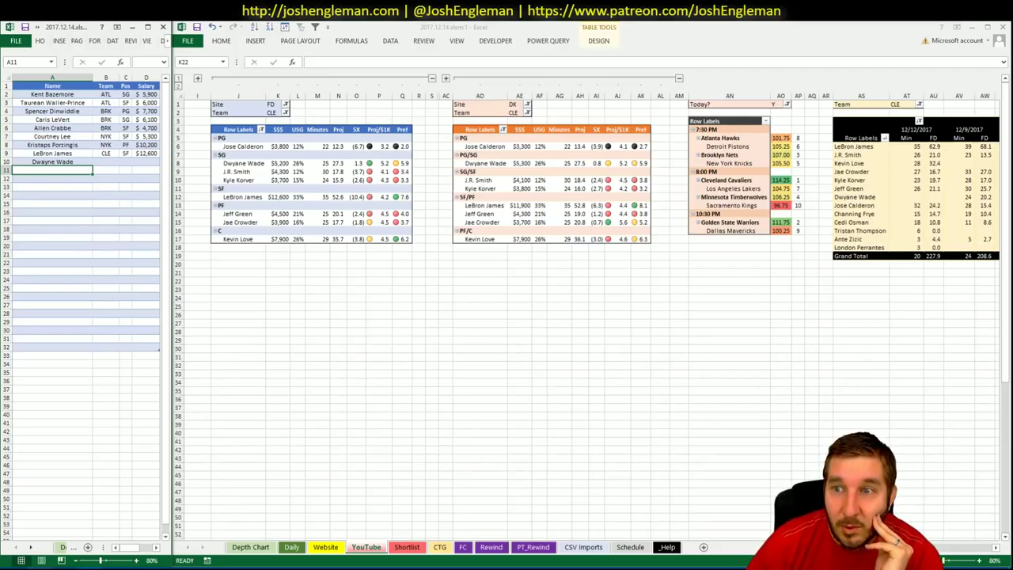
Check the remaining Cavaliers players' recent minutes and fantasy points against their FD and DK projections.
key(alt+Tab)
scroll(585, 317, right, 6)
scroll(592, 317, left, 6)
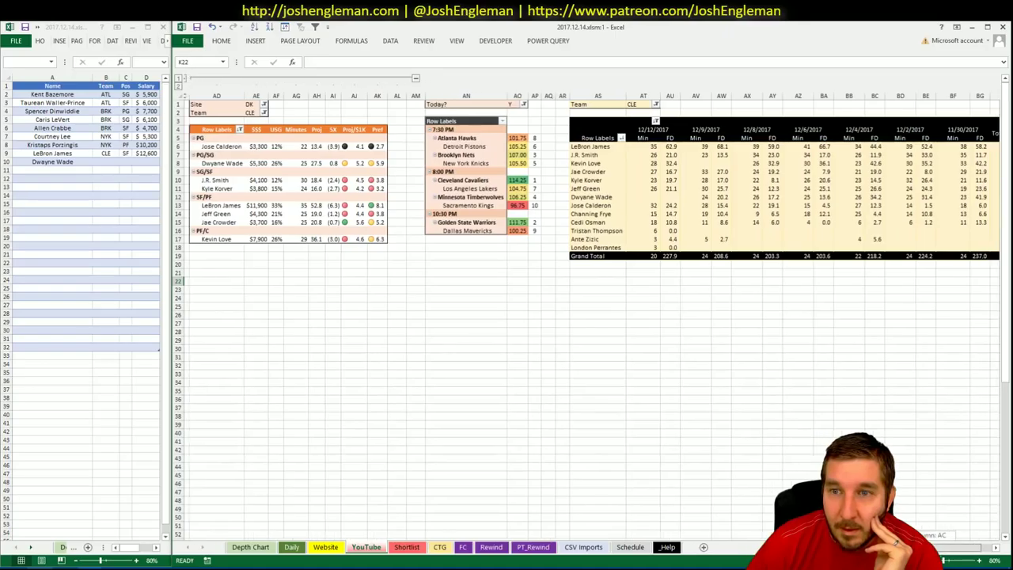
scroll(585, 317, left, 2)
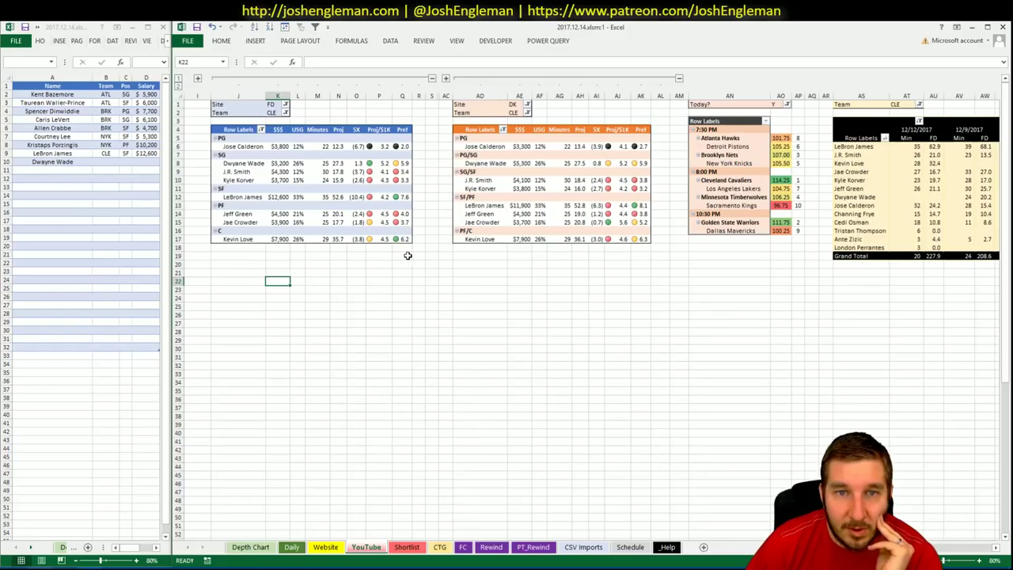
Filter the FD projections, DK projections and game log tables on the YouTube sheet to team LAL.
click(271, 113)
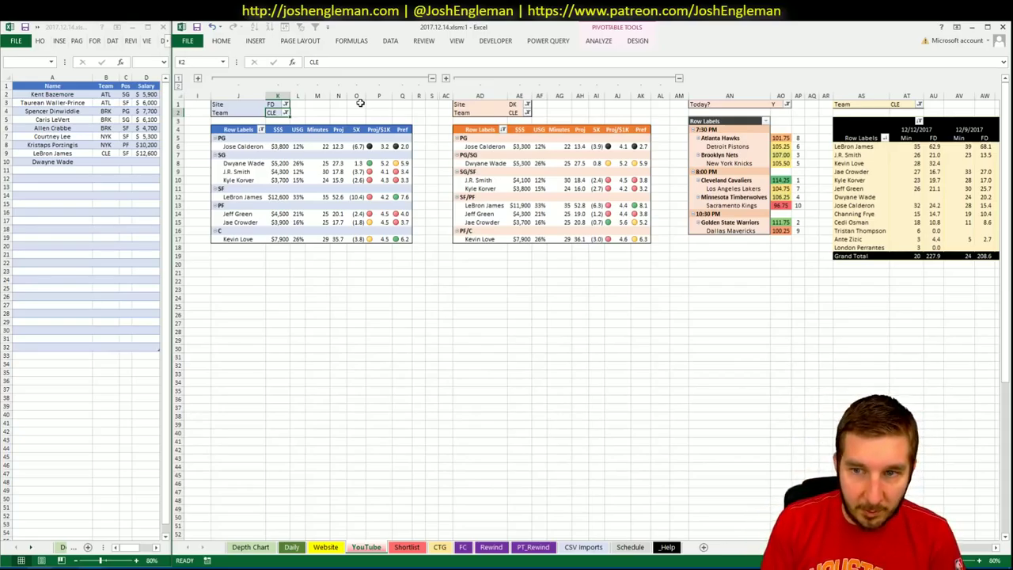
text(LAL)
key(Tab)
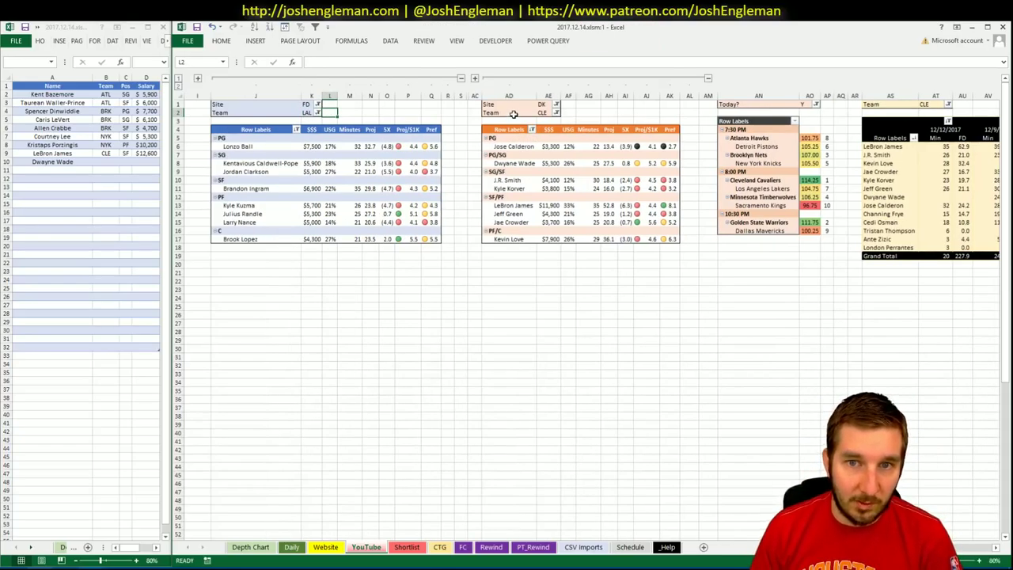
click(548, 112)
text(LAL)
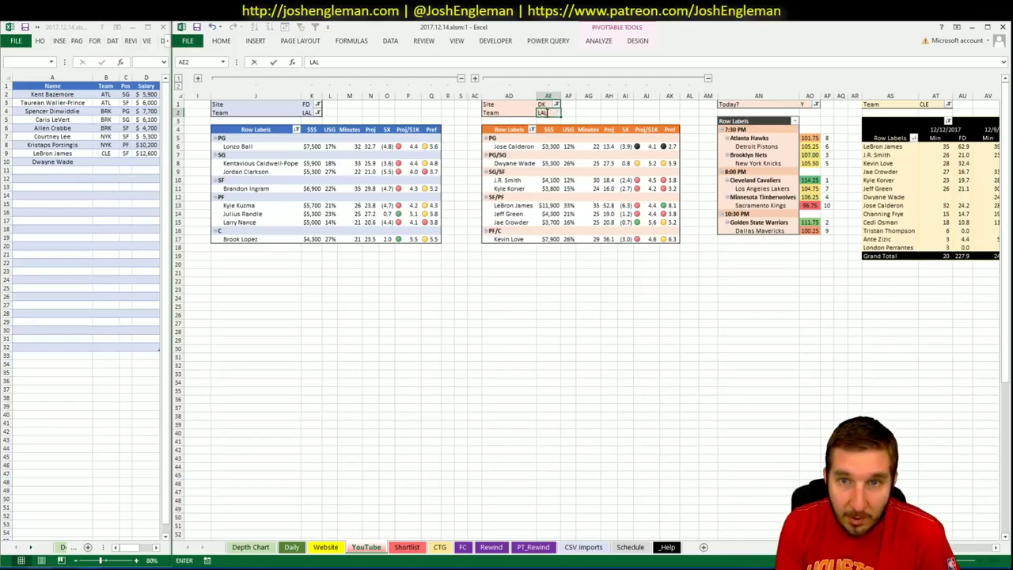
key(Tab)
click(960, 105)
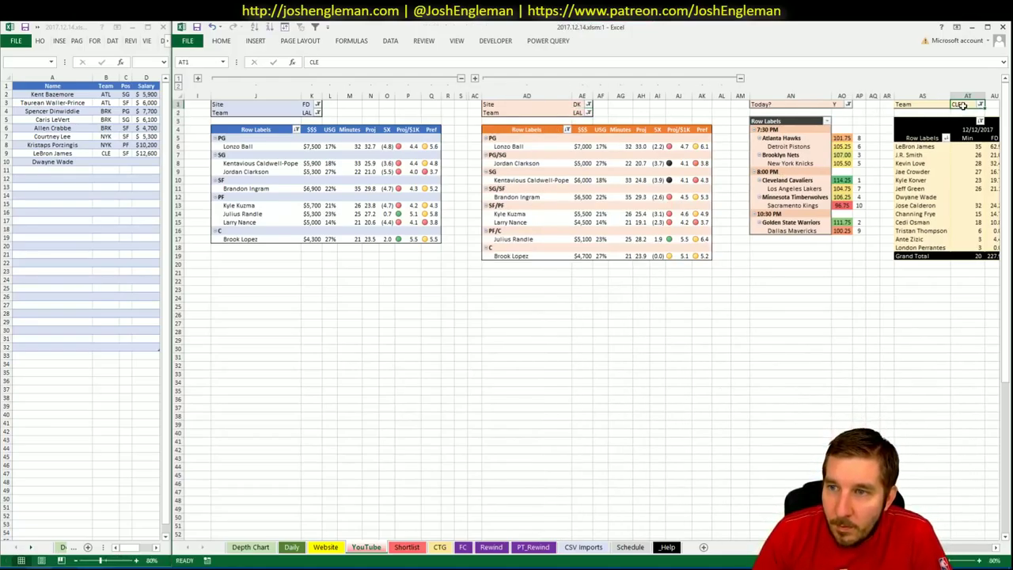
text(LAL)
key(Return)
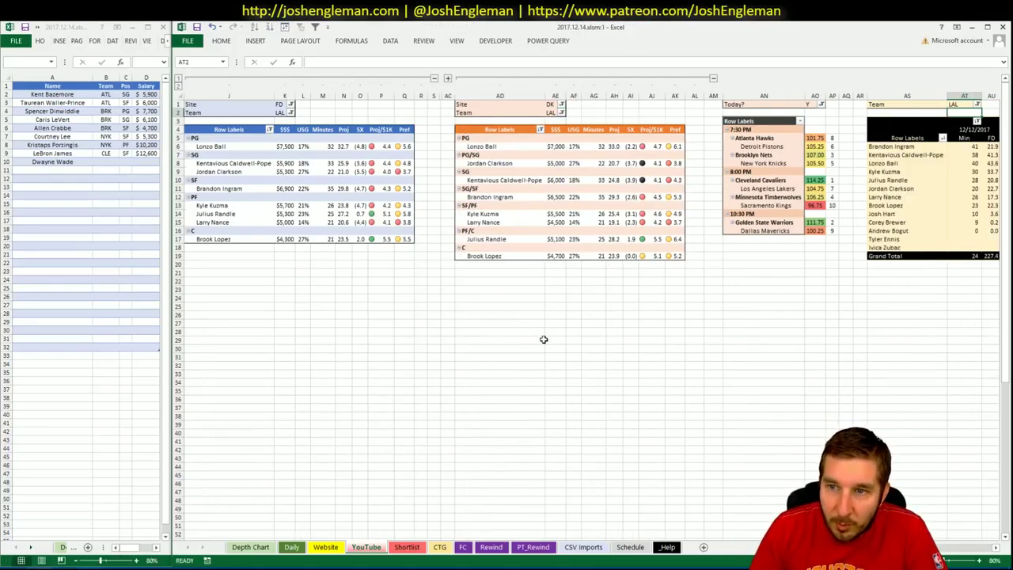
click(544, 339)
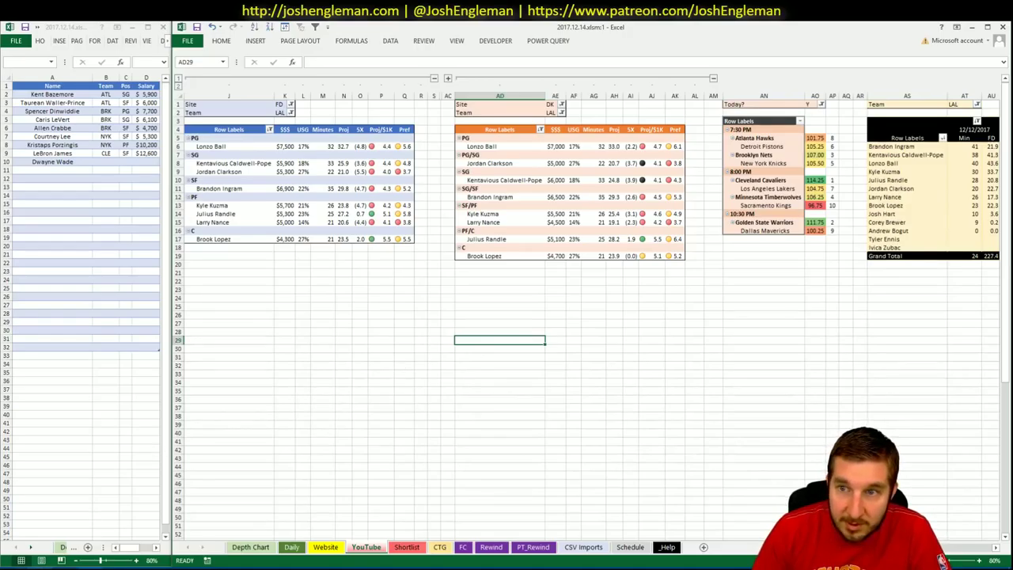
Switch to Cleaning the Glass in the browser, open the Los Angeles Lakers' stats page and select the players' shooting frequency table.
key(alt+Tab)
click(368, 115)
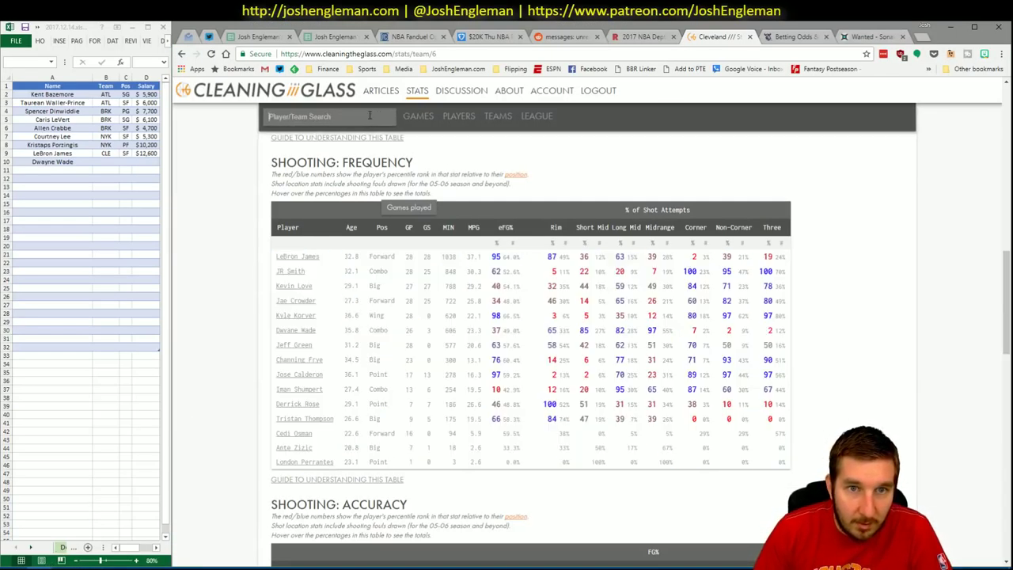
text(los)
click(328, 130)
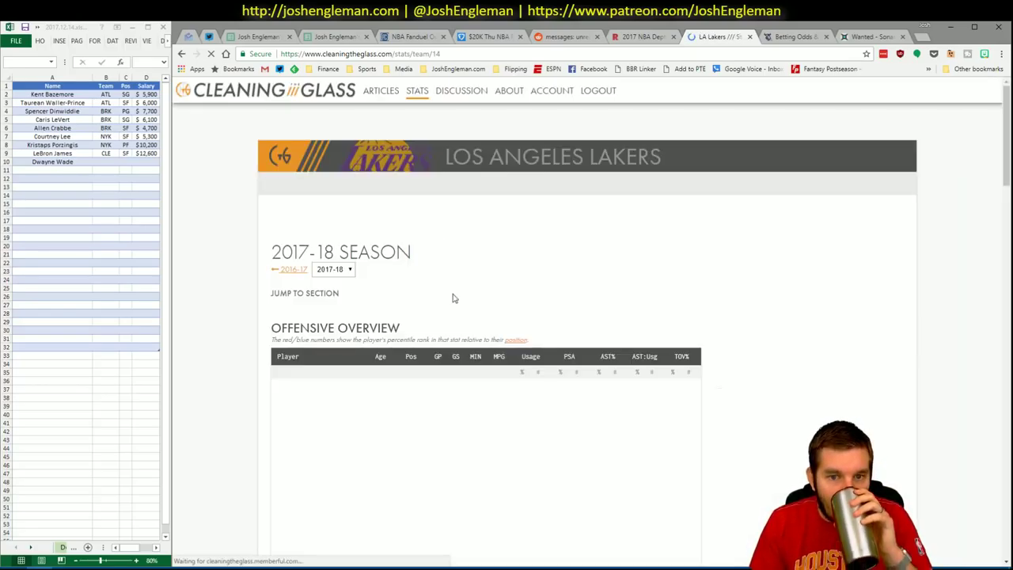
click(421, 307)
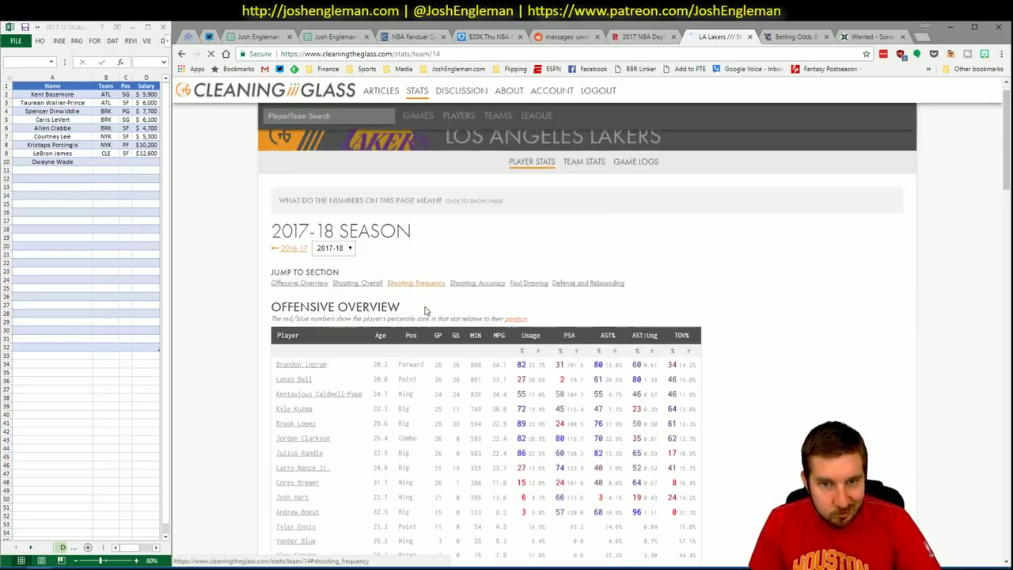
drag(804, 477, 271, 259)
Return to the workbook and refresh the CTG sheet with the Lakers' shooting data, with CLE as the opponent.
key(alt+Tab)
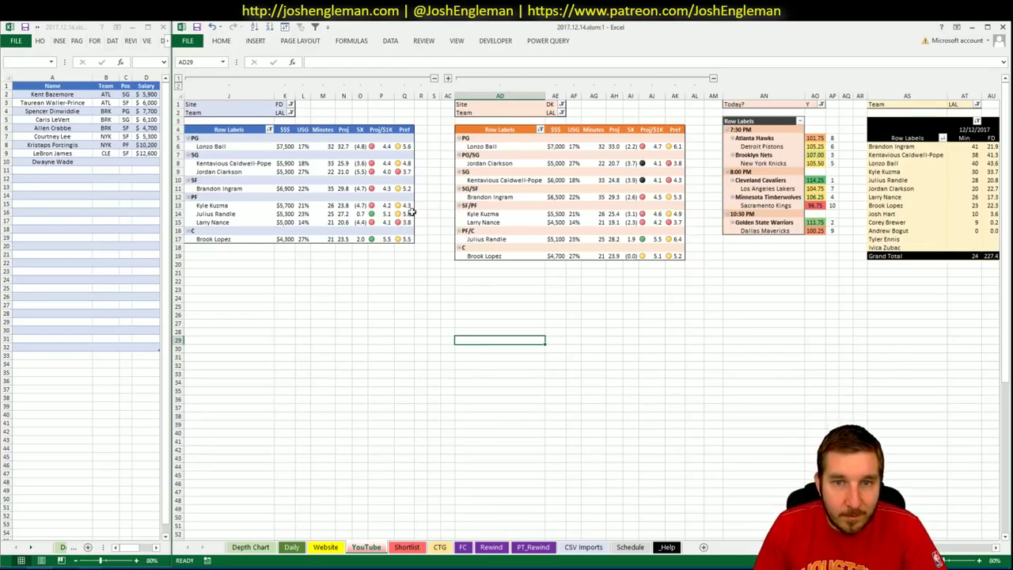
click(439, 547)
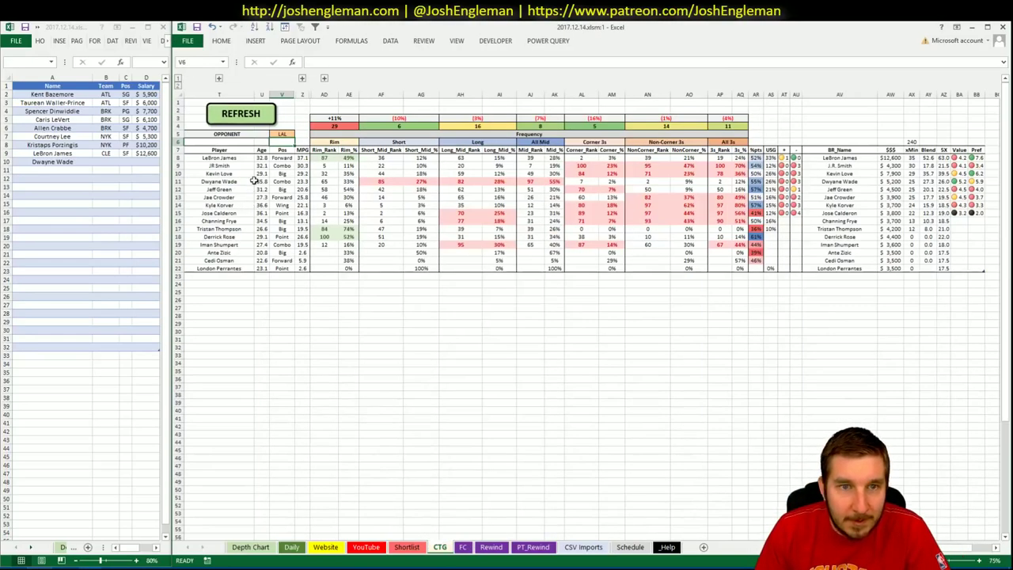
click(280, 135)
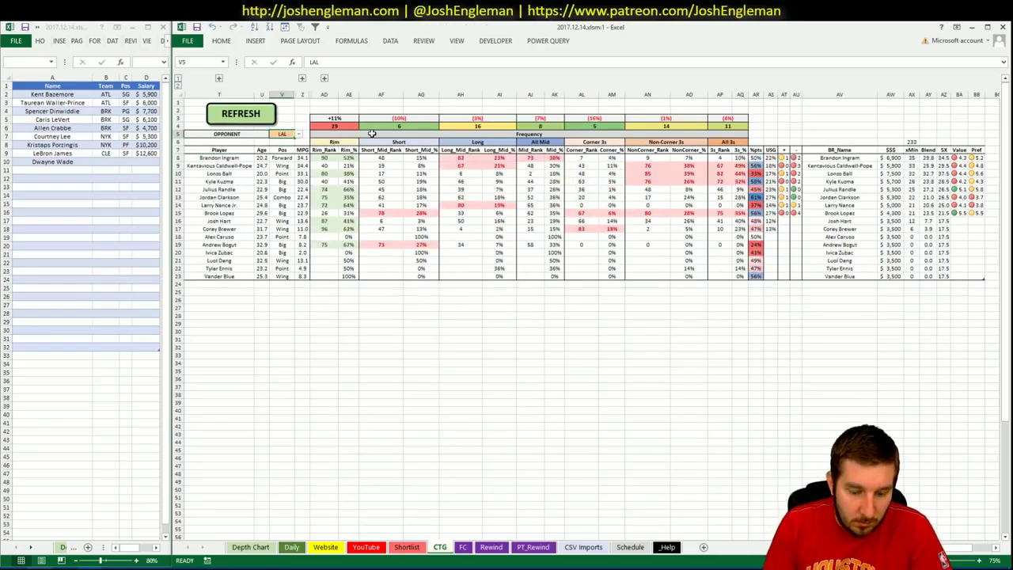
text(CLE)
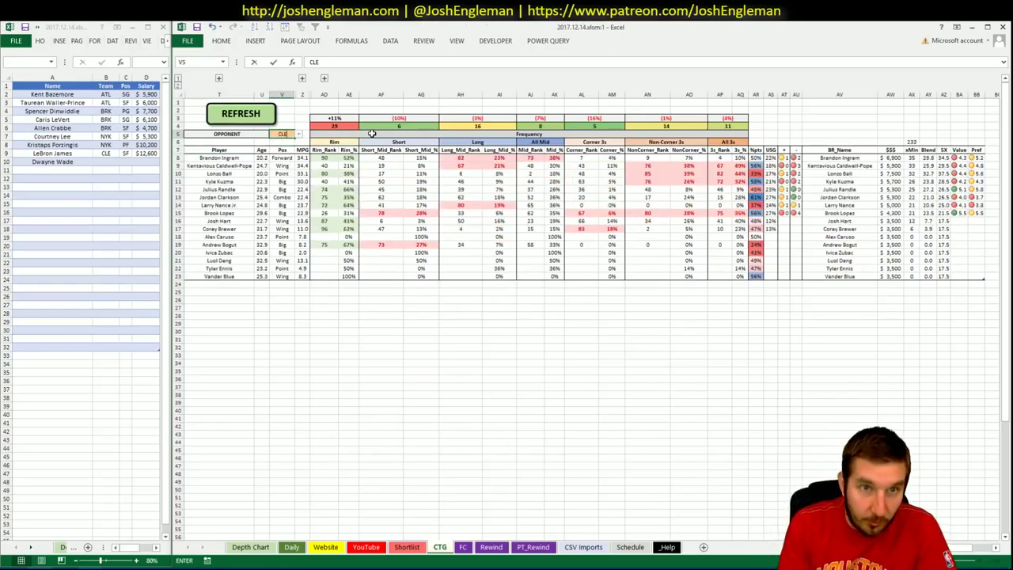
key(Return)
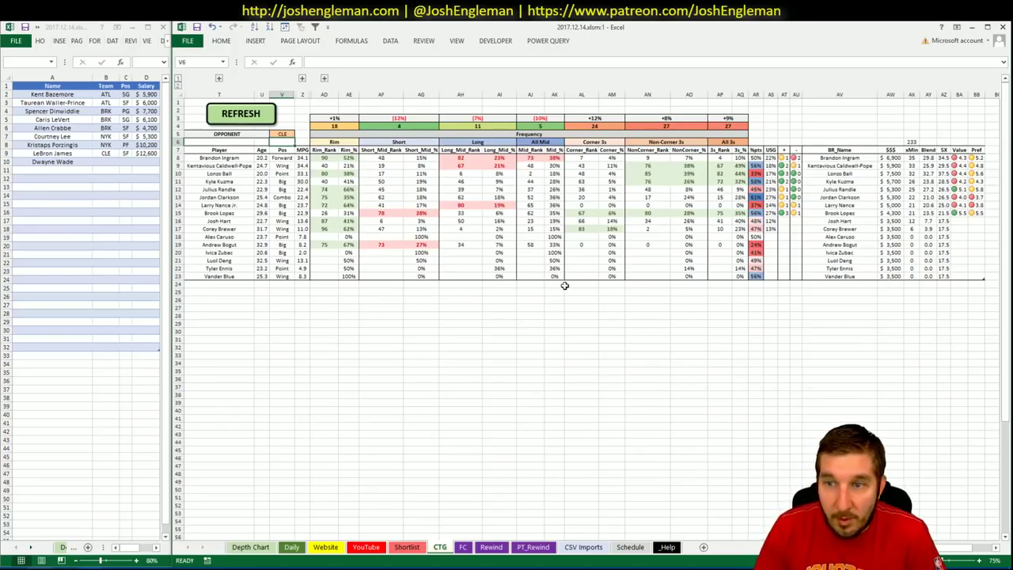
Review the Lakers' minutes and FD points over their recent games in the YouTube sheet's game log.
click(358, 548)
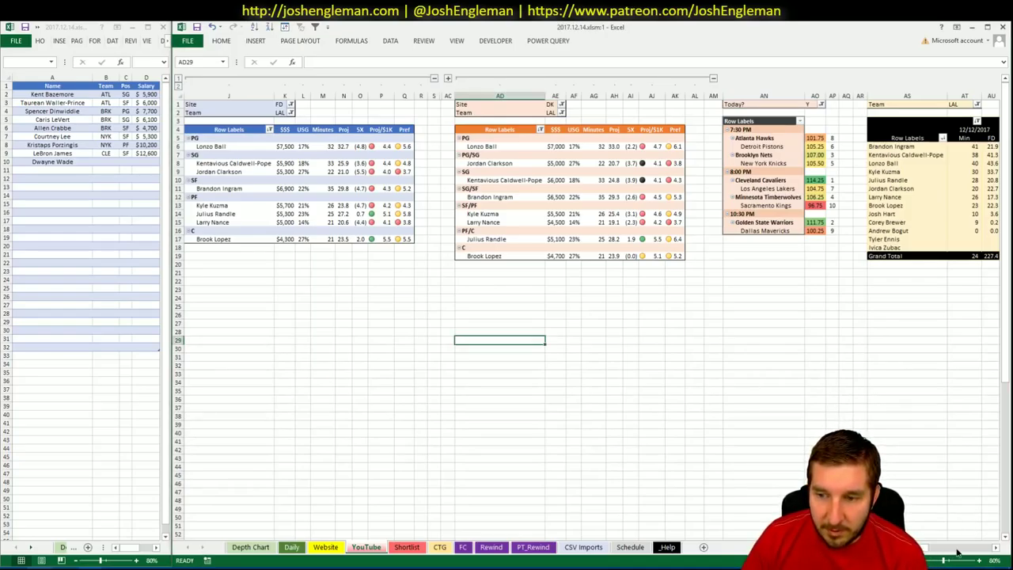
drag(927, 552, 996, 551)
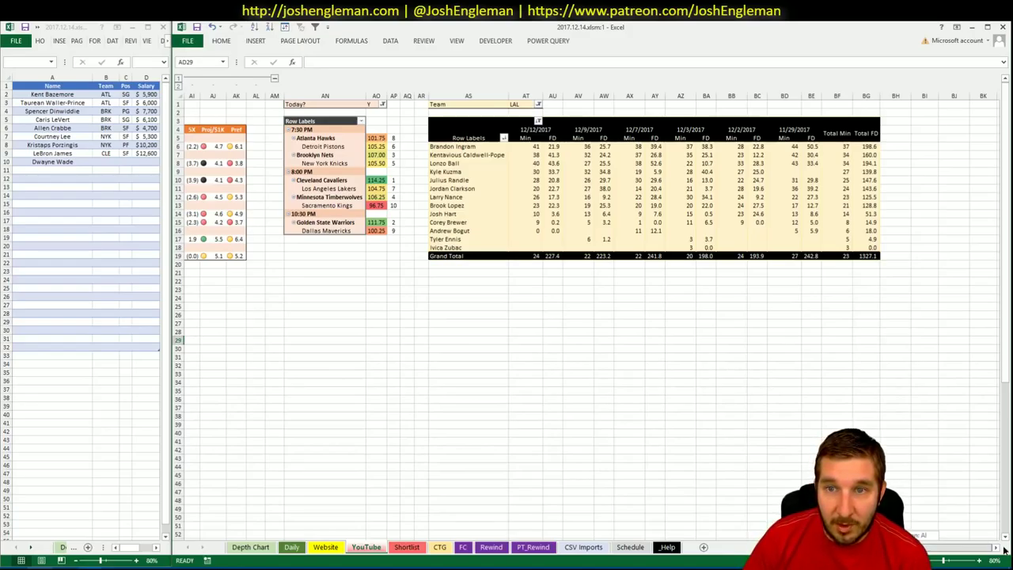
key(ctrl+BackSpace)
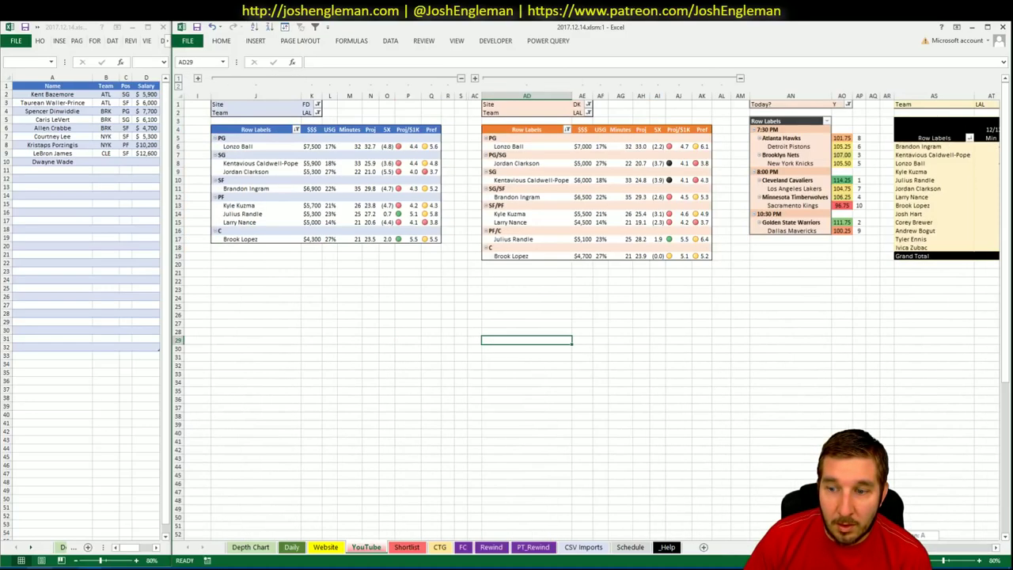
Correct the spelling of the shortlist entry below LeBron James to Dwyane Wade.
click(60, 161)
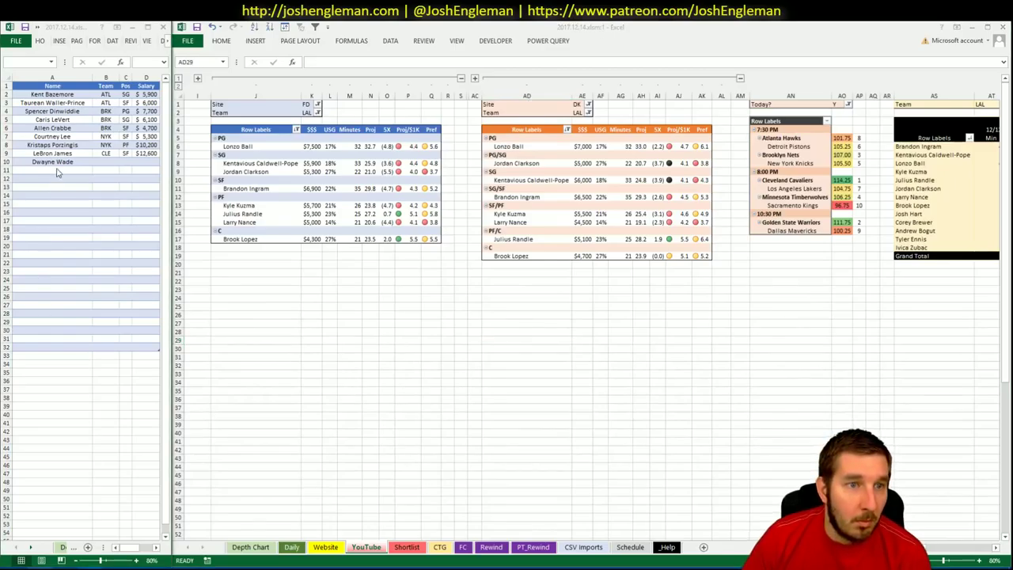
double_click(45, 161)
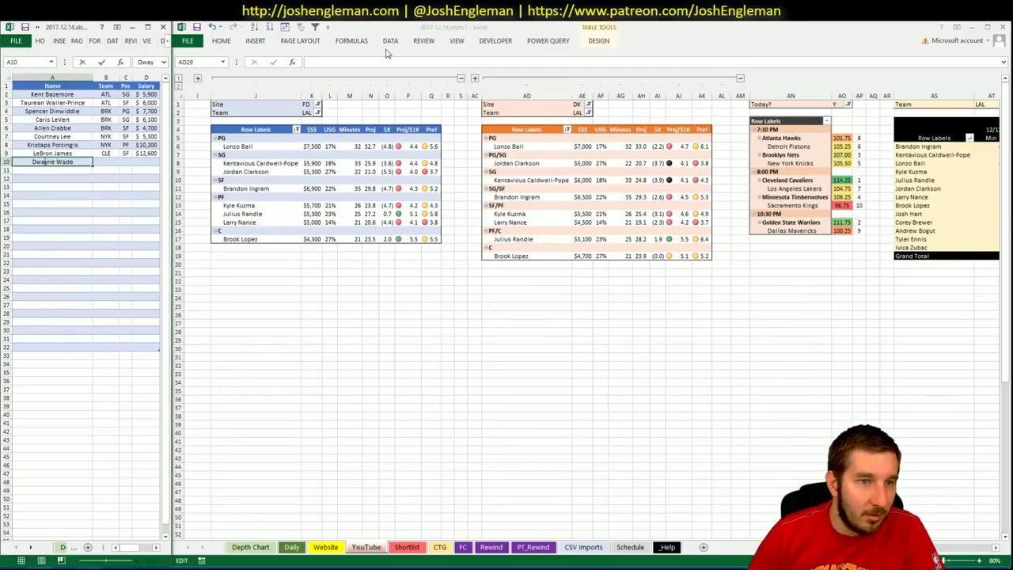
key(BackSpace)
key(BackSpace)
text(ya)
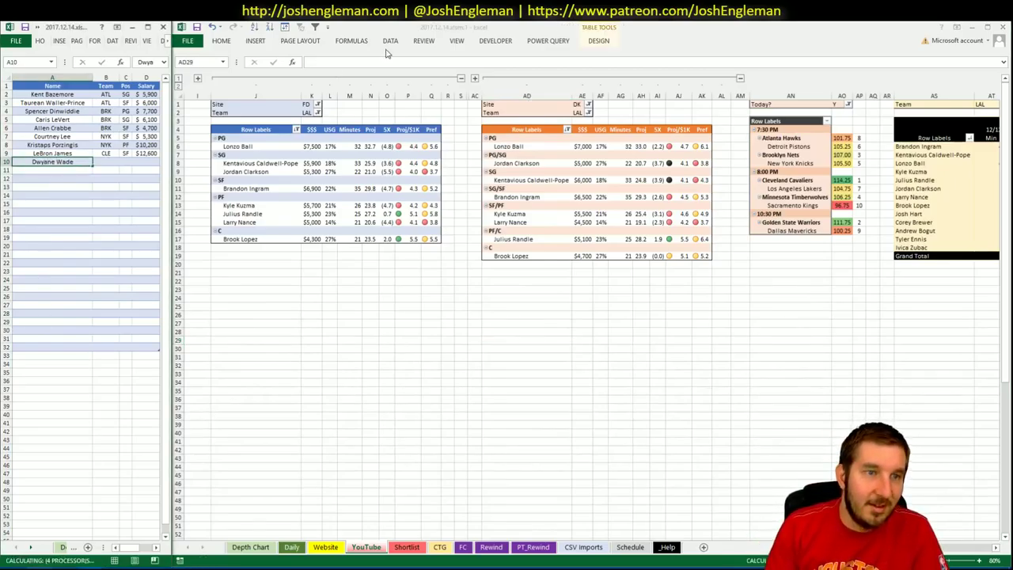
key(Return)
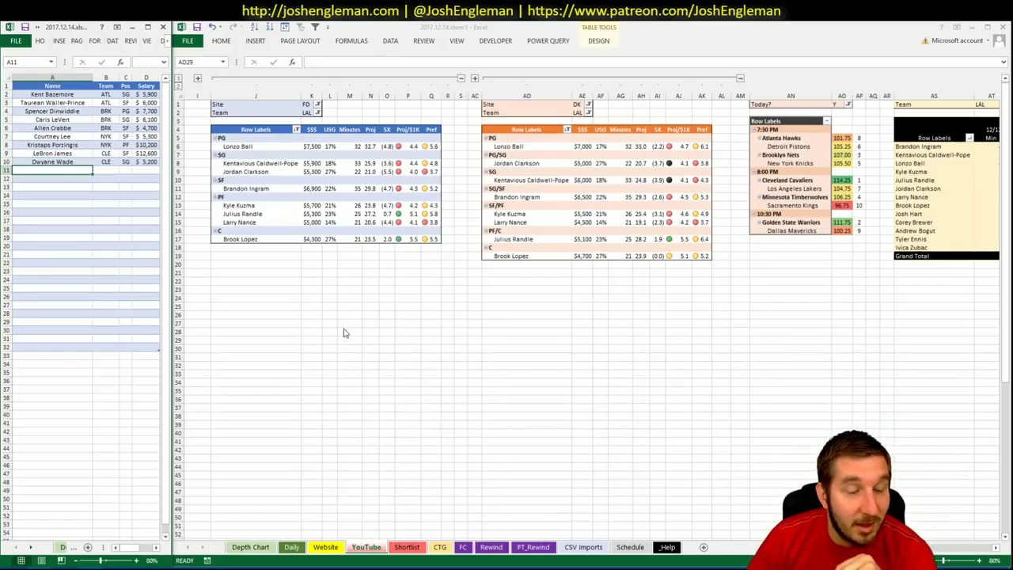
Compare the Lakers' recent game log with their projections and enter Lonzo Wade in the shortlist below Dwyane Wade.
click(457, 294)
click(457, 292)
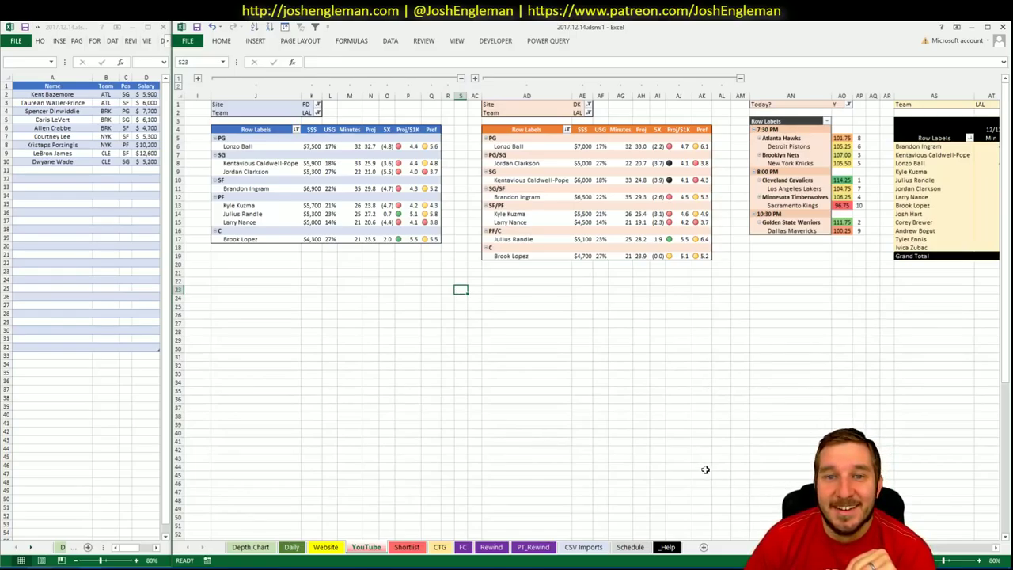
scroll(507, 317, right, 2)
scroll(506, 317, right, 1)
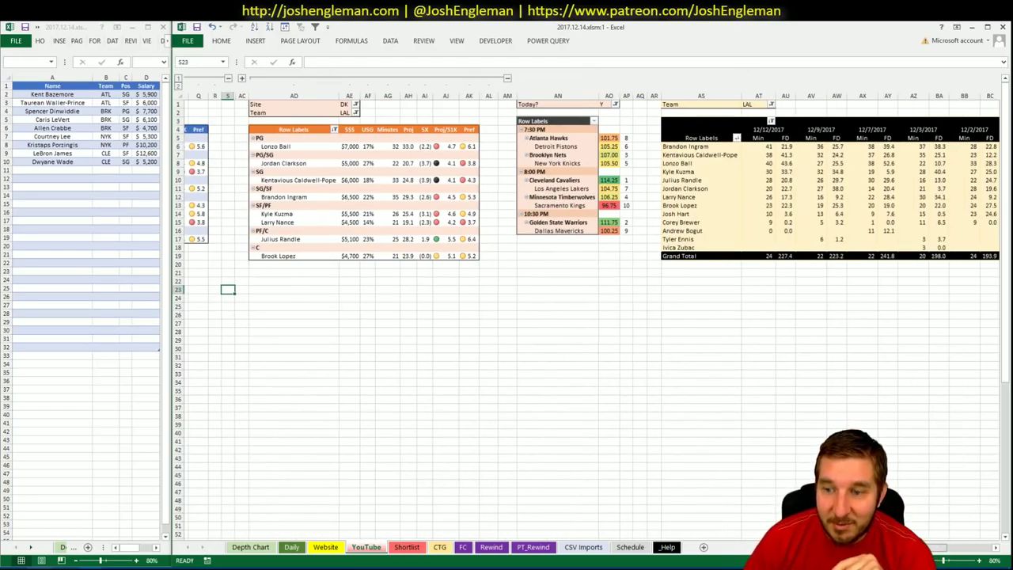
scroll(507, 316, right, 1)
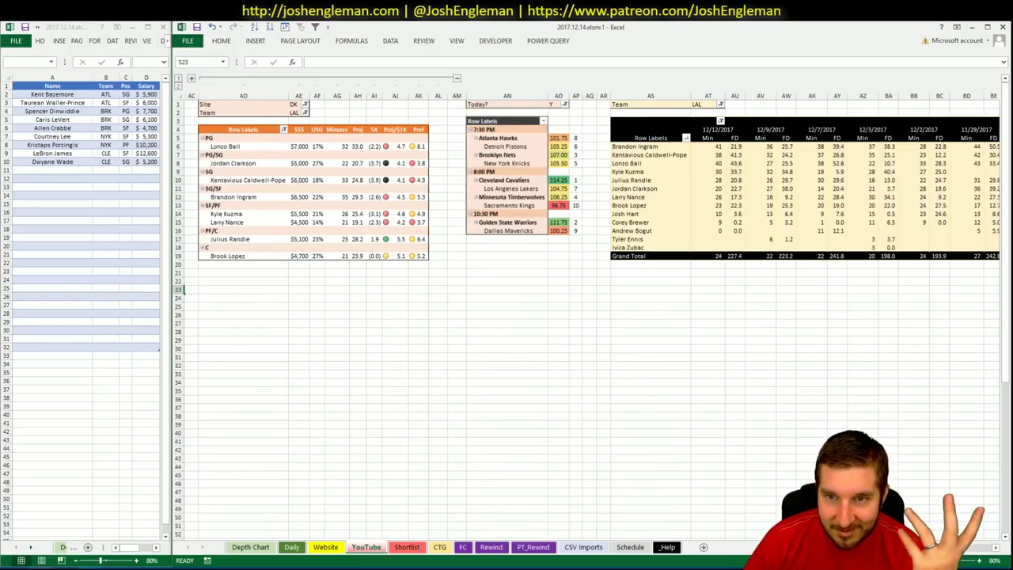
scroll(306, 309, right, 2)
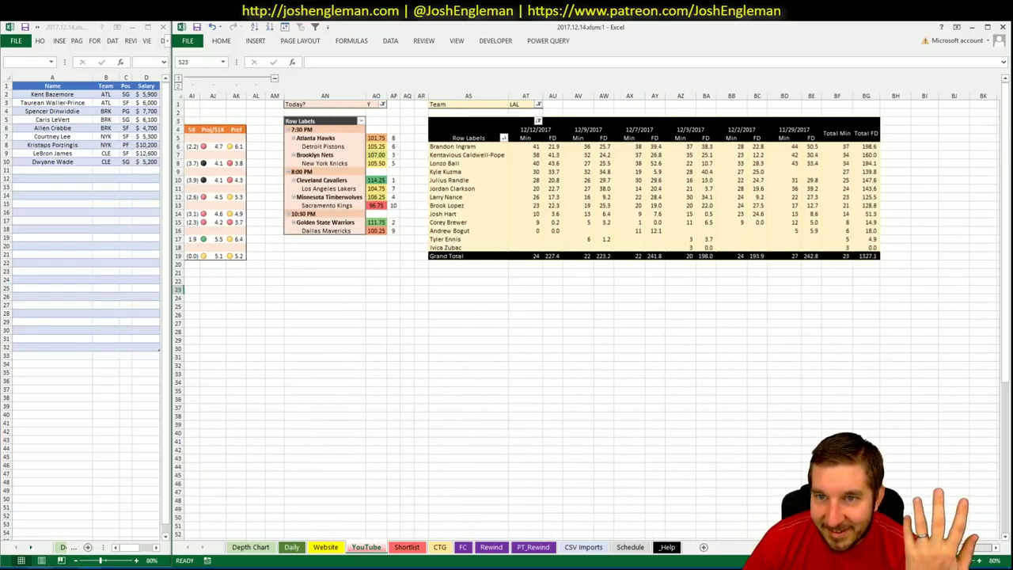
scroll(305, 310, left, 5)
click(65, 170)
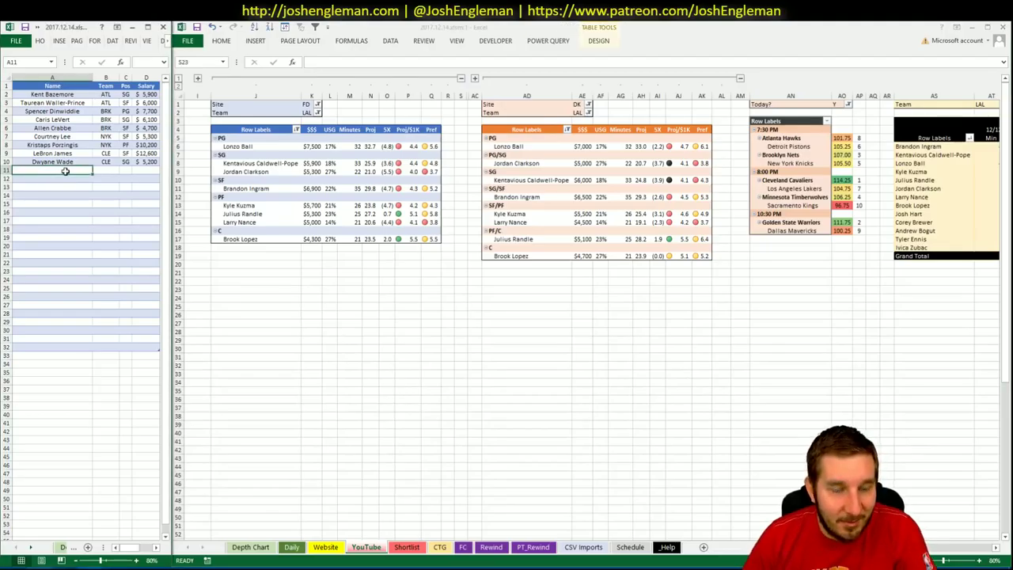
text(Lonzo Ball)
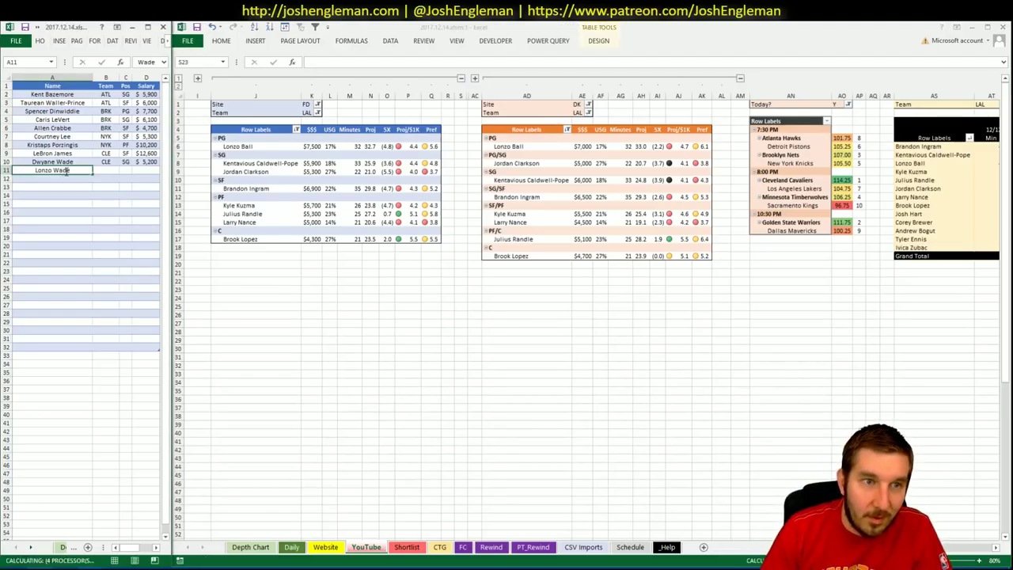
key(Return)
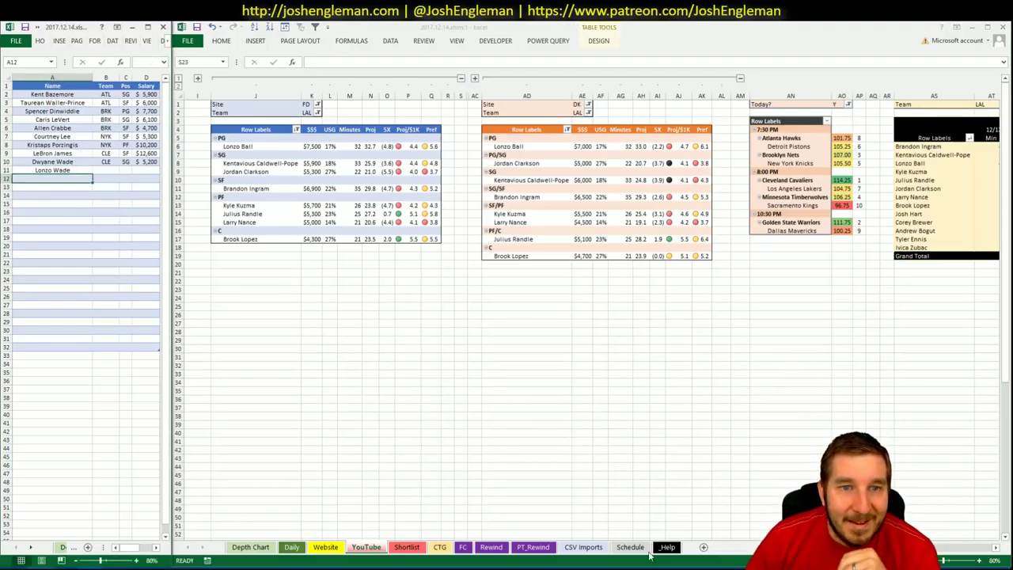
Check the Lakers' game log and the Daily sheet, and copy Kentavious Caldwell-Pope from the DK projections into the shortlist below Lonzo Wade.
drag(953, 546, 977, 547)
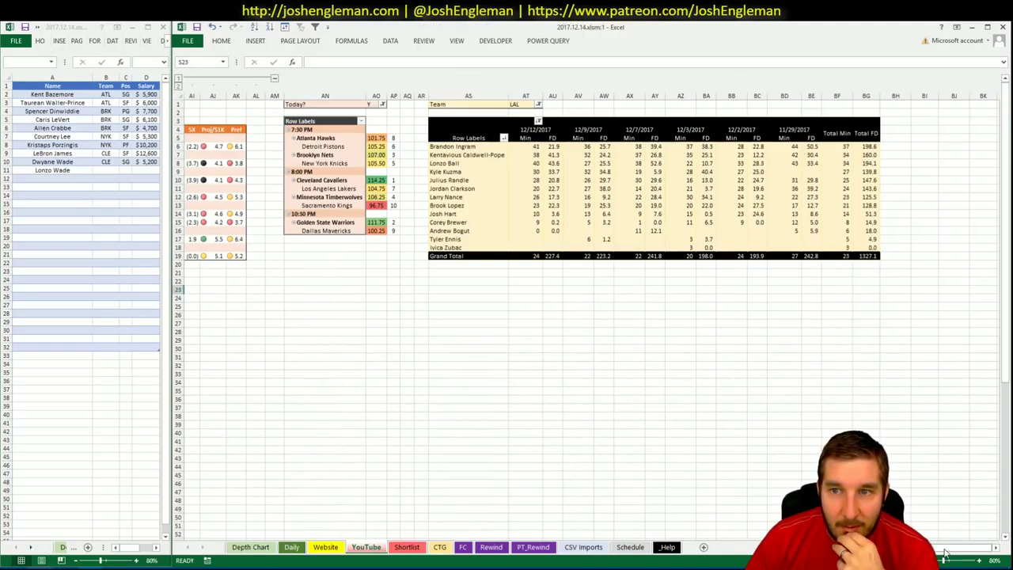
drag(950, 548, 937, 547)
click(291, 547)
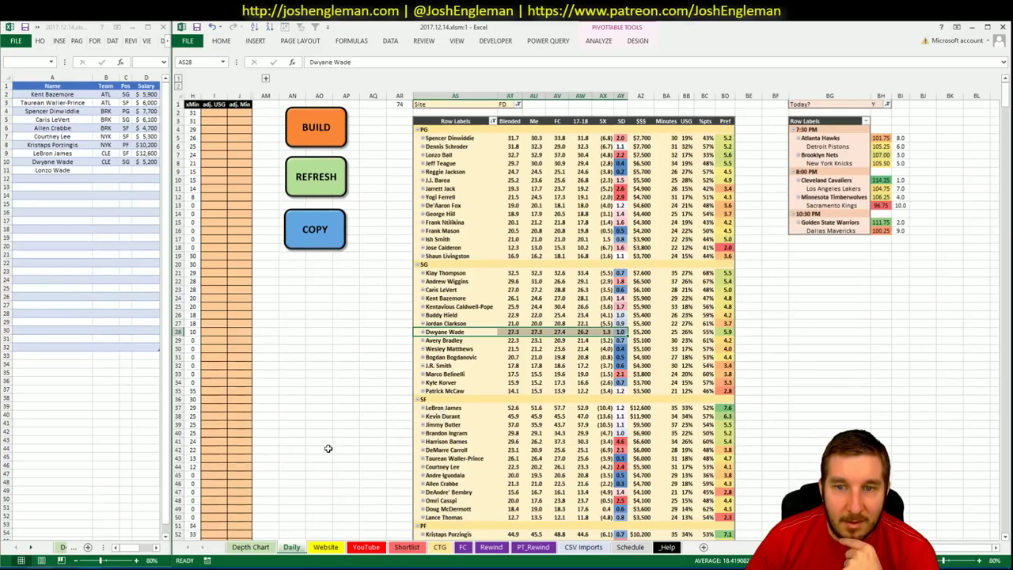
click(339, 549)
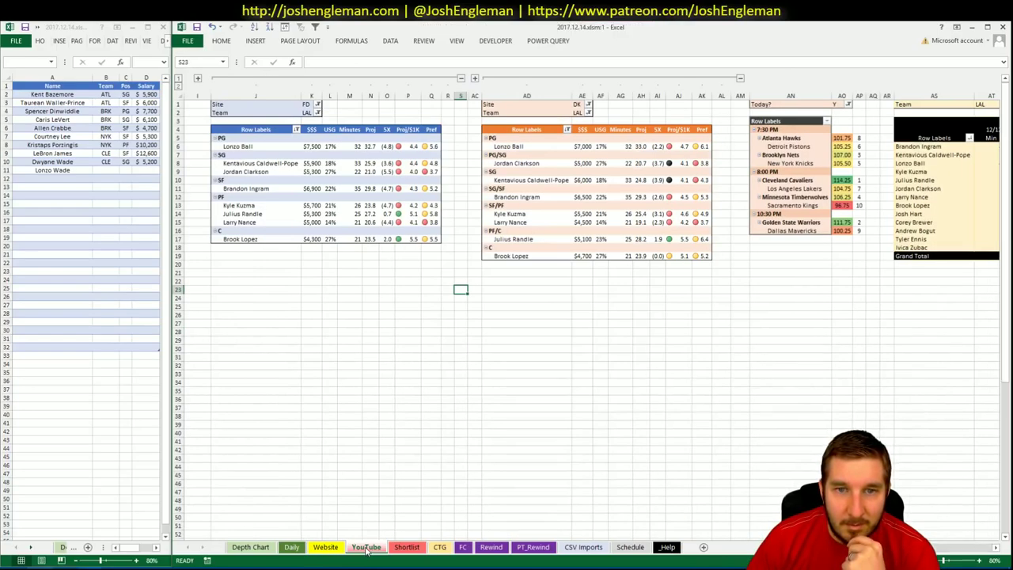
click(562, 182)
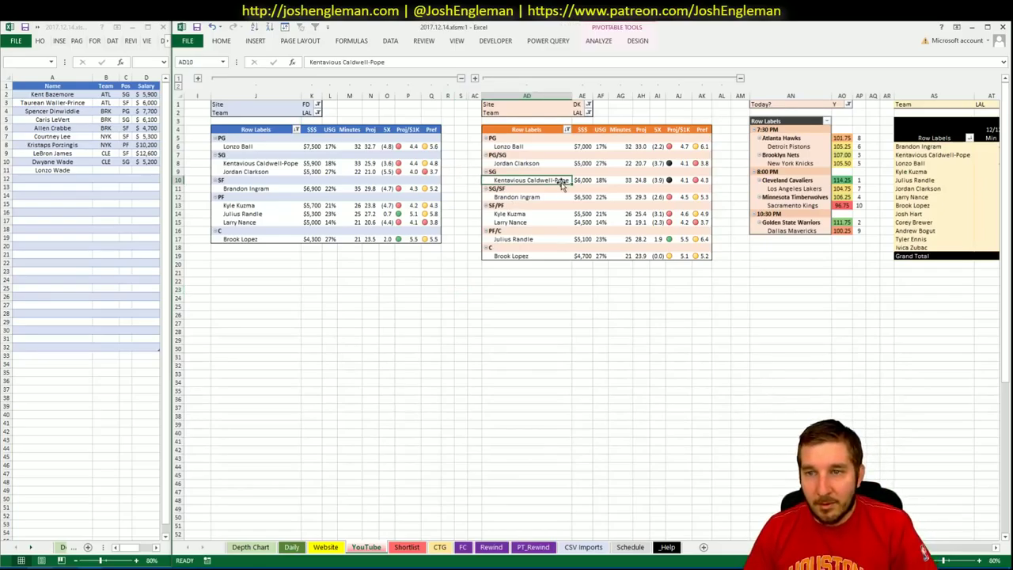
key(ctrl+c)
click(70, 178)
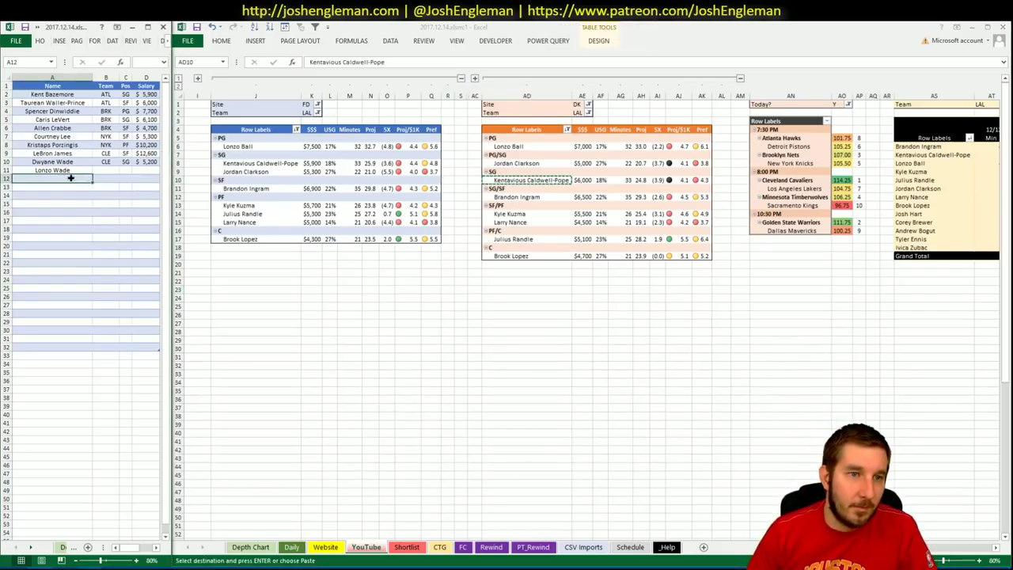
right_click(70, 178)
click(109, 222)
Correct the shortlist entry between Dwyane Wade and Kentavious Caldwell-Pope to Lonzo Ball.
click(62, 170)
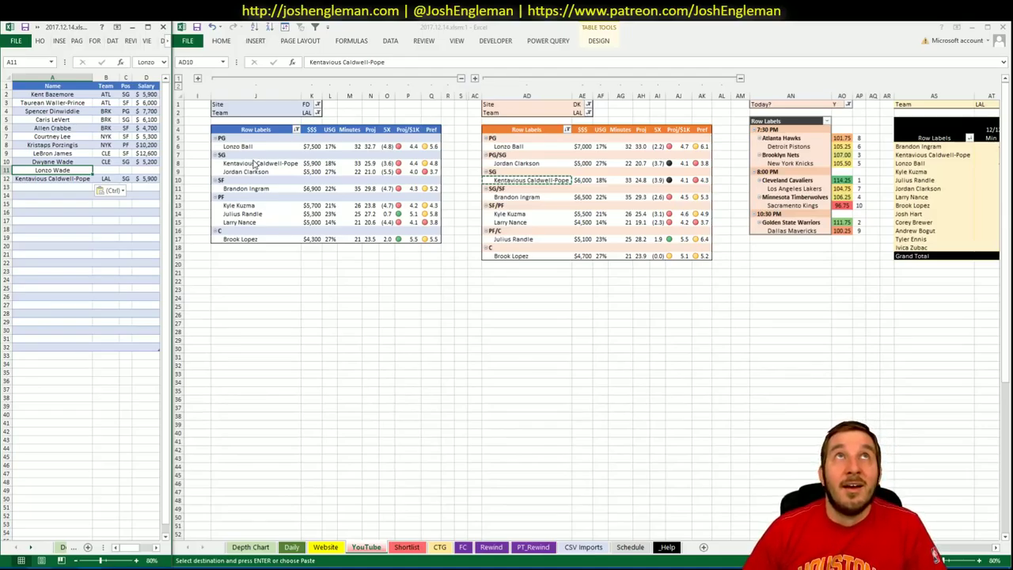
text(Le)
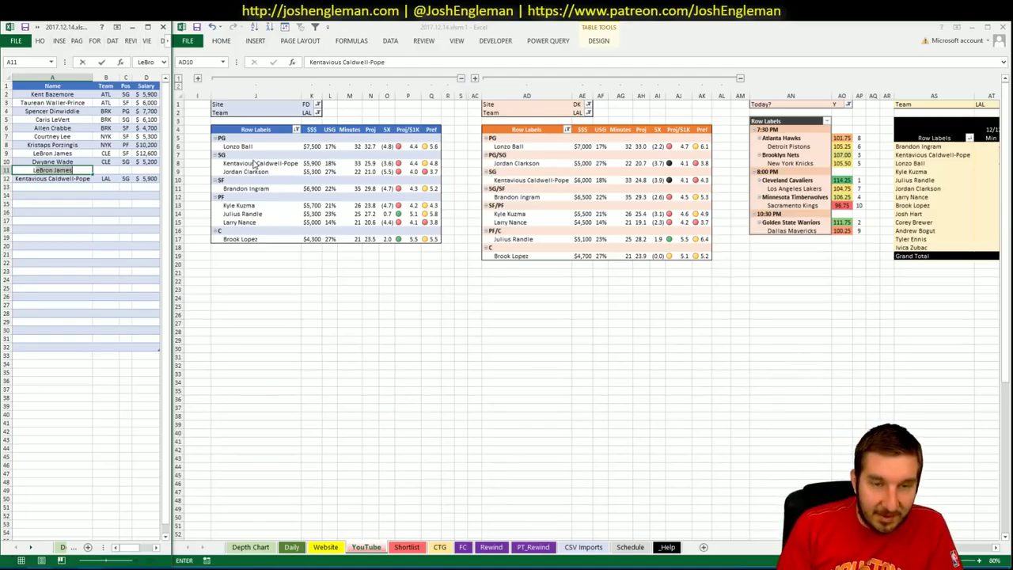
key(BackSpace)
key(BackSpace)
text(onzo Ball)
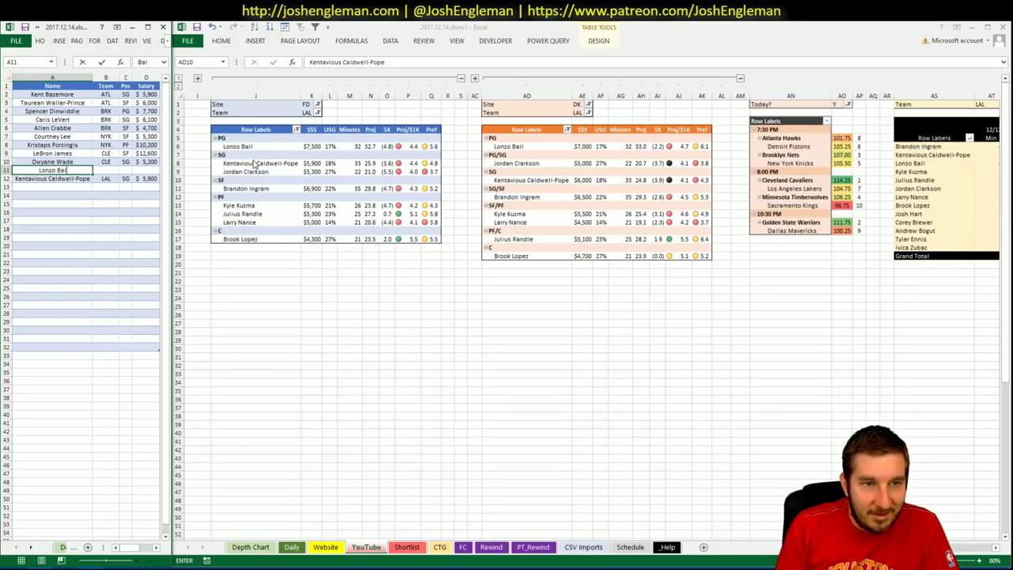
key(Return)
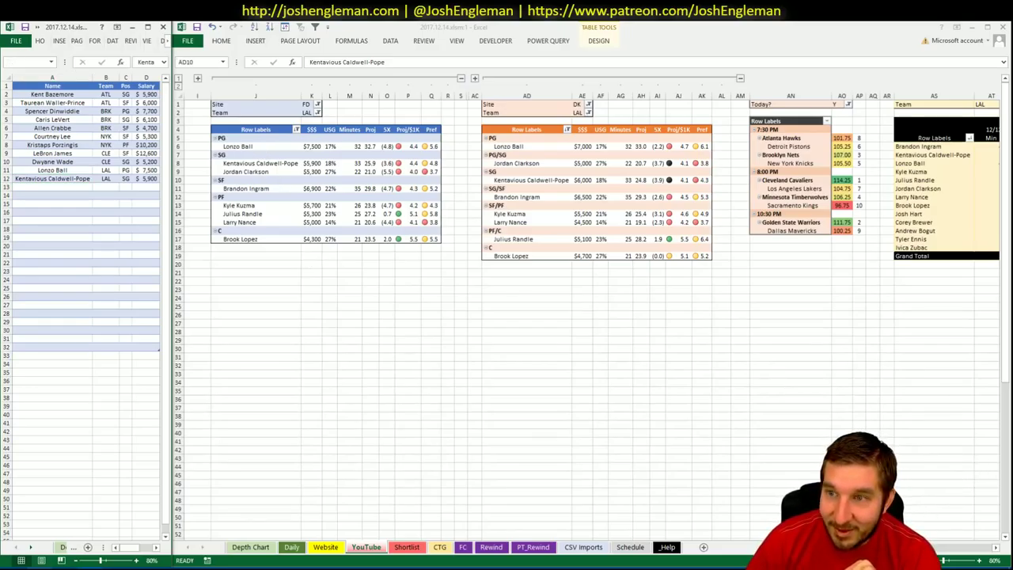
Compare the Lakers' minutes and FD points in the recent game log with their FD and DK projections.
scroll(971, 560, right, 10)
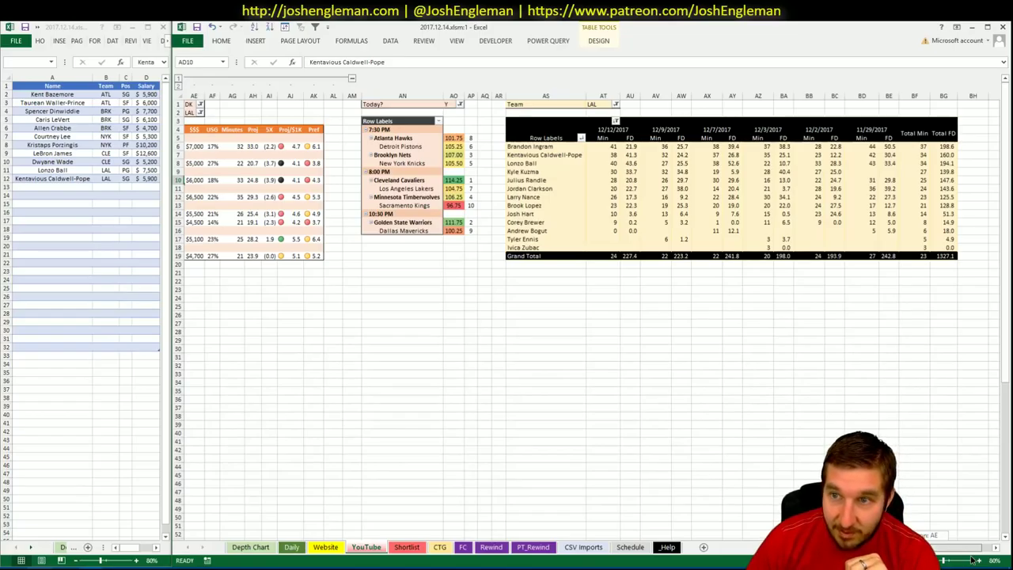
scroll(972, 559, left, 10)
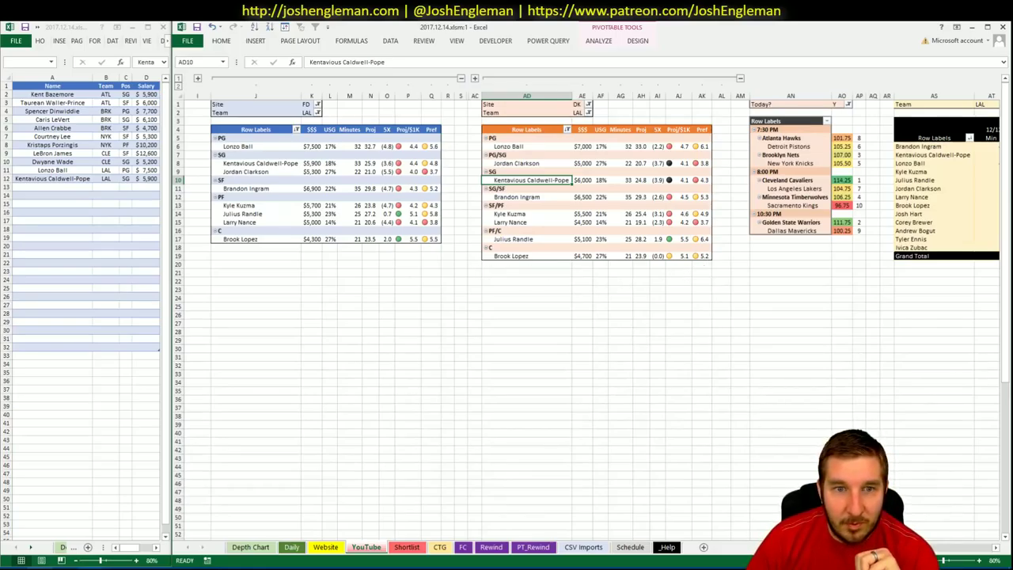
scroll(954, 552, right, 10)
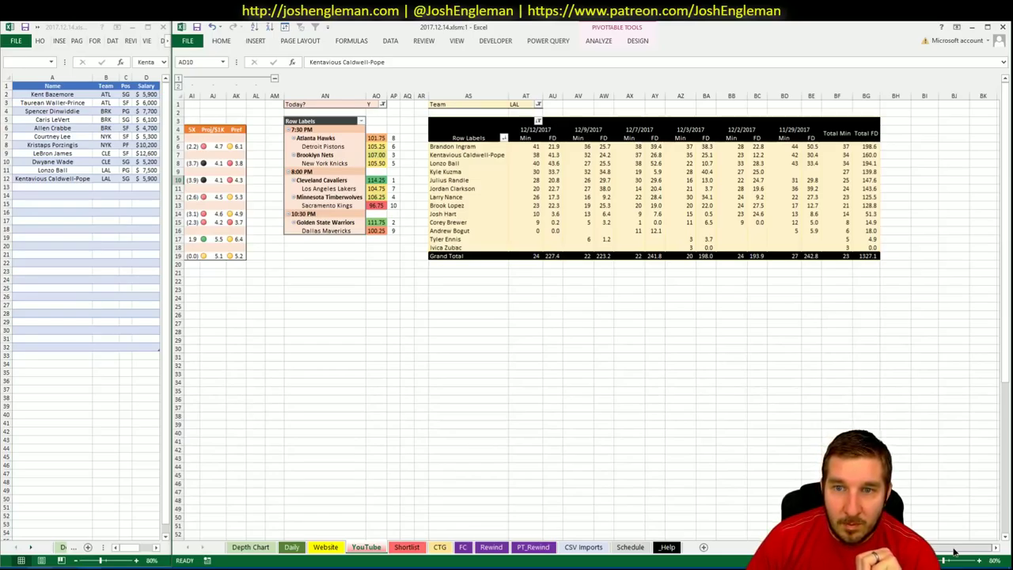
scroll(585, 316, left, 10)
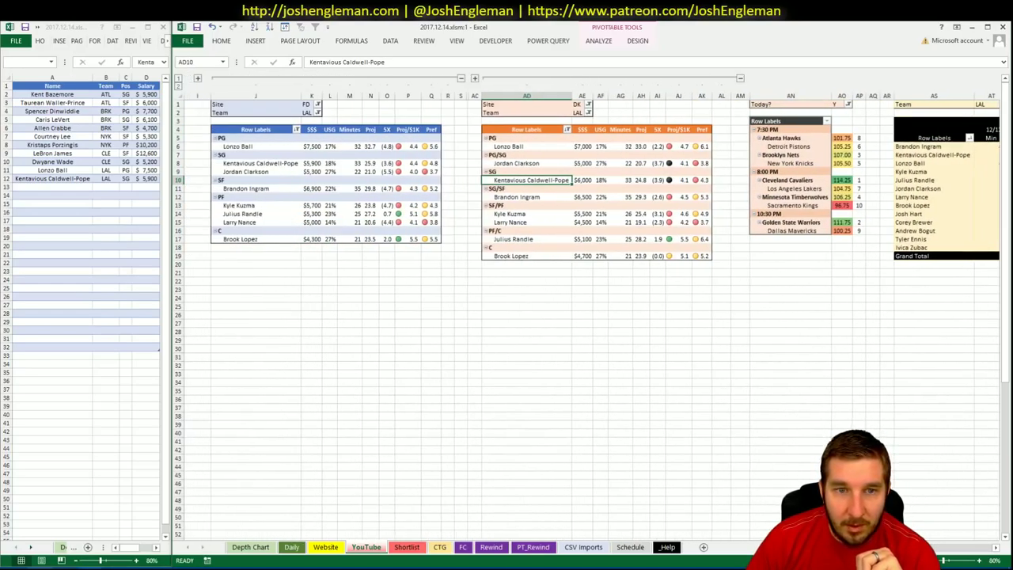
scroll(971, 548, right, 10)
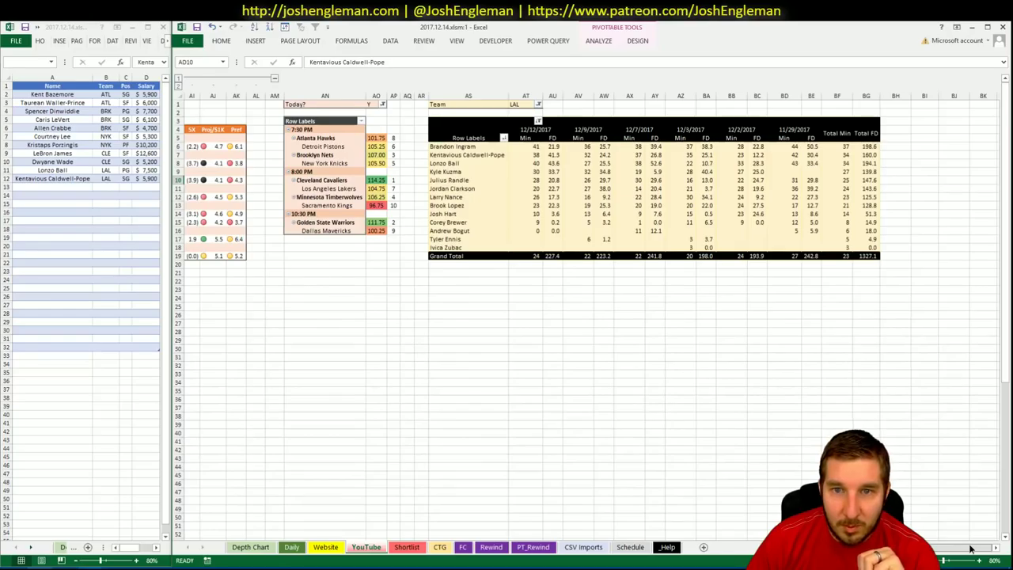
scroll(970, 548, left, 3)
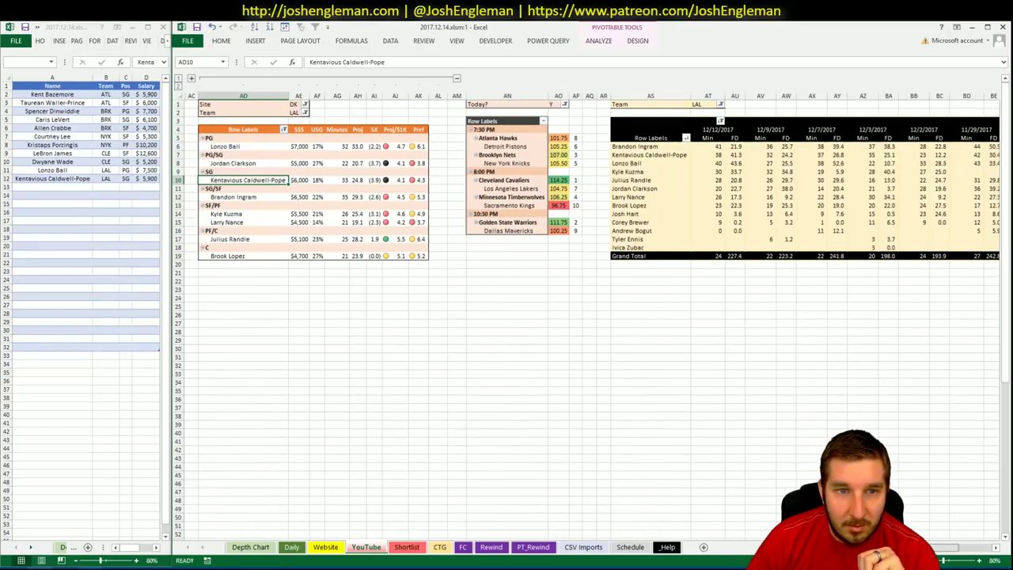
Add Kyle Kuzma to the Name column of the player table, in the first empty row below Kentavious Caldwell-Pope.
scroll(970, 548, left, 6)
scroll(984, 532, right, 10)
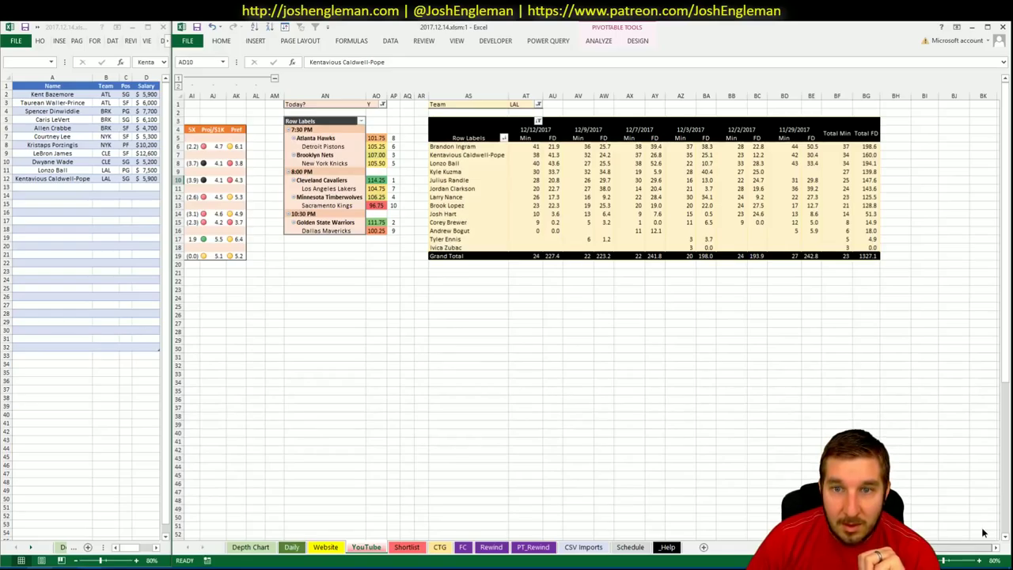
scroll(983, 533, left, 10)
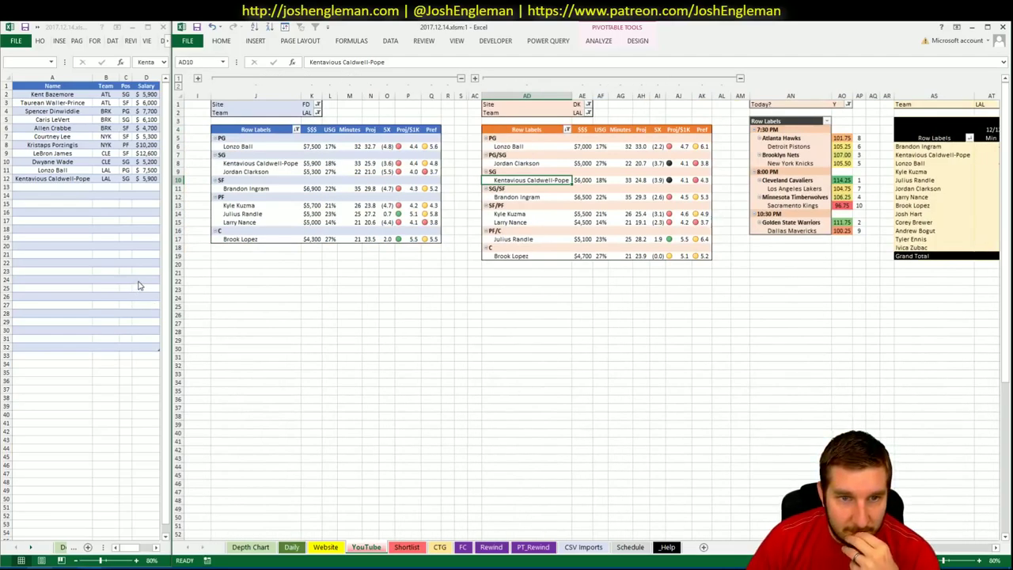
scroll(590, 316, right, 10)
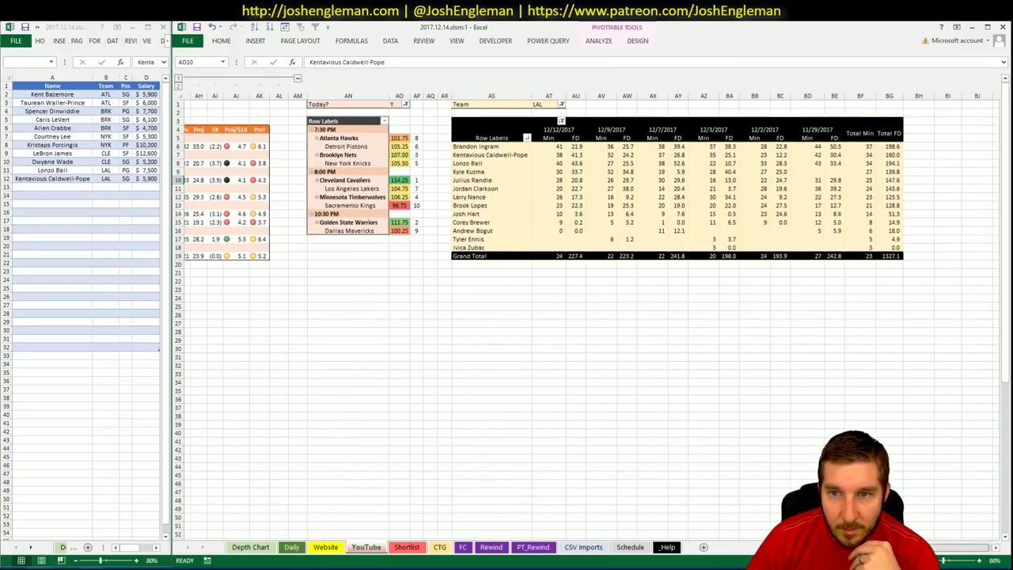
scroll(590, 317, left, 10)
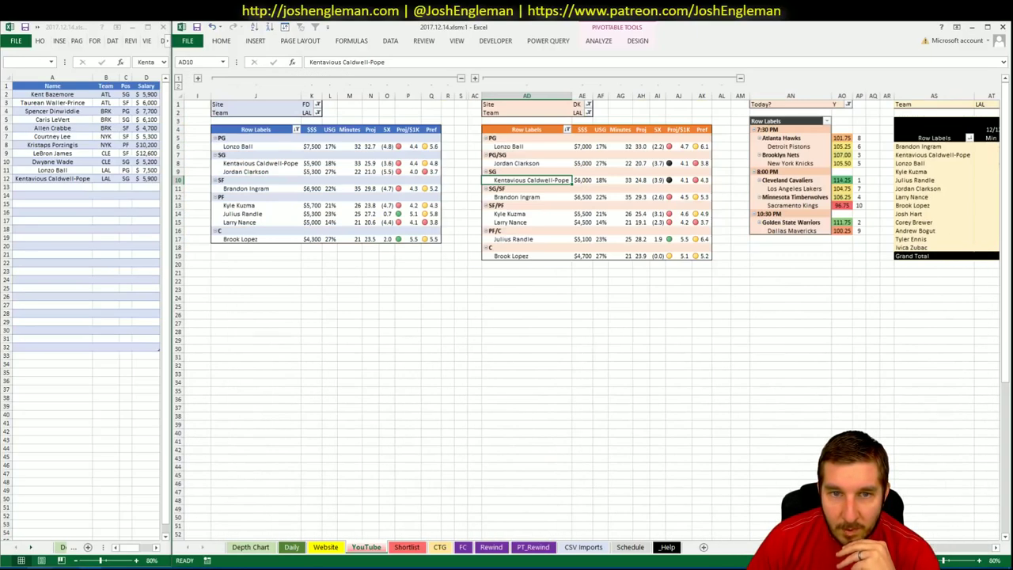
click(73, 180)
click(75, 186)
text(Kyle)
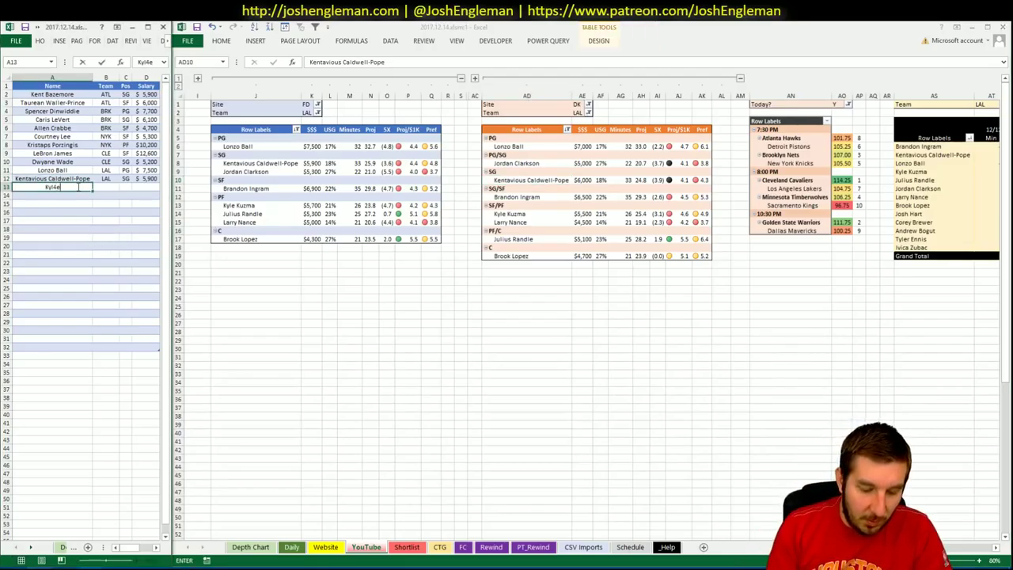
text( Kuzma)
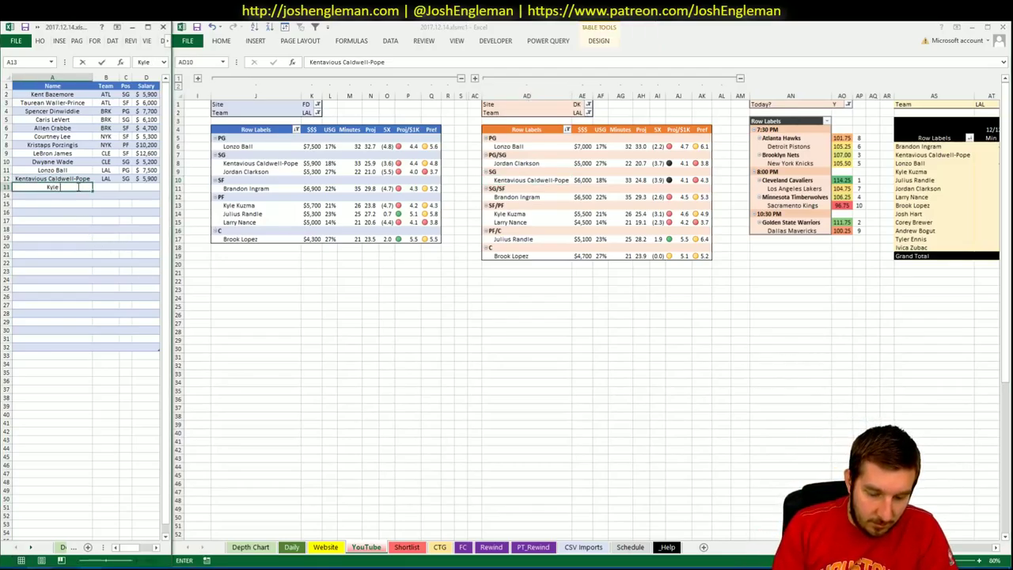
key(ctrl+Return)
Add Julius Randle to the Name column, in the row directly below Kyle Kuzma.
key(Down)
text(Jul)
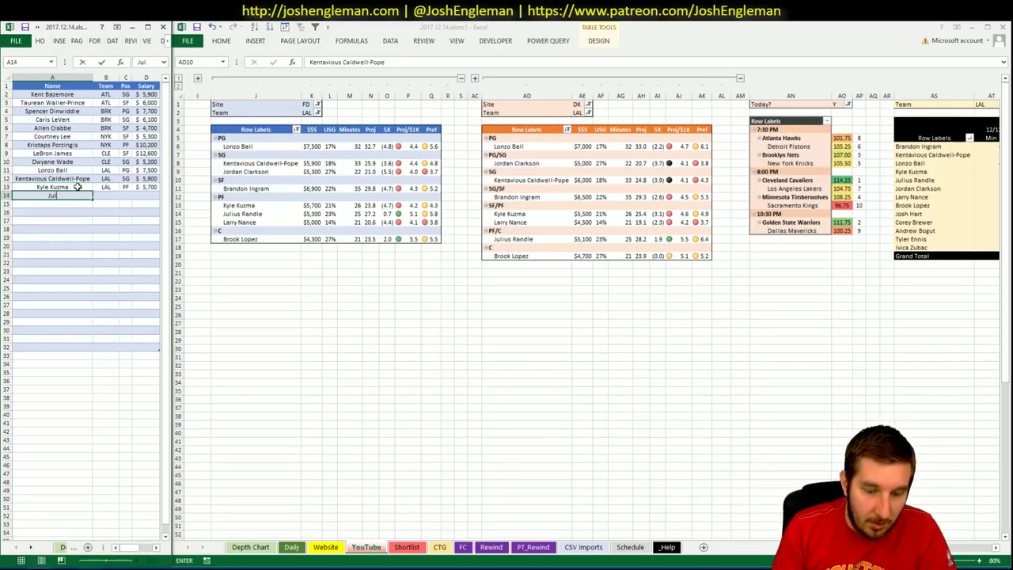
text(ius Randle)
key(Return)
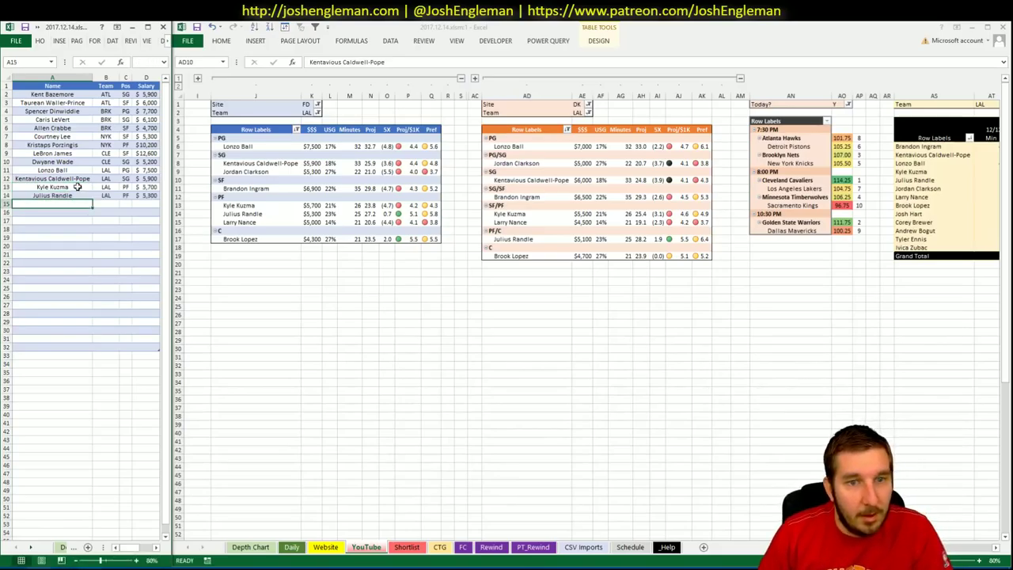
Return to the YouTube sheet's window and set the Team filter of the FD projections pivot table to MIN.
key(alt+Tab)
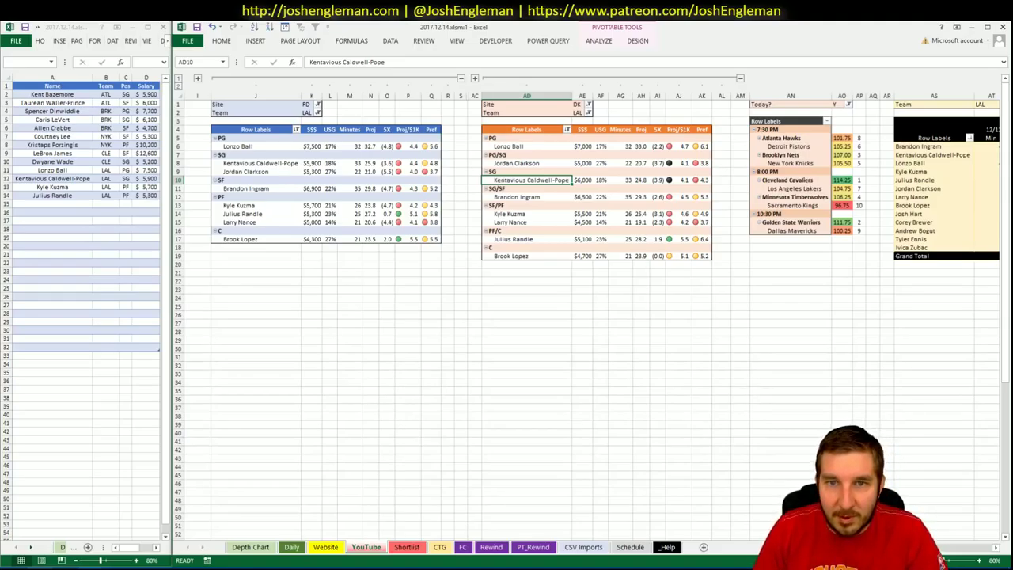
click(309, 114)
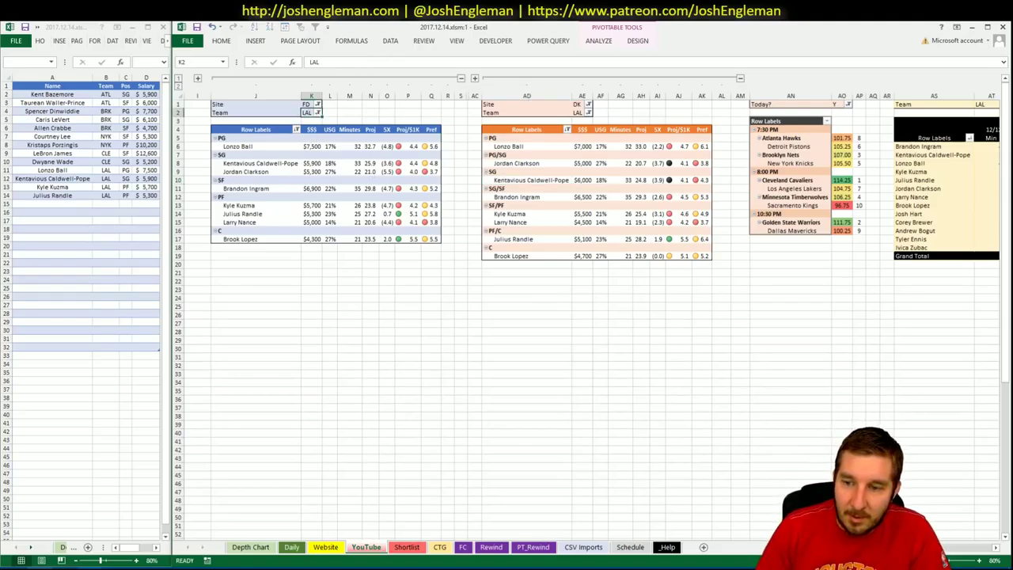
scroll(958, 560, right, 8)
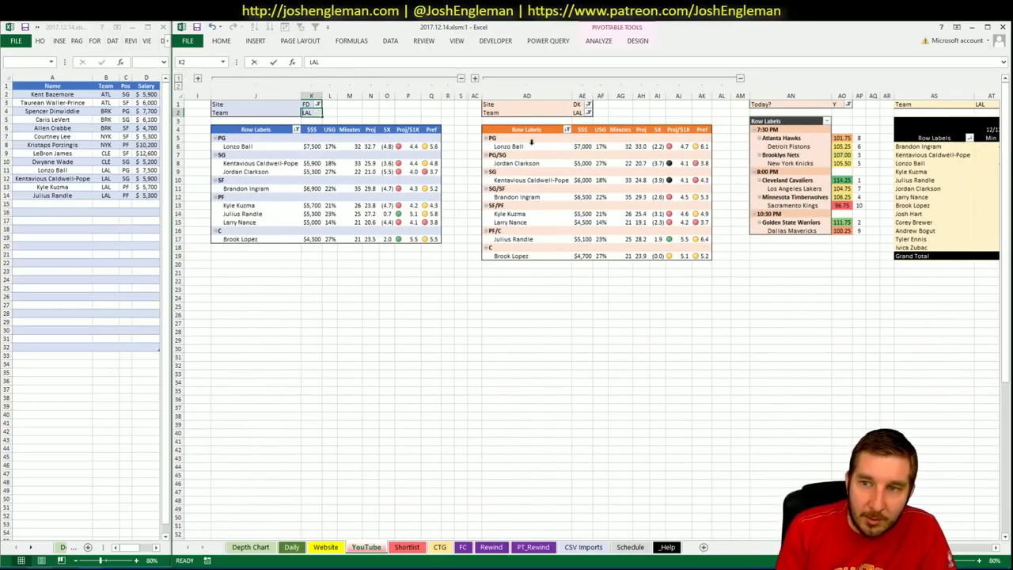
key(BackSpace)
text(MIN)
key(Tab)
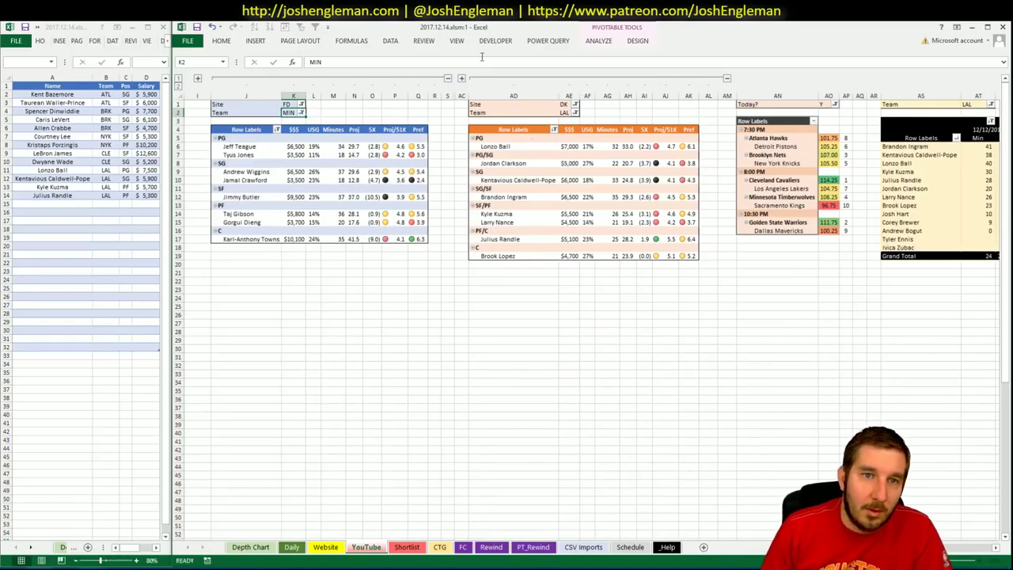
Set the Team filters of the DK projections pivot table and the game-by-game minutes pivot table to MIN.
click(568, 111)
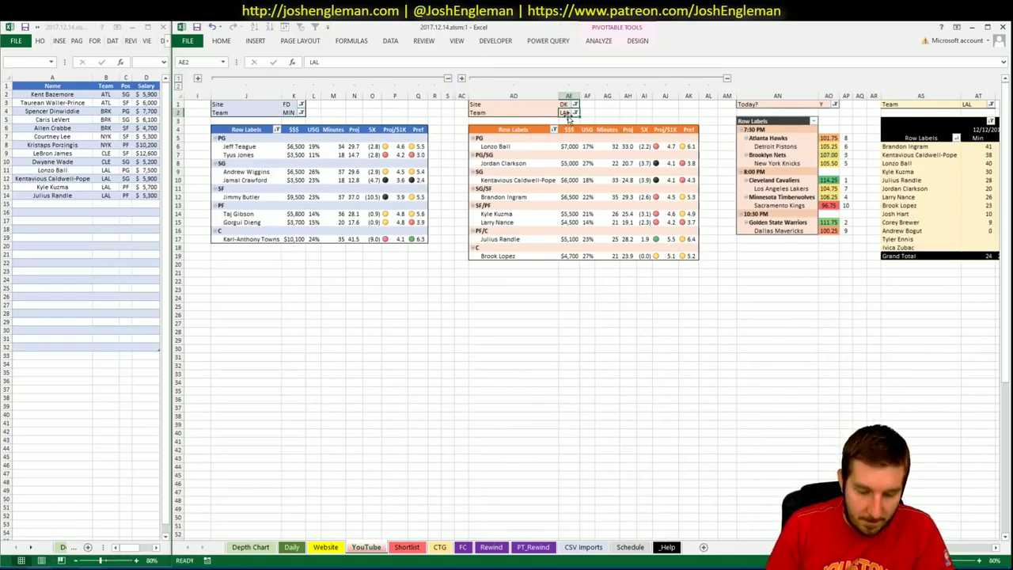
text(MIN)
key(Tab)
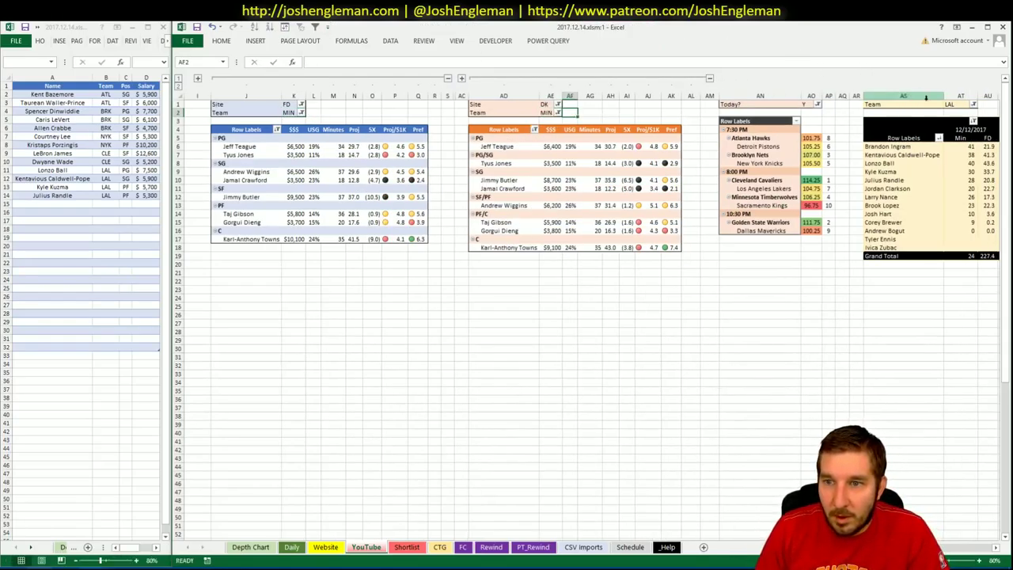
click(961, 105)
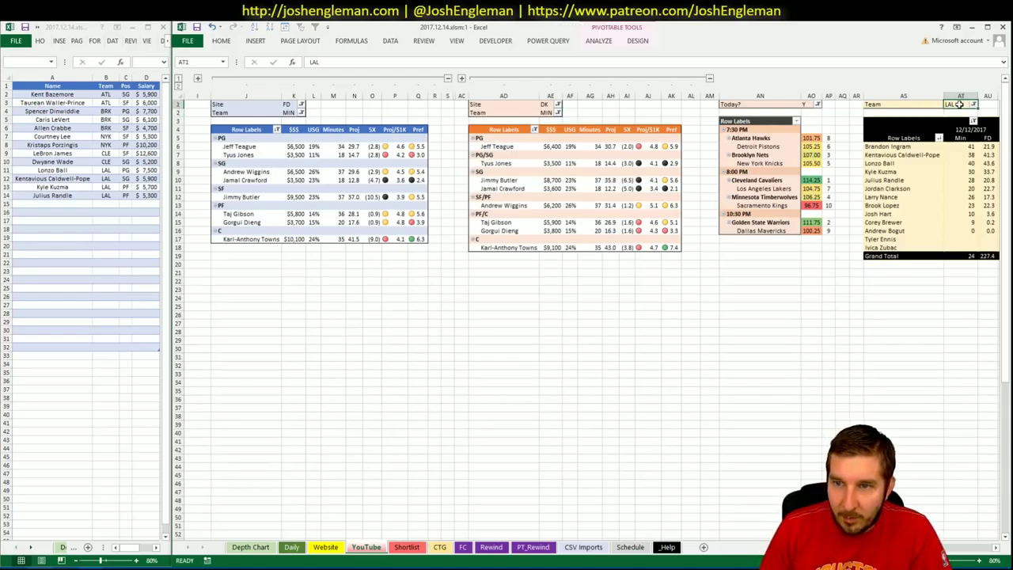
text(MIN)
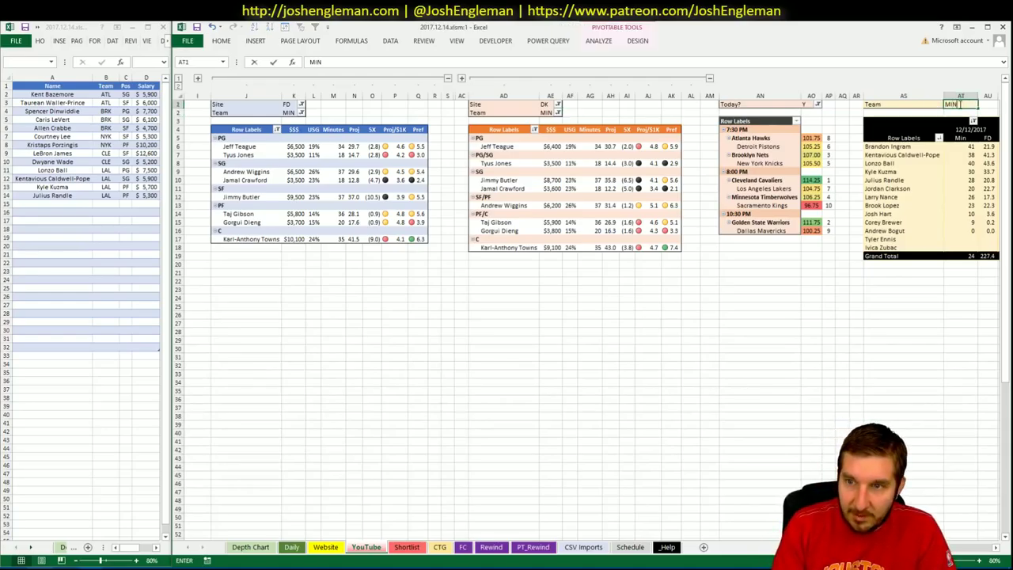
key(Return)
click(395, 332)
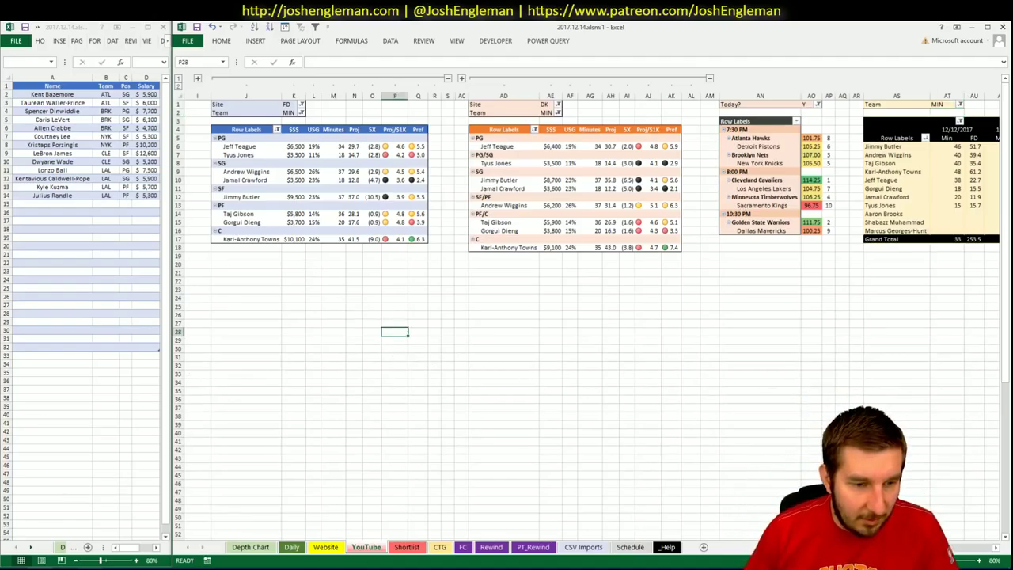
Switch to Cleaning the Glass in the browser, open the Sacramento Kings stats and select the Shooting: Frequency player rows.
key(alt+Tab)
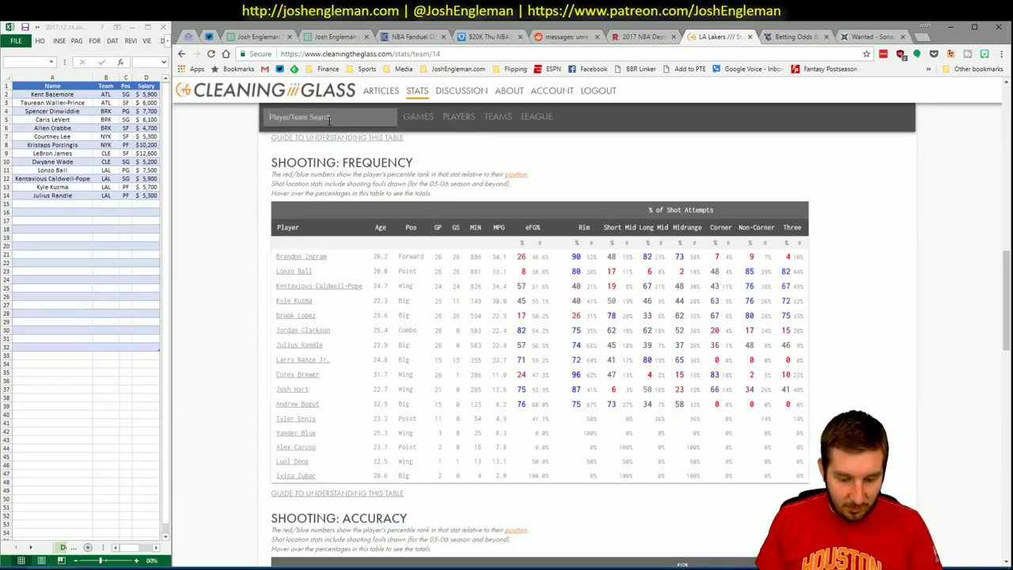
click(328, 118)
key(alt+Tab)
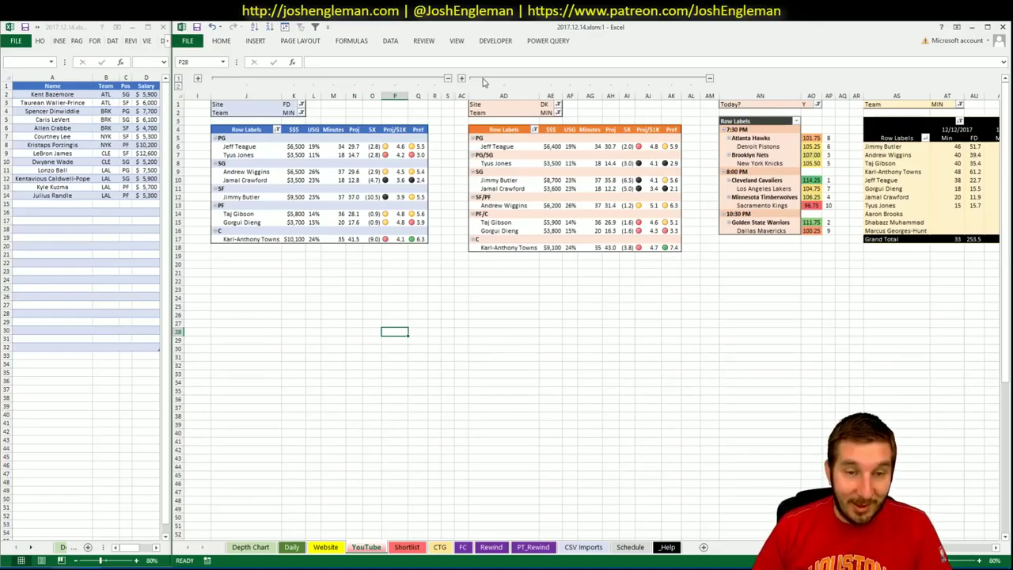
key(alt+Tab)
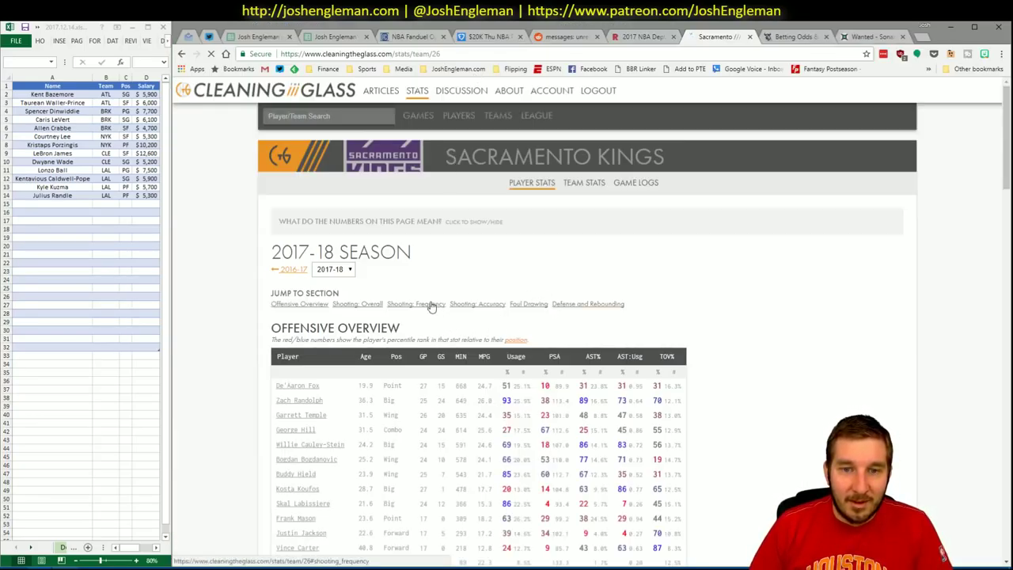
click(432, 304)
drag(778, 469, 275, 254)
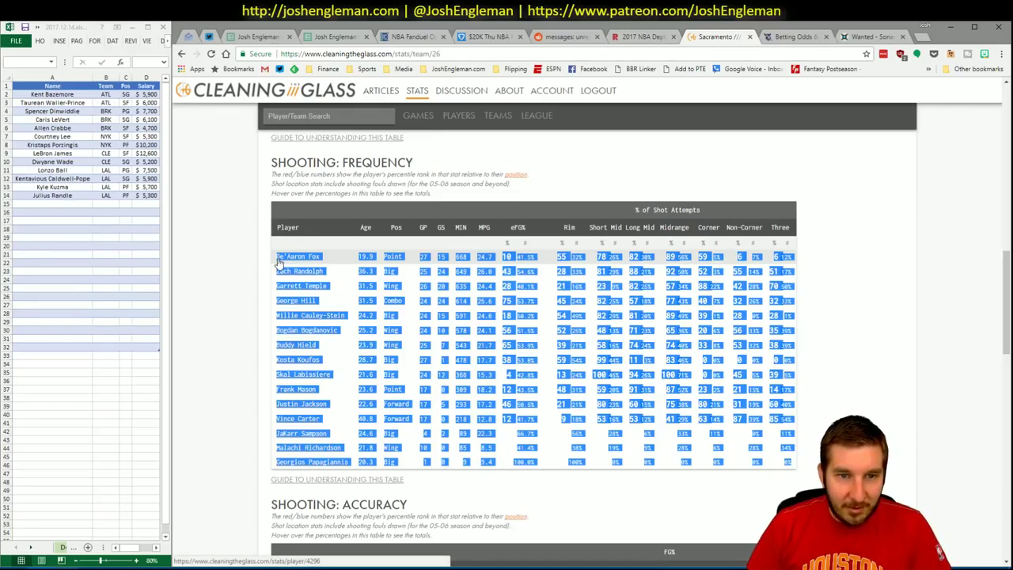
Search for "wolves", open the Minnesota Timberwolves stats and copy all player rows of the Shooting: Frequency table.
click(327, 117)
text(wolves)
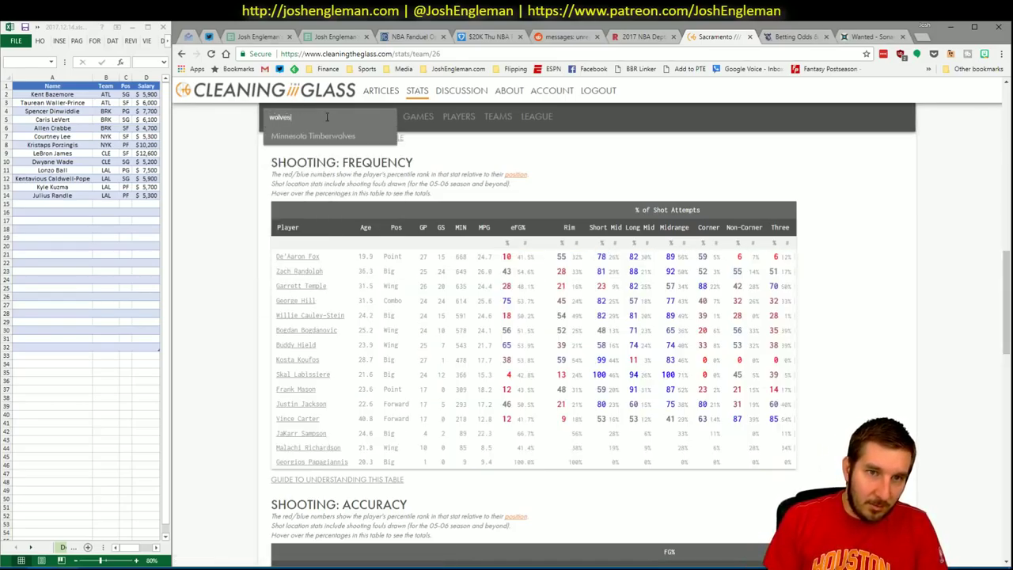
key(Down)
key(Return)
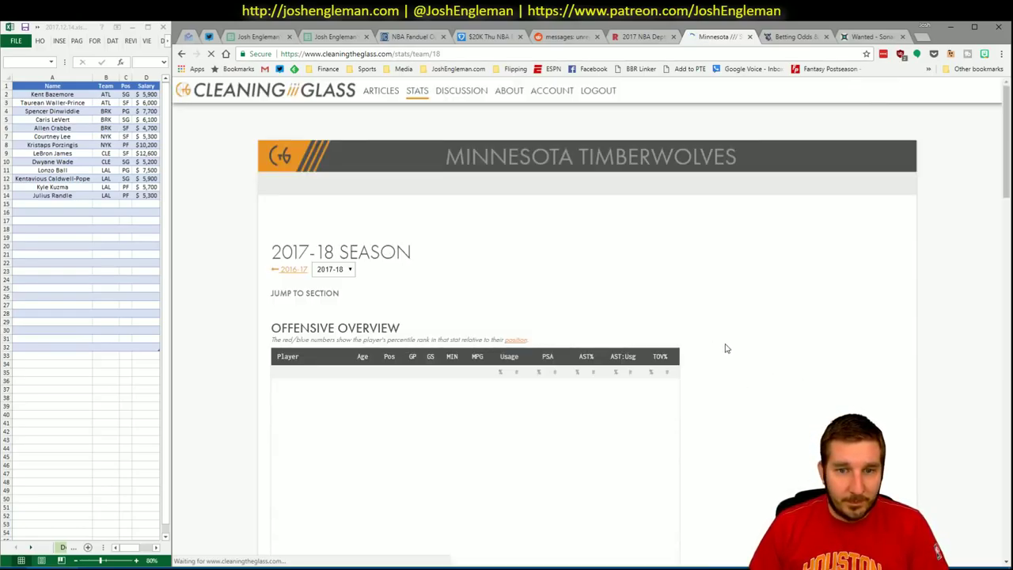
scroll(736, 352, down, 10)
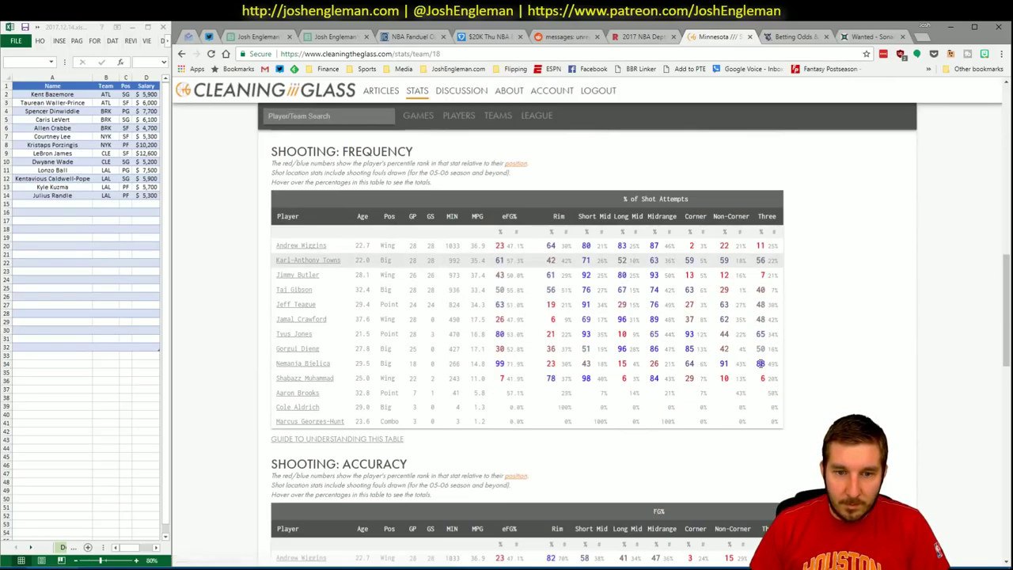
drag(782, 427, 279, 253)
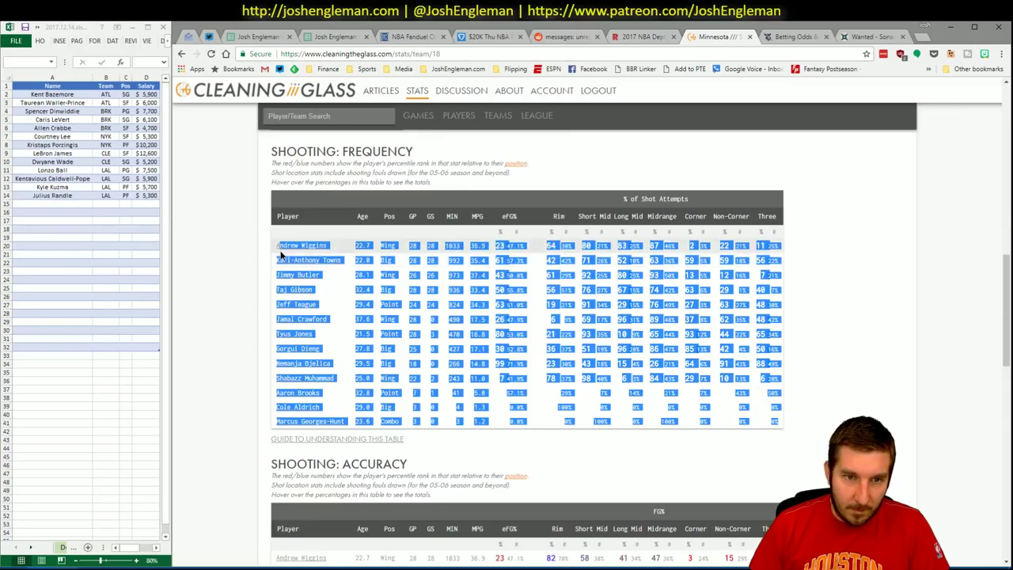
Switch back to Excel and refresh the CTG sheet with the copied Timberwolves shooting data.
key(alt+Tab)
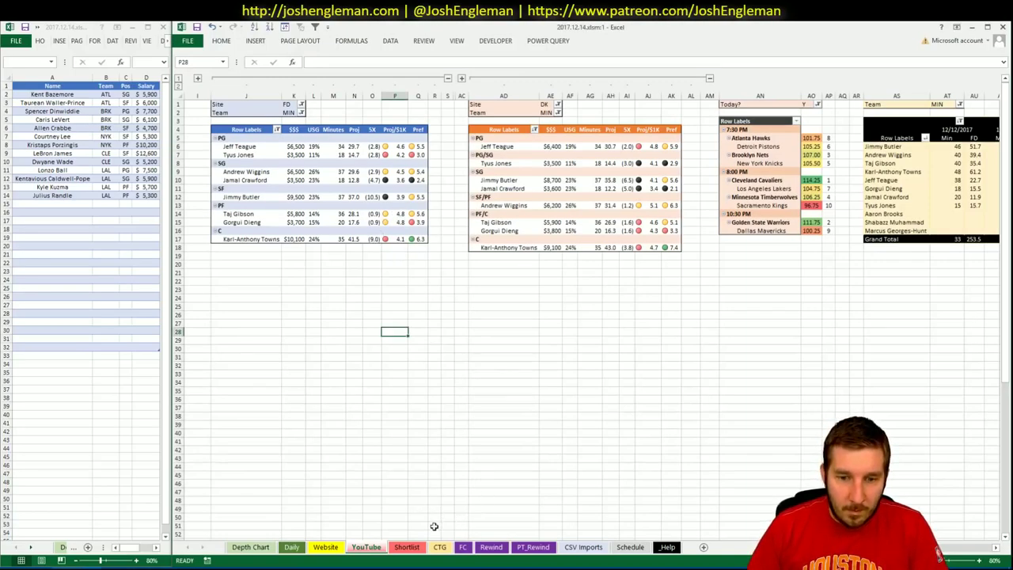
click(440, 547)
click(257, 115)
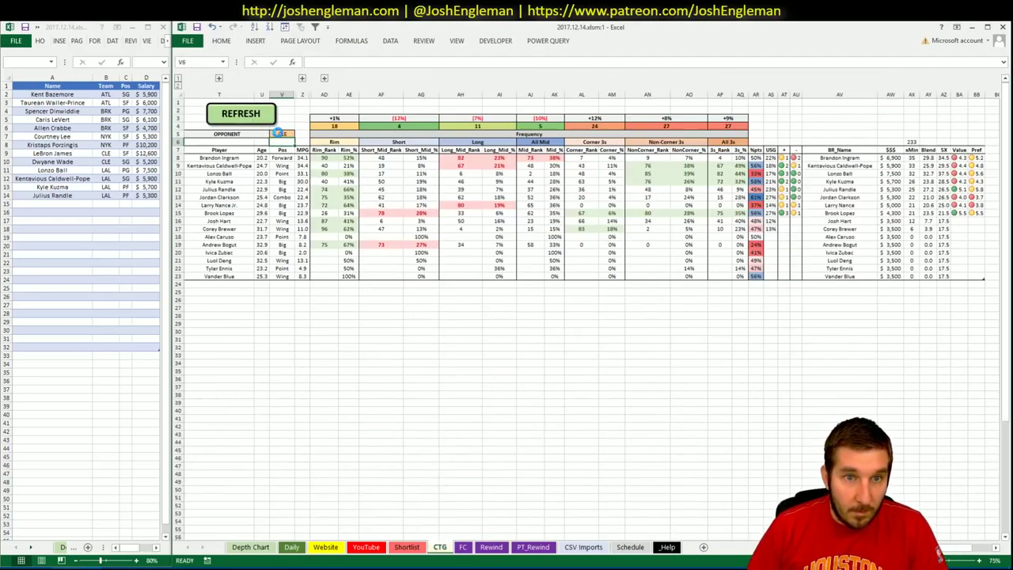
click(412, 395)
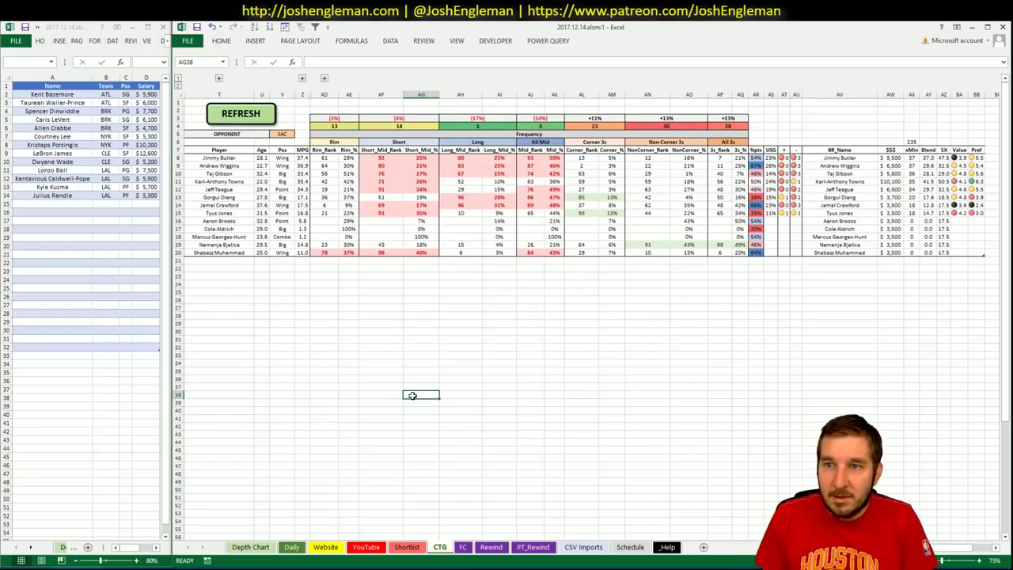
Return to the YouTube sheet and examine the MIN projections and game log, selecting the 12/12/2017 minutes from Jimmy Butler to Tyus Jones.
click(366, 547)
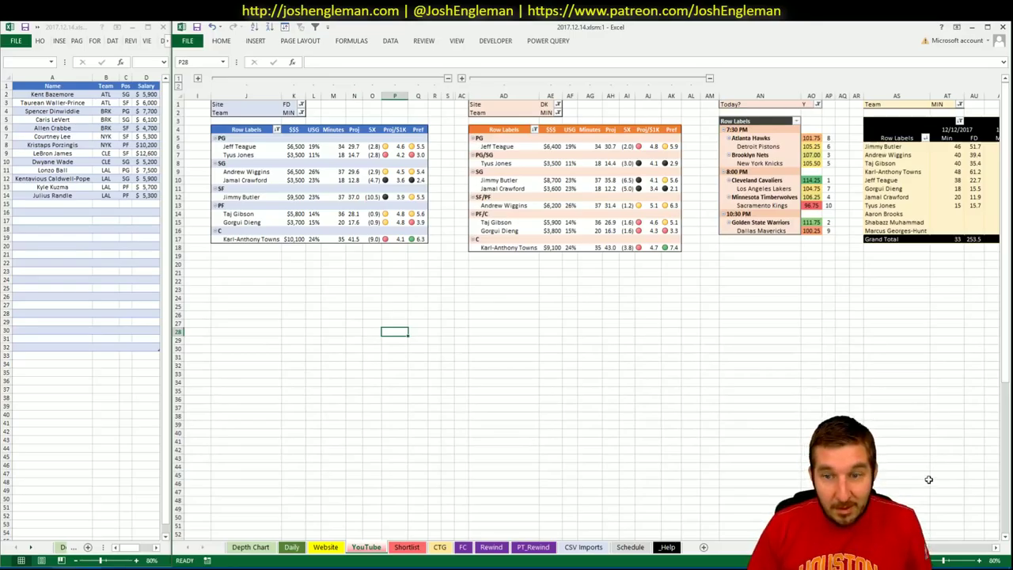
scroll(951, 550, right, 8)
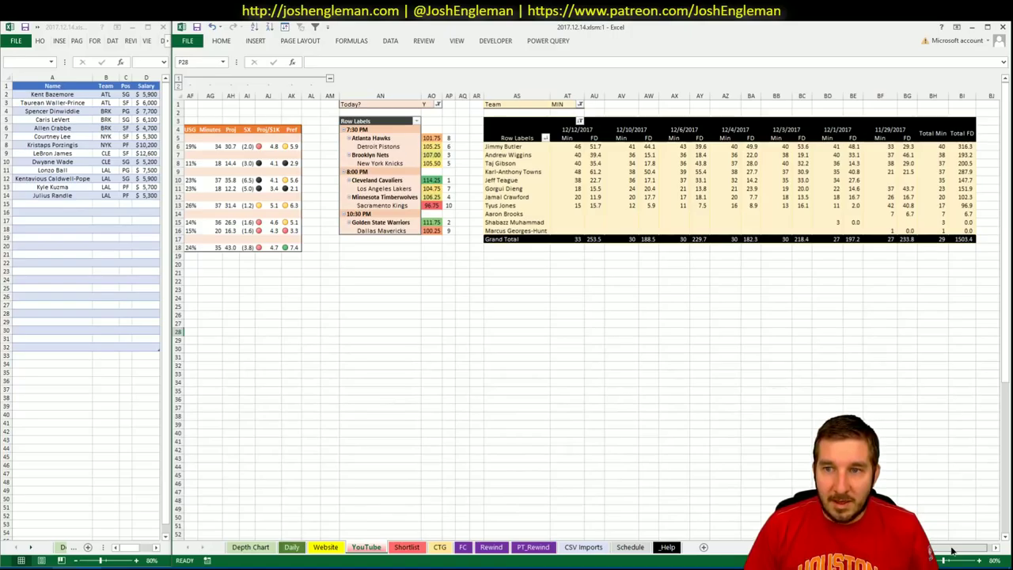
scroll(945, 549, left, 2)
scroll(932, 550, left, 8)
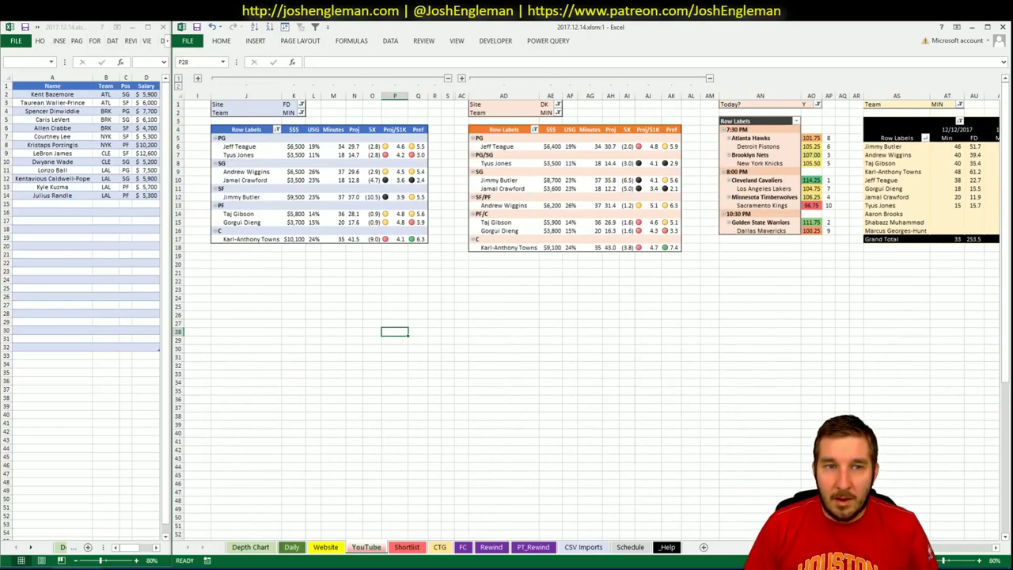
scroll(933, 550, right, 1)
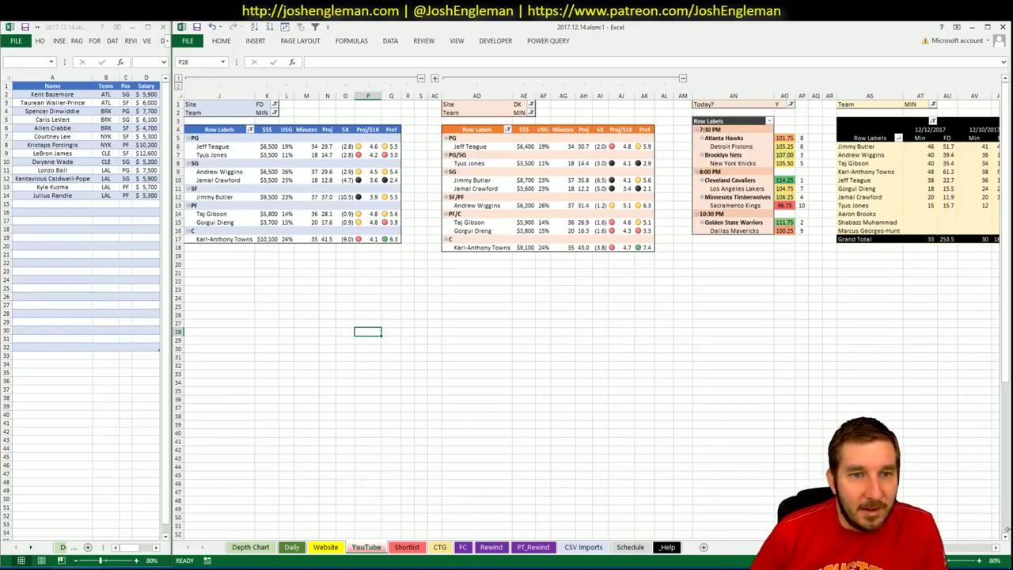
scroll(932, 551, left, 1)
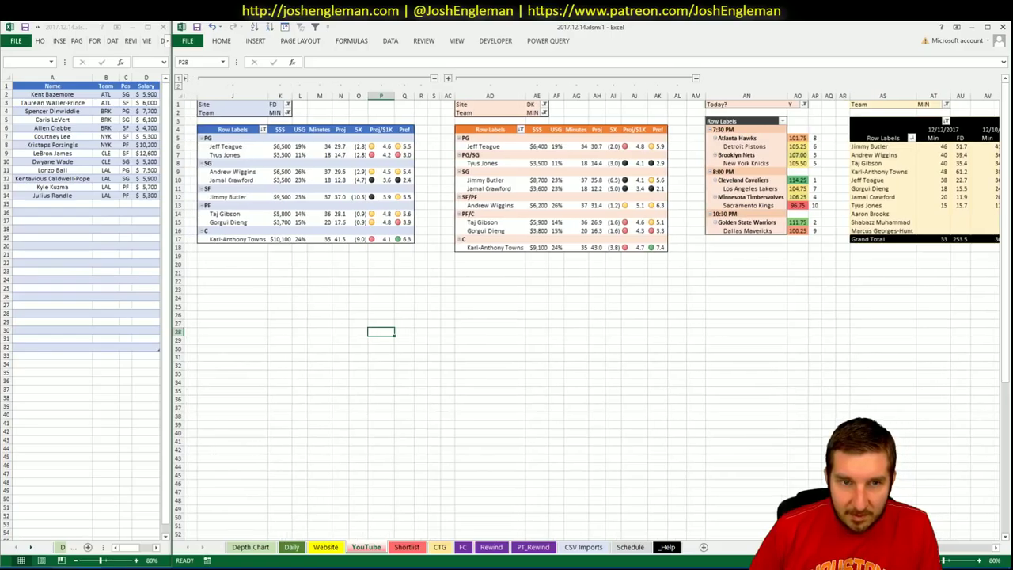
scroll(948, 552, right, 10)
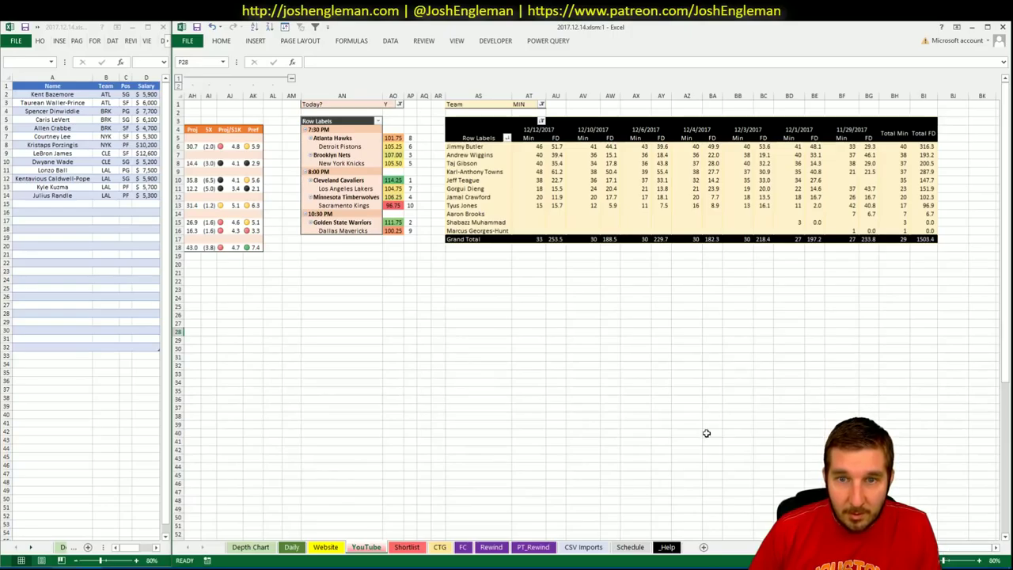
drag(539, 155, 537, 209)
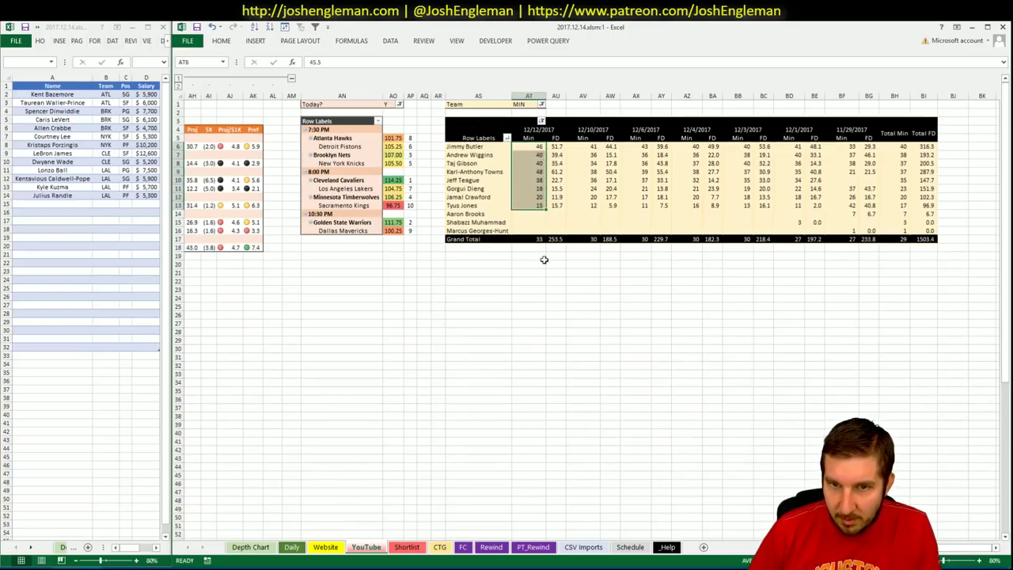
Review the MIN projections on the YouTube sheet and add Andrew Wiggins to the shortlist below Julius Randle.
click(583, 306)
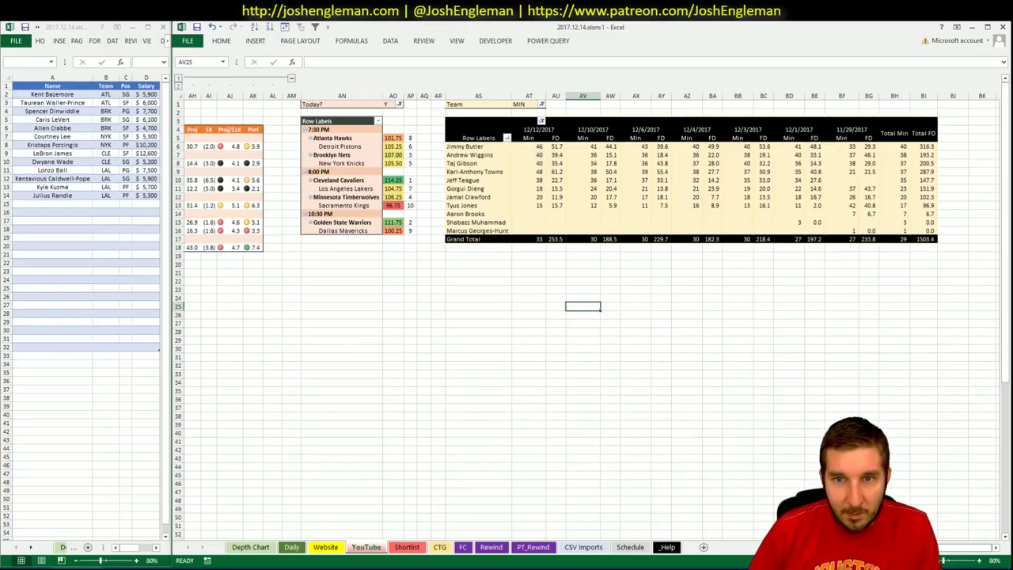
scroll(592, 312, left, 10)
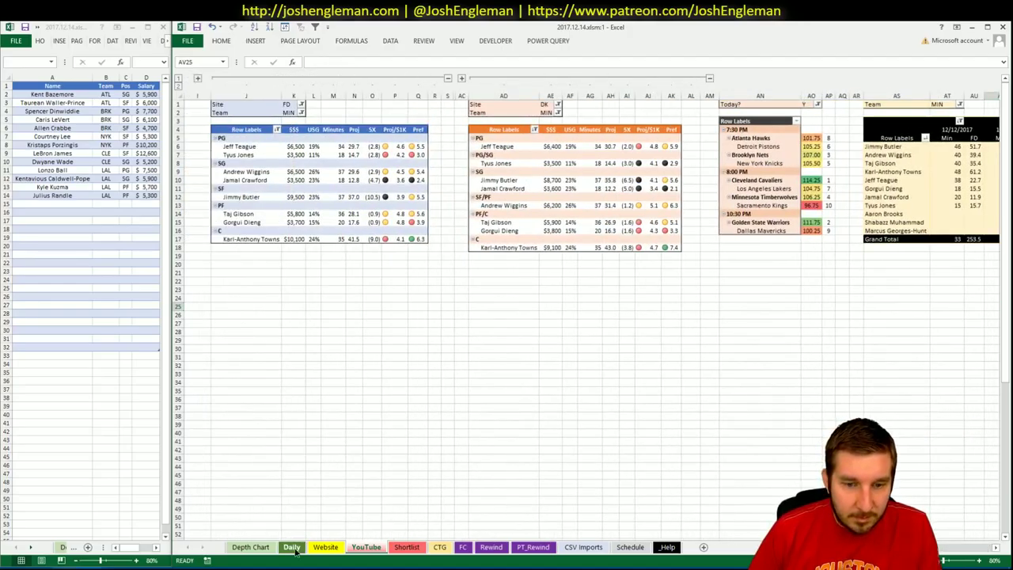
click(363, 547)
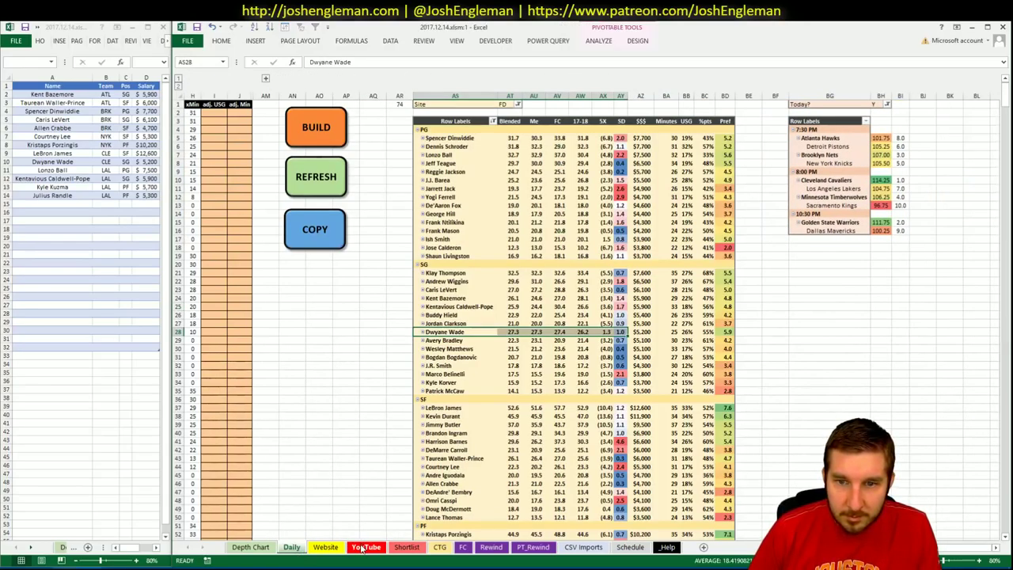
click(363, 546)
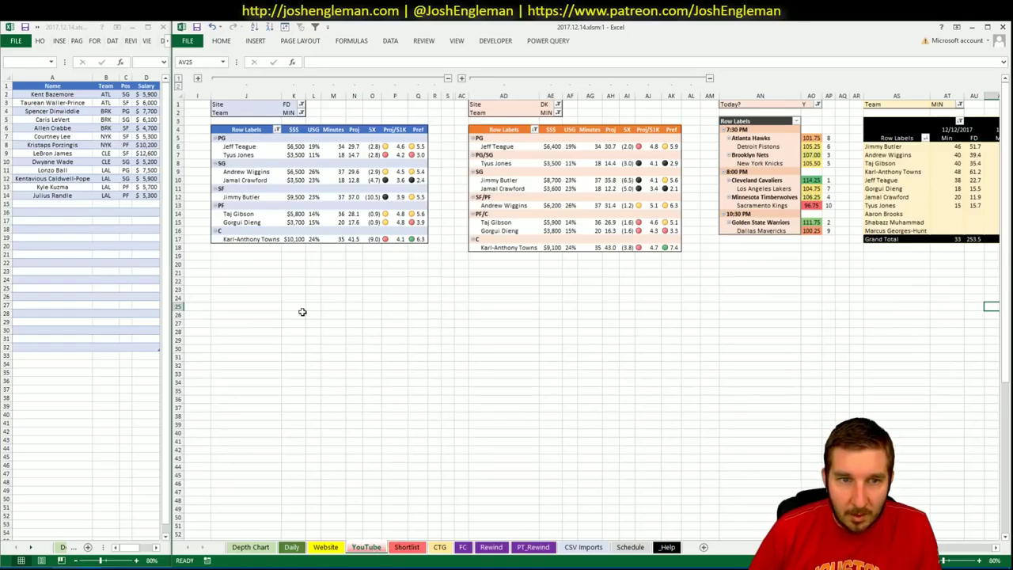
click(80, 204)
text(Andre)
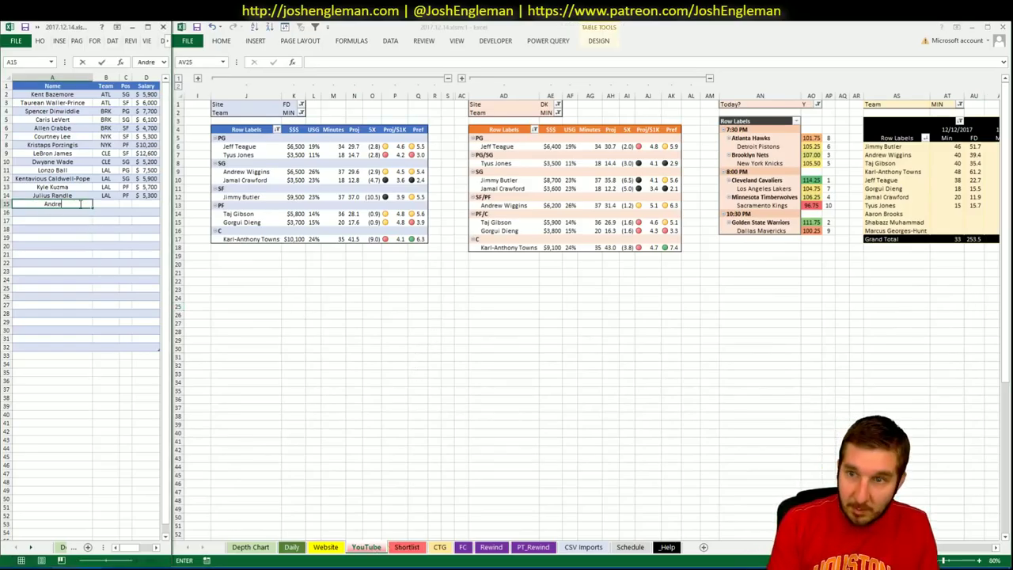
text(w W)
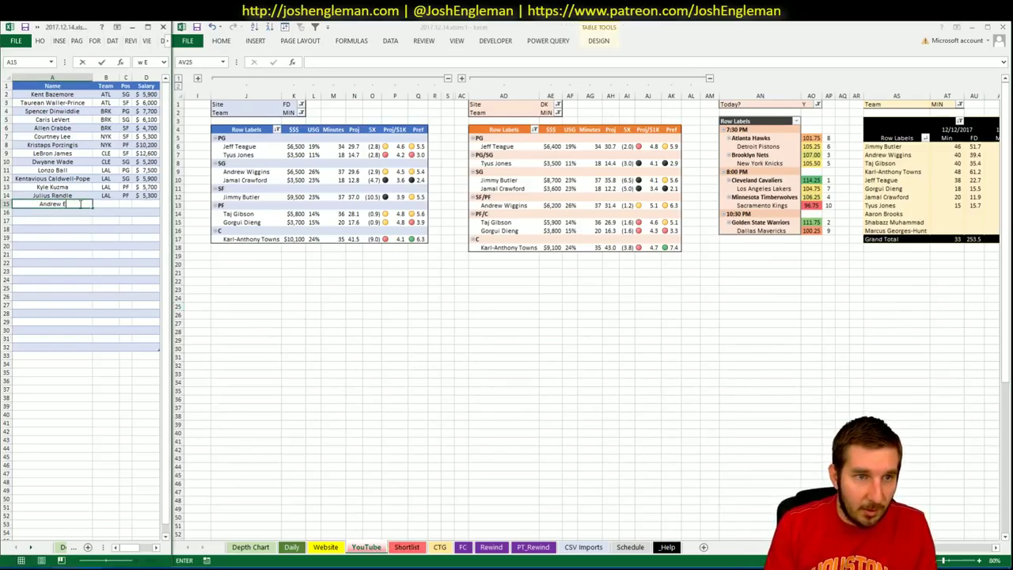
text(iggins)
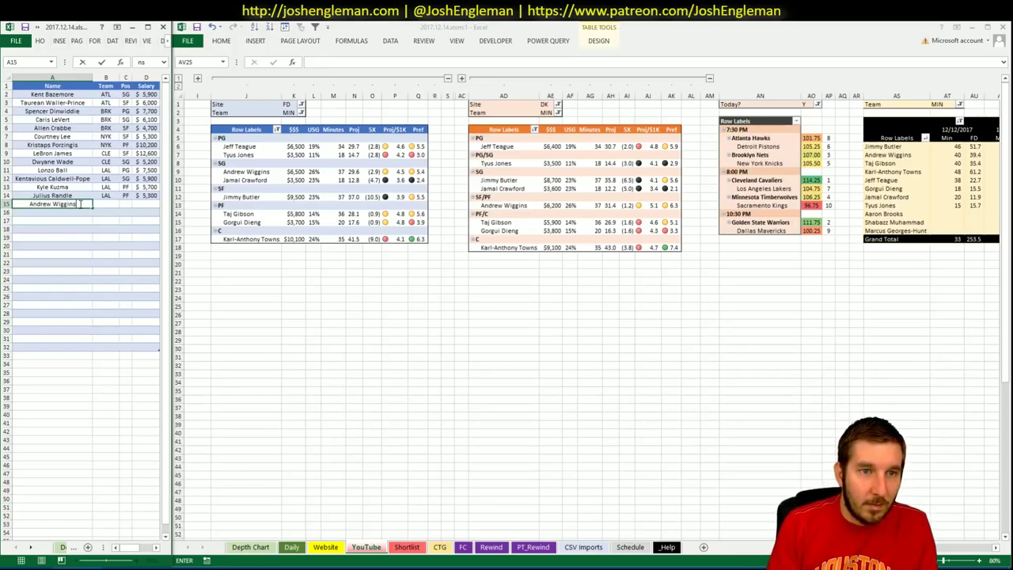
key(Return)
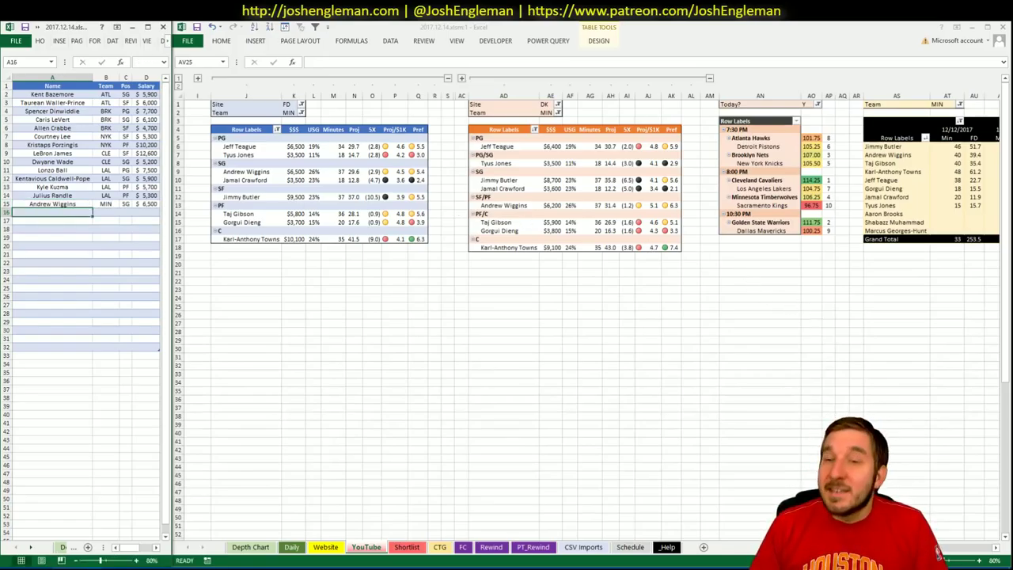
Filter the player pivot on the CSV Imports sheet to Jimmy Butler and examine his minutes and wPPM chart.
click(934, 547)
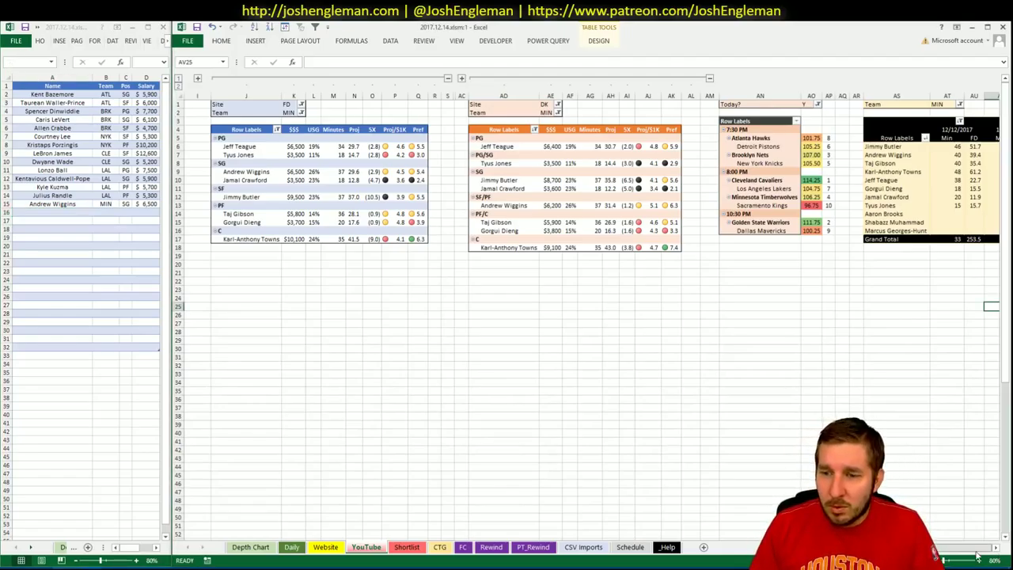
drag(933, 547, 960, 549)
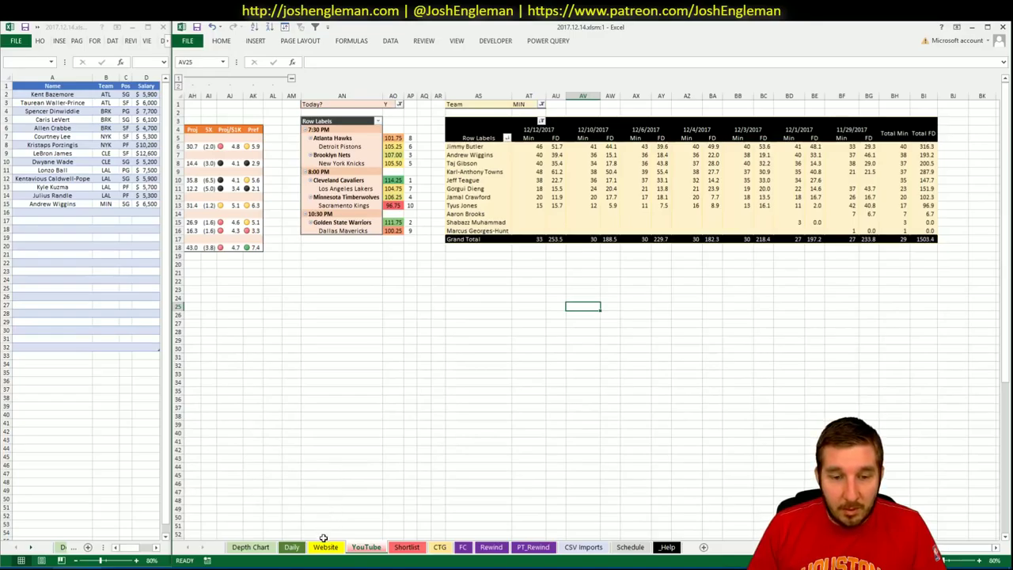
click(631, 550)
click(583, 547)
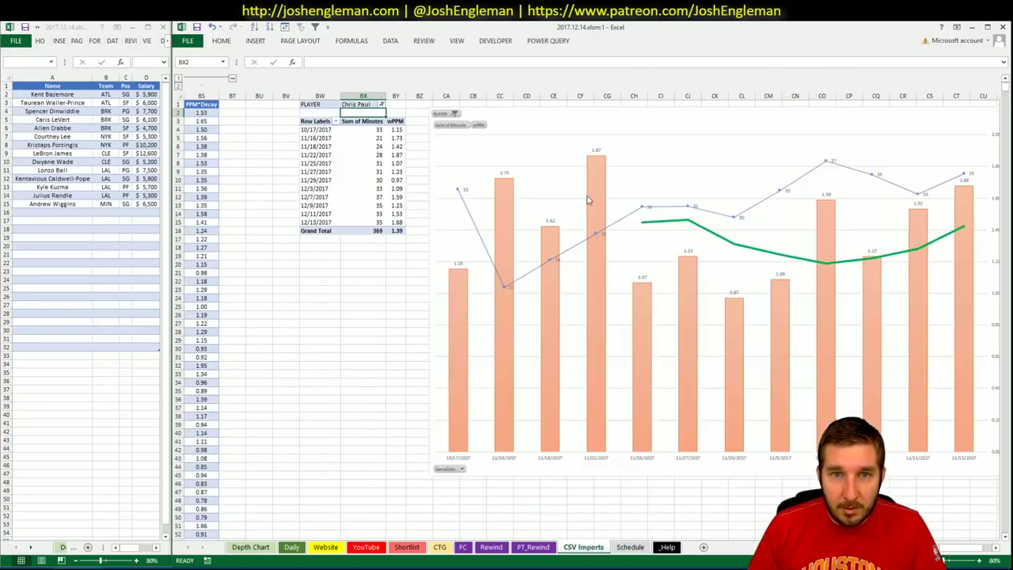
text(Jimm)
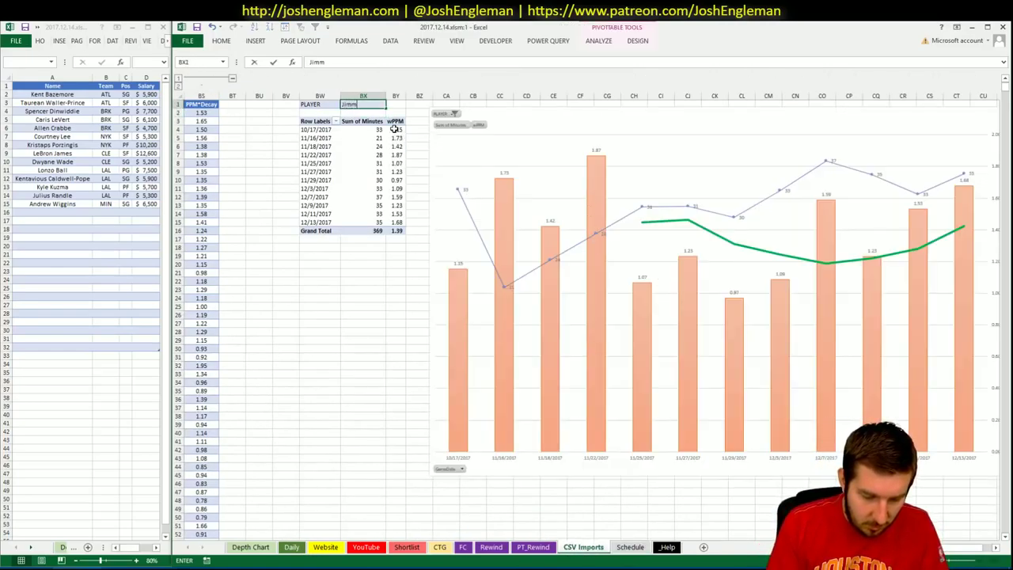
text(y BUtler)
key(Return)
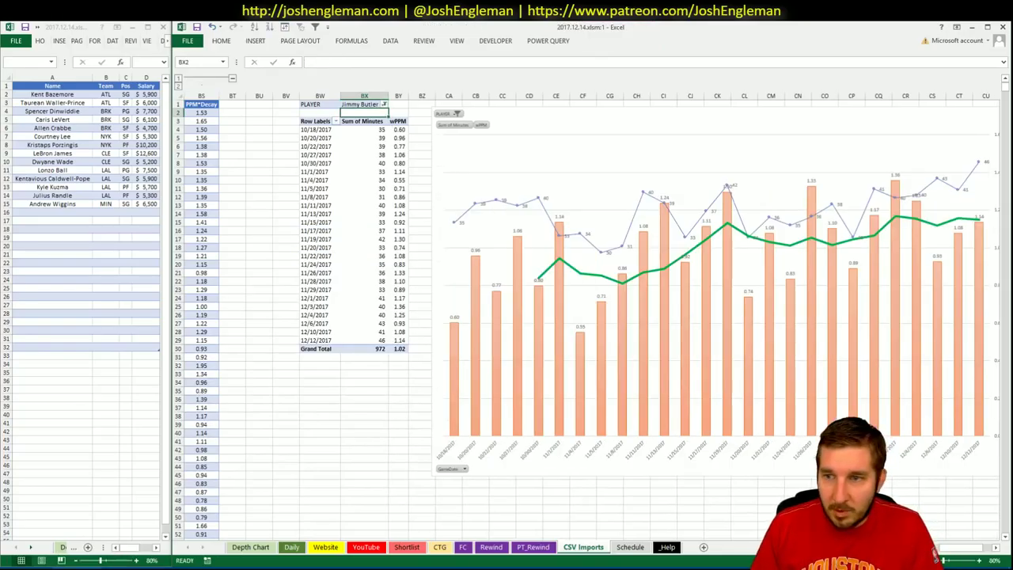
scroll(970, 554, right, 3)
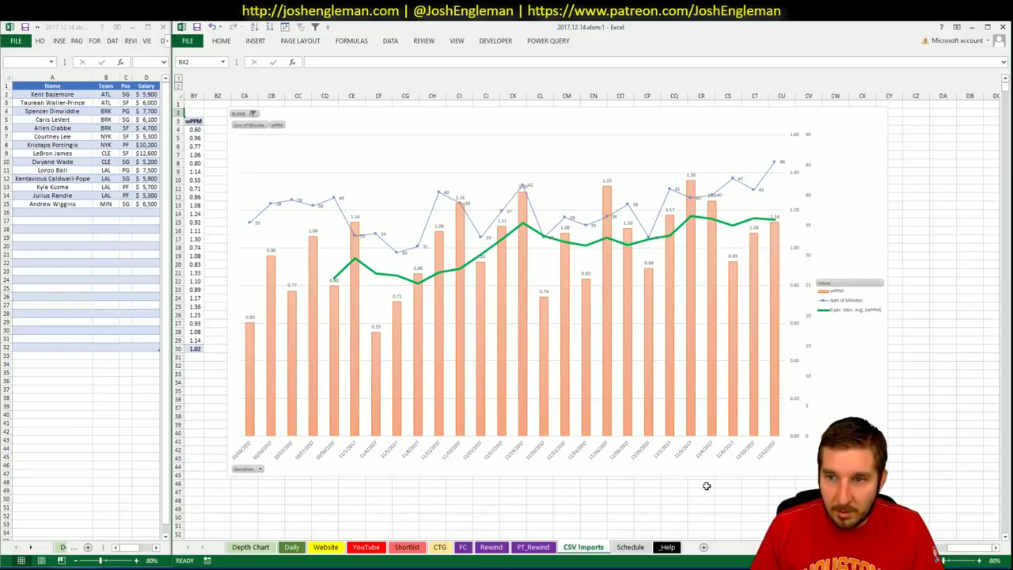
Switch to FantasyCruncher in the browser and examine Jimmy Butler's game log from the SF player list.
click(376, 550)
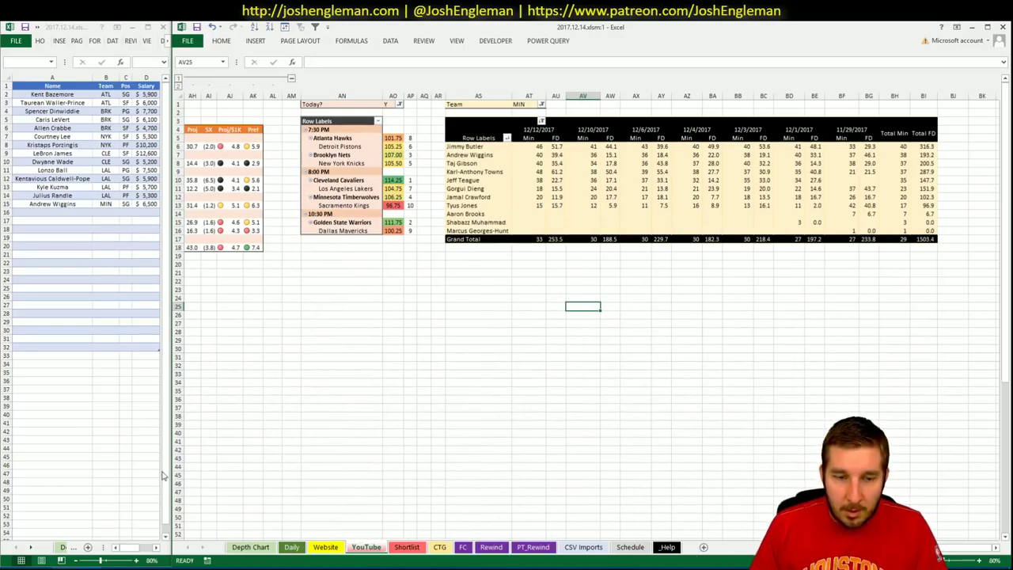
key(alt+Tab)
click(400, 36)
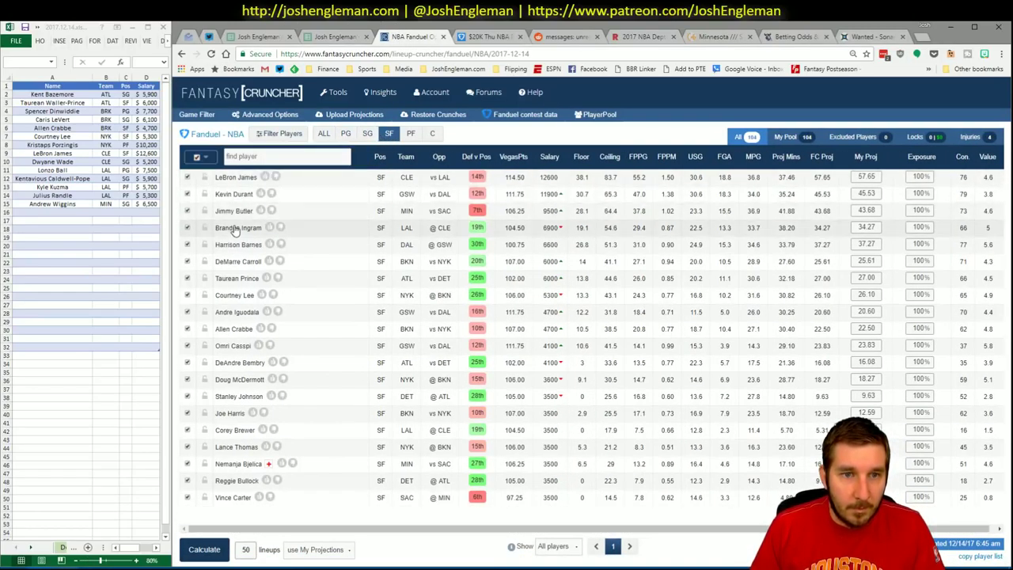
click(235, 211)
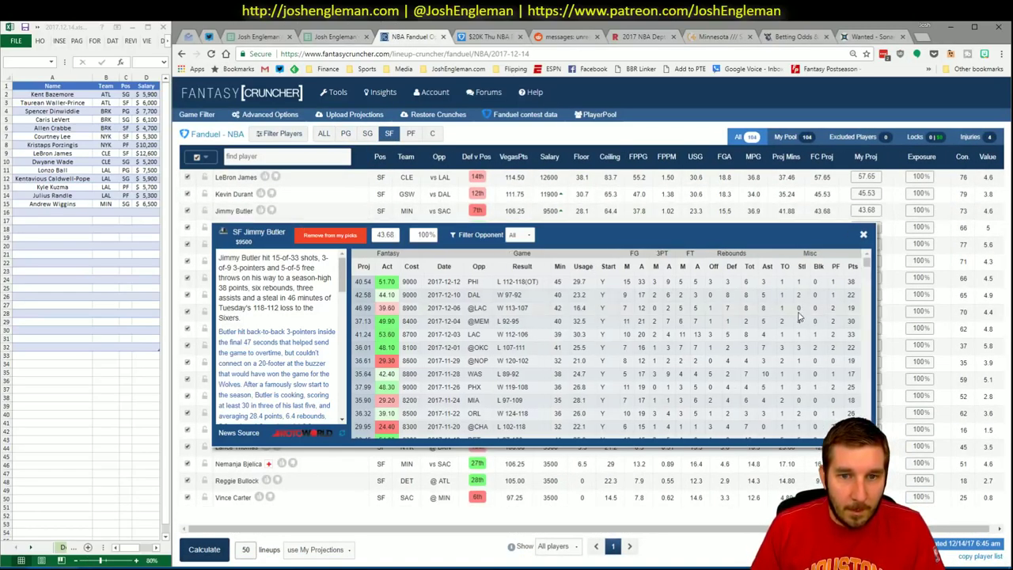
click(863, 237)
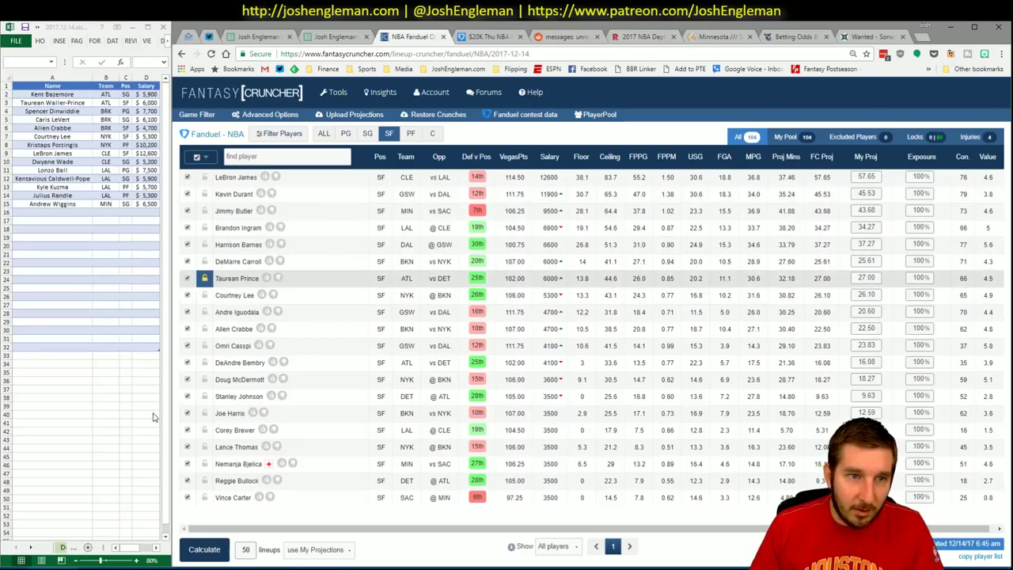
Switch back to the Excel workbook and add Jimmy Butler to the shortlist below Andrew Wiggins.
mouse_move(76, 543)
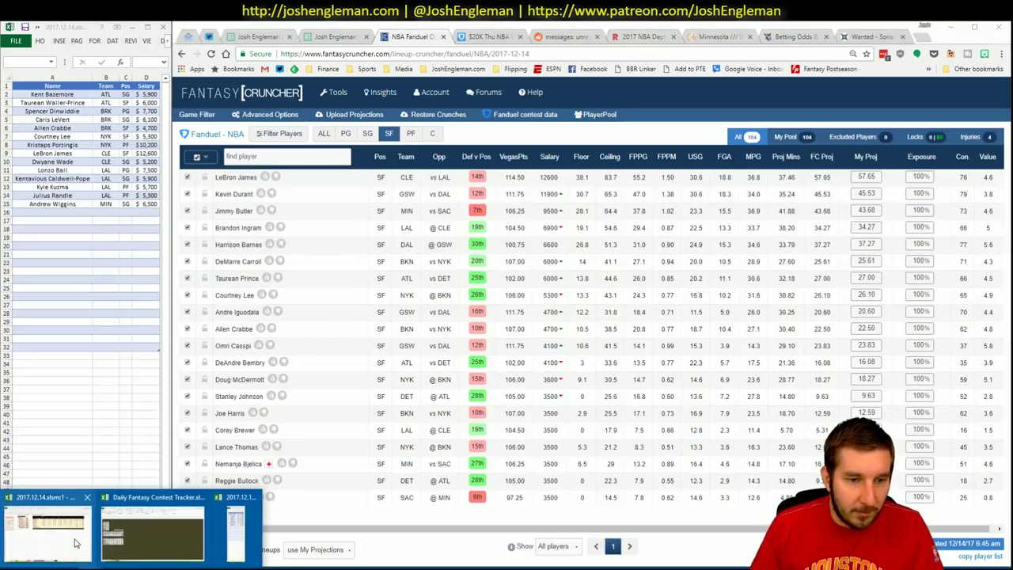
click(47, 528)
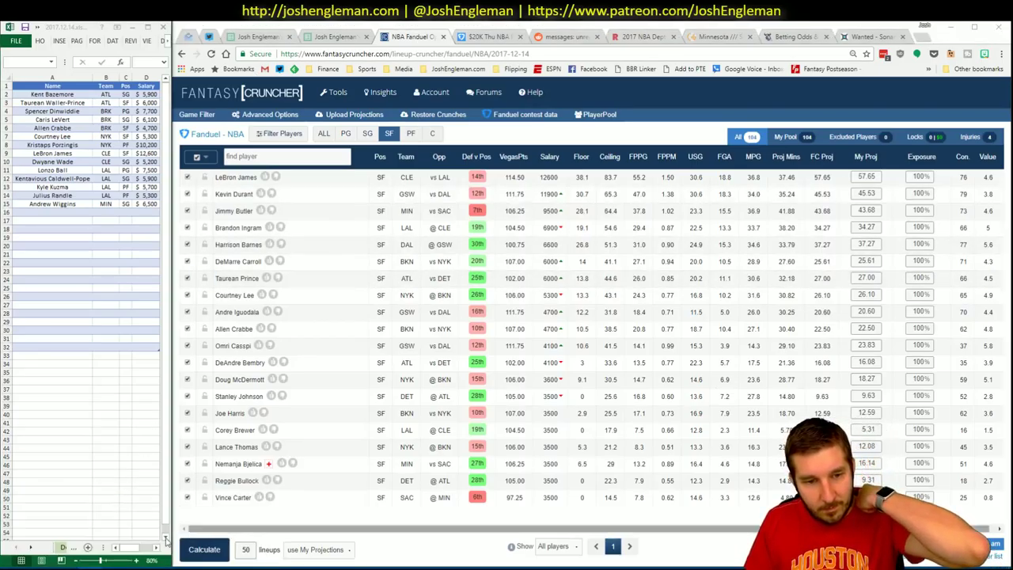
mouse_move(63, 545)
click(151, 530)
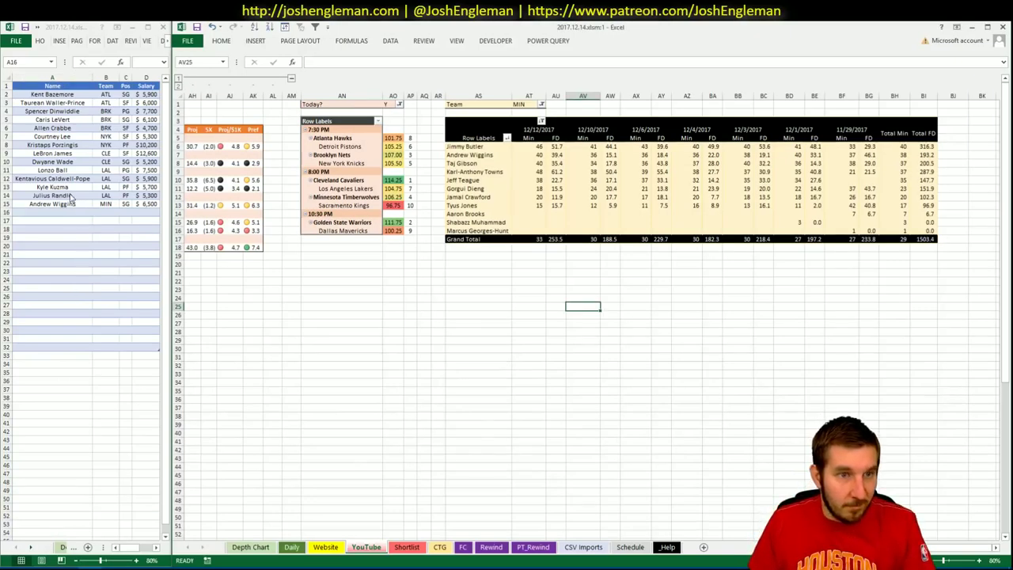
text(Jimmy)
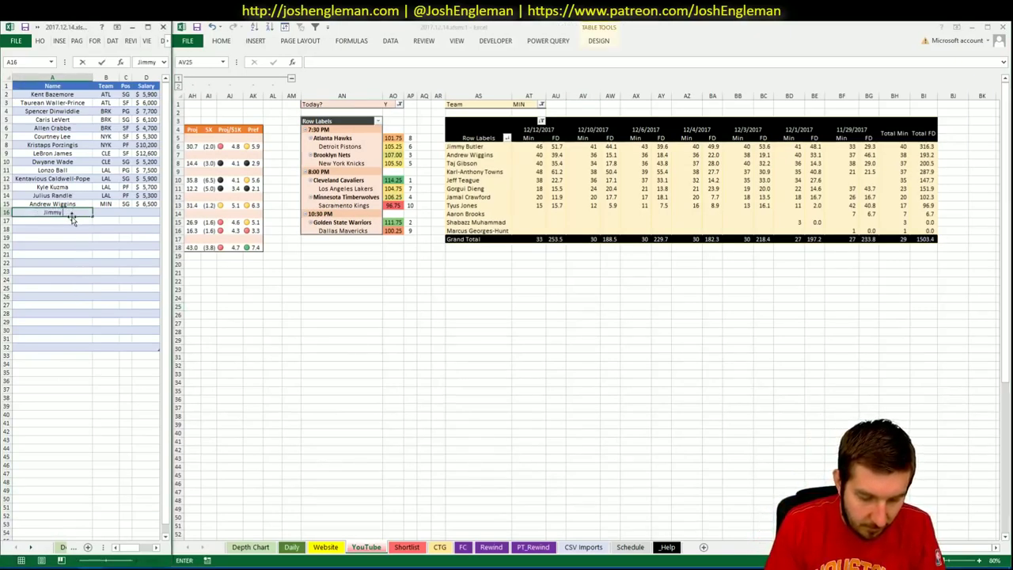
text( Butler)
key(Return)
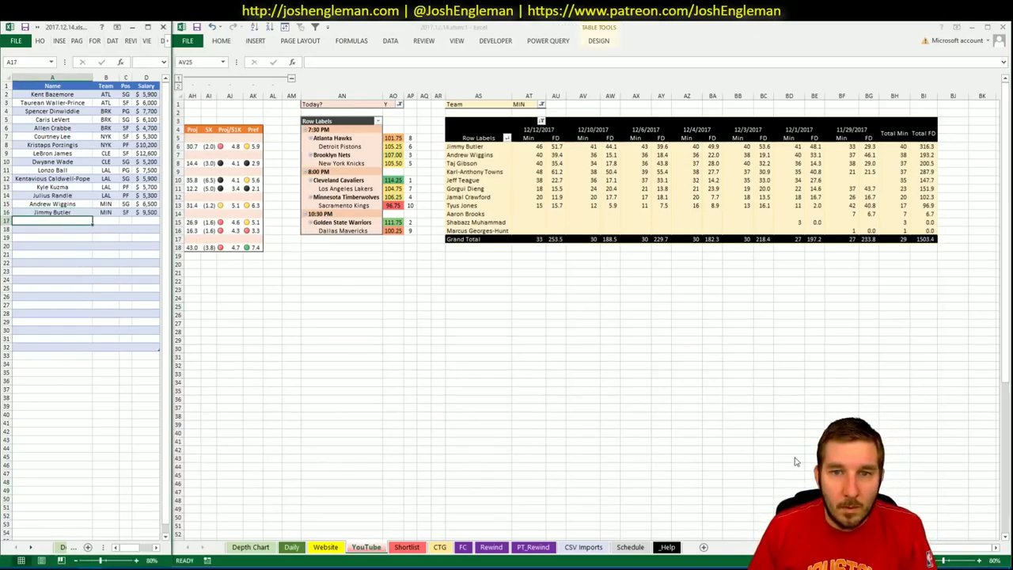
Compare the MIN projections with the game log and add Karl-Anthony Towns, correctly spelled, to the shortlist below Jimmy Butler.
click(583, 306)
scroll(453, 299, left, 5)
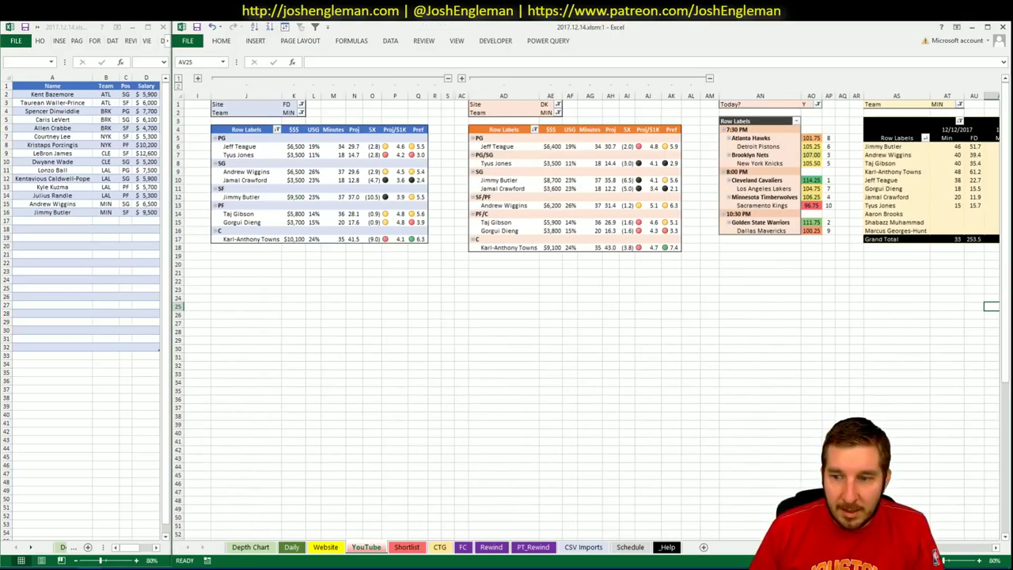
scroll(936, 556, right, 5)
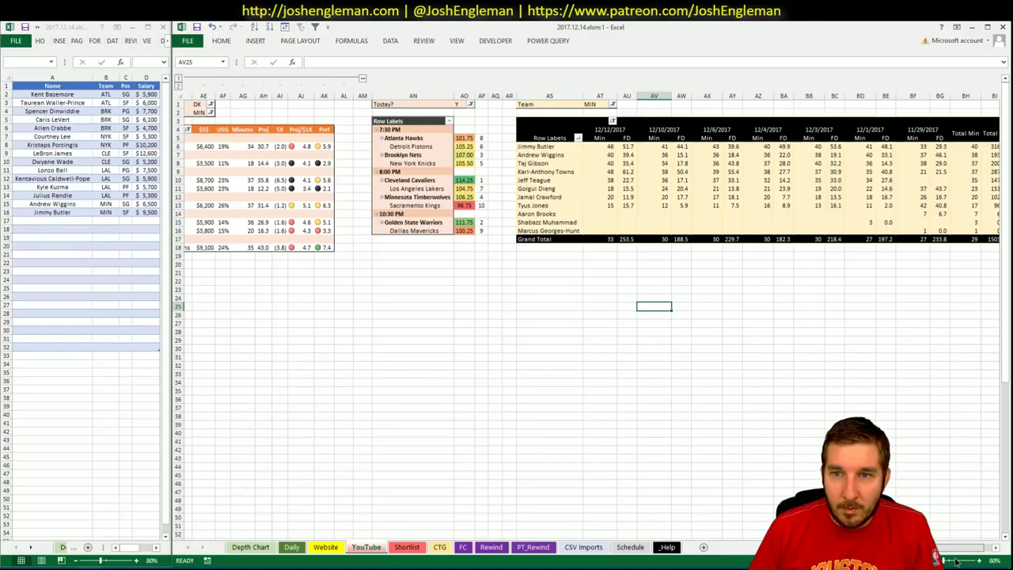
scroll(956, 561, left, 5)
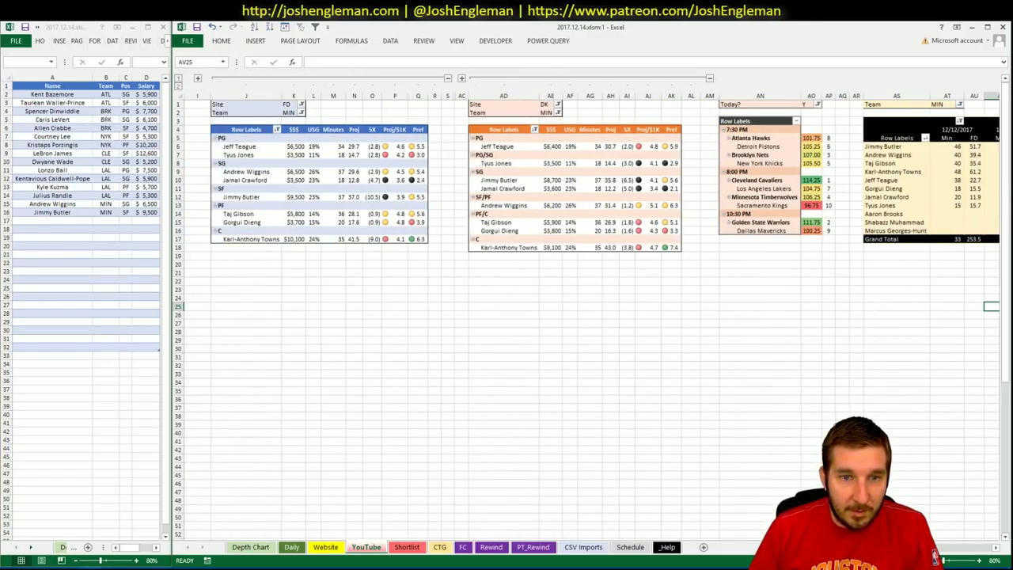
scroll(941, 560, right, 5)
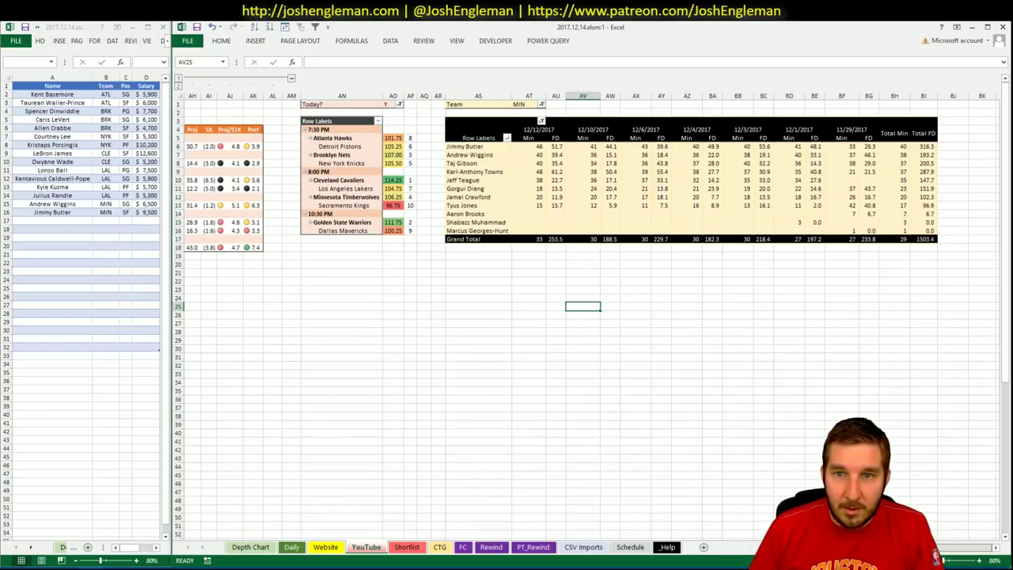
click(57, 219)
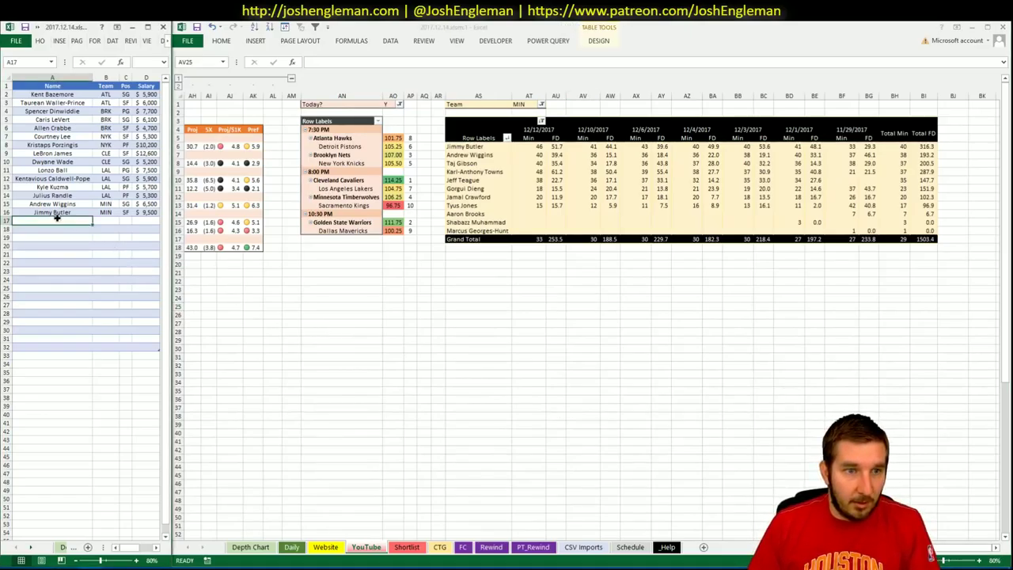
text(Karl-Anthony Towns)
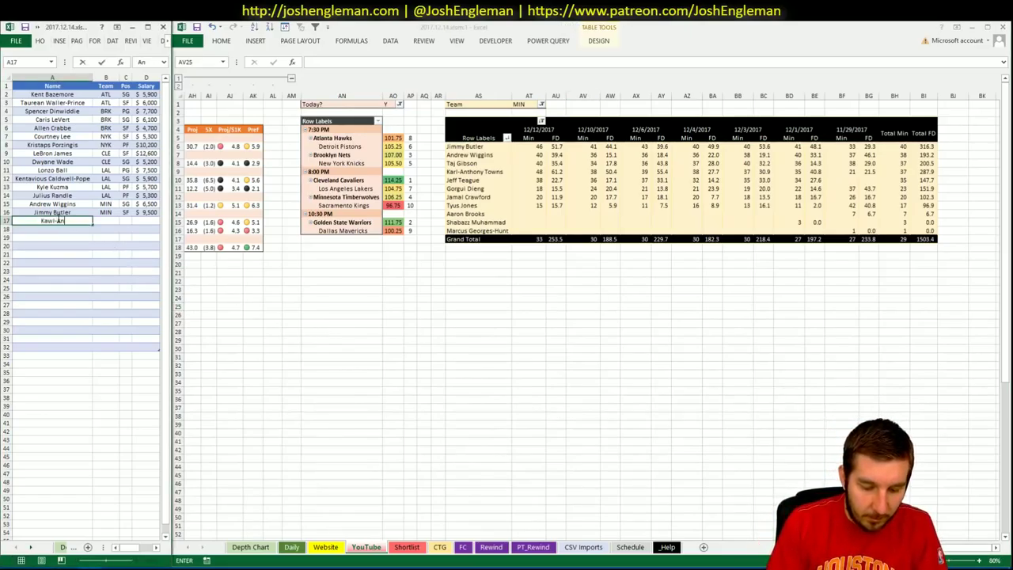
key(Return)
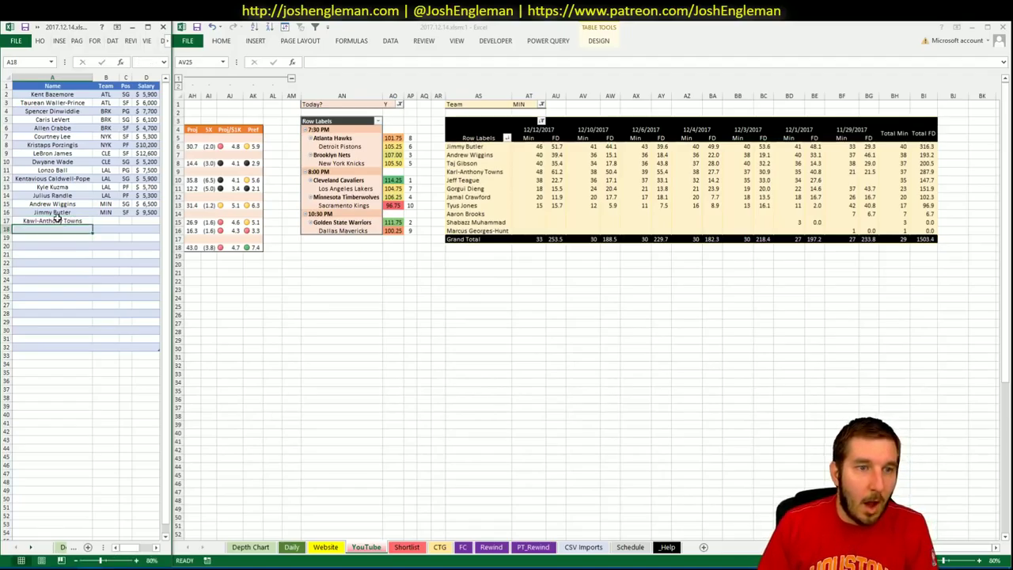
double_click(59, 219)
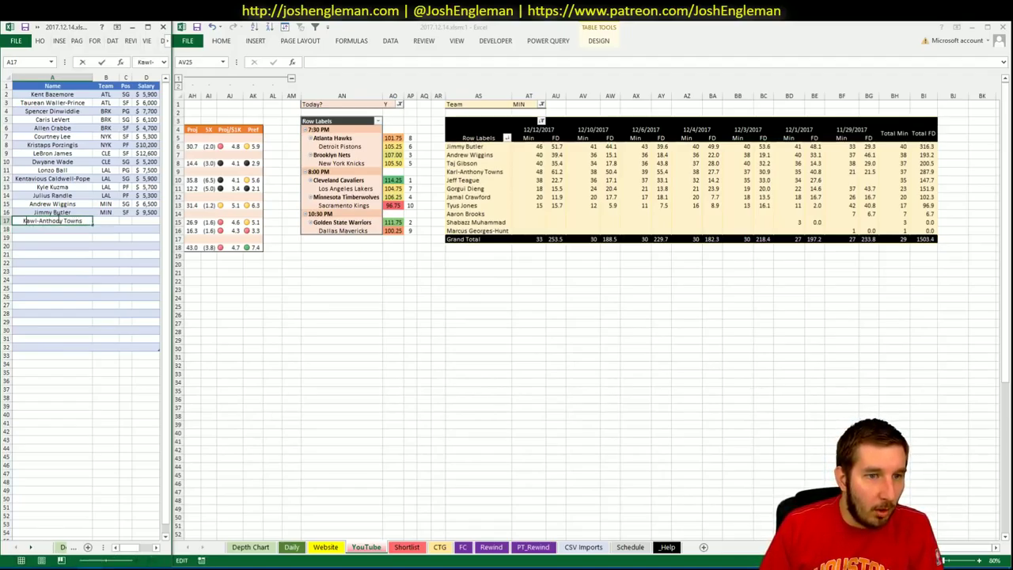
key(Return)
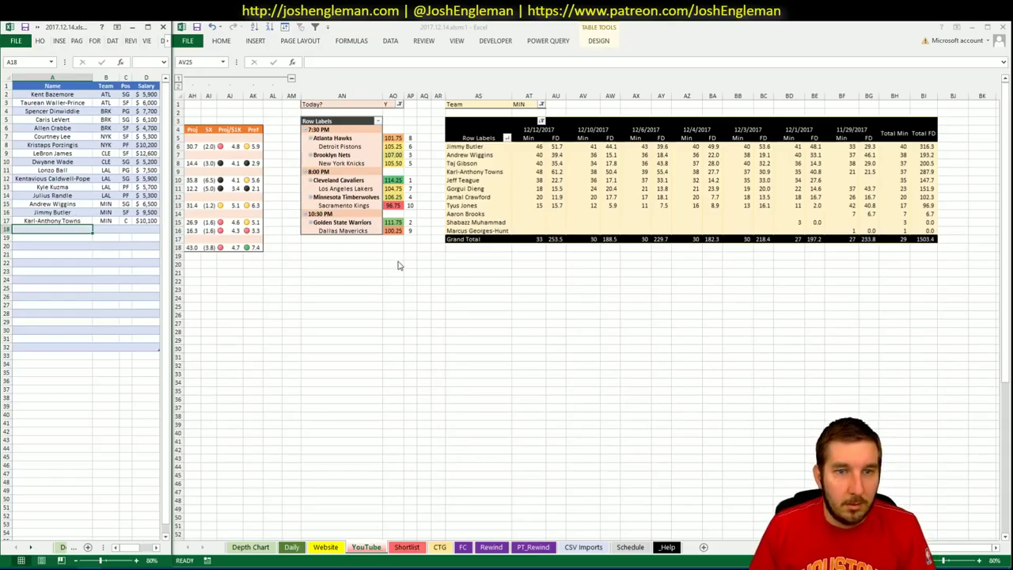
Set the Team filter of both the FD and DK projection tables to SAC.
click(399, 266)
scroll(387, 109, left, 8)
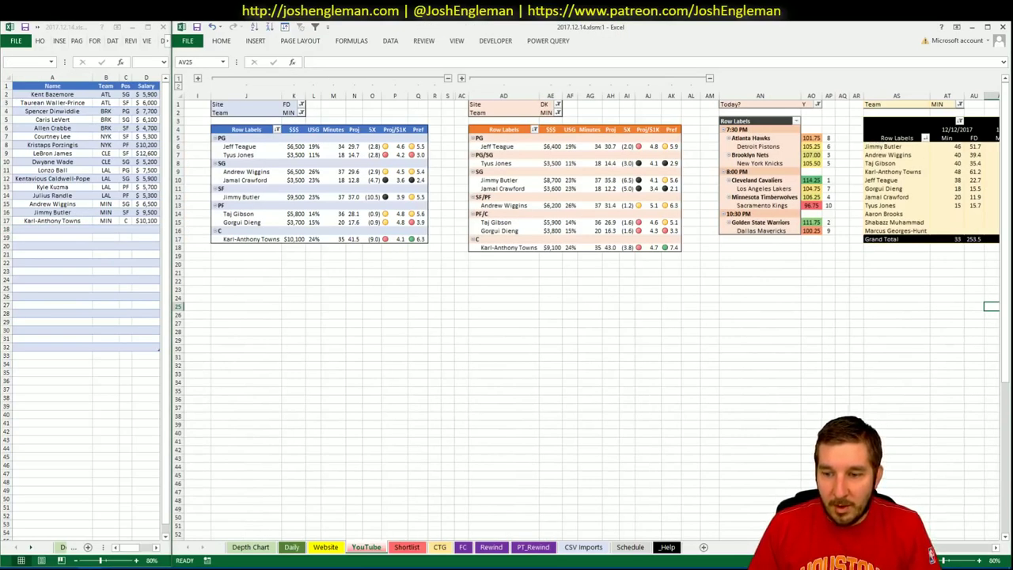
click(289, 112)
text(SAC)
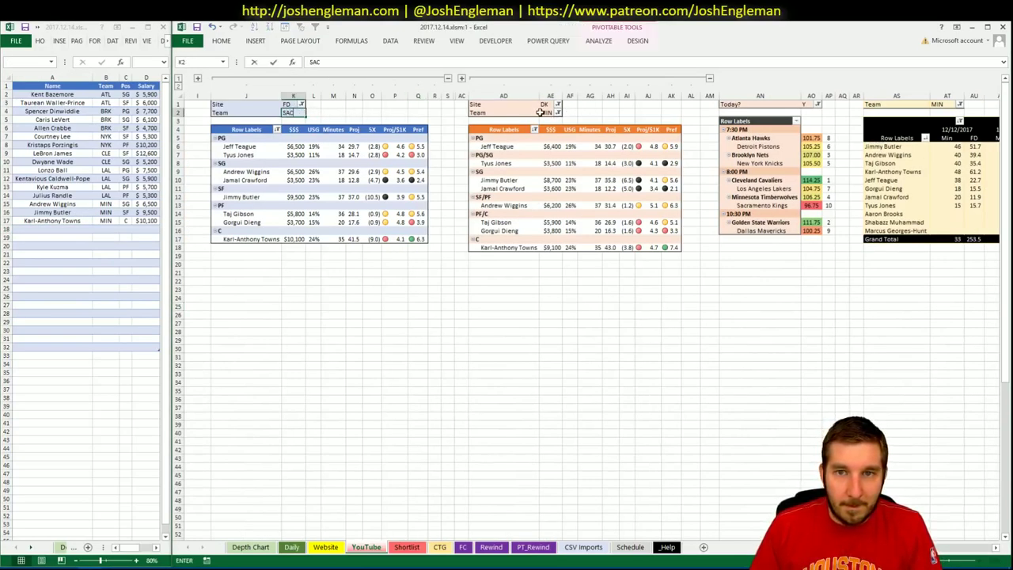
click(541, 112)
text(SAC)
key(Return)
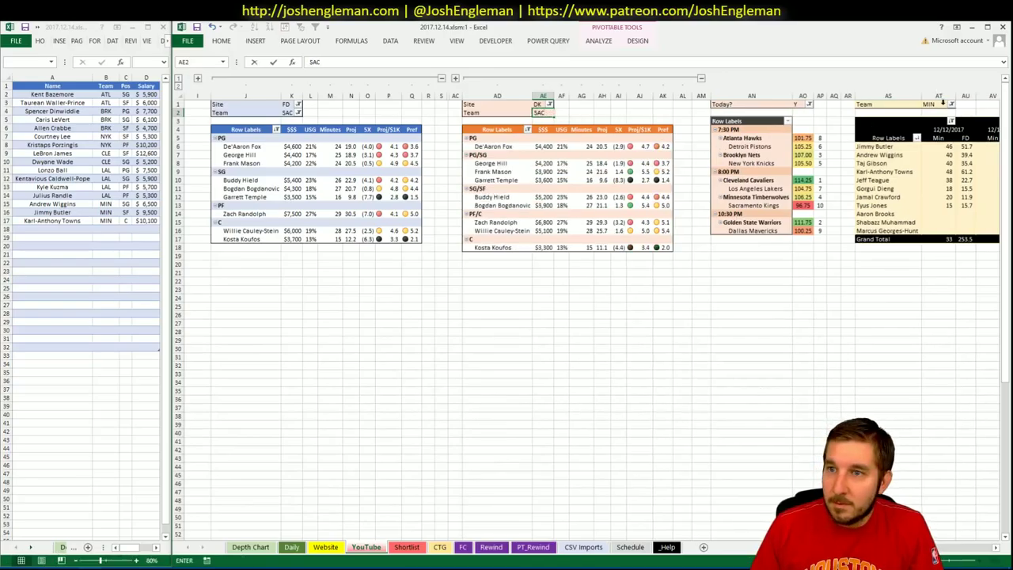
Set the Team filter of the game log table to SAC.
click(940, 104)
text(SAC)
key(Return)
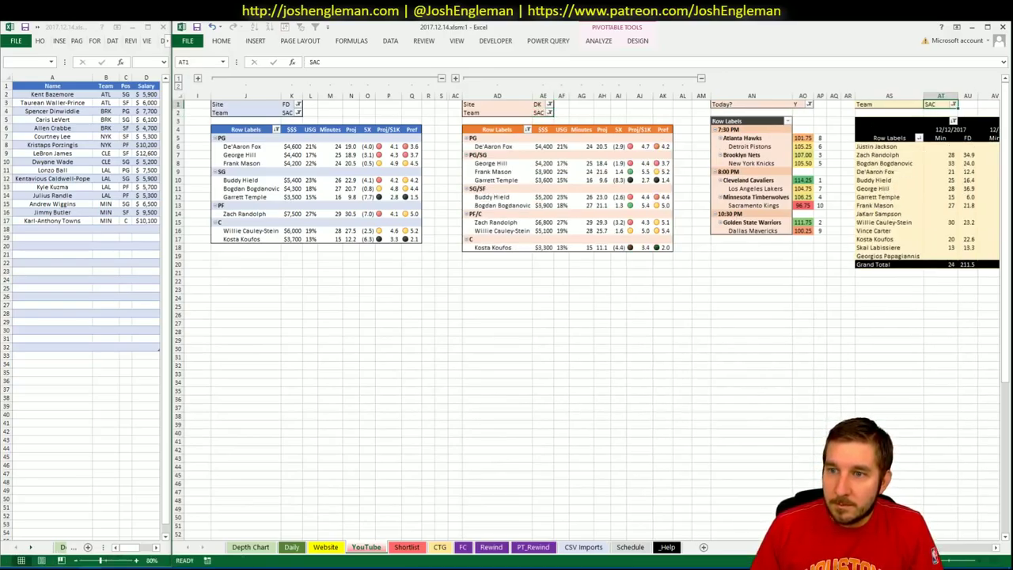
click(588, 356)
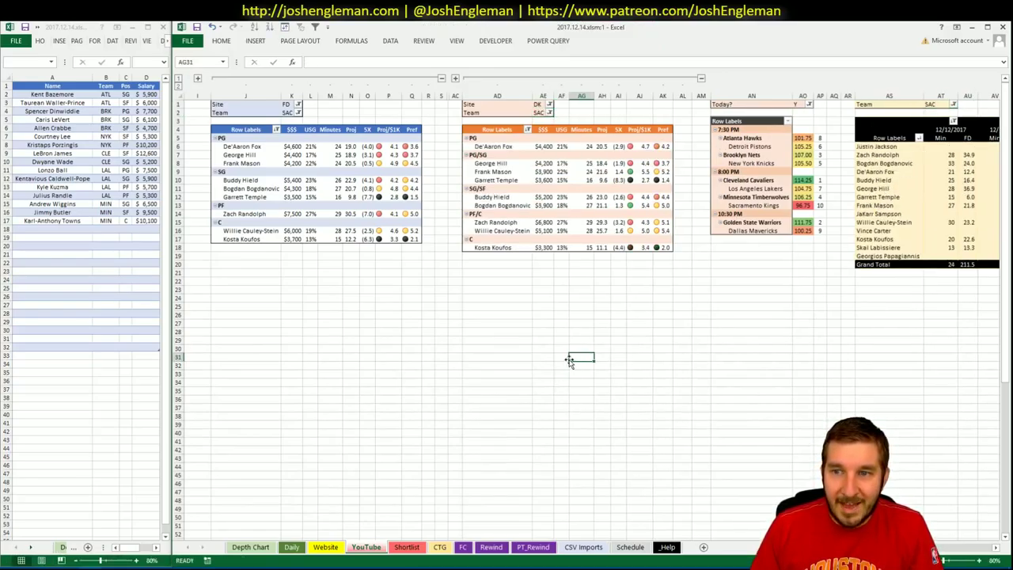
Switch to Cleaning the Glass in the browser and open the Sacramento Kings team page through the player/team search.
key(alt+Tab)
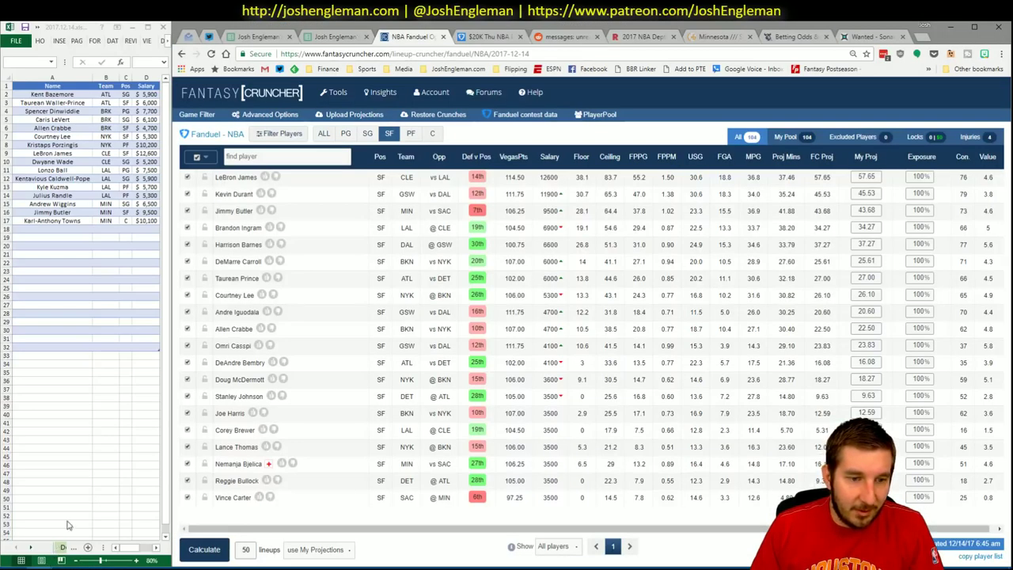
click(716, 36)
click(334, 116)
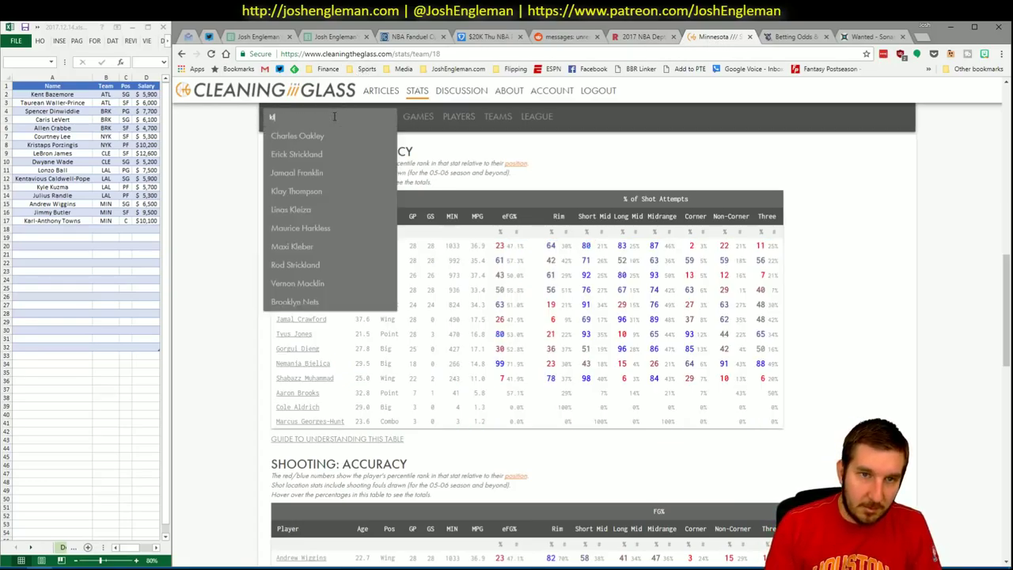
text(k)
key(BackSpace)
text(sac)
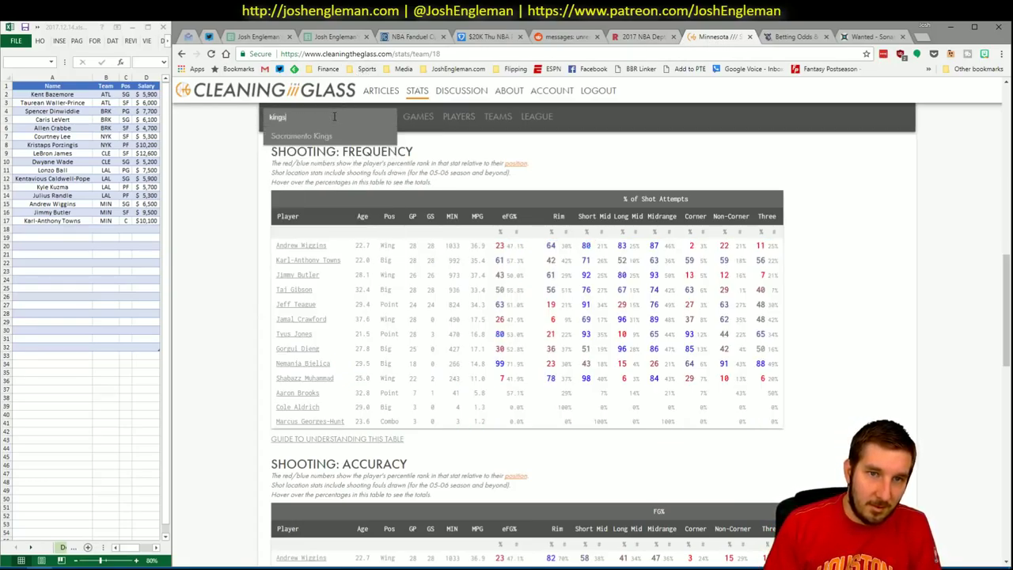
key(Return)
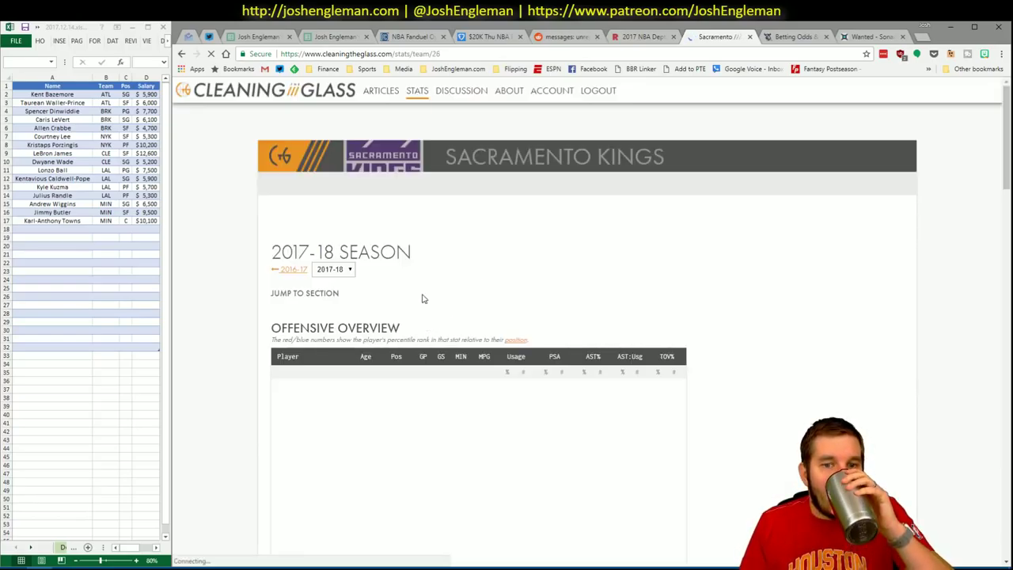
Copy the Kings' Shooting: Frequency player rows into the CTG sheet of the Excel workbook and set the opponent to MIN.
scroll(420, 302, down, 5)
drag(791, 465, 297, 257)
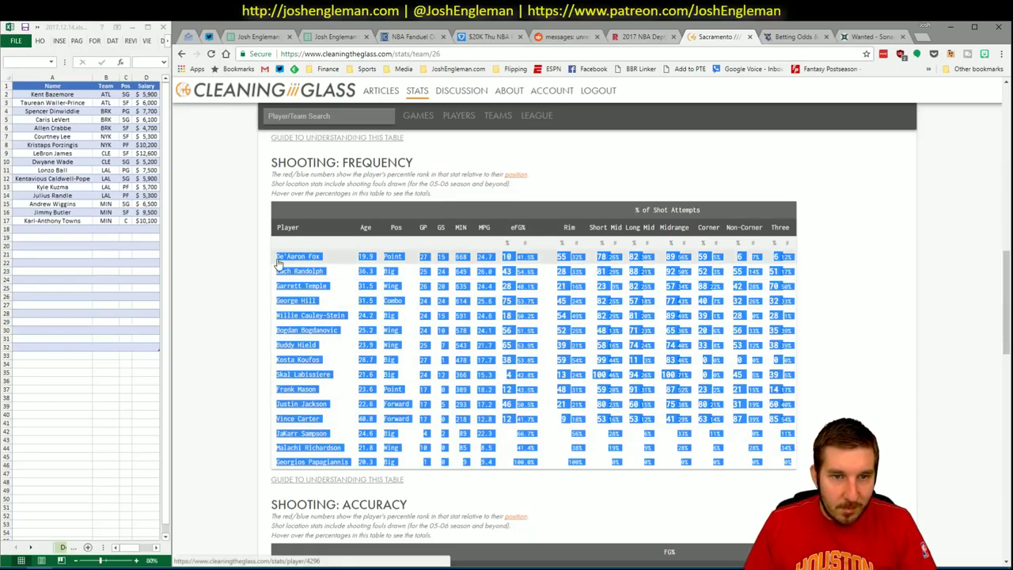
key(alt+Tab)
click(439, 547)
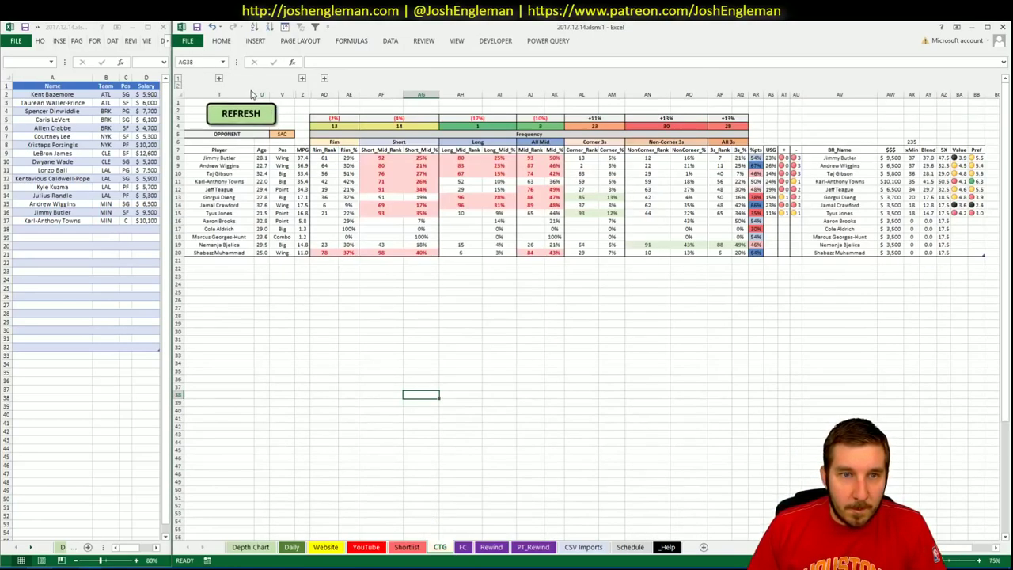
click(282, 133)
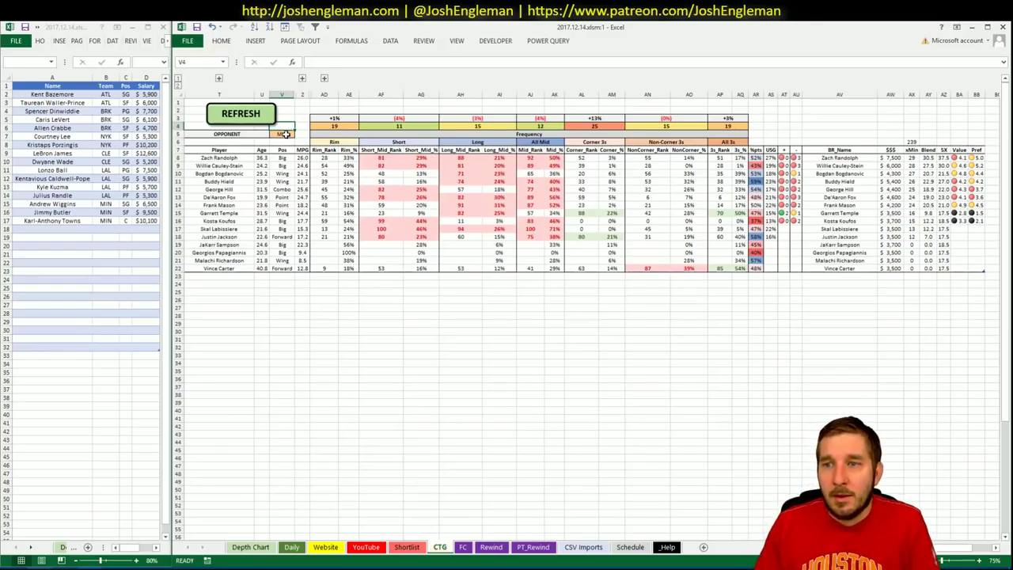
Return to the YouTube sheet, compare the SAC projections with the game log and add Frank Mason to the shortlist below Karl-Anthony Towns.
click(360, 547)
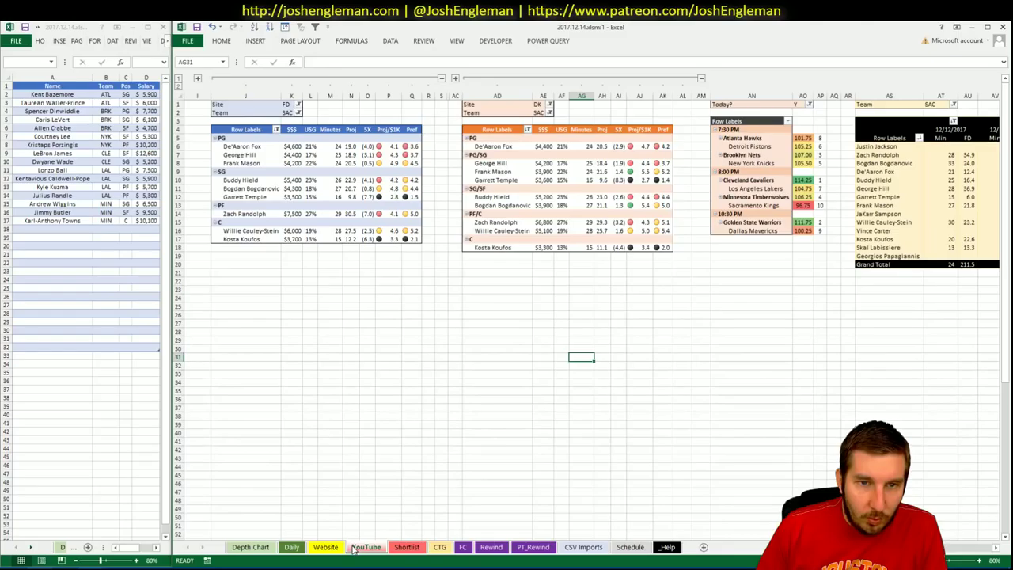
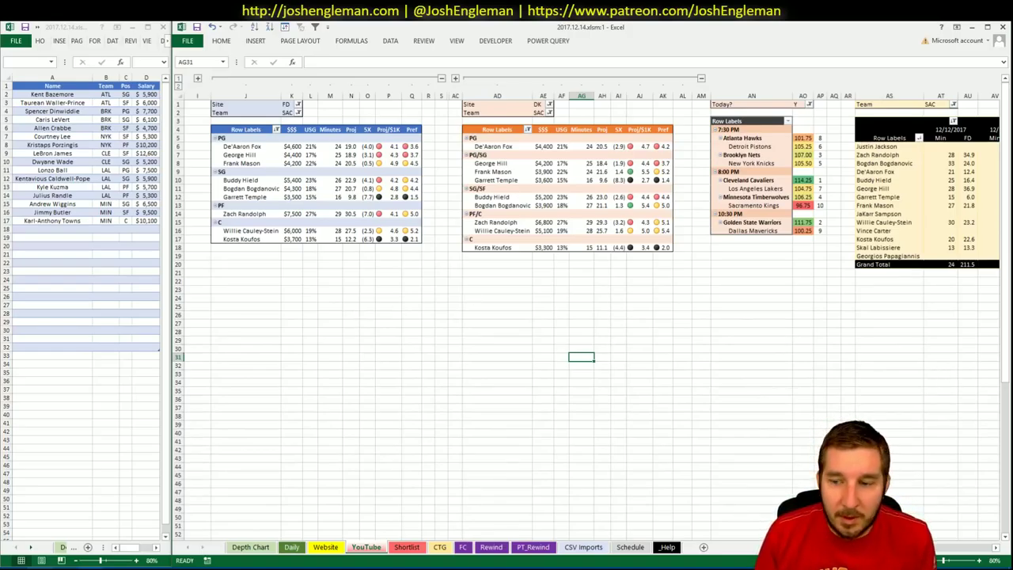
scroll(972, 559, right, 10)
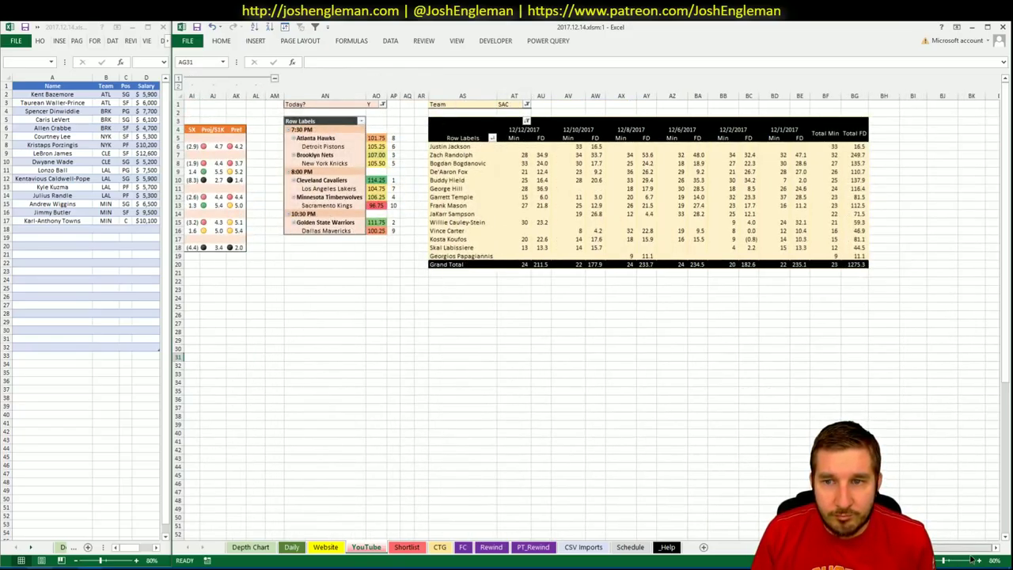
scroll(592, 316, left, 10)
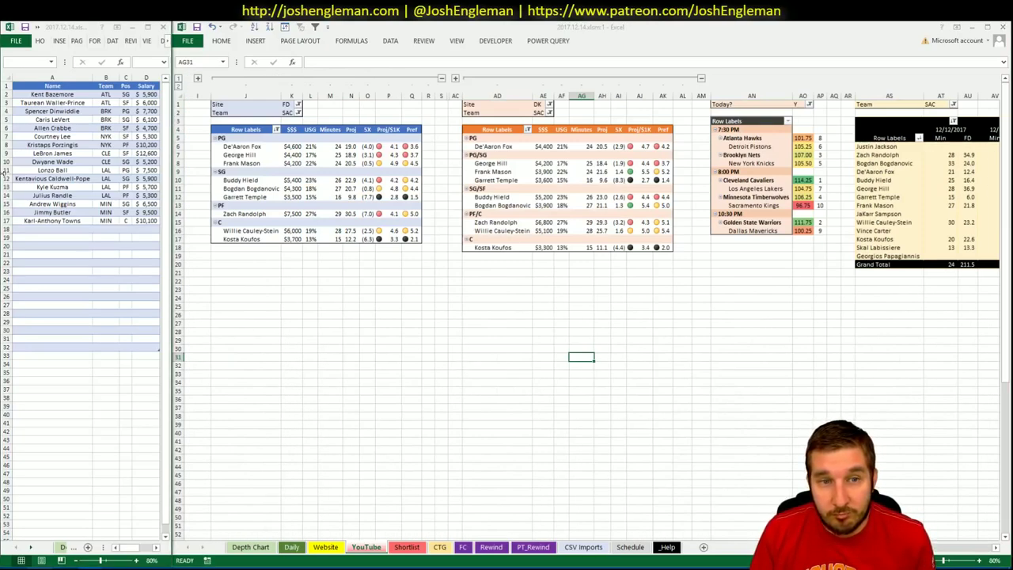
click(69, 231)
text(Frank Mason)
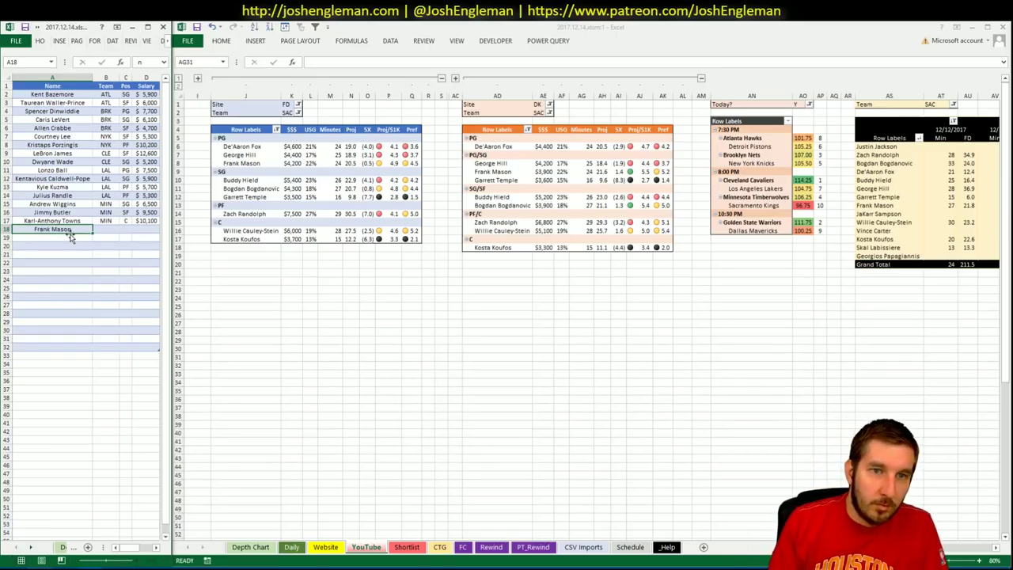
key(Return)
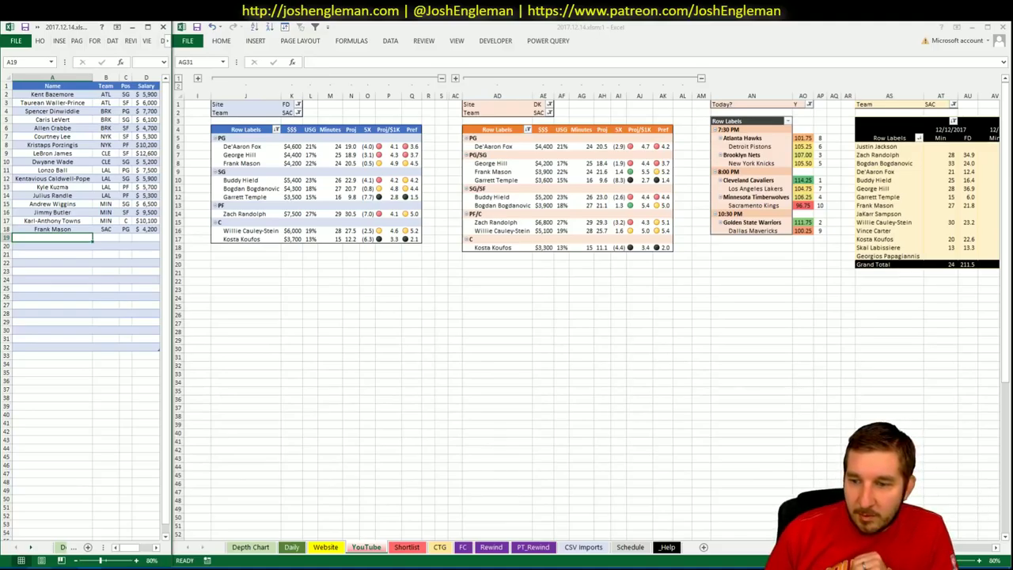
Review the SAC players' recent games against their projections and add Bogdan Bogdanovic to the shortlist below Frank Mason.
click(582, 357)
scroll(463, 356, right, 3)
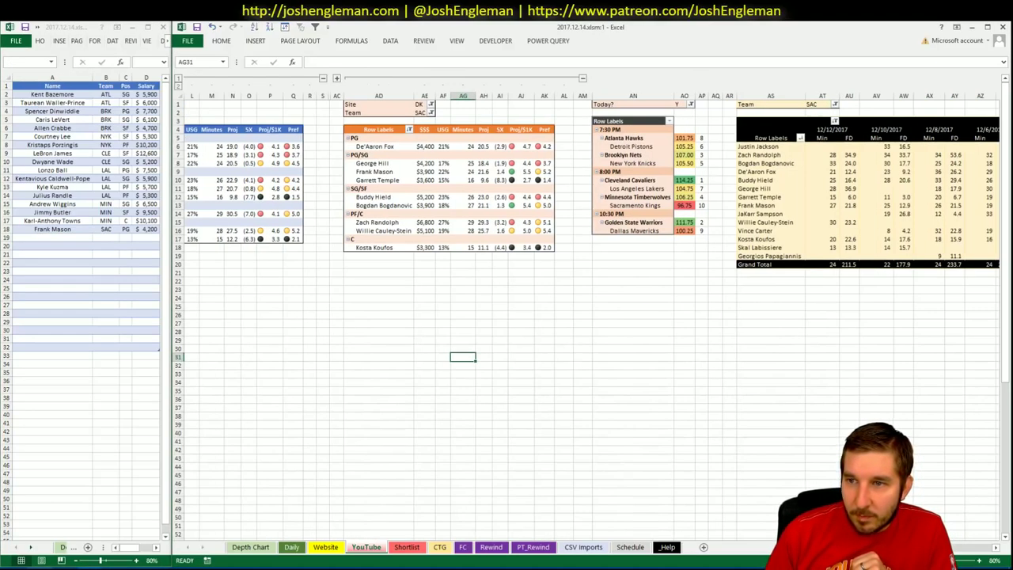
scroll(592, 309, right, 10)
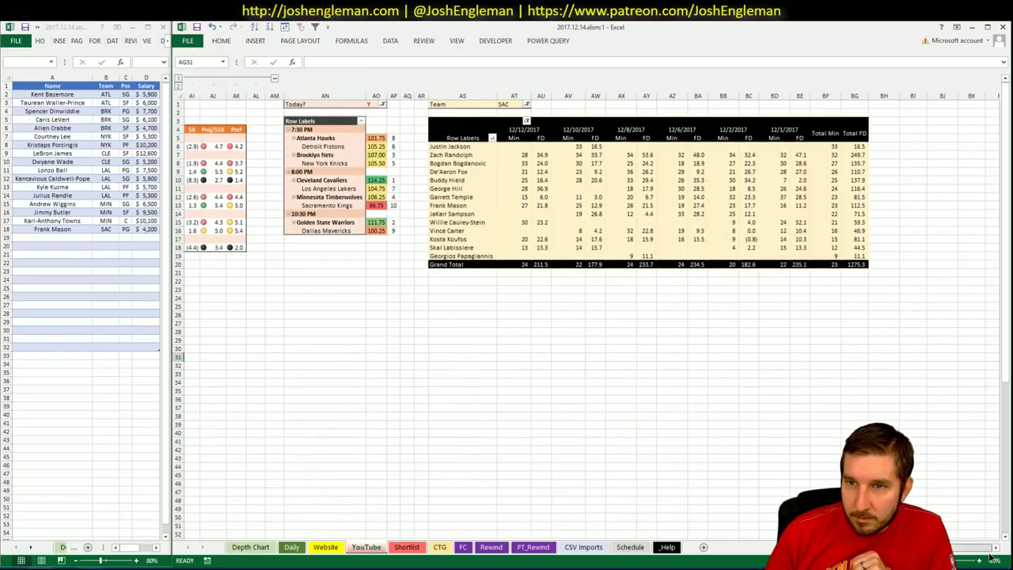
scroll(991, 557, left, 13)
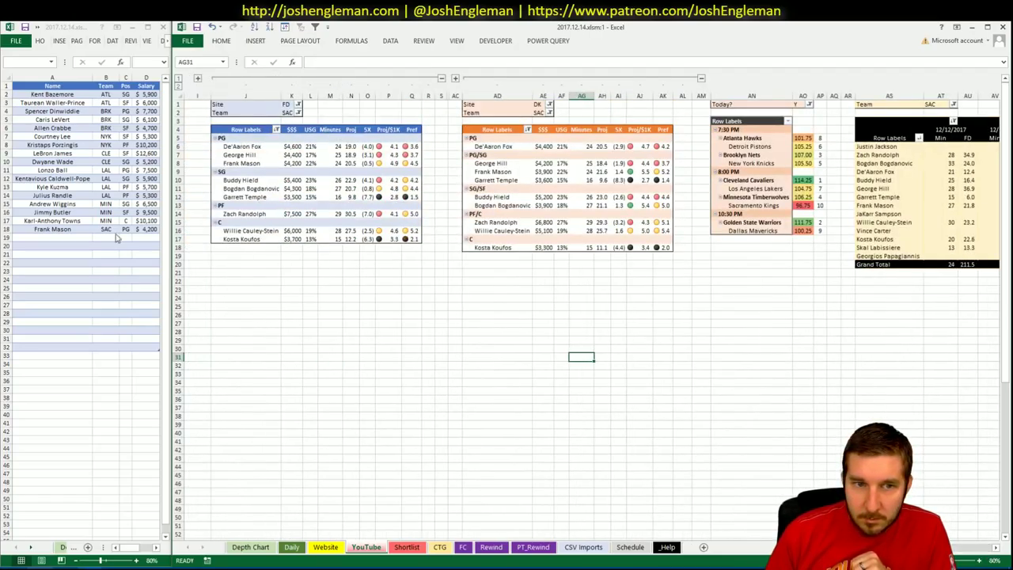
click(79, 237)
text(Bogd)
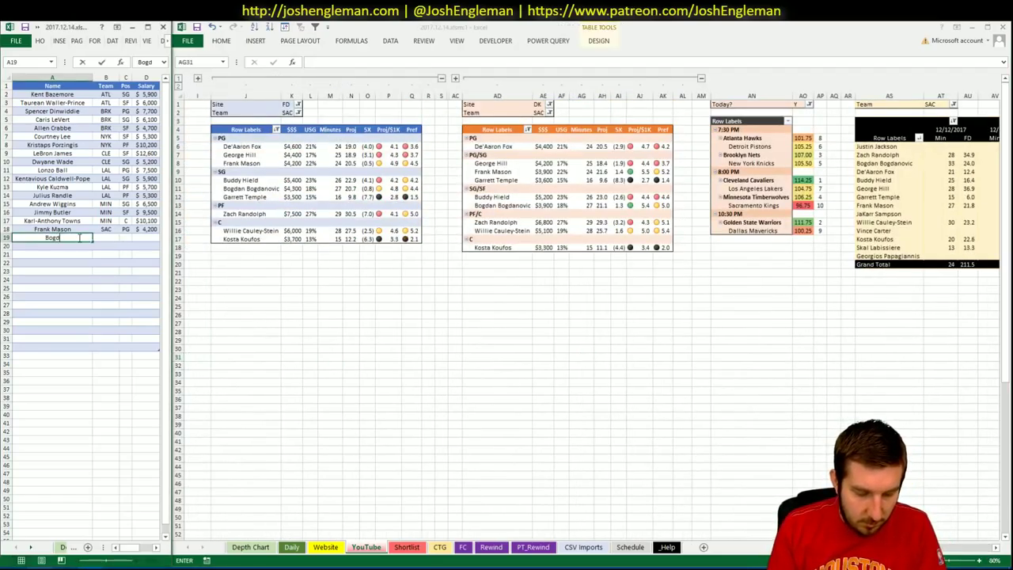
text(an Bogdanovic)
key(Return)
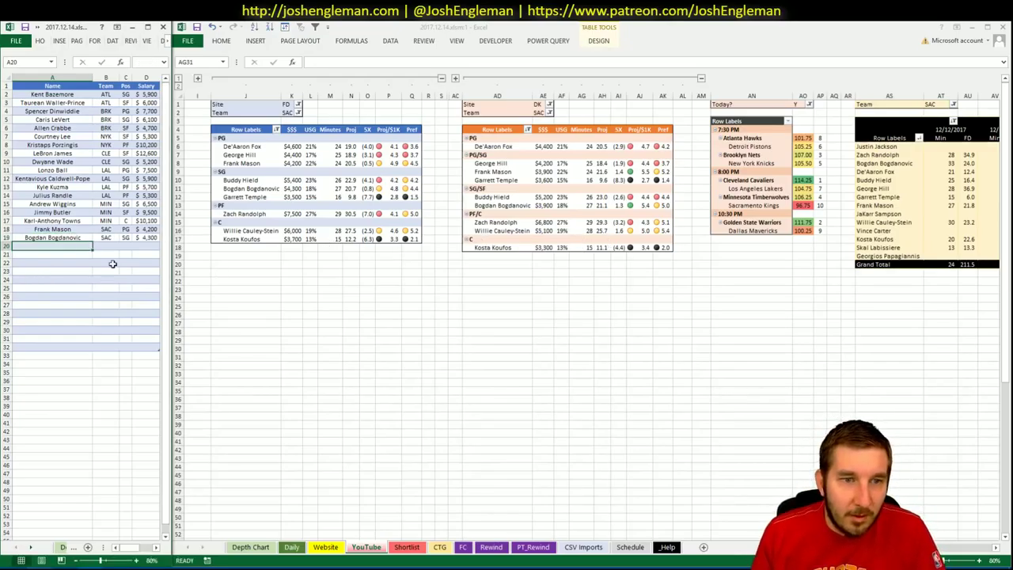
click(265, 271)
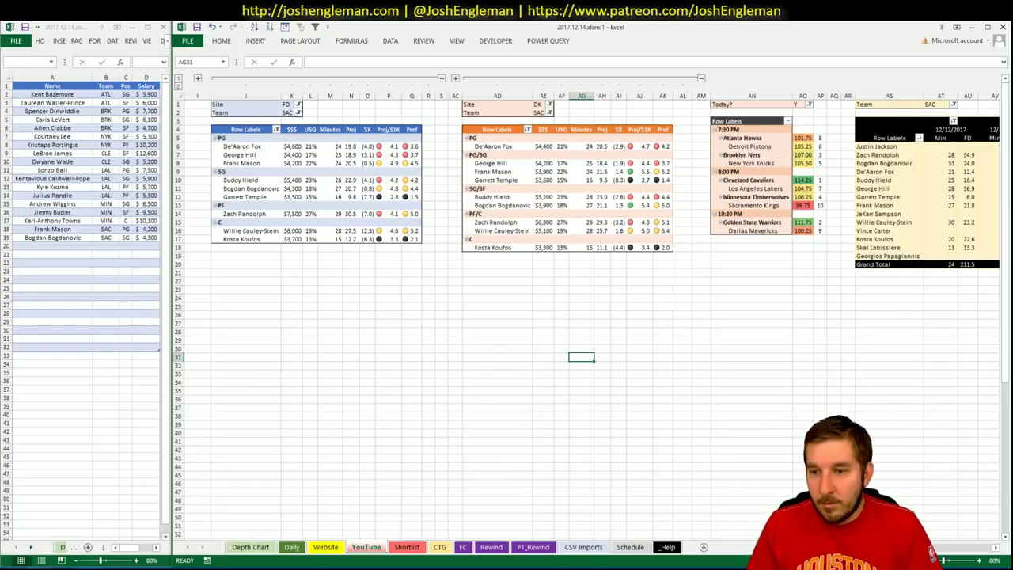
scroll(935, 554, right, 6)
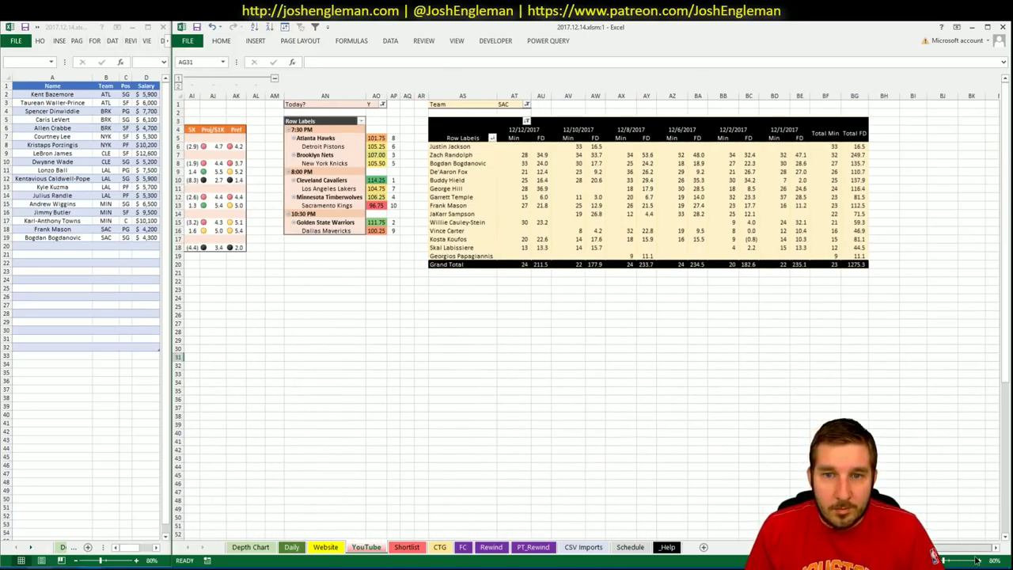
scroll(978, 559, left, 6)
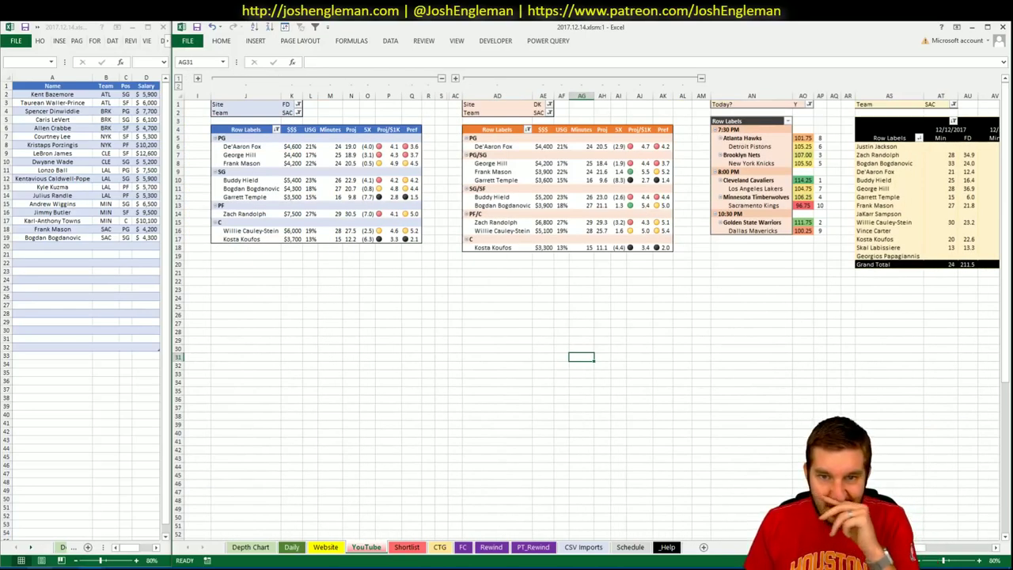
Set the Team filter of the FD and DK projection tables and of the game log to GSW.
click(320, 154)
click(289, 113)
text(GSW)
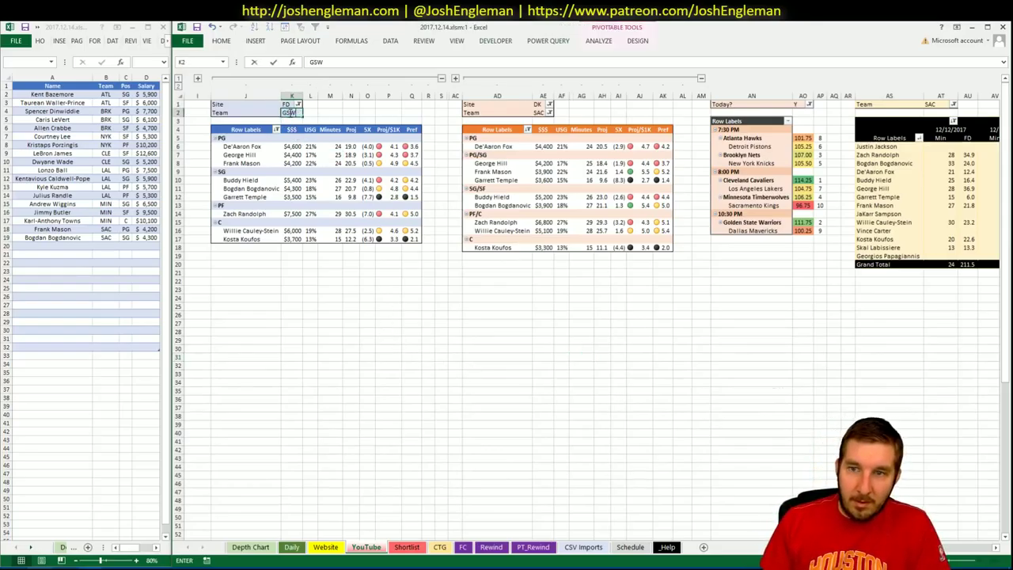
key(Return)
click(537, 112)
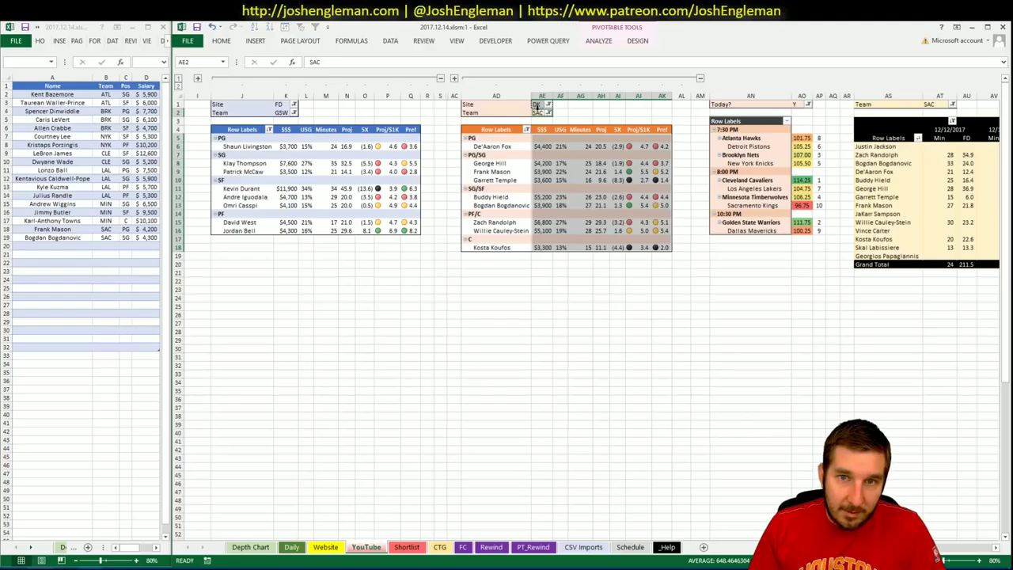
text(GSW)
key(Return)
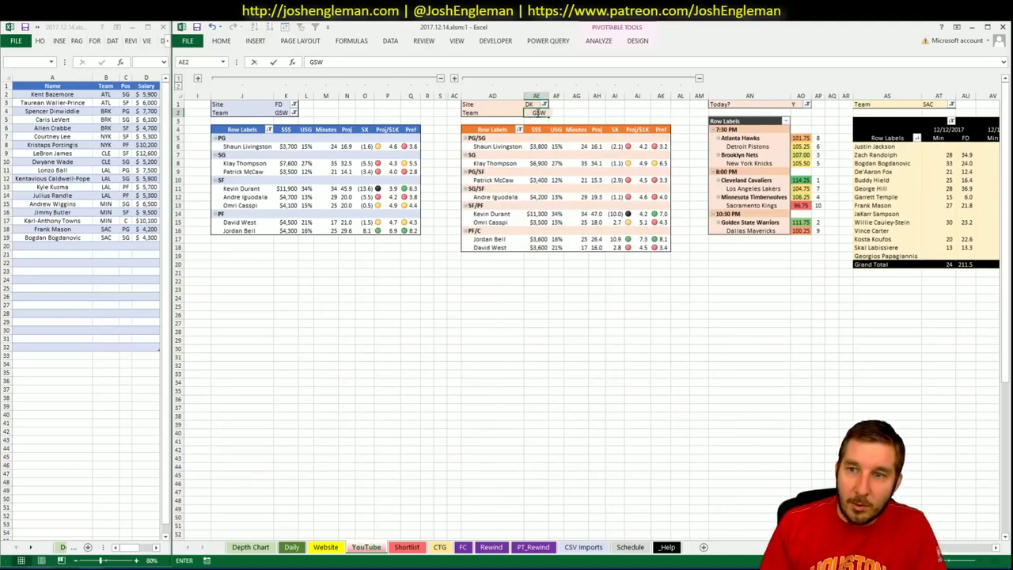
click(929, 104)
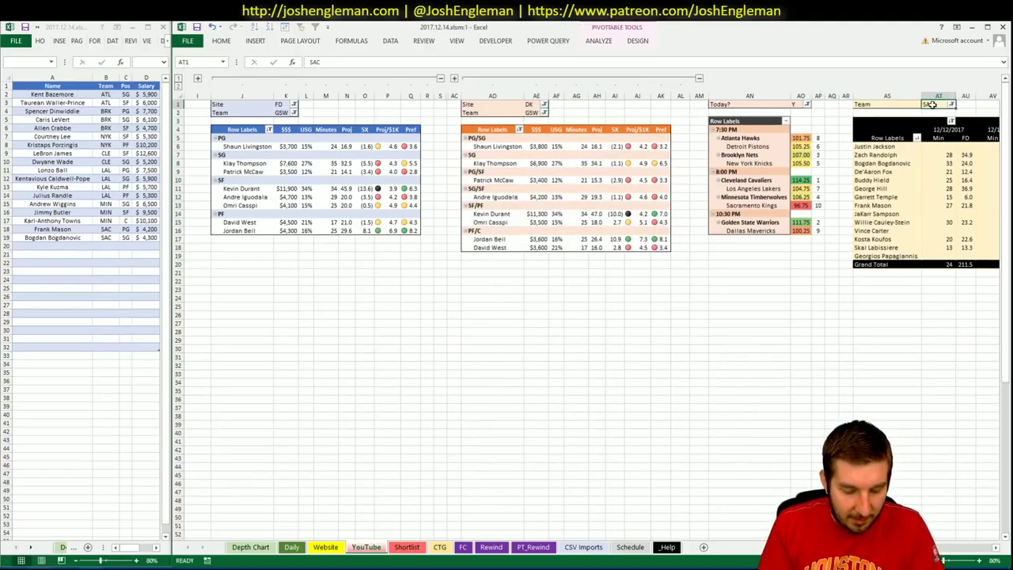
text(GSW)
key(Return)
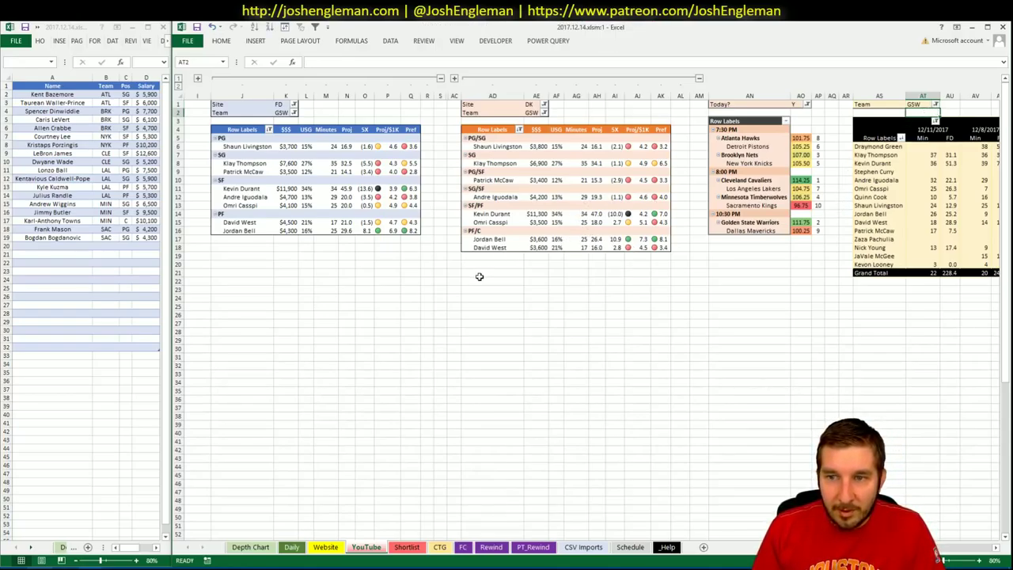
Review the GSW projections and add Jordan Bell to the shortlist below Bogdan Bogdanovic.
click(412, 289)
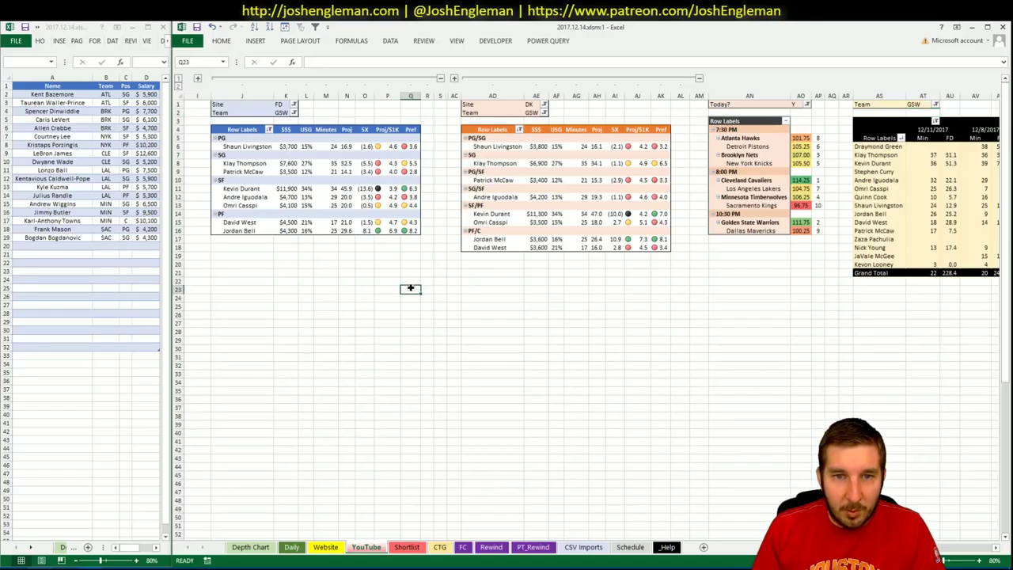
click(361, 263)
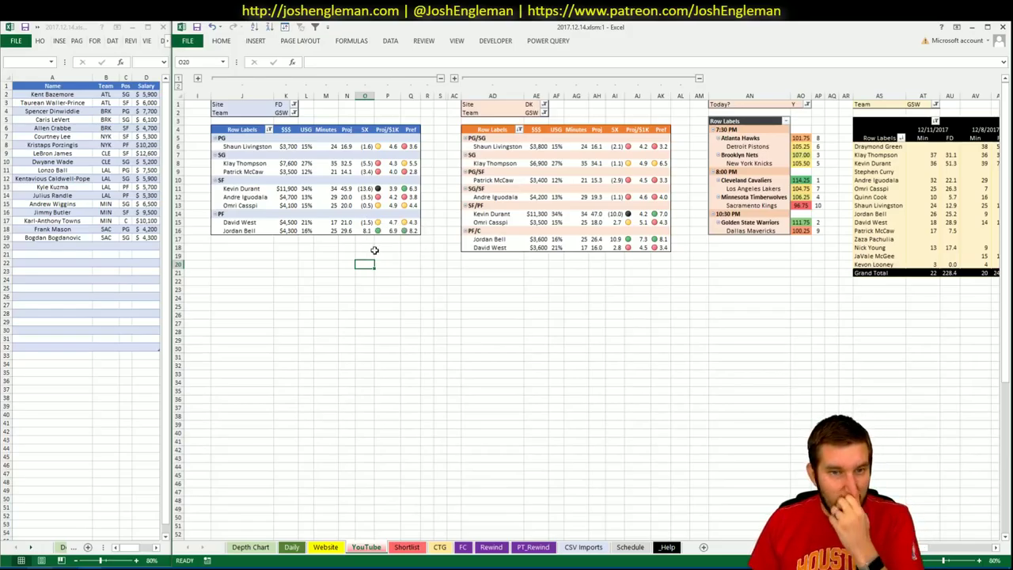
click(63, 274)
key(alt+Tab)
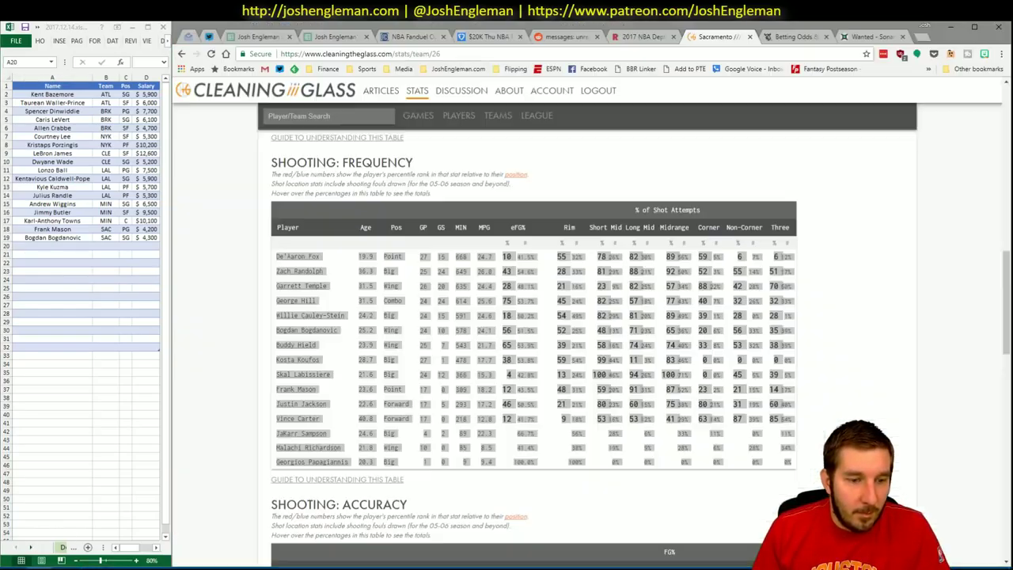
text(Jordan)
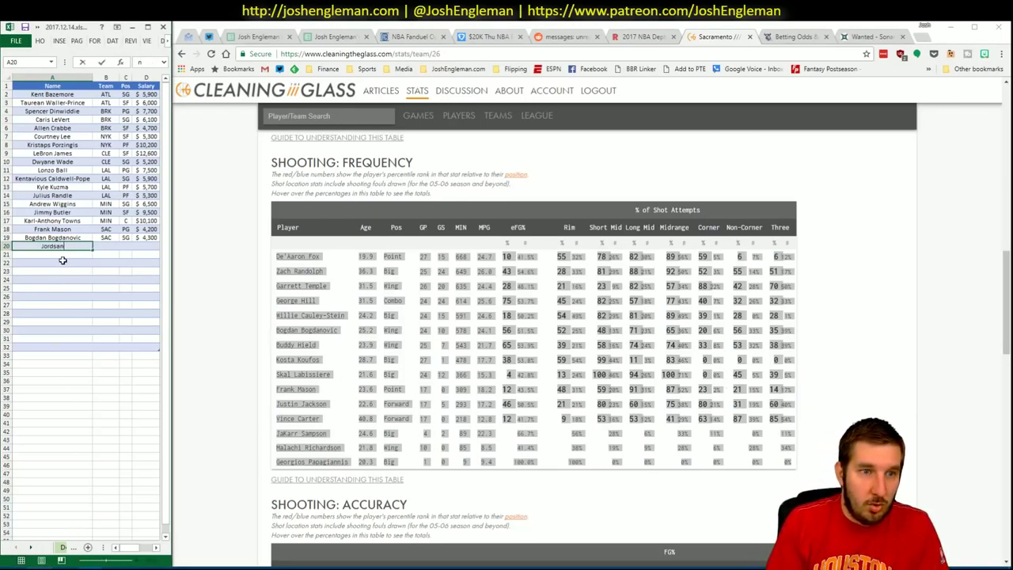
text( Bell)
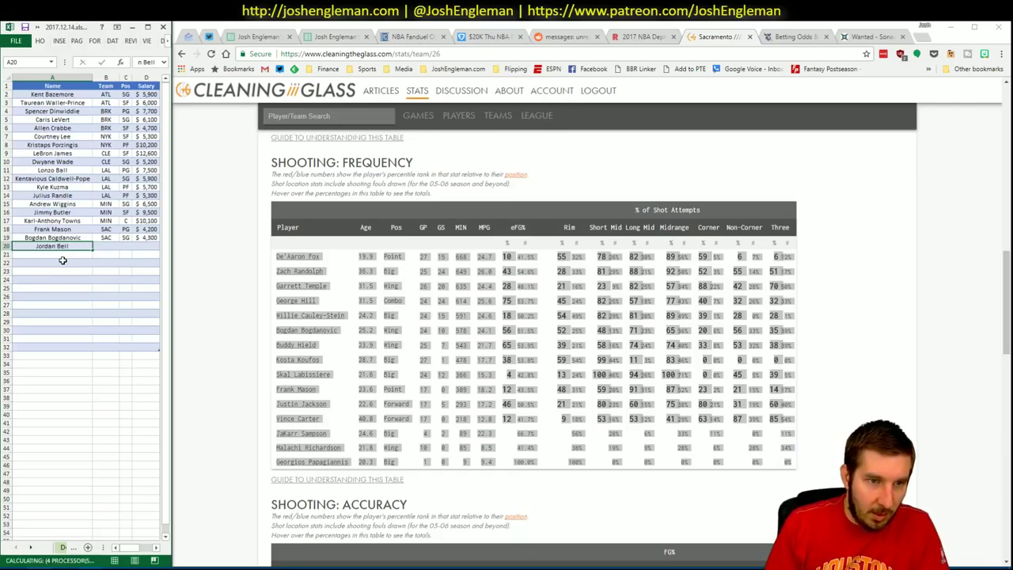
key(Return)
Switch to Cleaning the Glass in the browser, open the Golden State Warriors page and select all player rows of the Shooting: Frequency table.
key(alt+Tab)
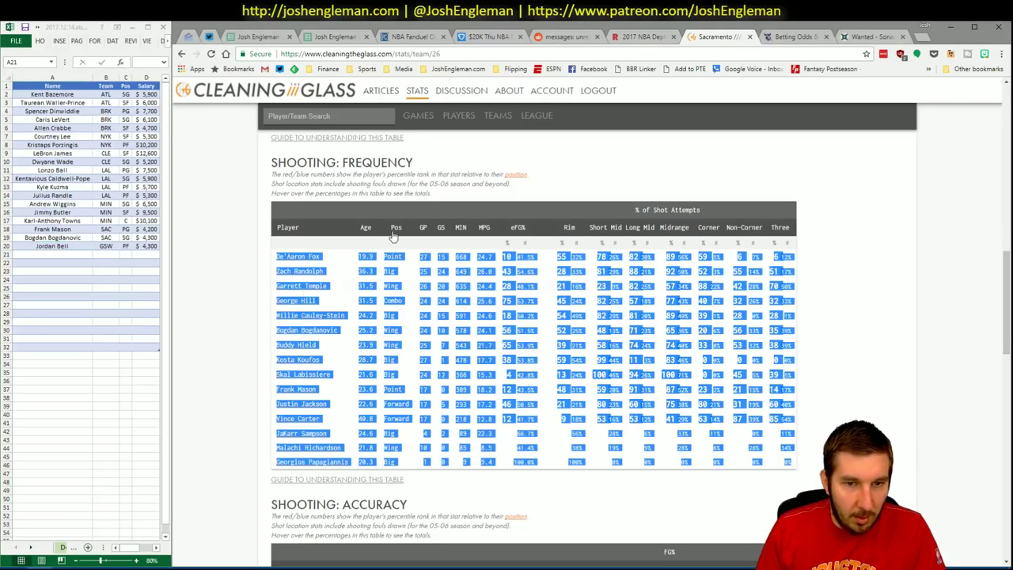
click(354, 116)
text(warriors)
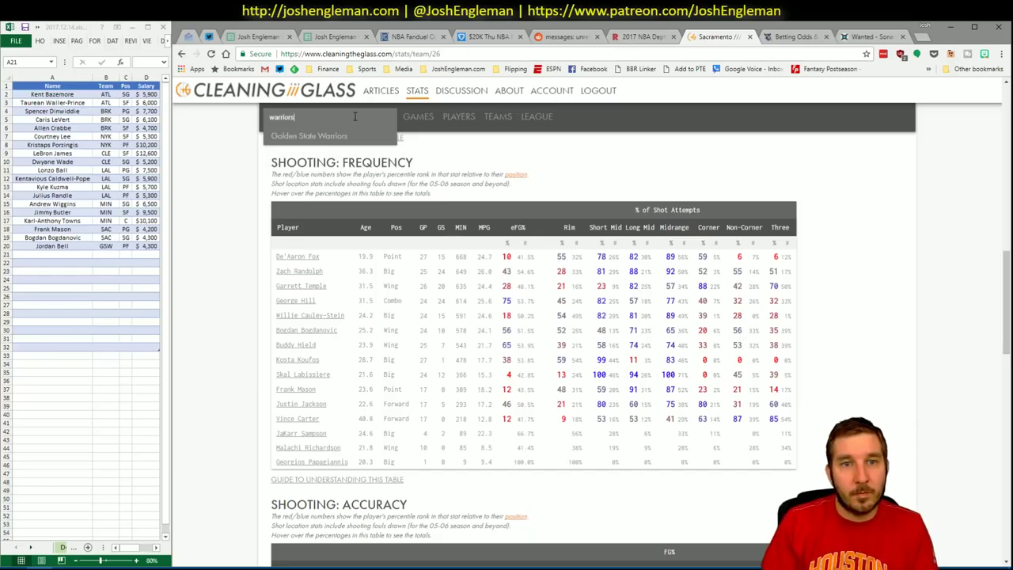
key(Return)
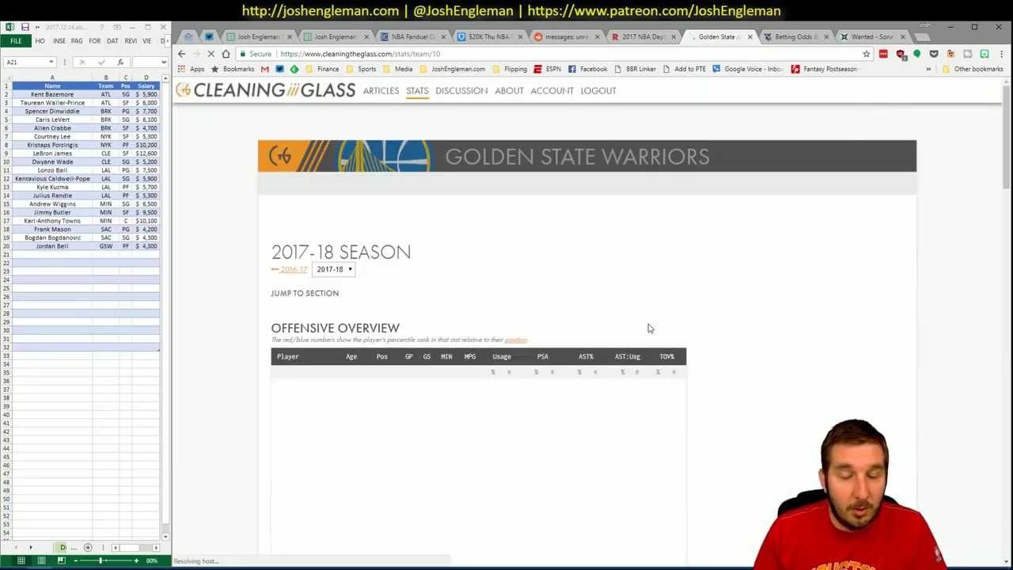
click(425, 308)
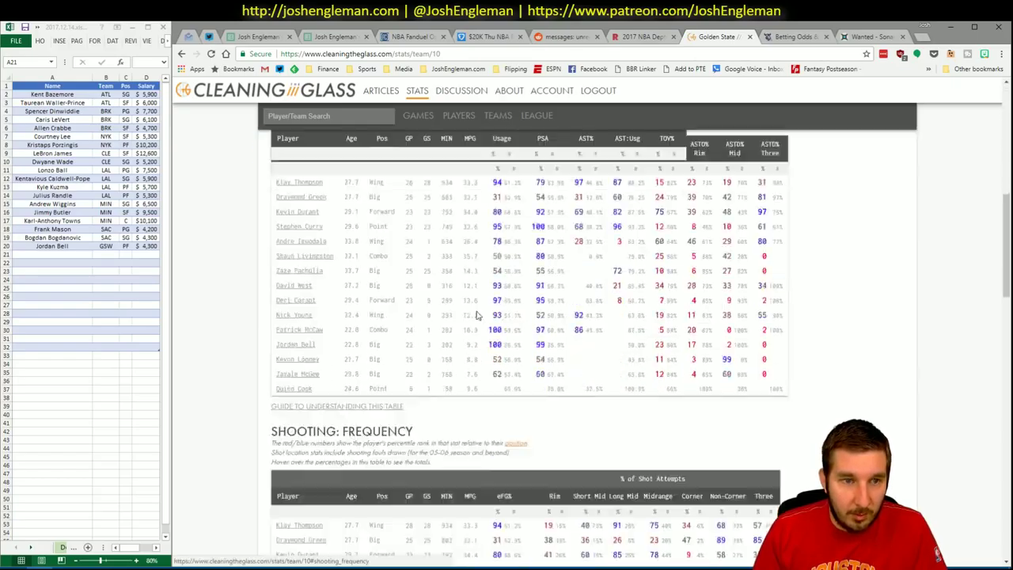
drag(769, 461, 280, 257)
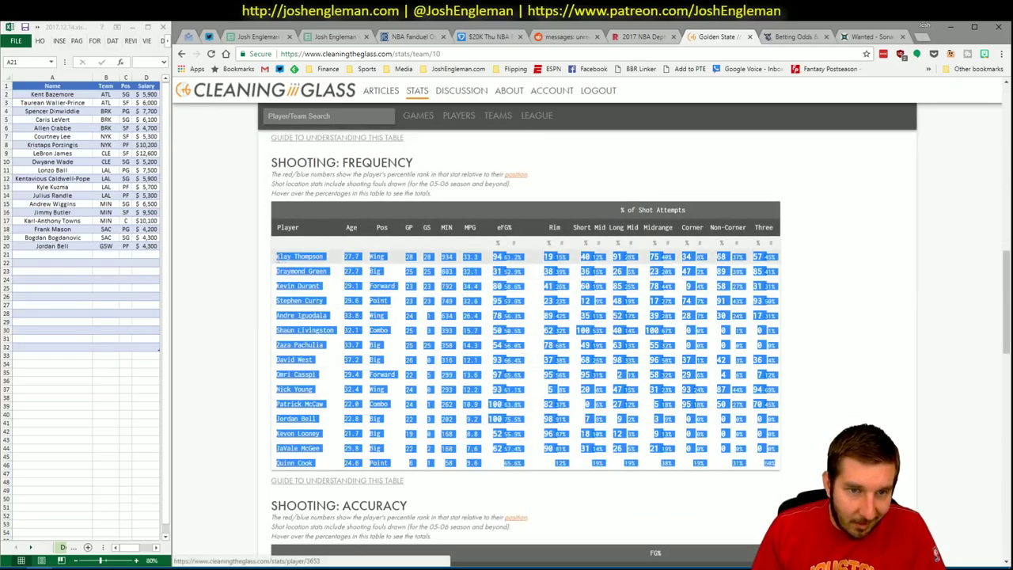
Return to Excel, load the Warriors' shooting data into the CTG sheet and set its opponent to DAL.
click(52, 254)
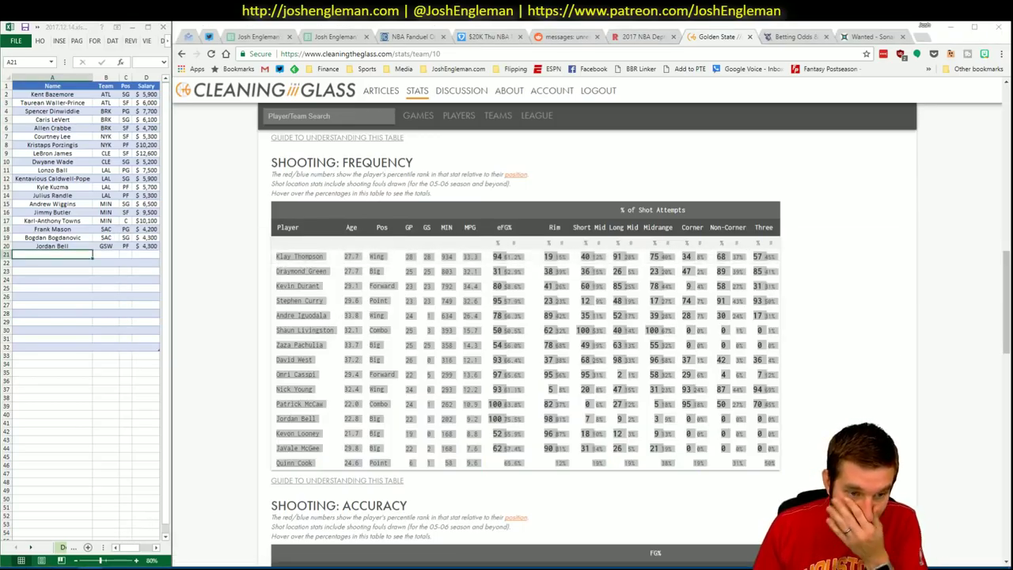
click(72, 543)
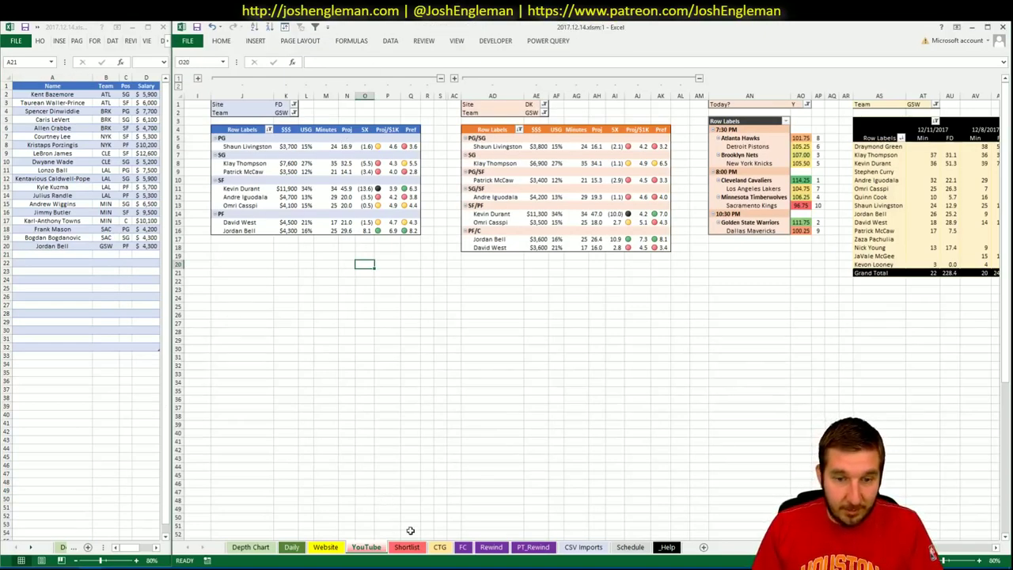
click(439, 546)
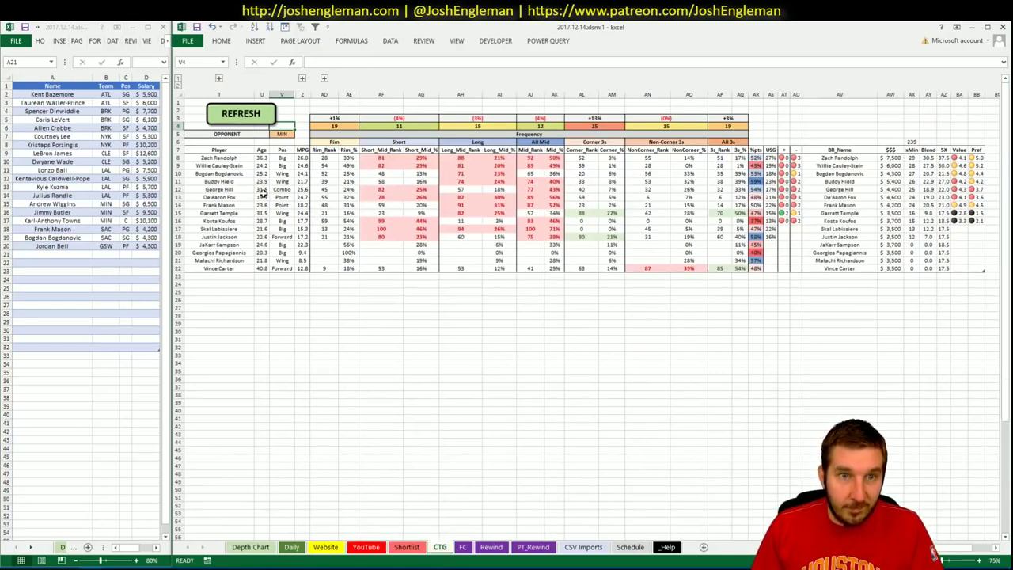
click(282, 133)
text(DAL)
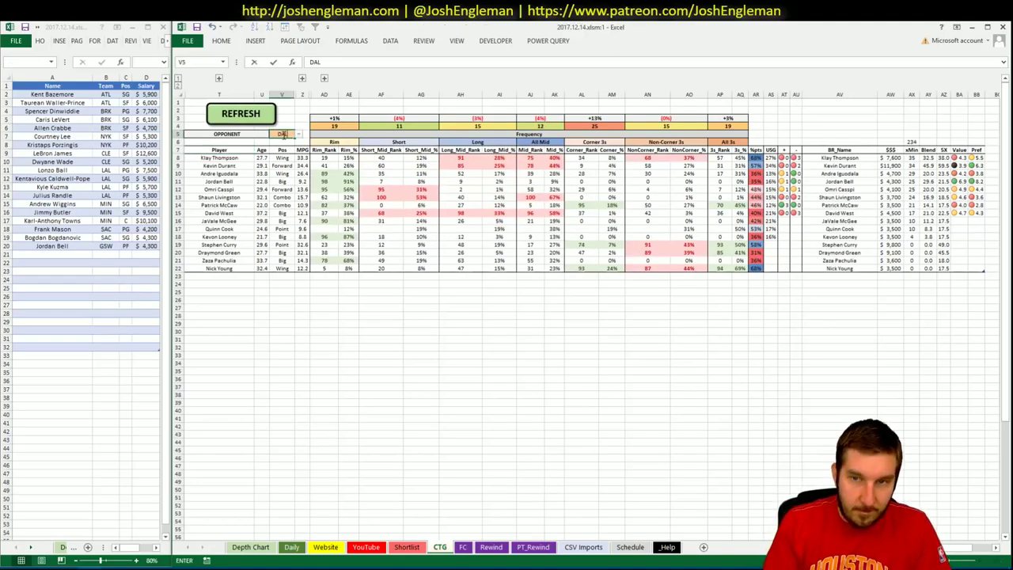
key(Return)
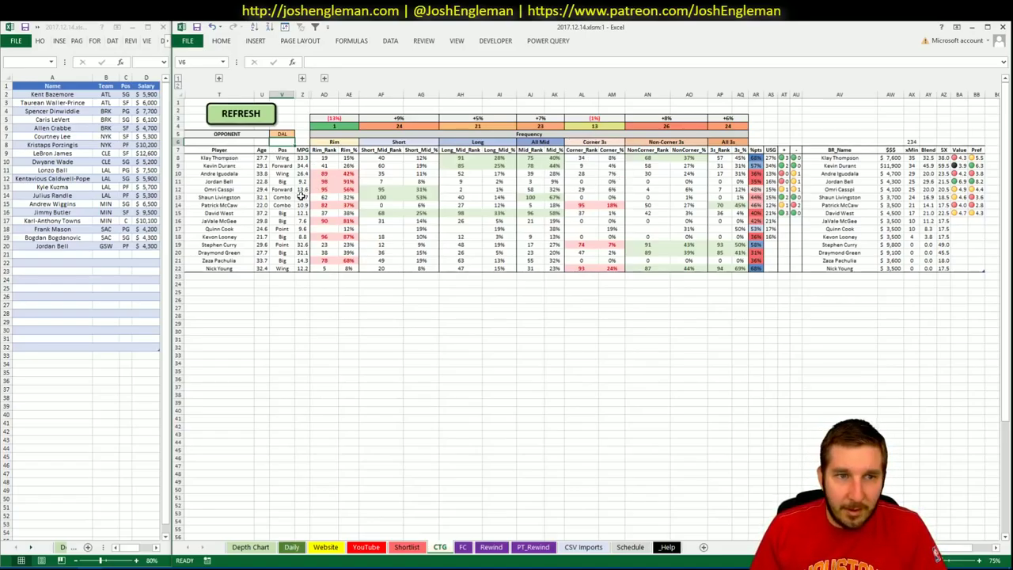
Return to the YouTube sheet and add Kevin Durant to the shortlist below Jordan Bell.
click(364, 548)
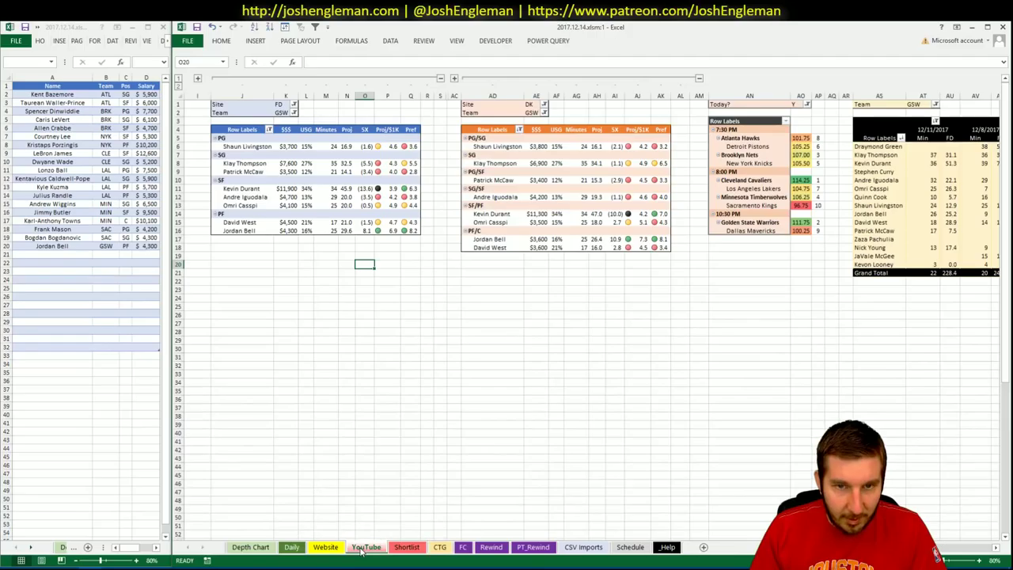
click(67, 257)
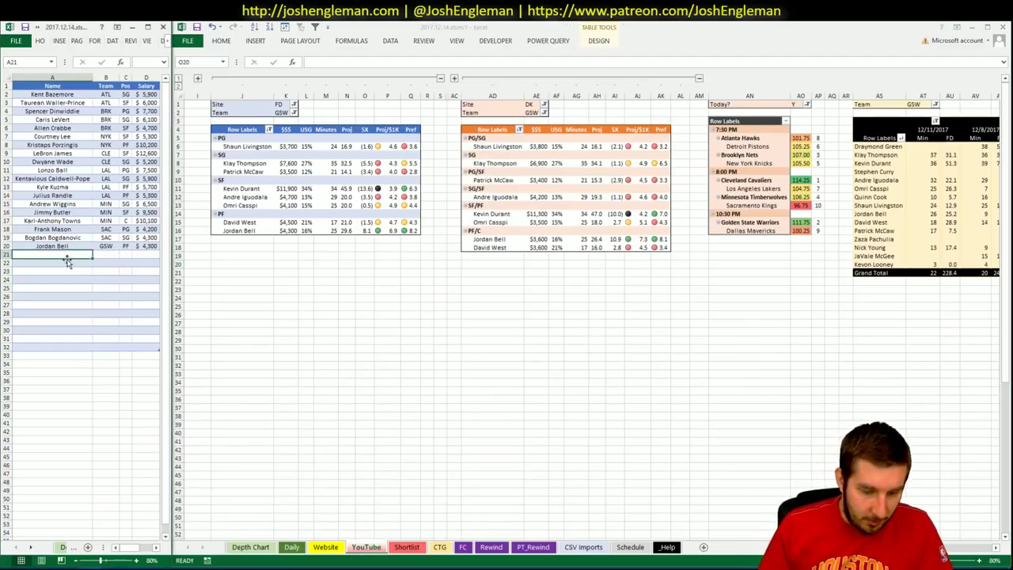
text(Kevin Durant)
key(Return)
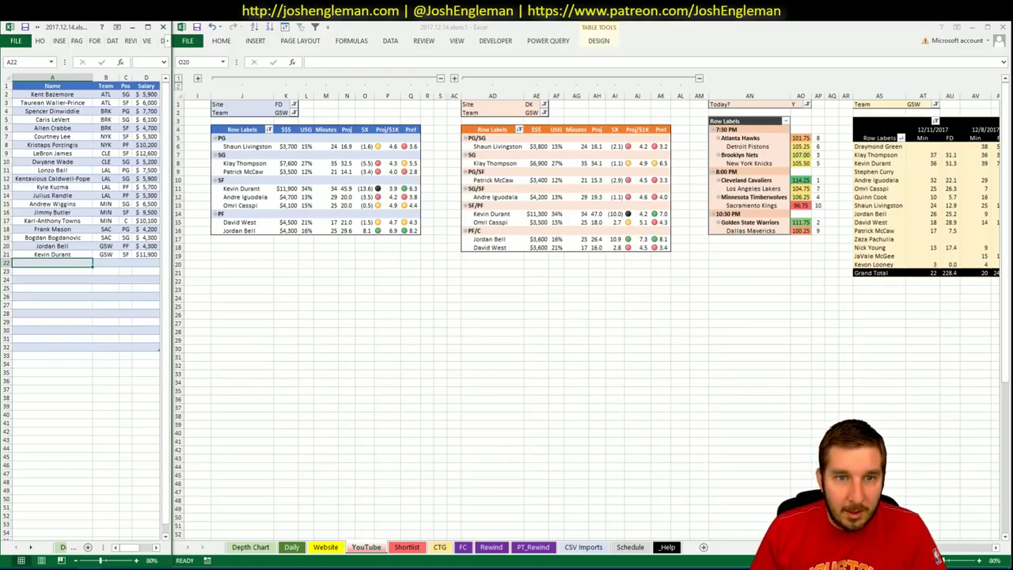
Compare the GSW players on the CTG, Daily and YouTube sheets and add Klay Thompson to the shortlist below Kevin Durant.
drag(918, 547, 936, 556)
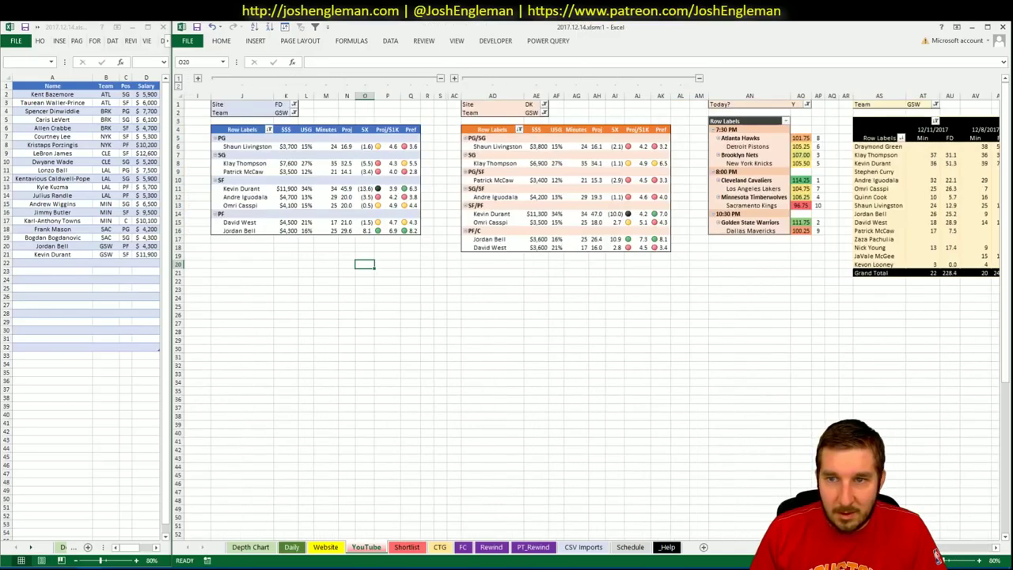
click(439, 546)
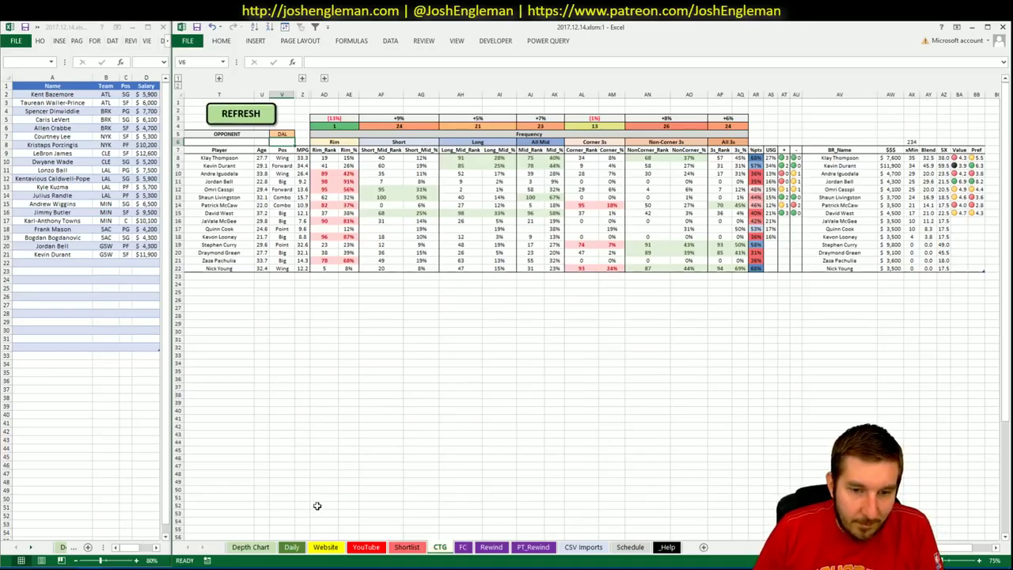
click(367, 548)
click(294, 548)
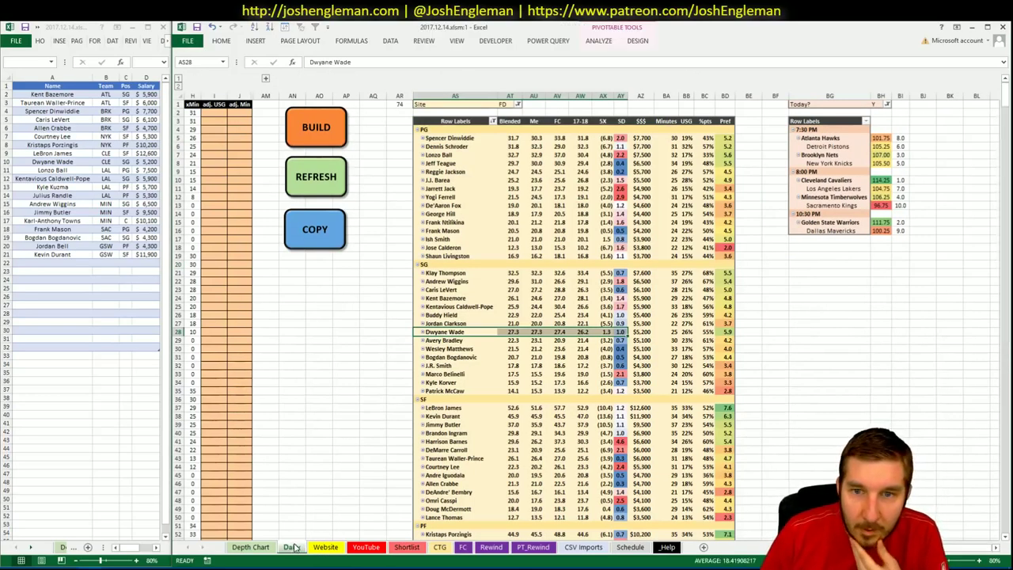
click(366, 547)
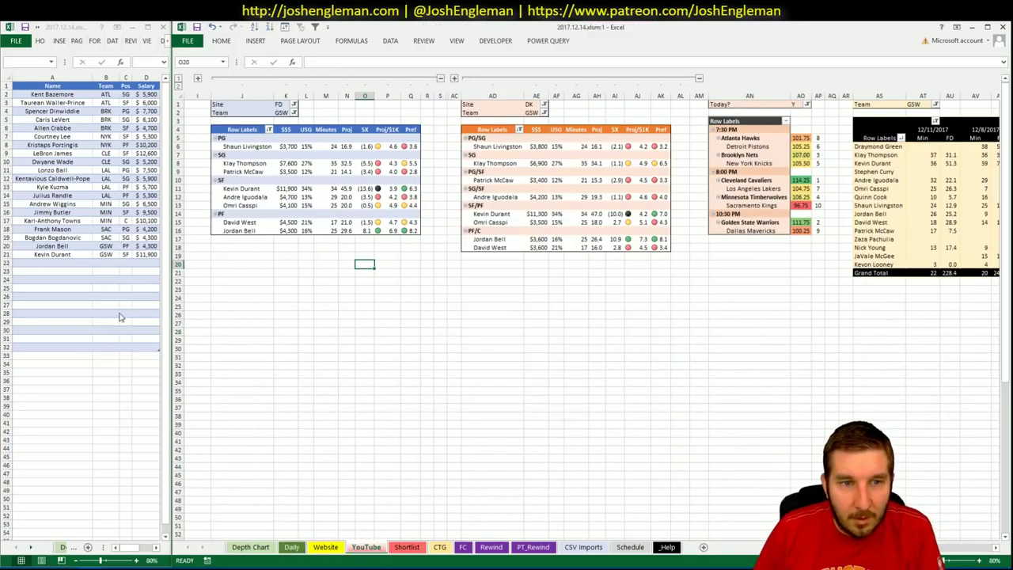
click(77, 263)
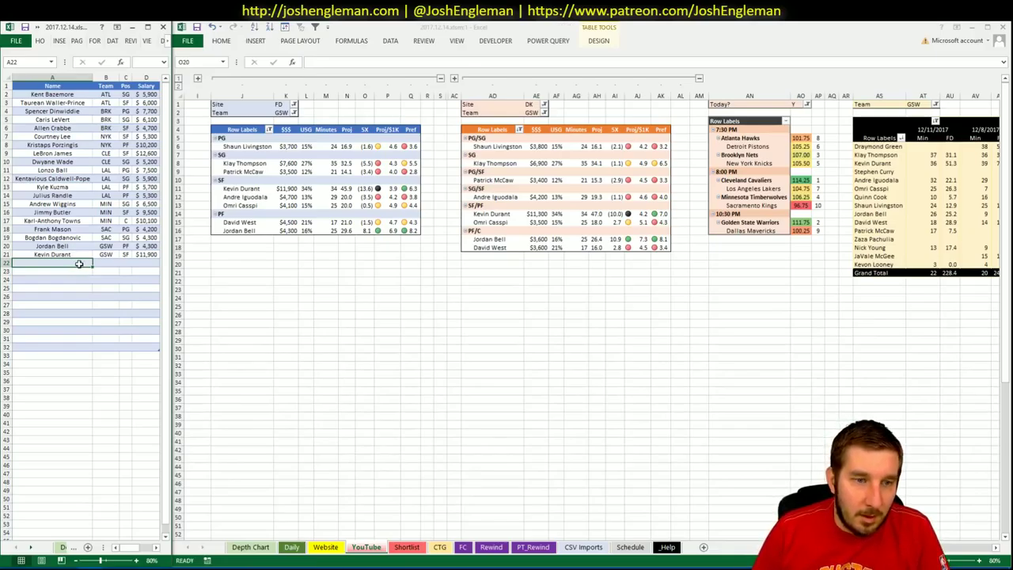
text(Klay Thomps)
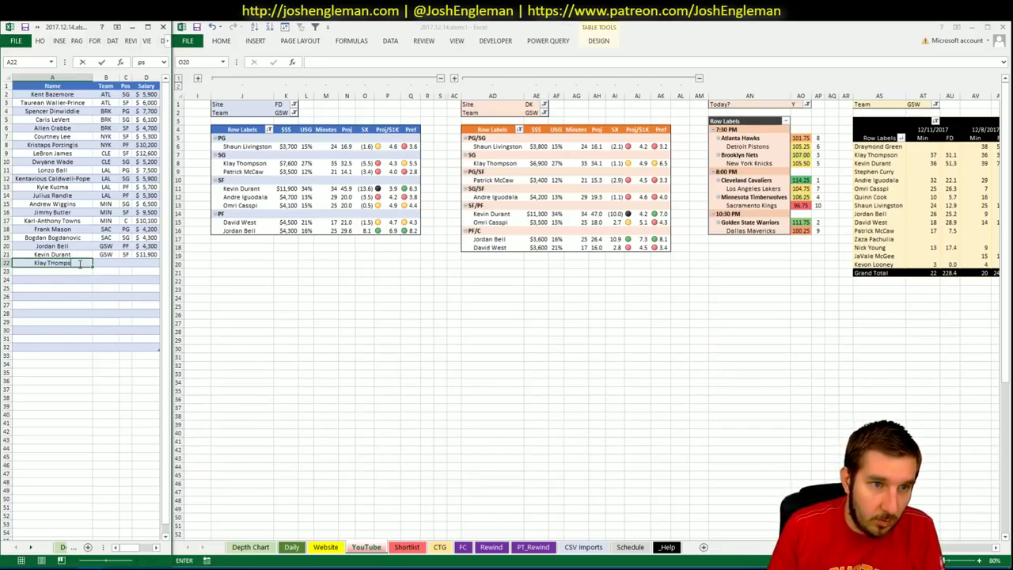
text(on)
key(Return)
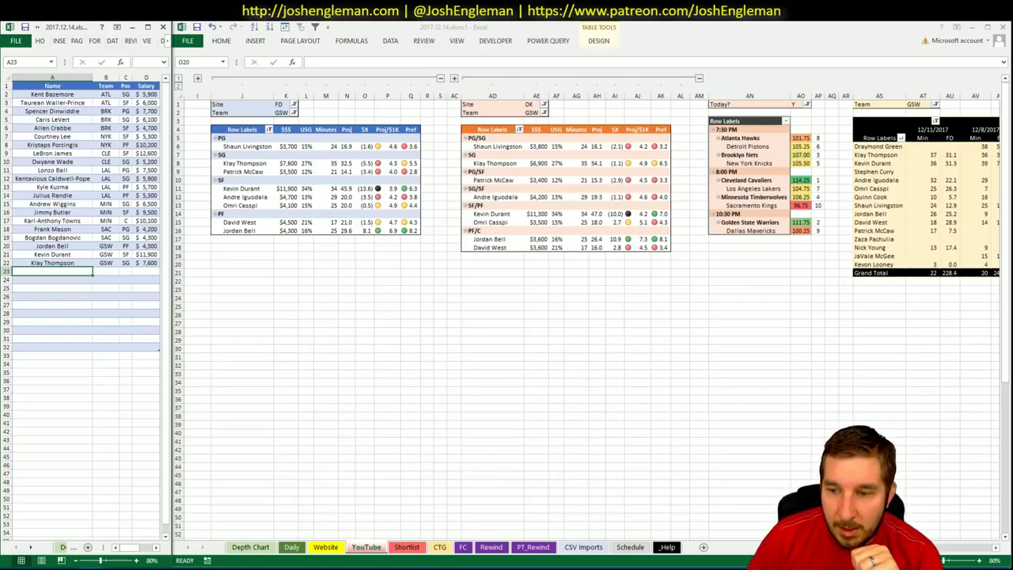
Check the rest of the GSW game log and set the Team filter of both projection tables and the game log to DAL.
click(976, 554)
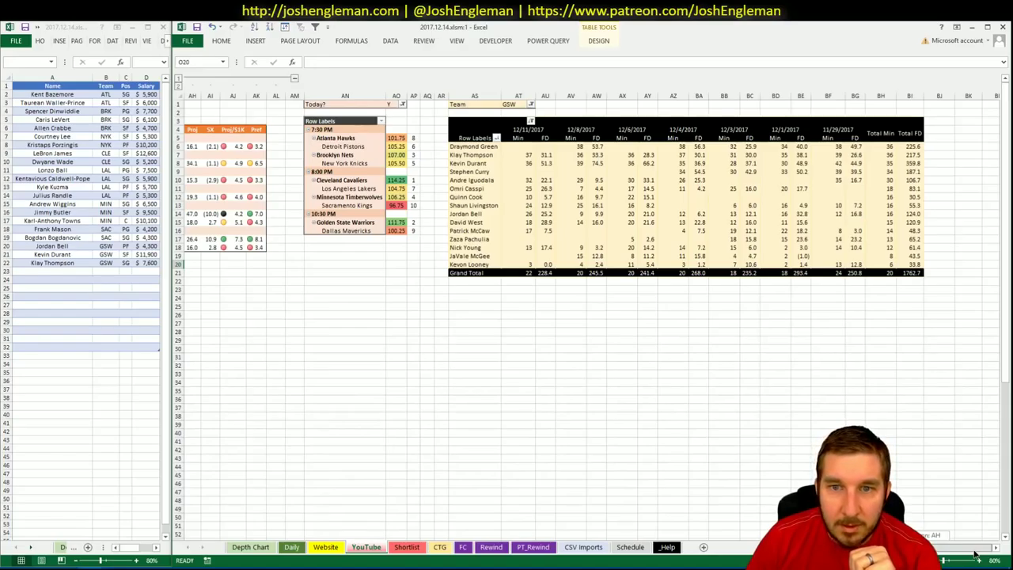
drag(975, 554, 815, 546)
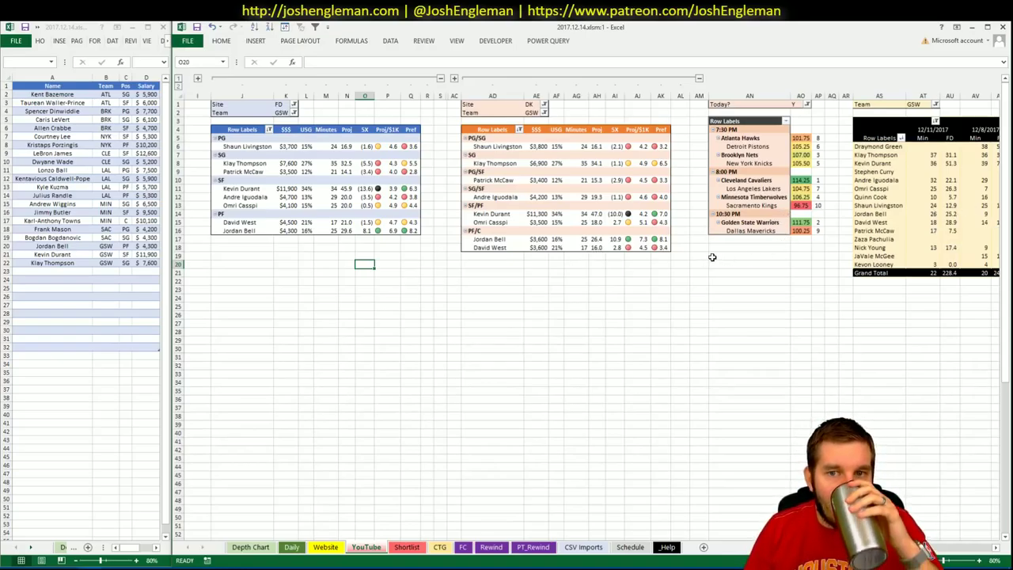
click(280, 113)
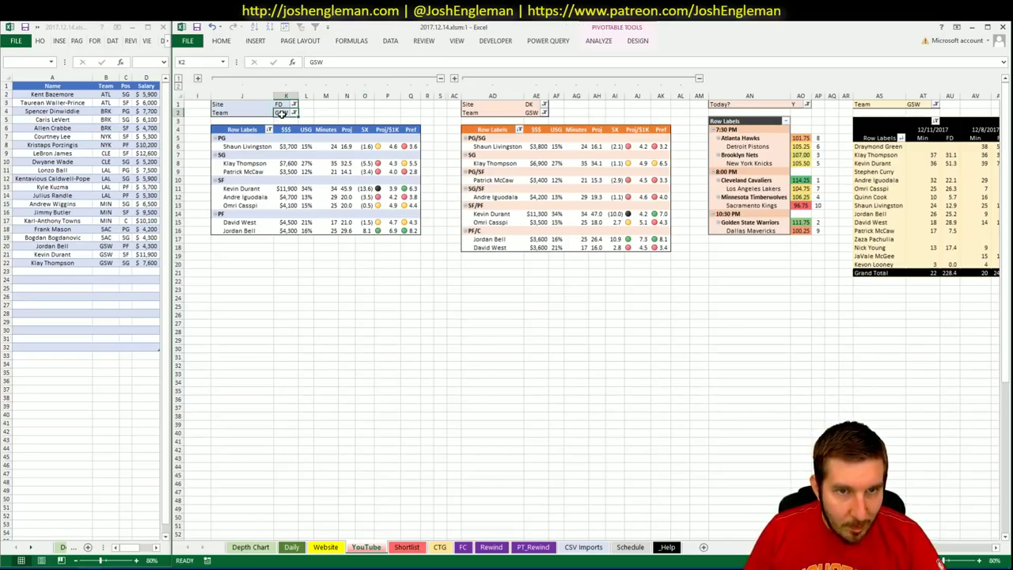
text(DAL)
key(Return)
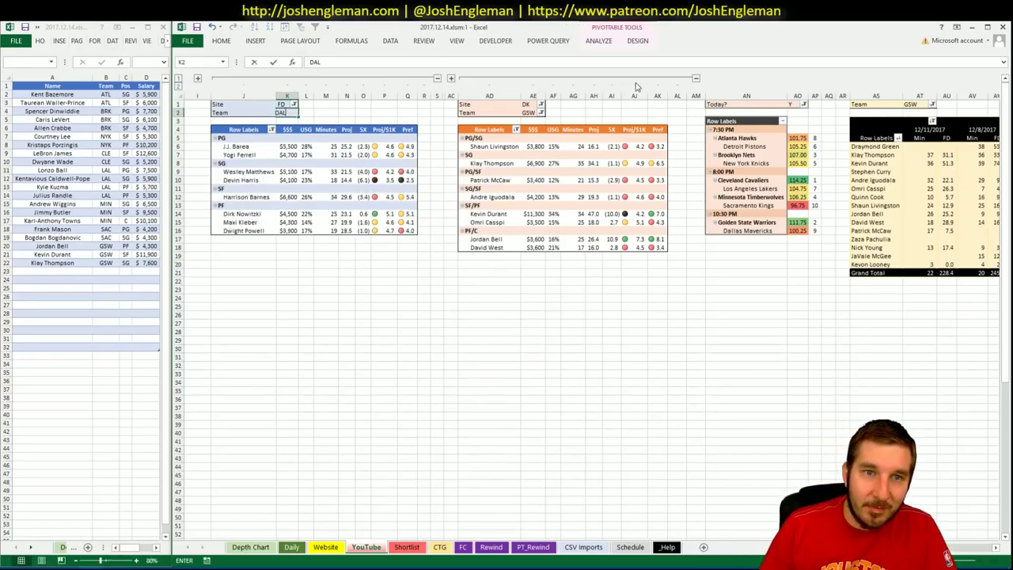
click(524, 113)
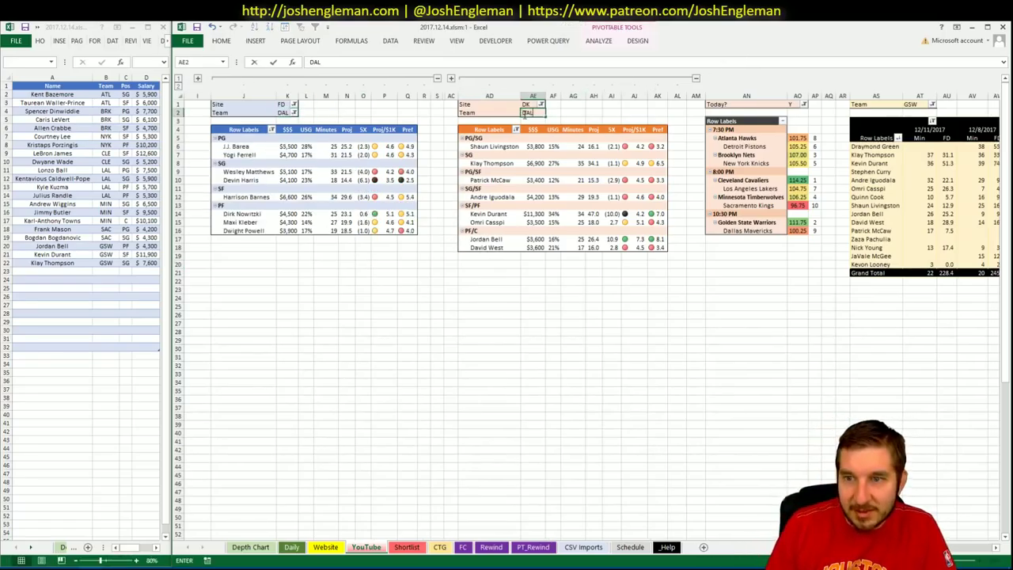
key(Return)
click(916, 105)
text(DA)
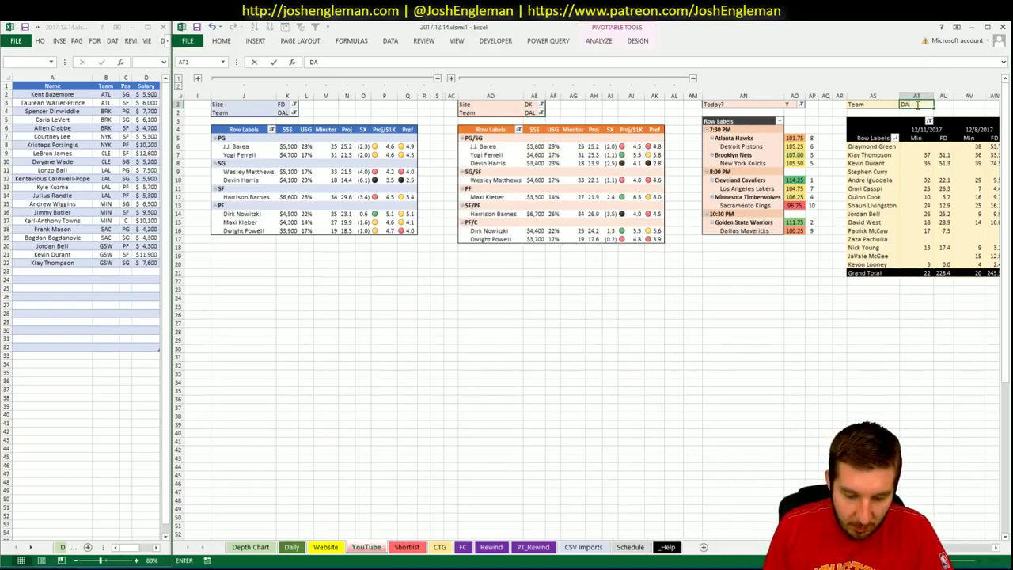
text(L)
key(Return)
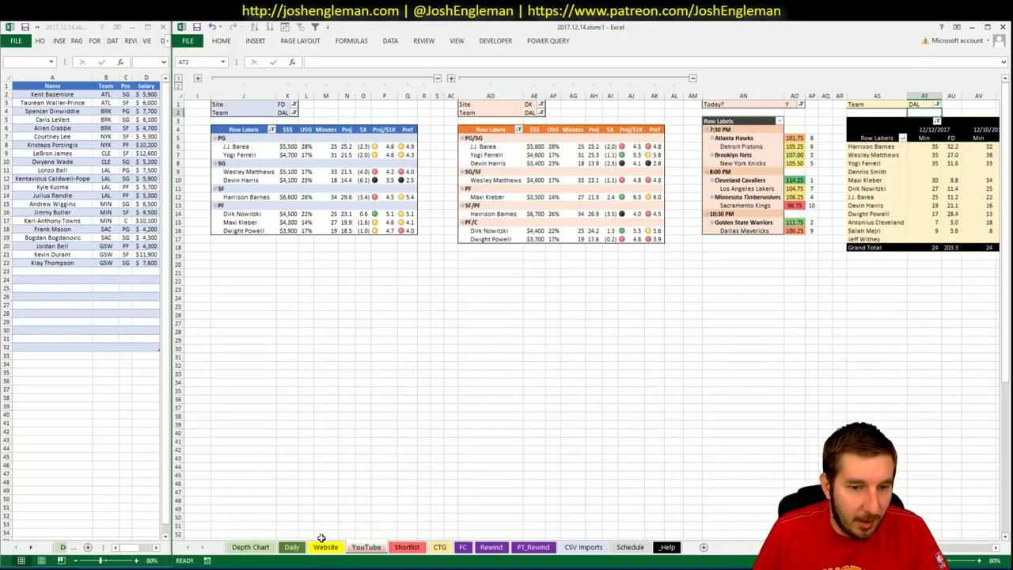
Set the CTG sheet's opponent to GSW and select the player rows of the Dallas Mavericks' Shooting: Frequency table on Cleaning the Glass.
click(439, 547)
click(285, 133)
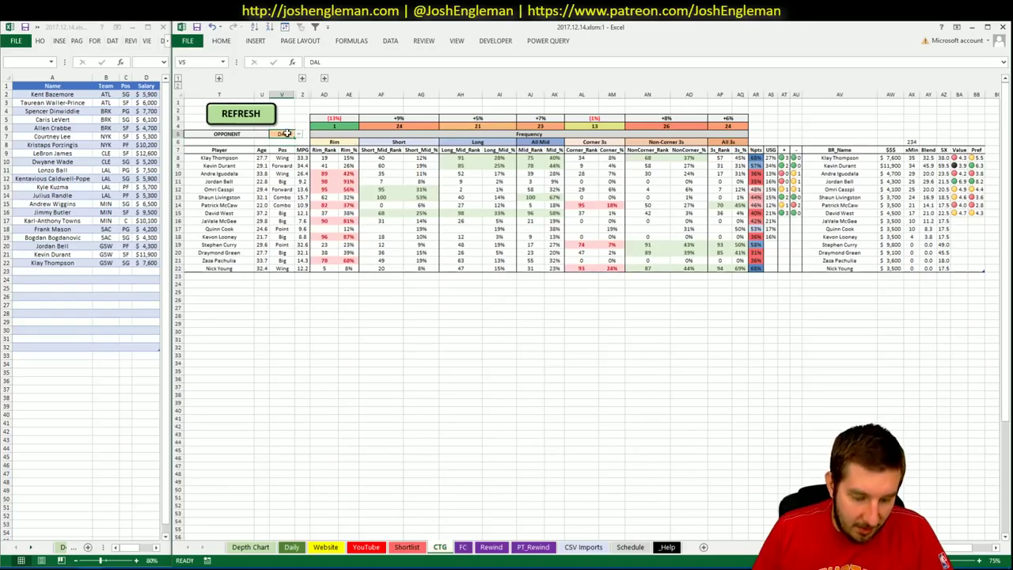
key(alt+Tab)
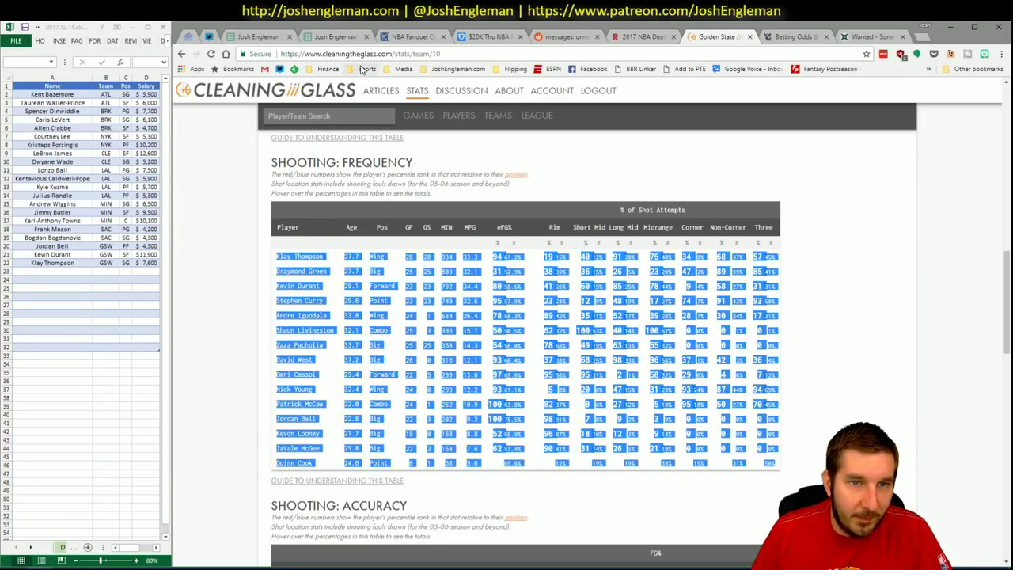
click(344, 117)
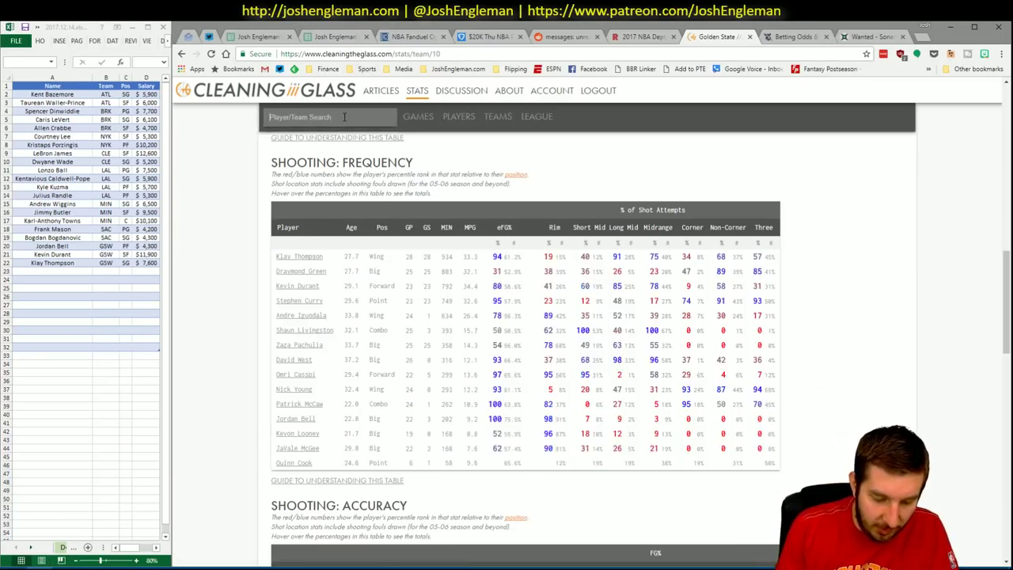
text(dal)
key(Down)
key(Return)
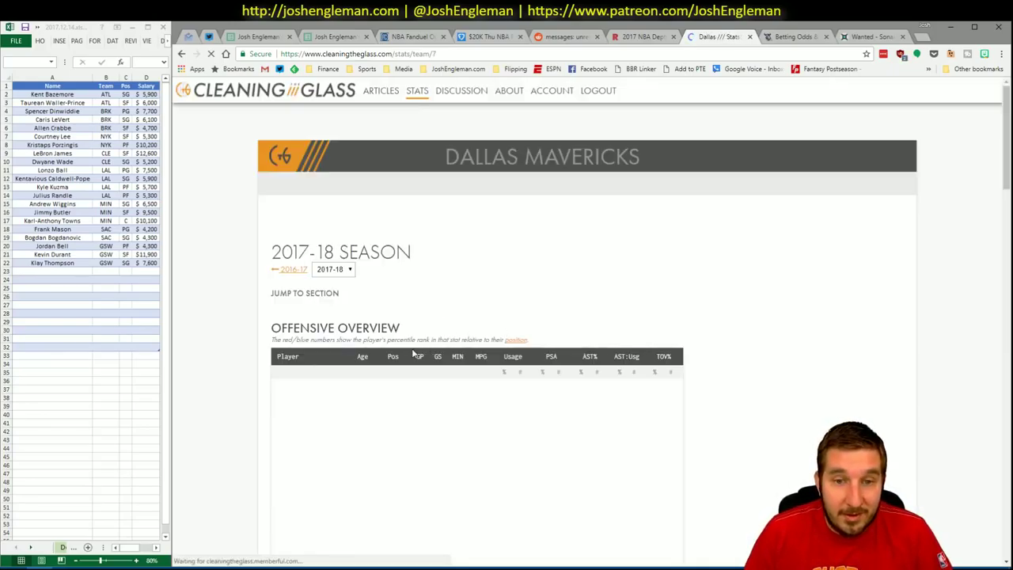
scroll(552, 365, down, 4)
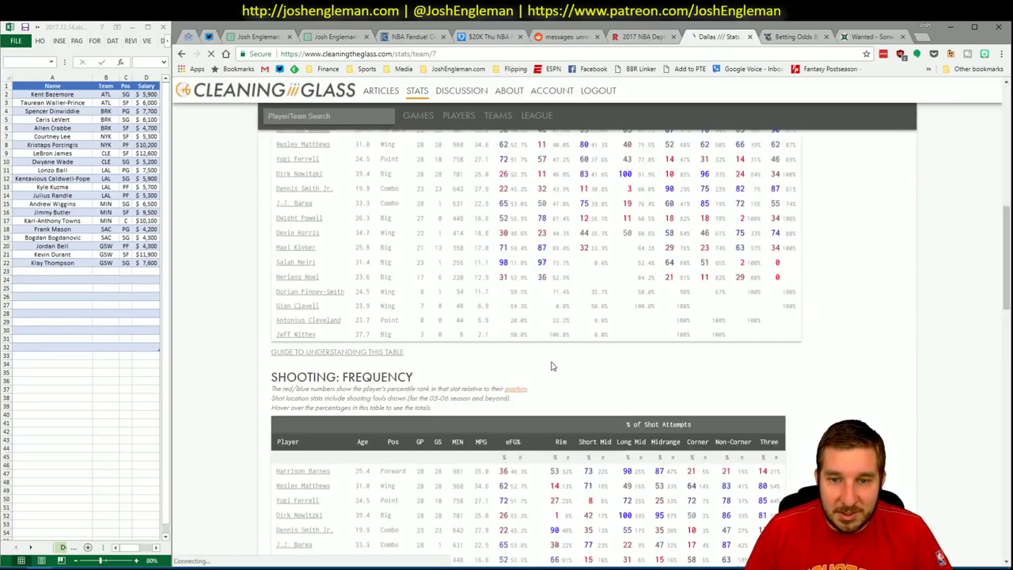
scroll(552, 366, down, 3)
drag(772, 462, 278, 267)
Refresh the CTG sheet with the Dallas shooting data, review the matchups against GSW and return to the YouTube sheet.
key(alt+Tab)
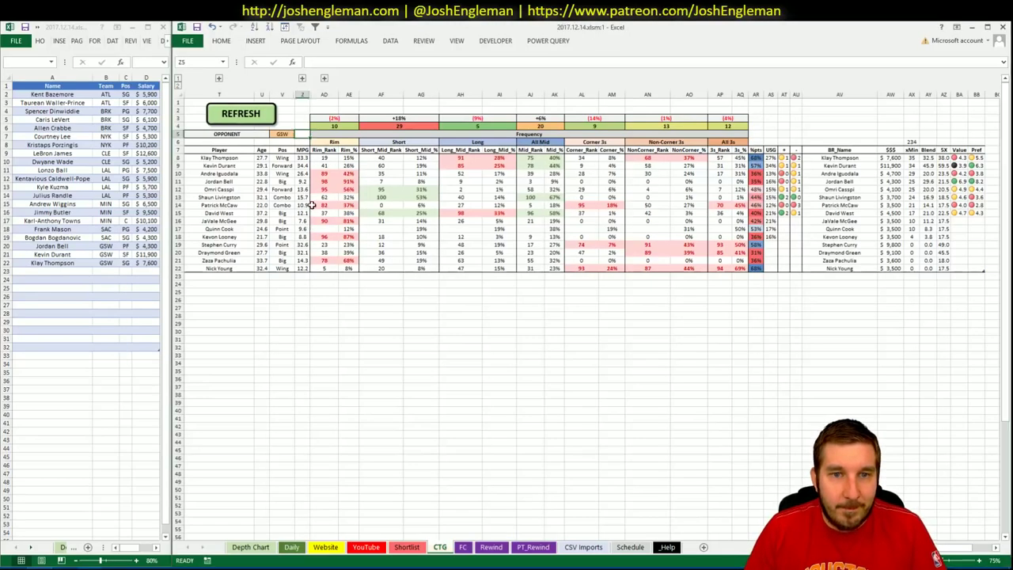
click(261, 117)
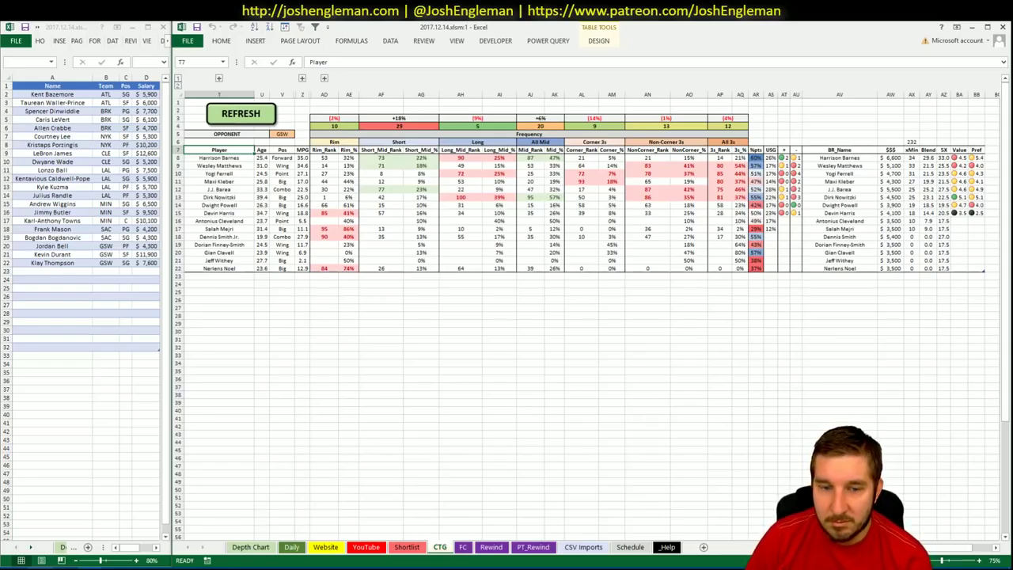
click(366, 547)
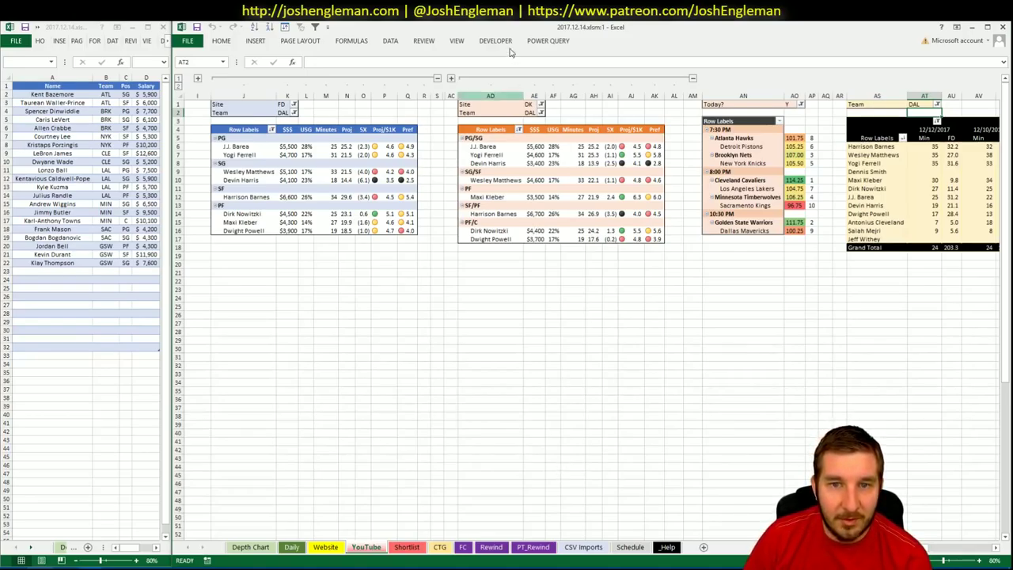
Review the DAL projections and game log, then add Harrison Barnes to the shortlist below Klay Thompson.
click(477, 206)
drag(477, 206, 480, 188)
click(521, 287)
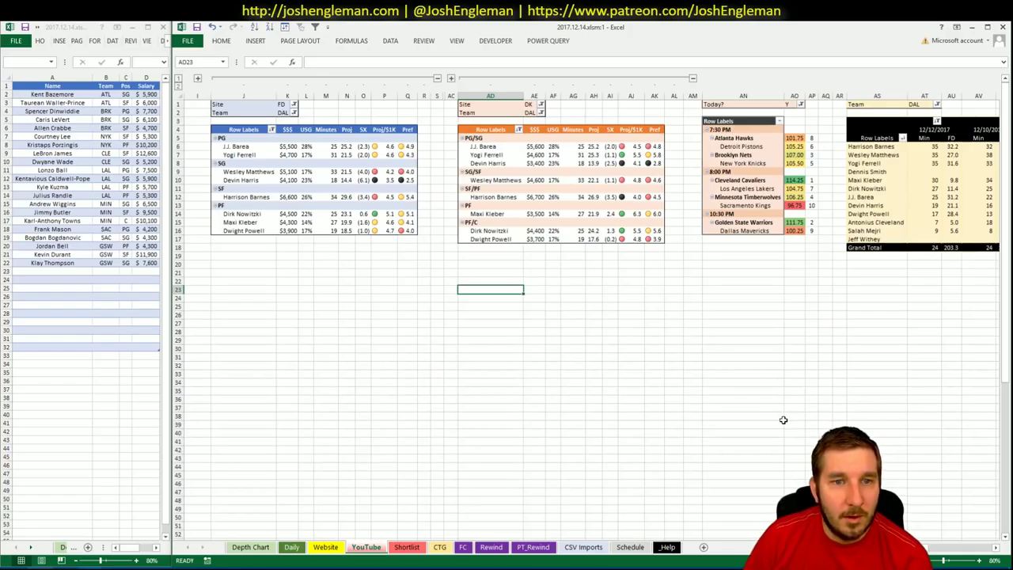
scroll(1007, 559, right, 5)
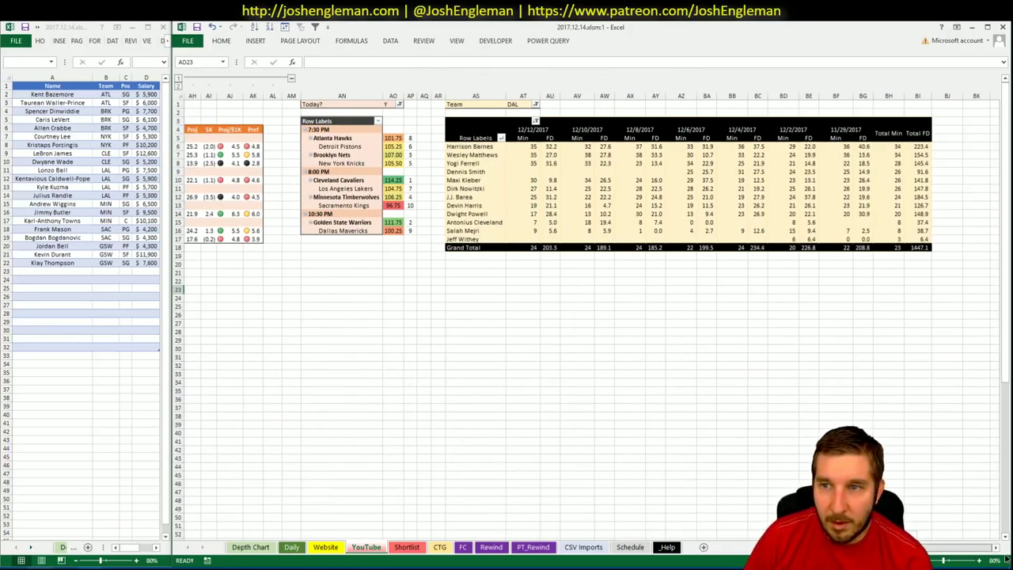
scroll(960, 558, left, 5)
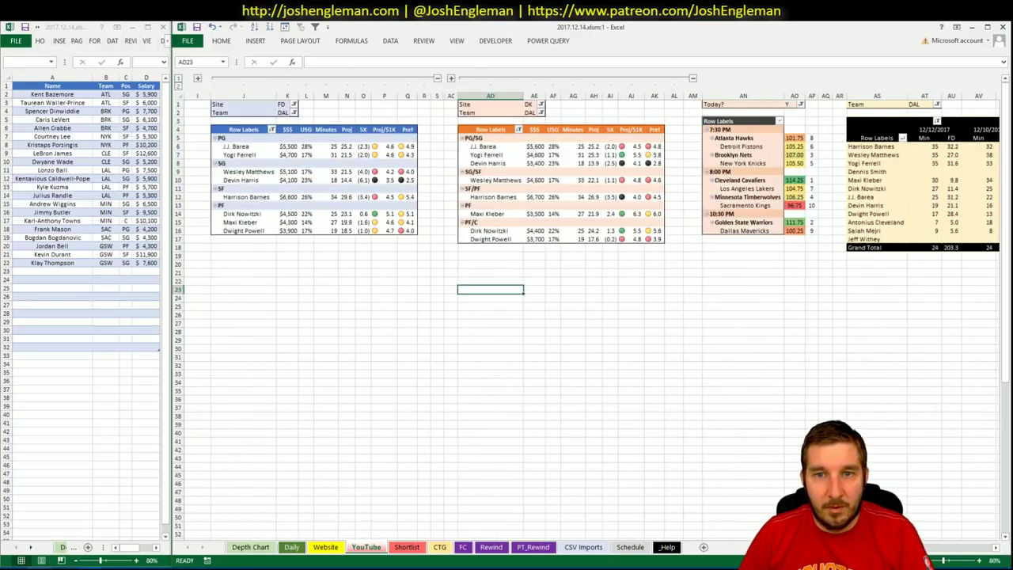
click(52, 270)
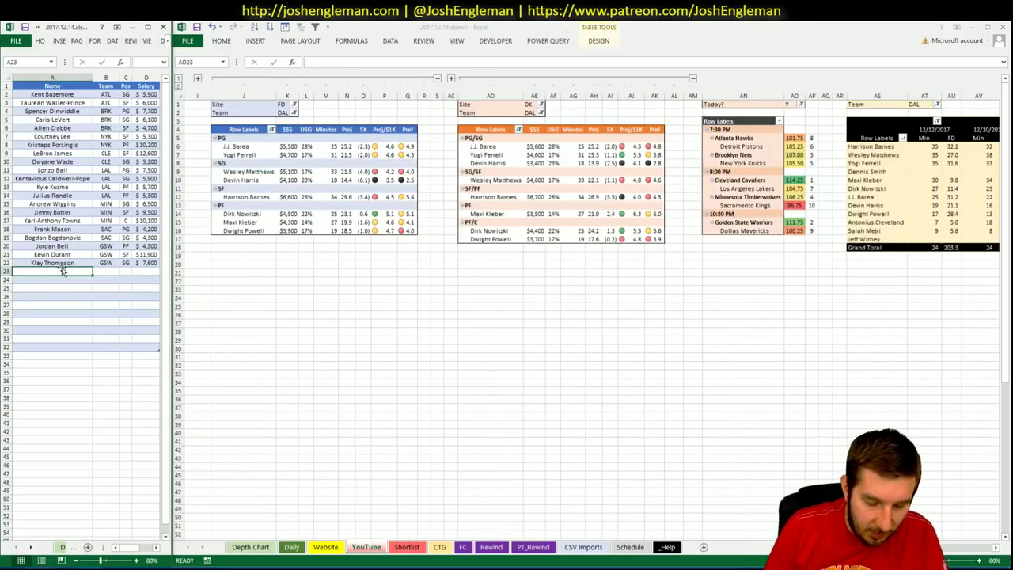
text(Harris Barnes)
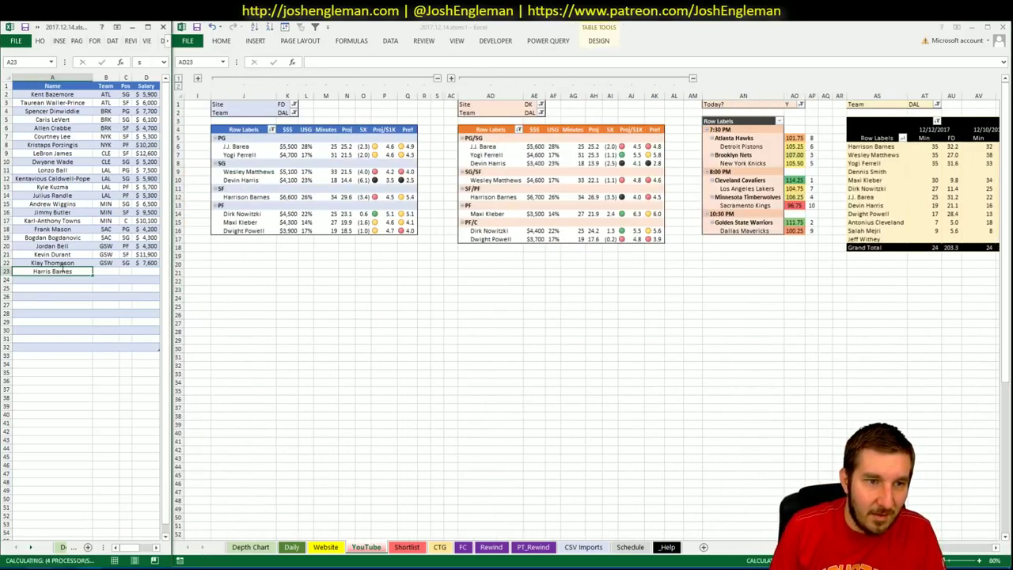
key(Return)
double_click(52, 271)
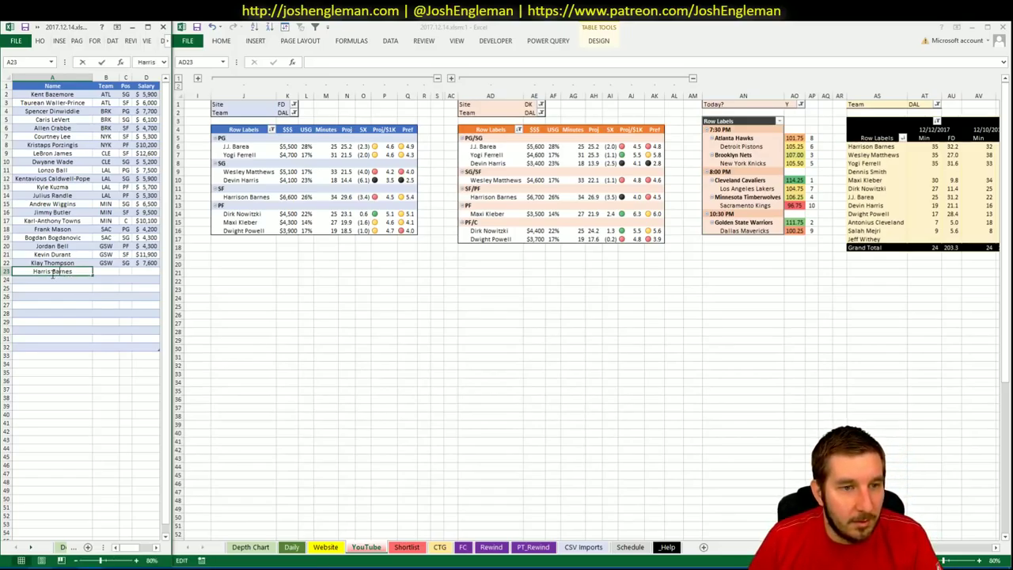
text(on)
key(Return)
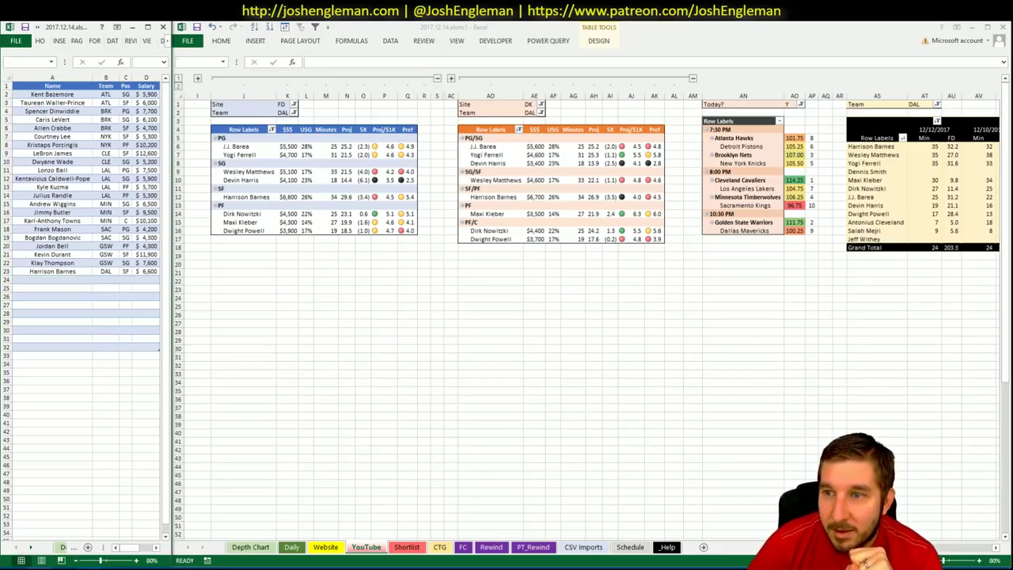
Check the rest of the DAL game log and add J.J. Barea to the shortlist below Harrison Barnes.
key(ctrl+F6)
scroll(594, 316, right, 3)
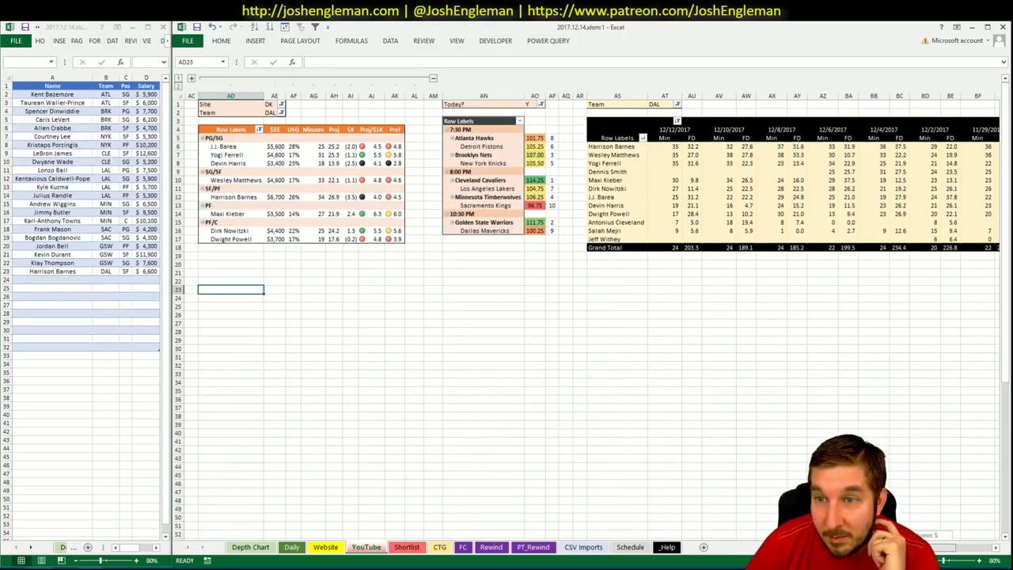
scroll(593, 316, left, 3)
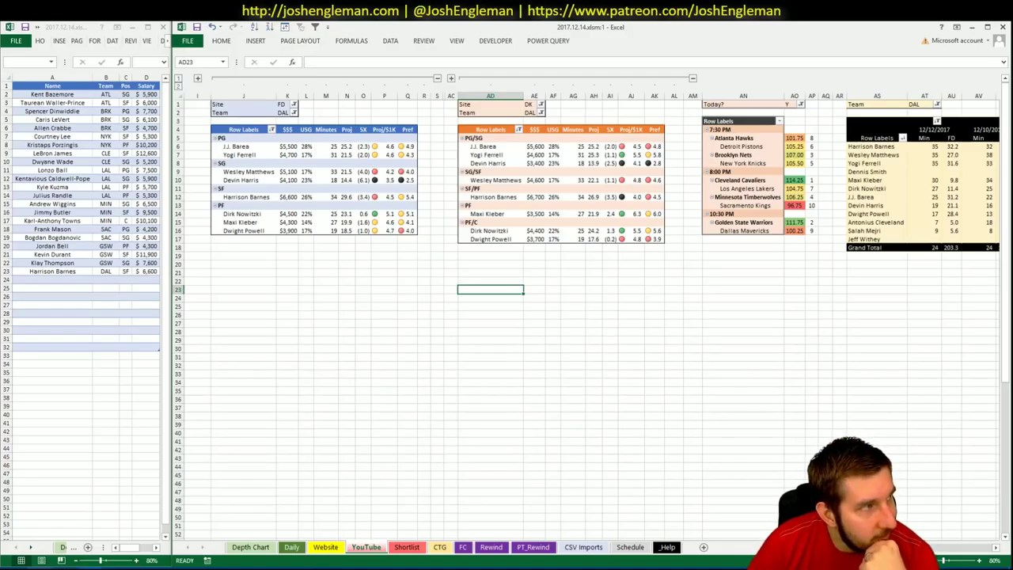
scroll(982, 559, right, 10)
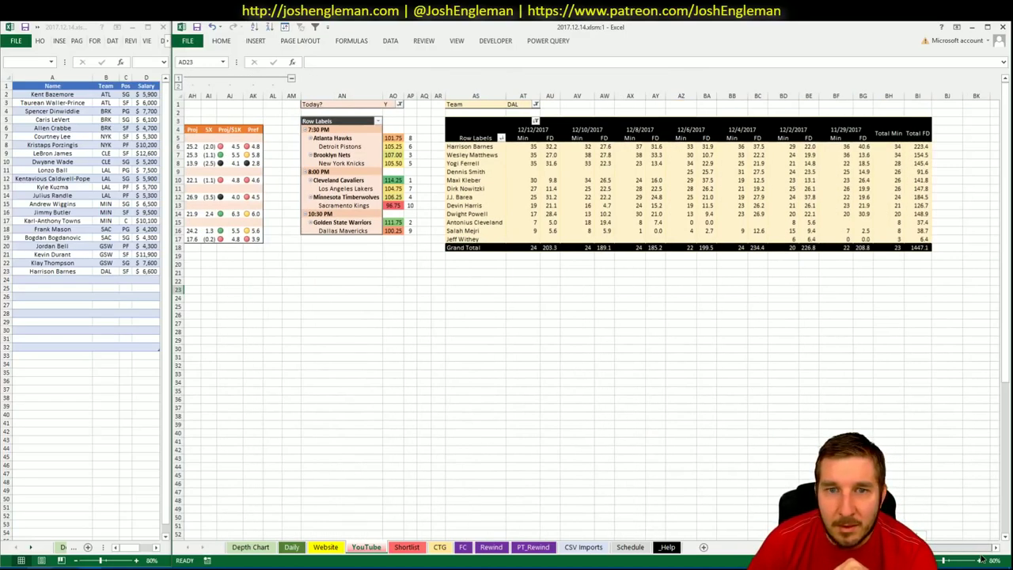
scroll(981, 558, left, 10)
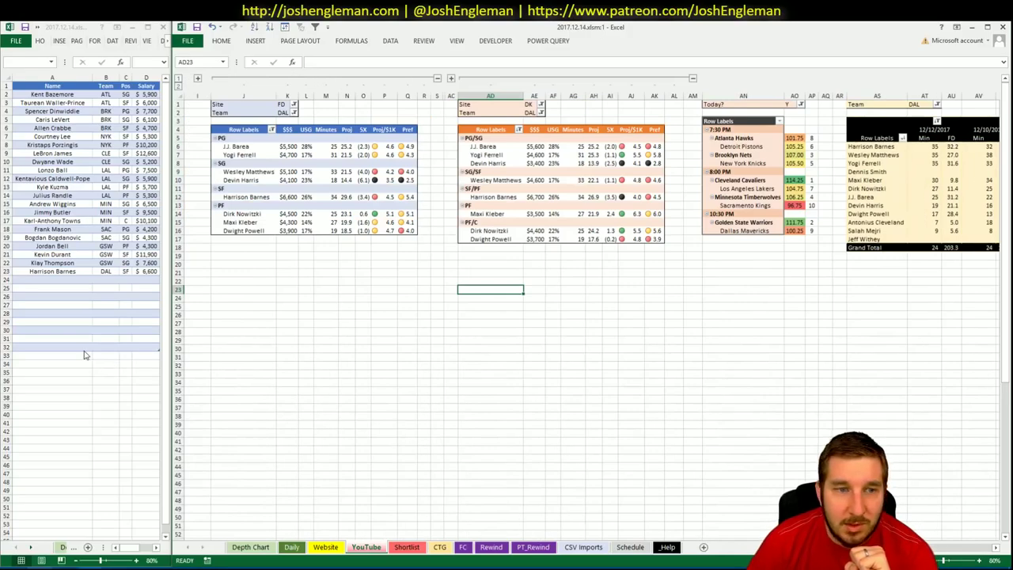
click(73, 280)
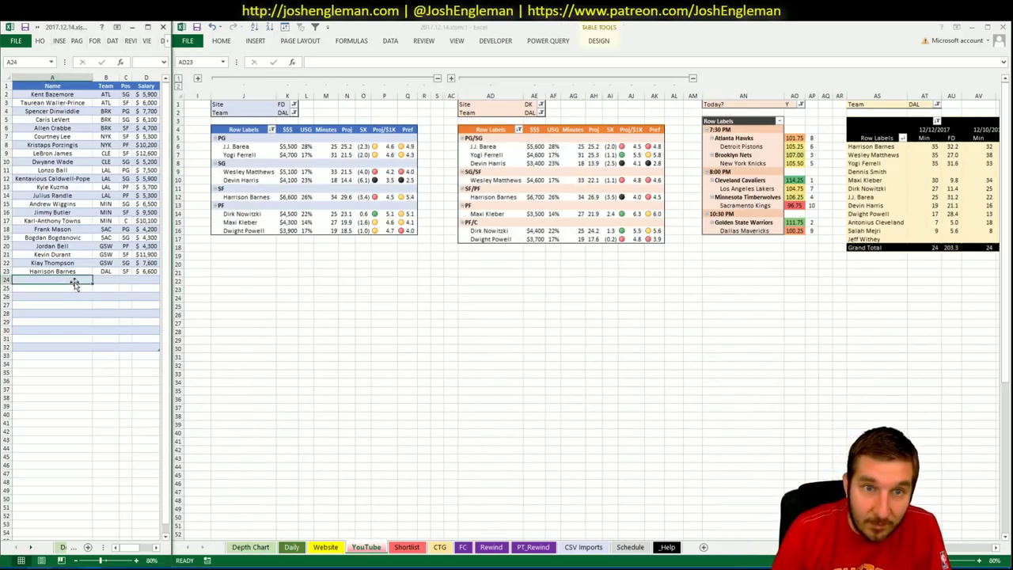
text(J.J.)
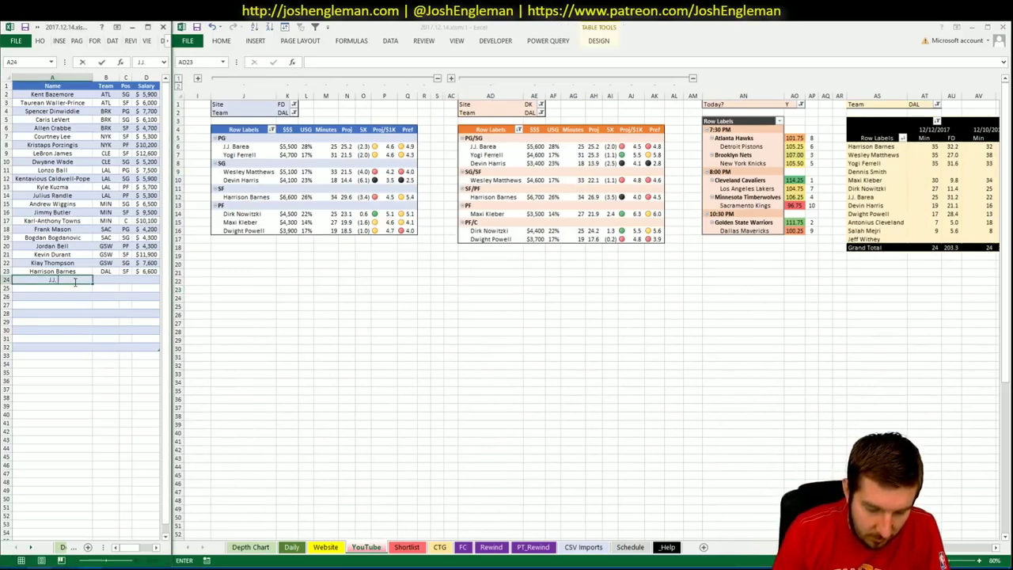
text( Barea)
key(Return)
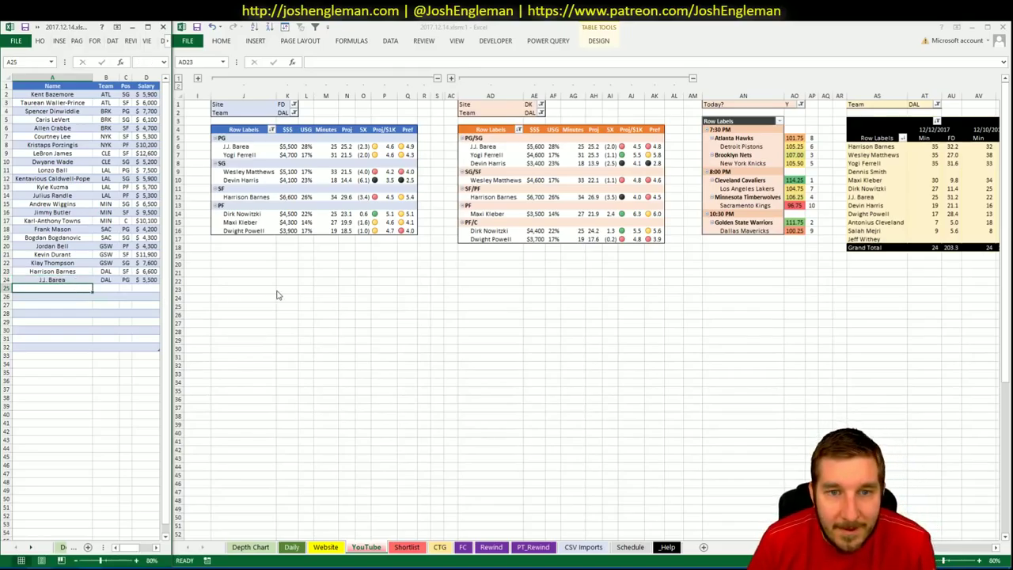
Sort the shortlist by position from PG to C, with the highest salary first within each position.
click(490, 289)
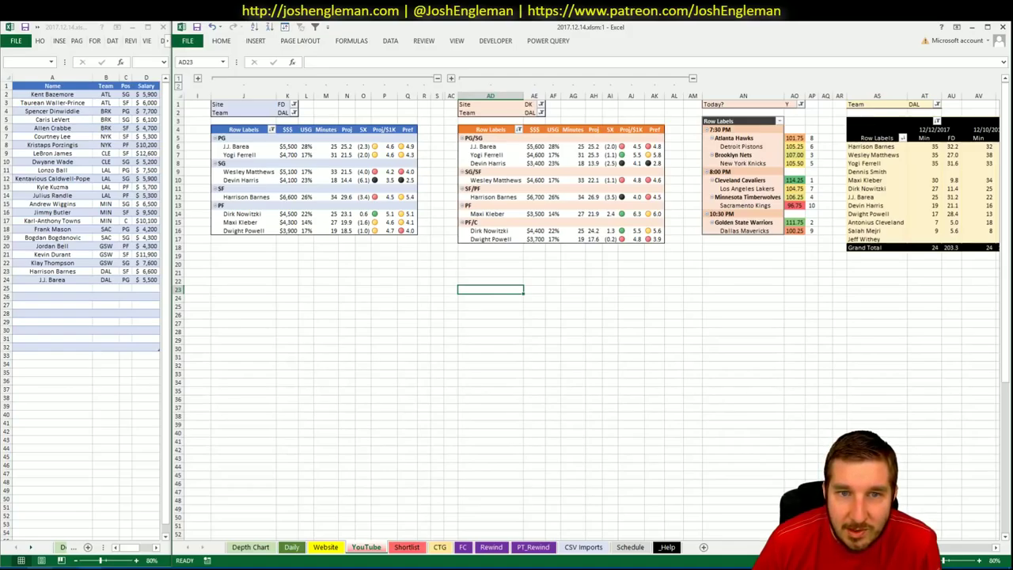
click(70, 162)
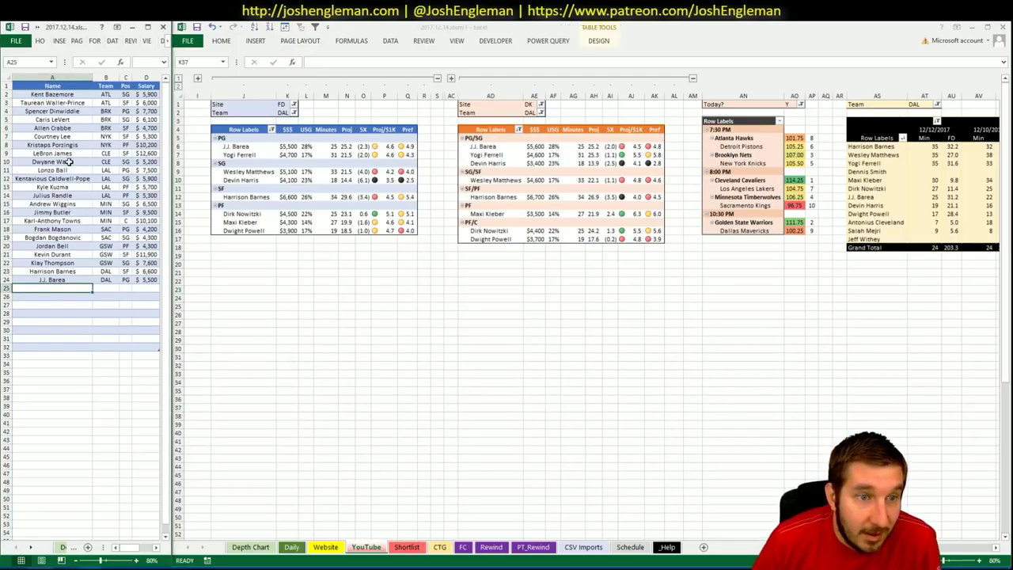
click(69, 162)
click(116, 41)
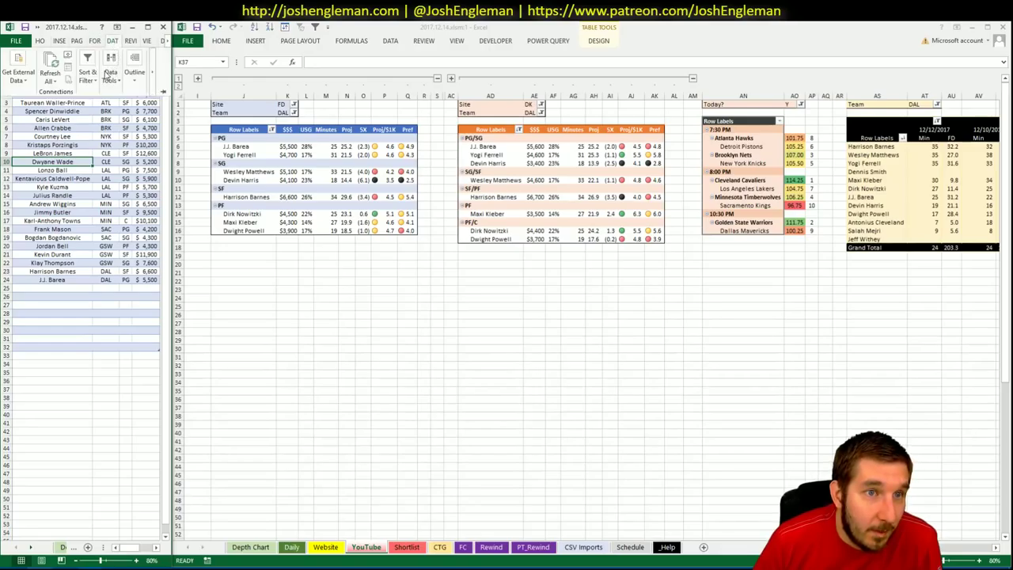
click(109, 75)
click(95, 79)
click(101, 119)
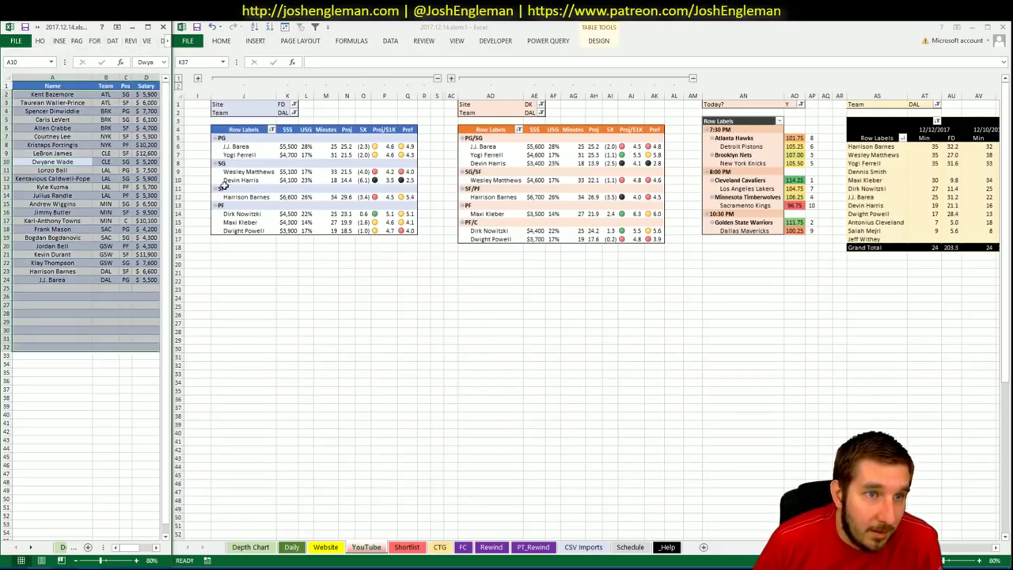
click(603, 402)
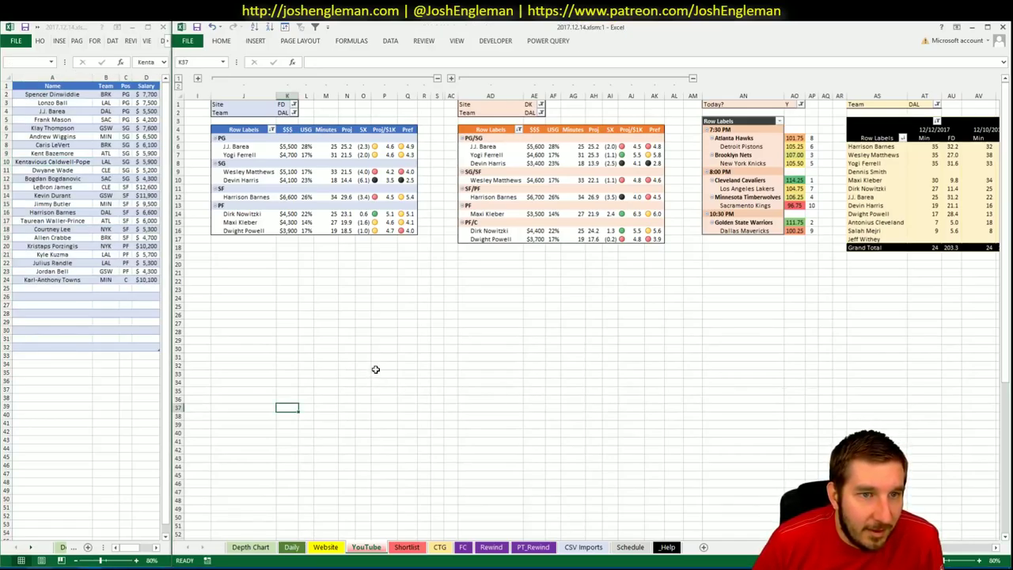
Review the blended projections of all positions in the Daily sheet's player table against the sorted shortlist.
click(344, 327)
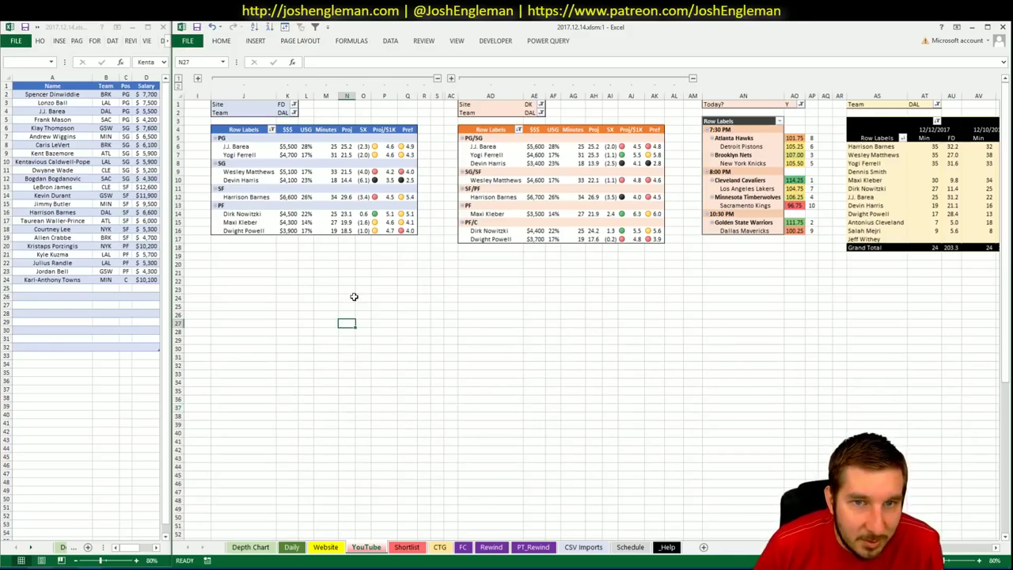
click(290, 546)
scroll(577, 380, down, 8)
scroll(725, 453, down, 2)
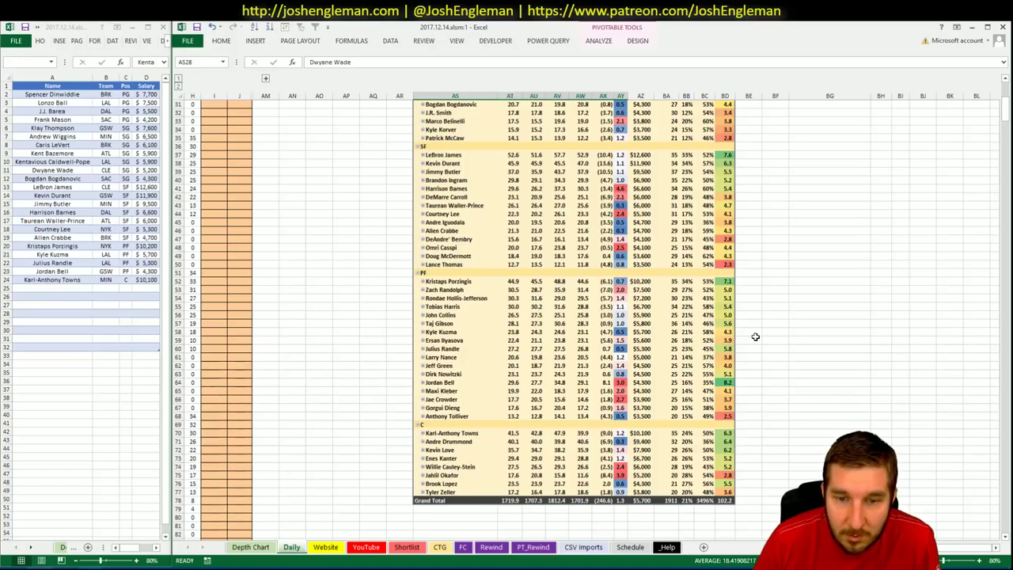
scroll(755, 336, up, 1)
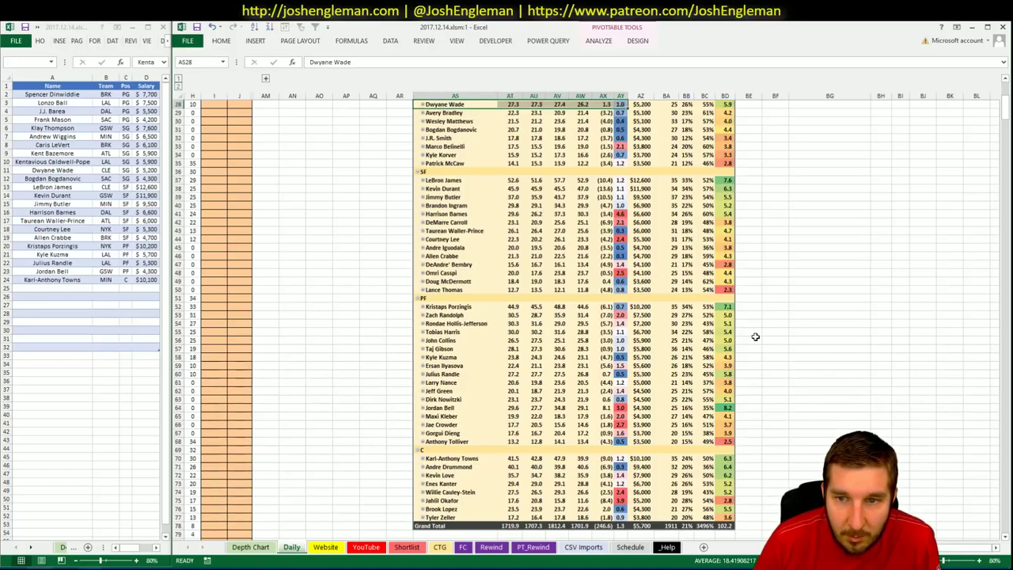
scroll(755, 337, up, 4)
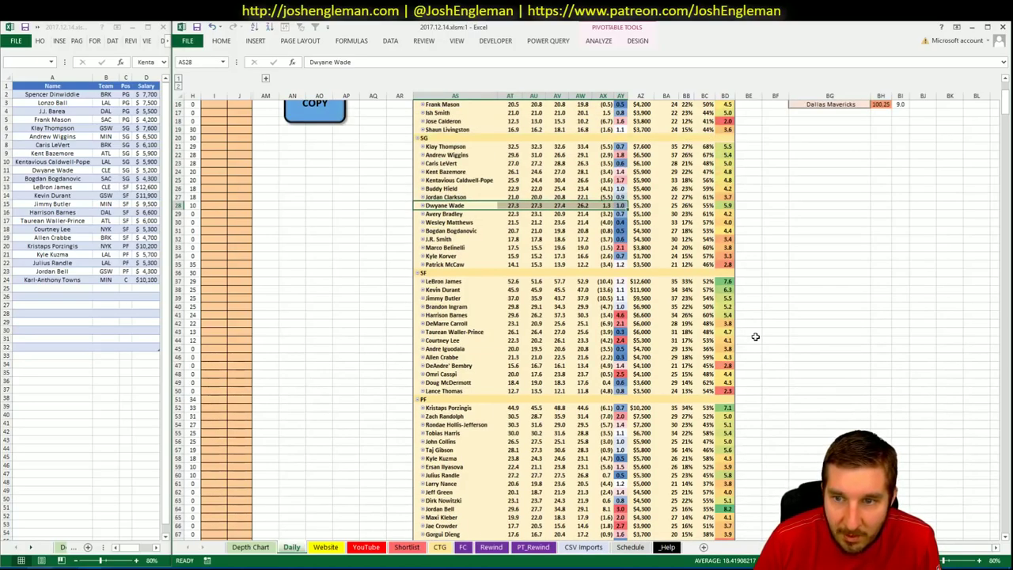
scroll(755, 336, up, 5)
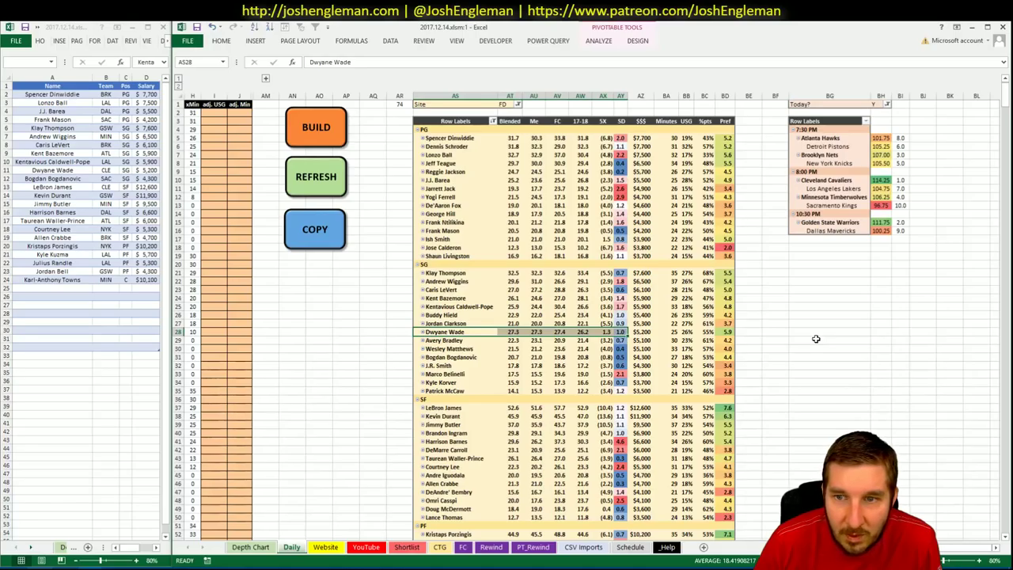
Turn the Daily sheet's FD table into one list without position groups, ordered by descending salary, and copy the projections.
click(302, 365)
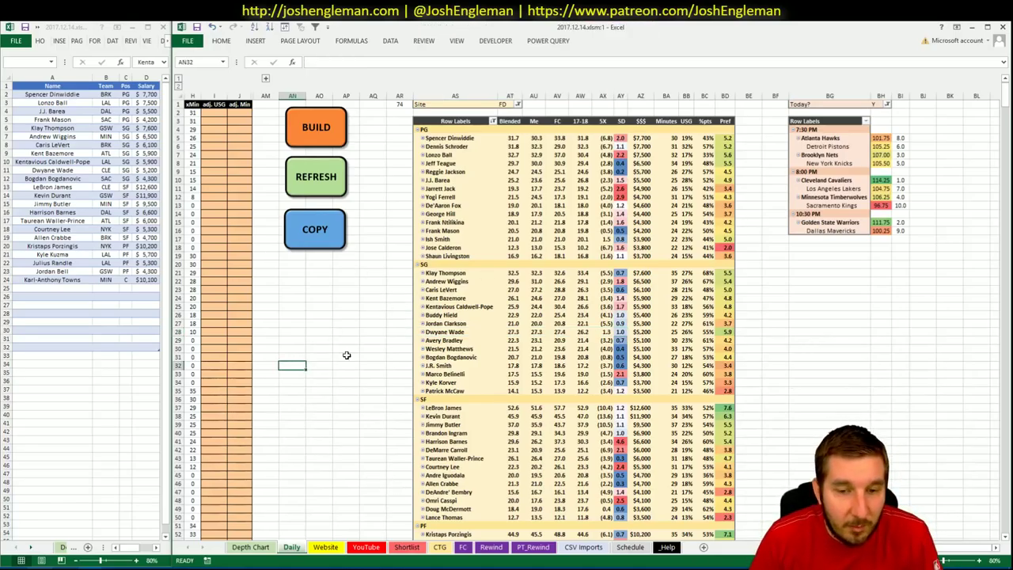
right_click(562, 366)
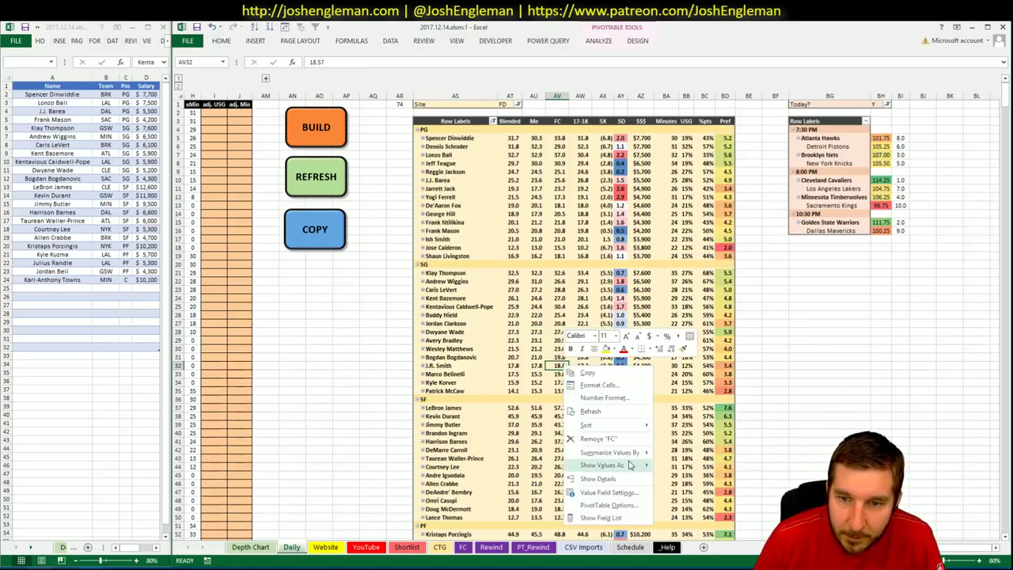
key(Escape)
click(559, 459)
right_click(560, 458)
key(Escape)
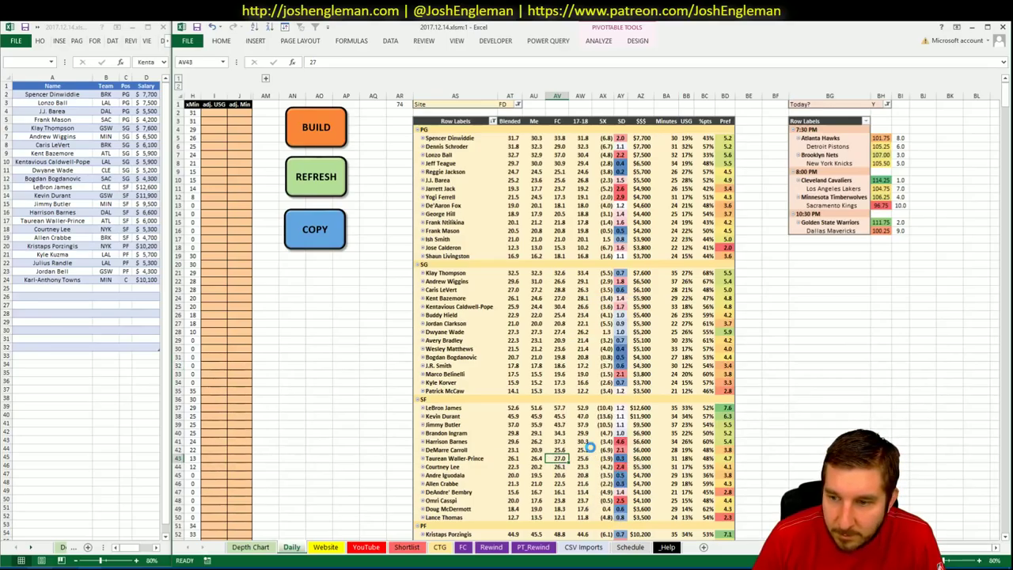
click(336, 174)
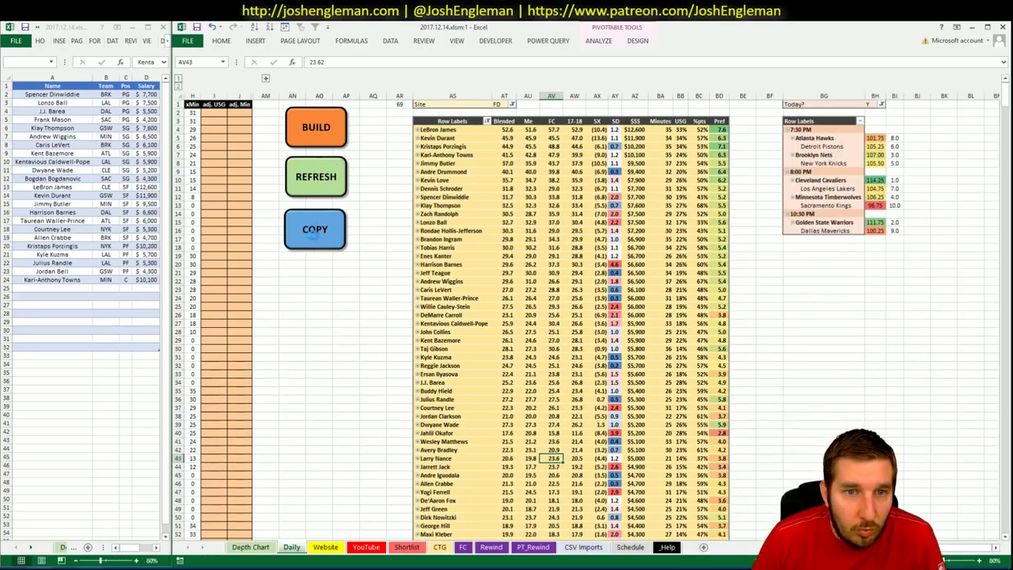
click(315, 236)
Switch to FantasyCruncher in the browser and upload the copied player projections for NBA Fanduel 2017-12-14.
key(alt+Tab)
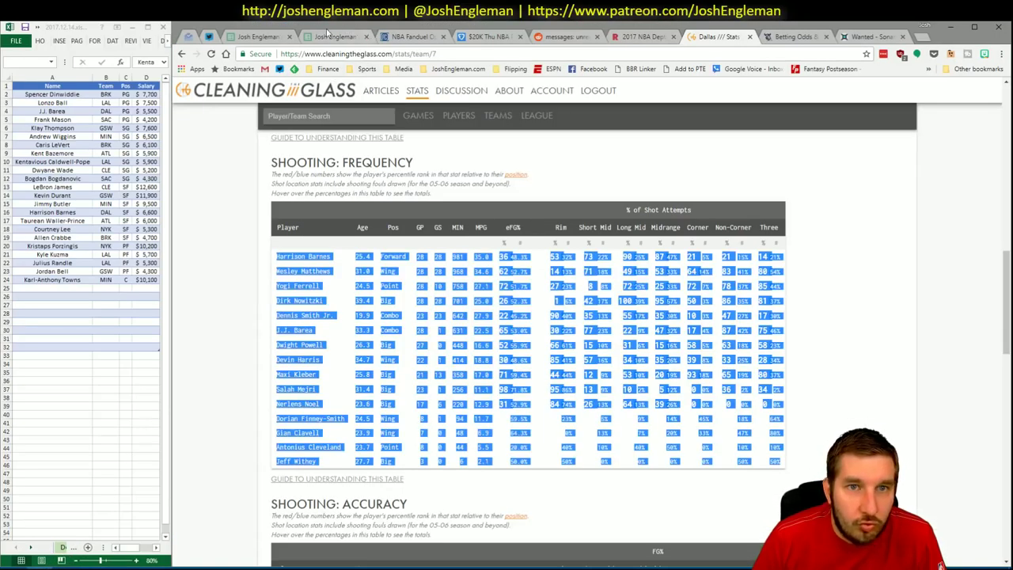
click(393, 37)
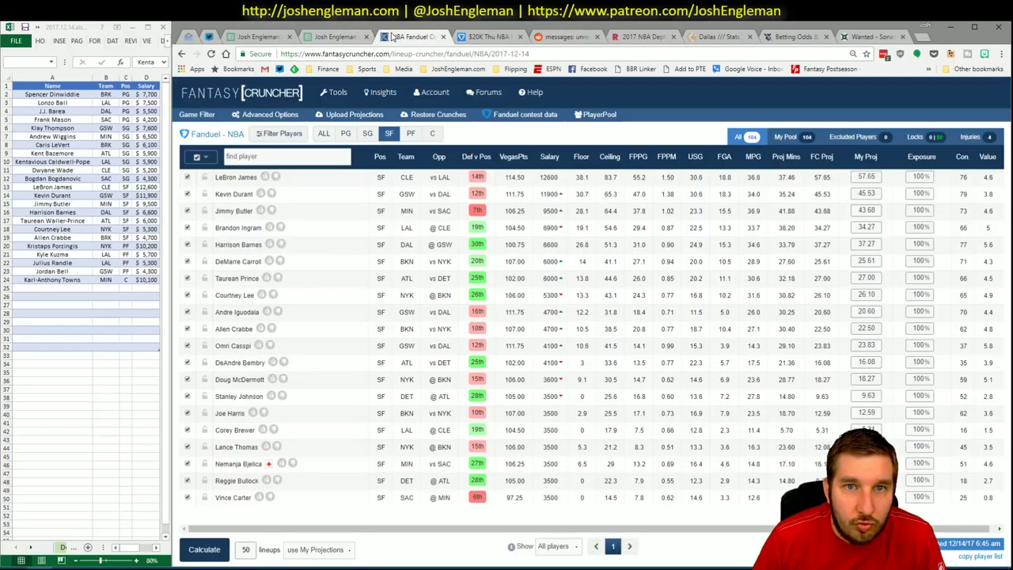
mouse_move(342, 120)
click(372, 125)
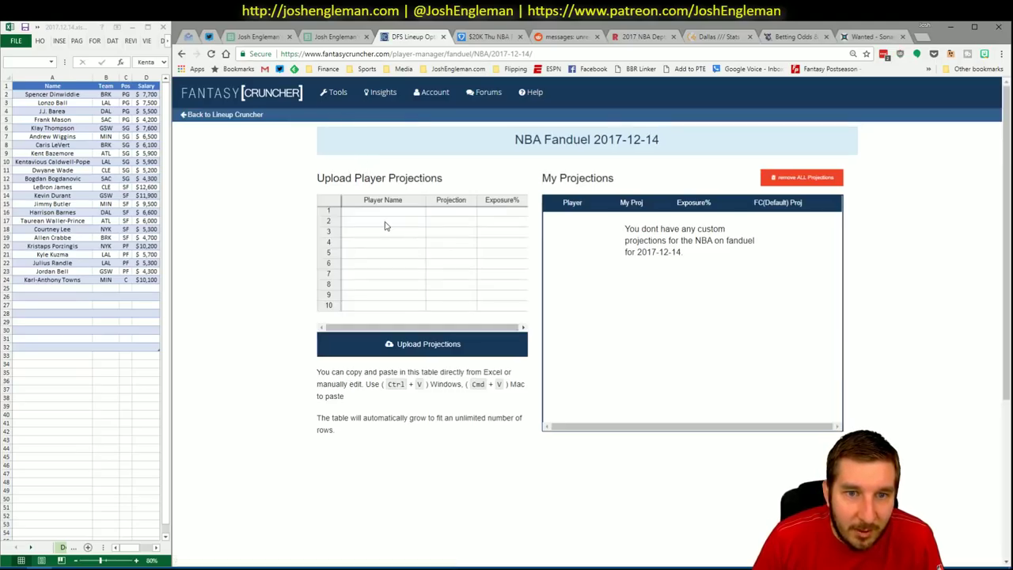
click(388, 210)
key(ctrl+v)
click(423, 343)
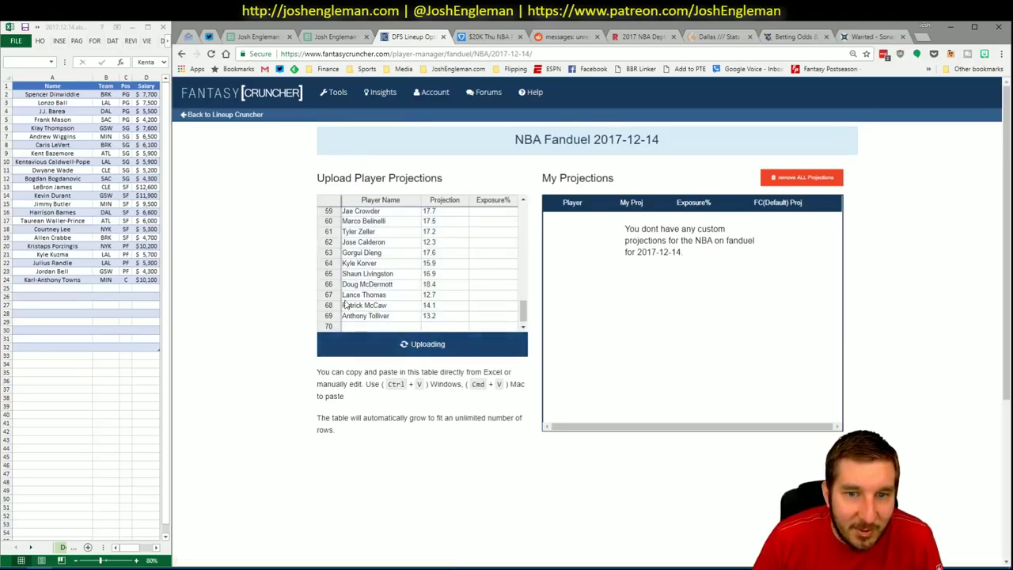
Return to the lineup cruncher and set the Randomness Setting in the advanced options to 5%.
click(184, 116)
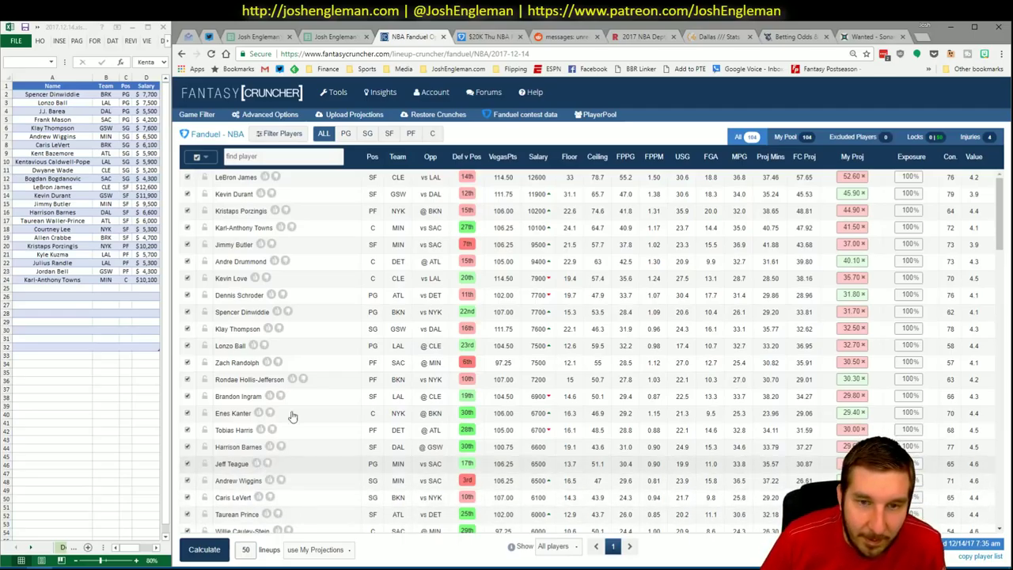
click(281, 119)
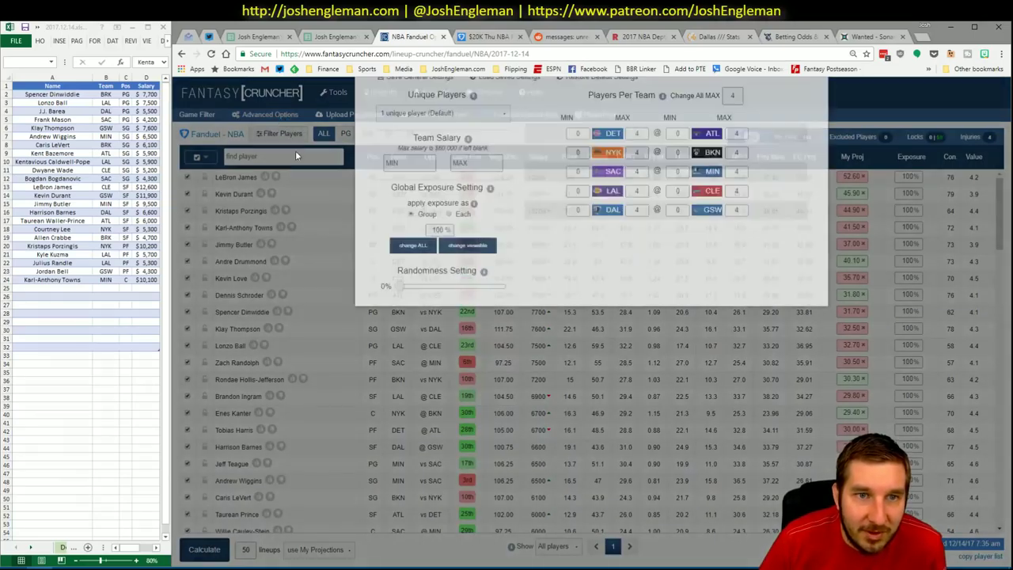
drag(404, 383, 407, 382)
click(815, 137)
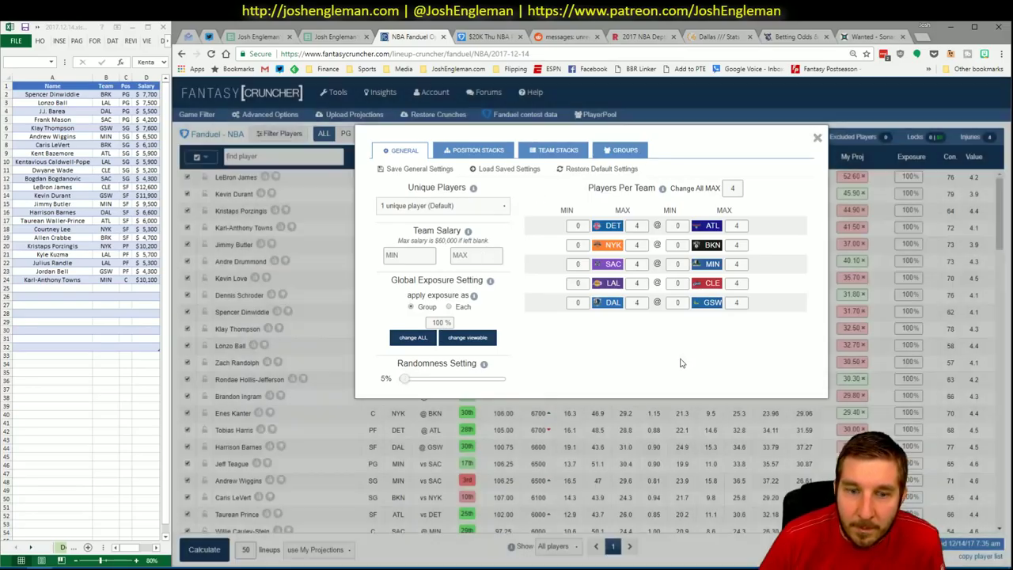
Calculate 50 FanDuel lineups using My Projections.
click(204, 549)
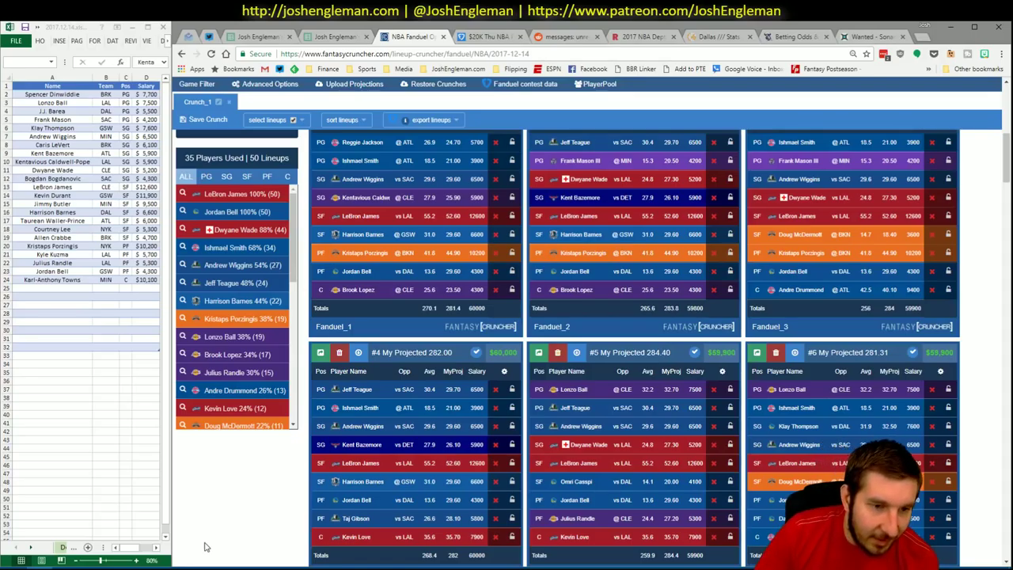
Switch to Excel and regroup the Daily sheet's player pivot table by placing the Position row field above Name.
click(67, 526)
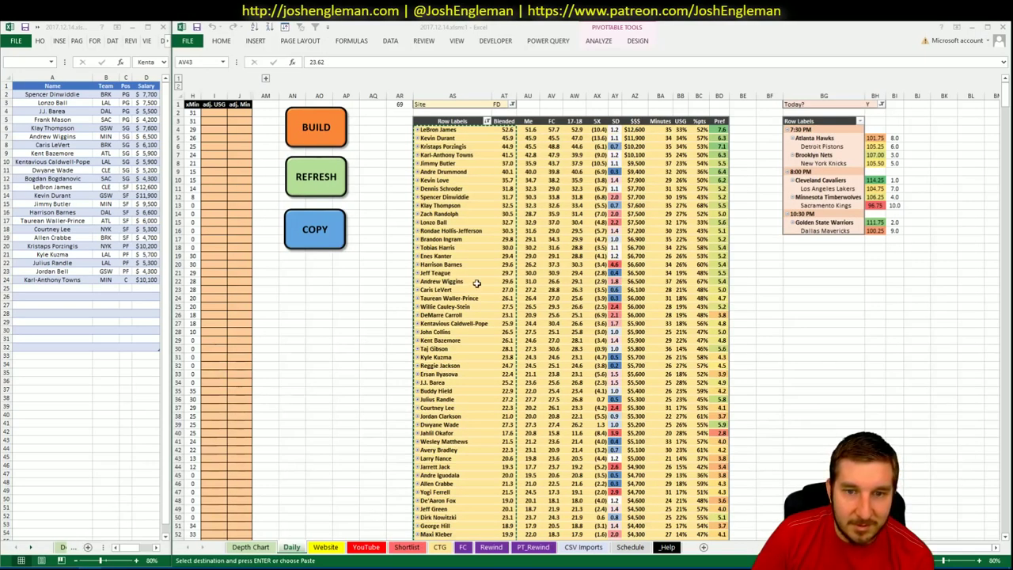
right_click(477, 282)
click(518, 462)
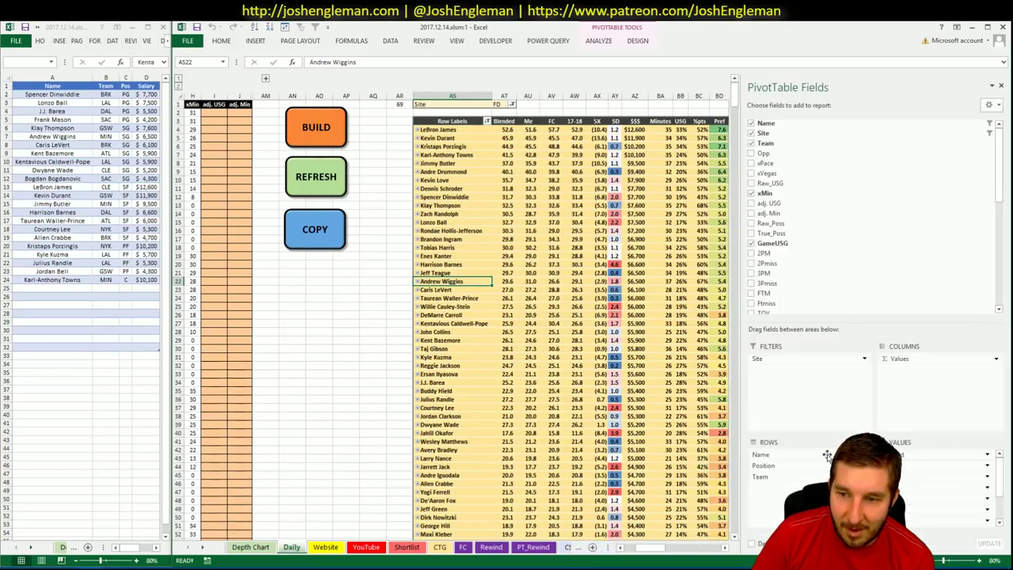
drag(764, 465, 761, 451)
click(399, 374)
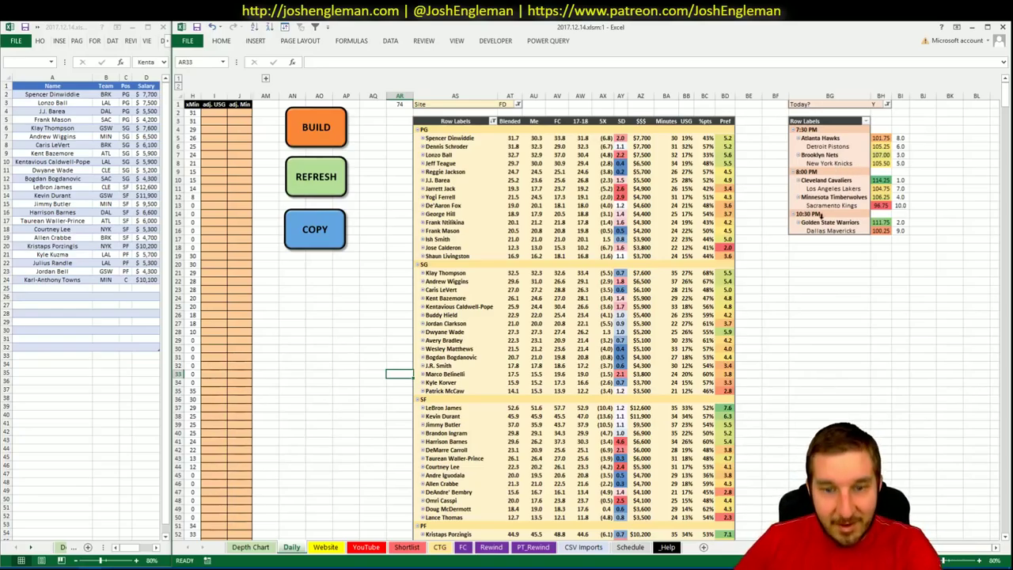
Review the projections of all position groups in the Daily sheet's player table and return to the FantasyCruncher lineups.
scroll(407, 391, down, 5)
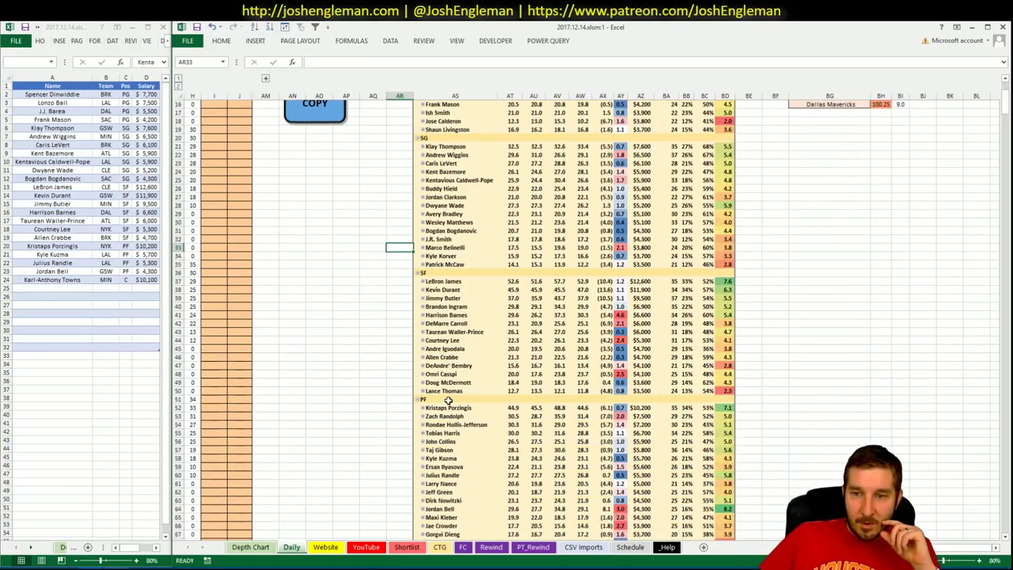
scroll(514, 328, up, 4)
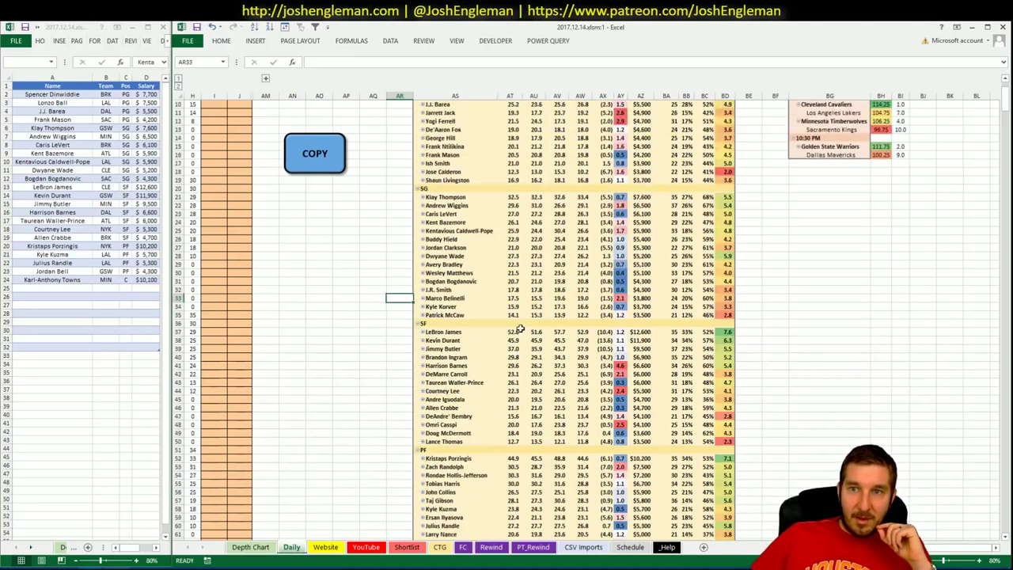
scroll(514, 328, down, 10)
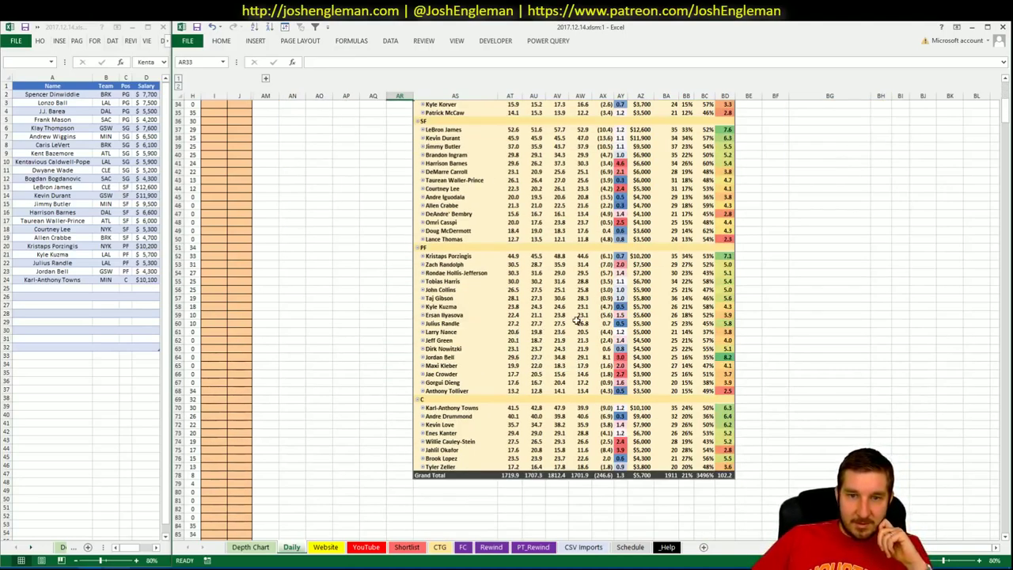
scroll(530, 324, up, 9)
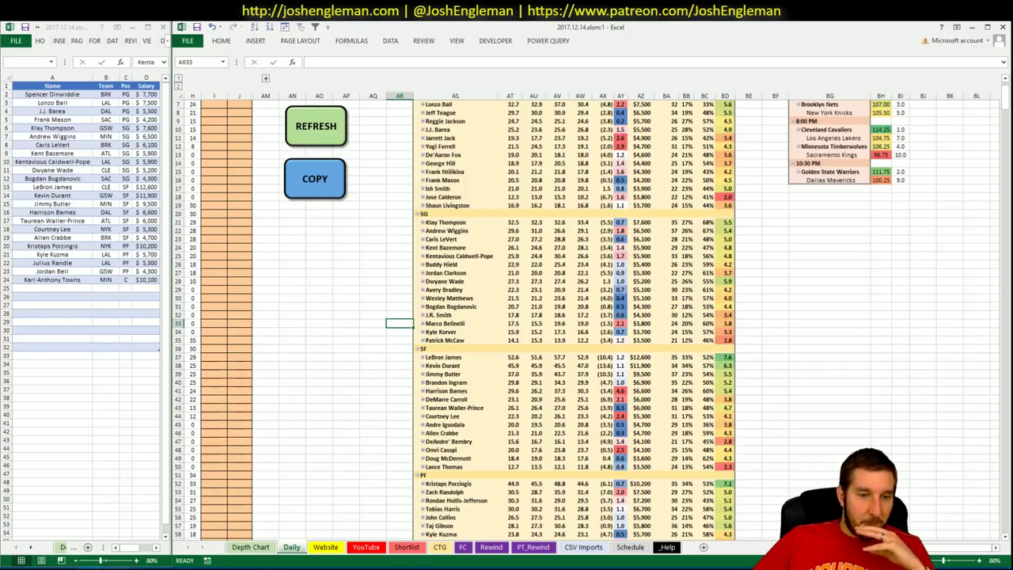
mouse_move(130, 568)
click(65, 568)
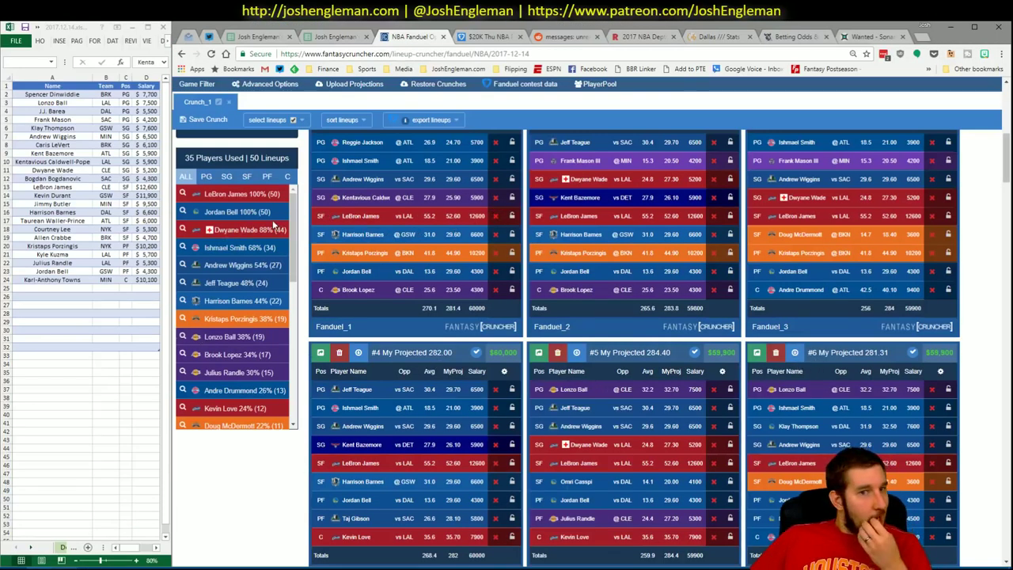
Lock Jordan Bell and Dwyane Wade from the generated lineups and calculate a second set of 50 lineups.
click(511, 271)
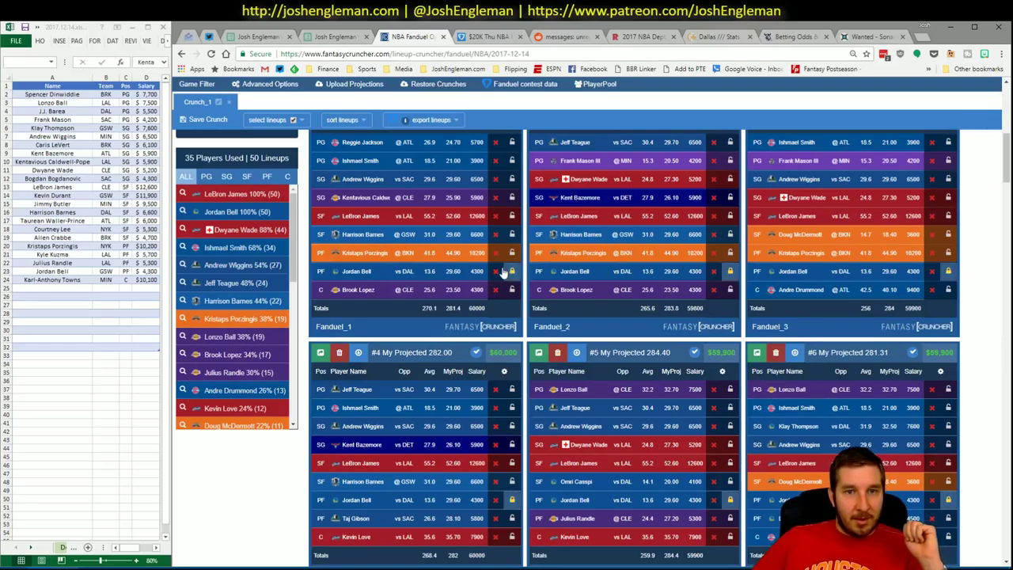
click(728, 179)
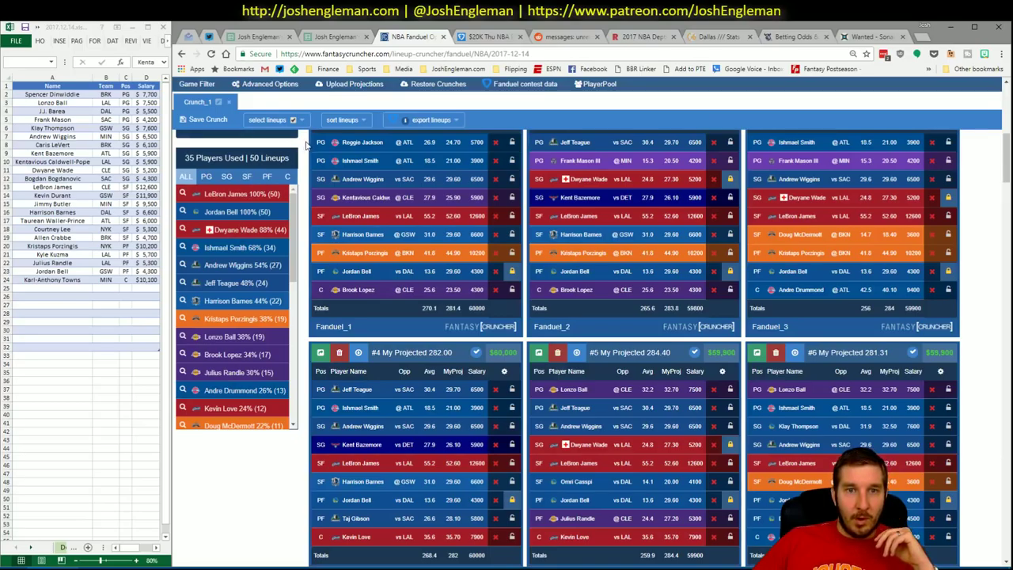
scroll(245, 229, up, 3)
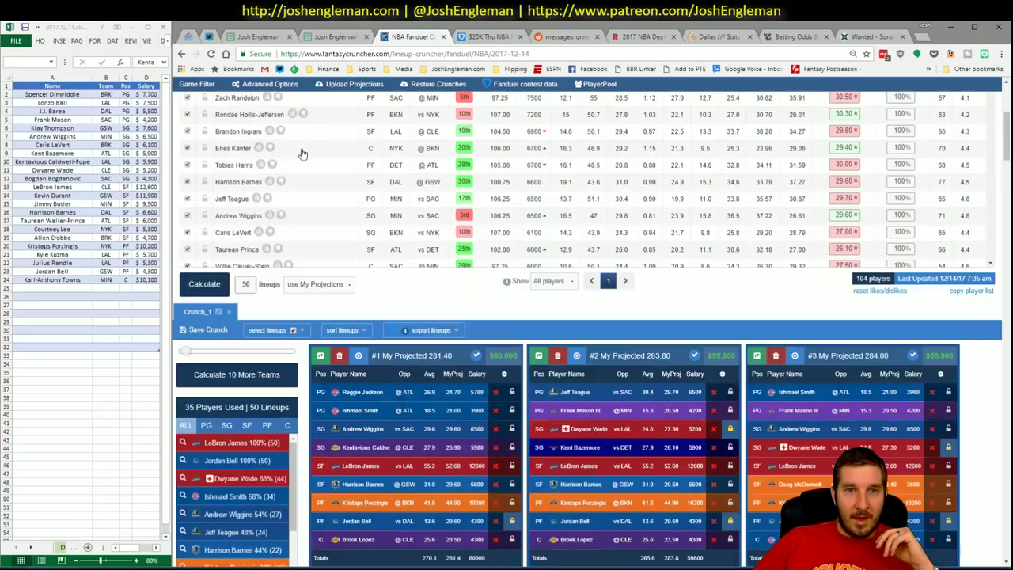
click(206, 288)
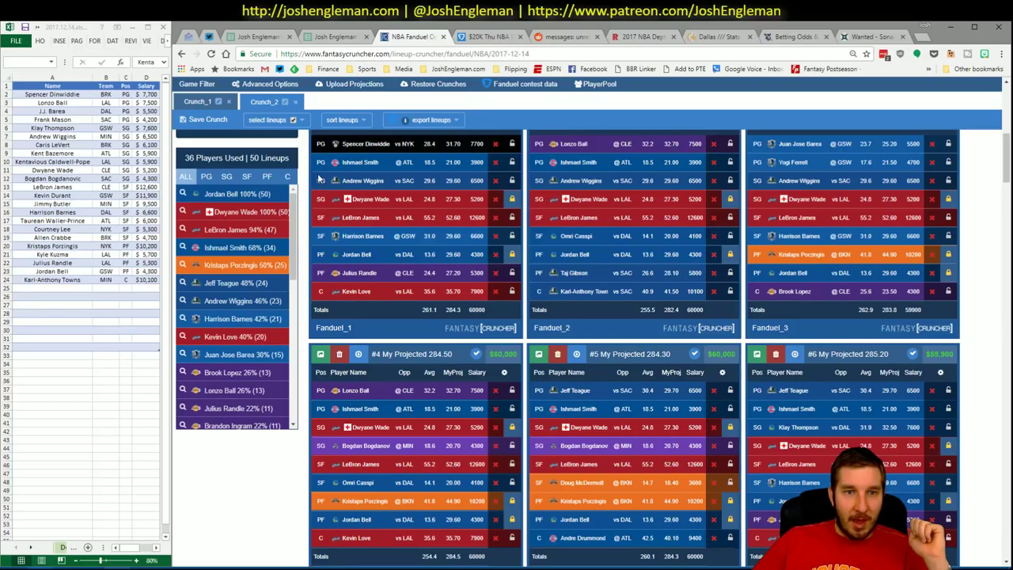
Check the center exposures of the second crunch against the centers' projections in the Daily sheet, returning to FantasyCruncher.
click(289, 179)
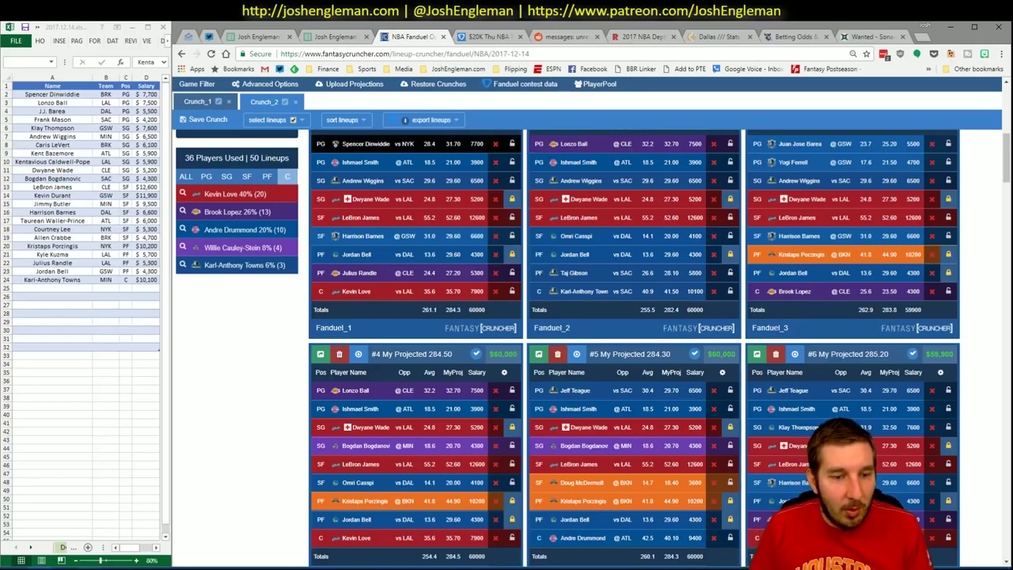
mouse_move(64, 566)
click(66, 546)
scroll(512, 457, down, 11)
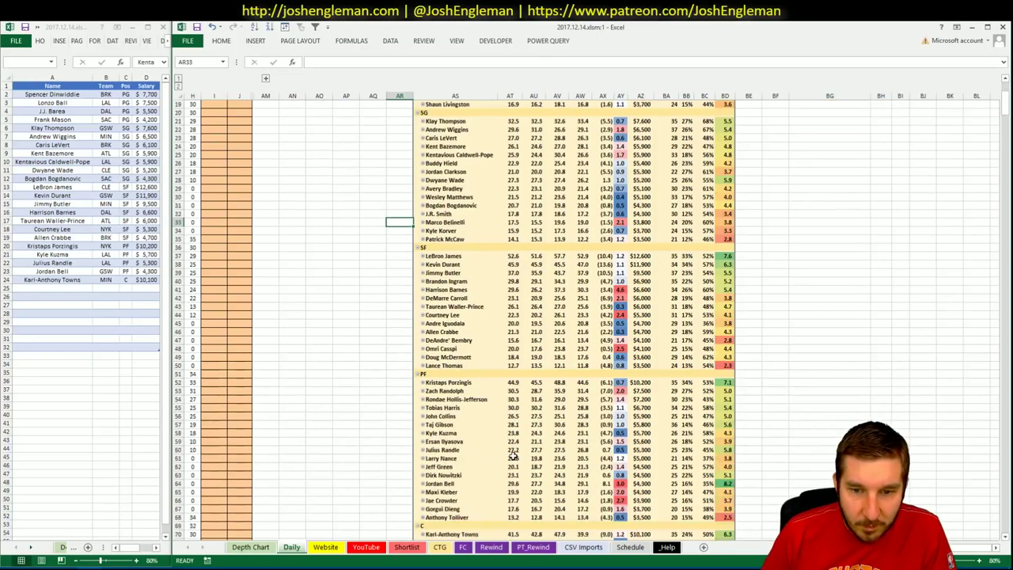
drag(452, 357, 729, 373)
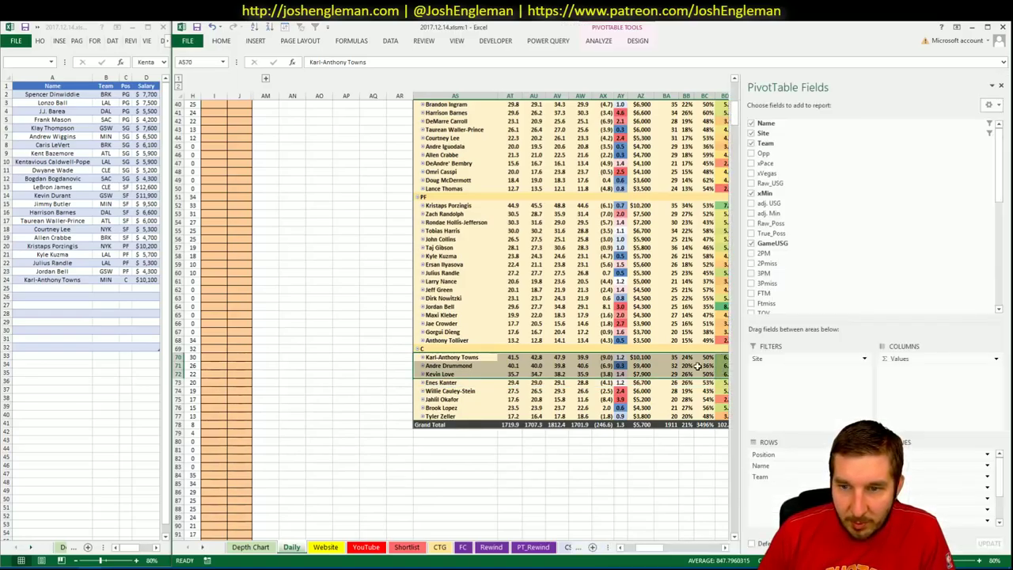
click(440, 441)
click(971, 27)
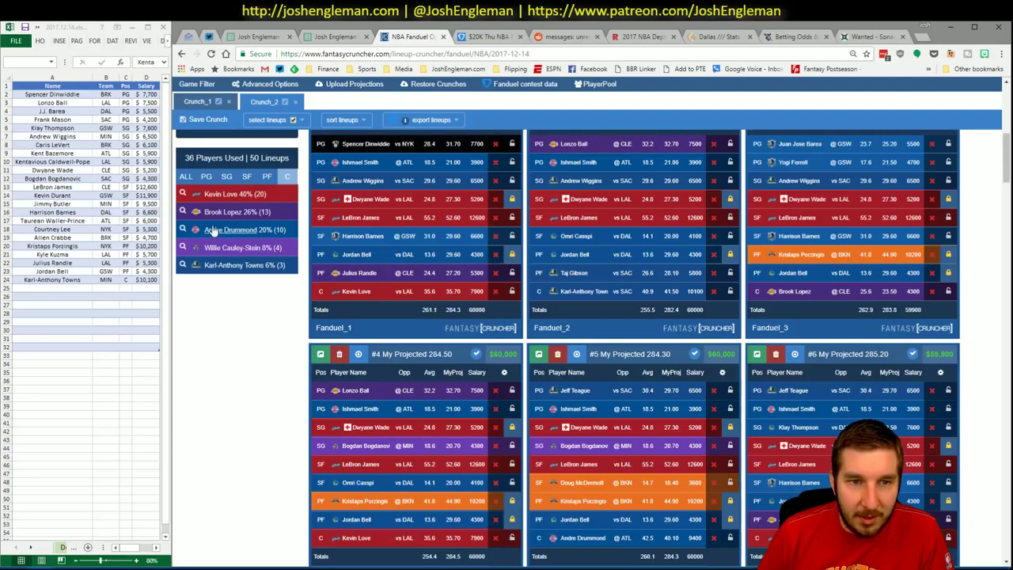
Calculate a third set of 50 lineups with Kristaps Porzingis also locked, and inspect its center and point guard exposures.
scroll(265, 433, up, 5)
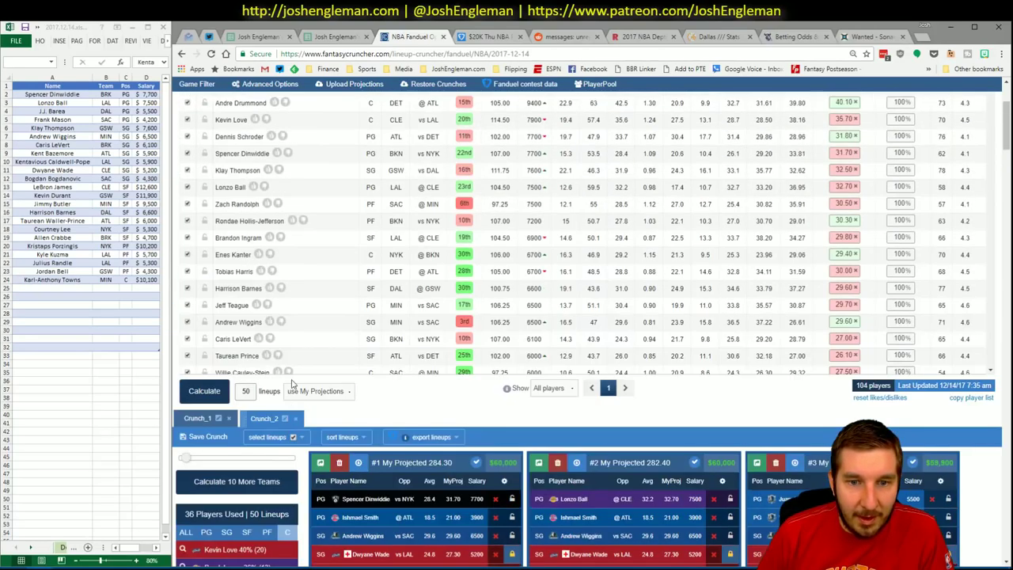
click(203, 389)
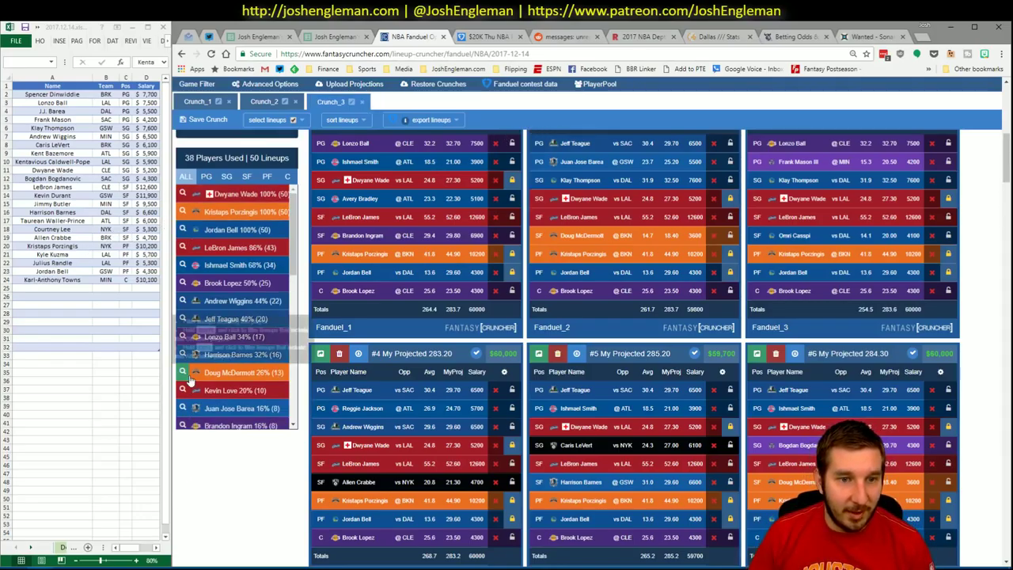
click(285, 175)
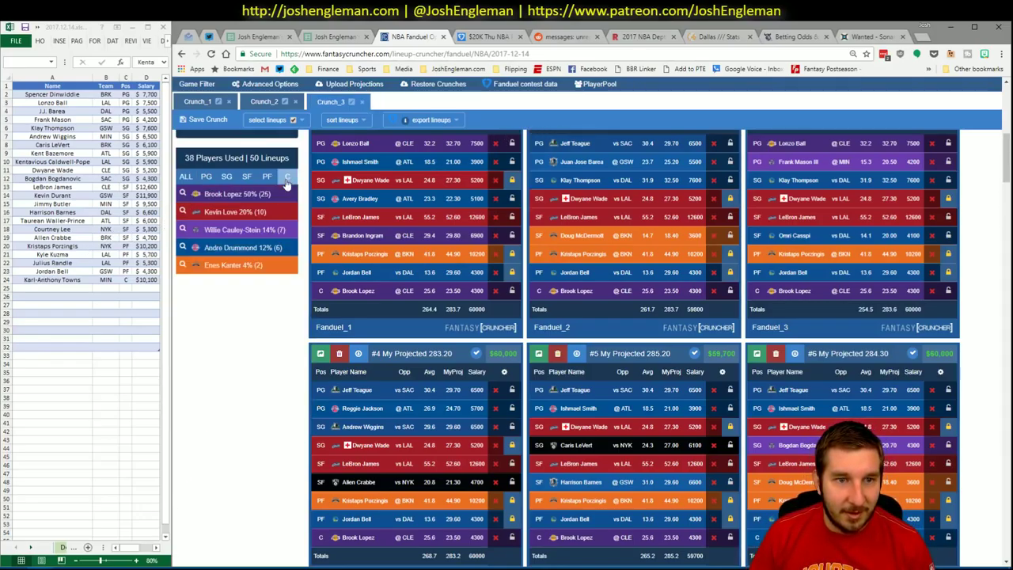
click(207, 176)
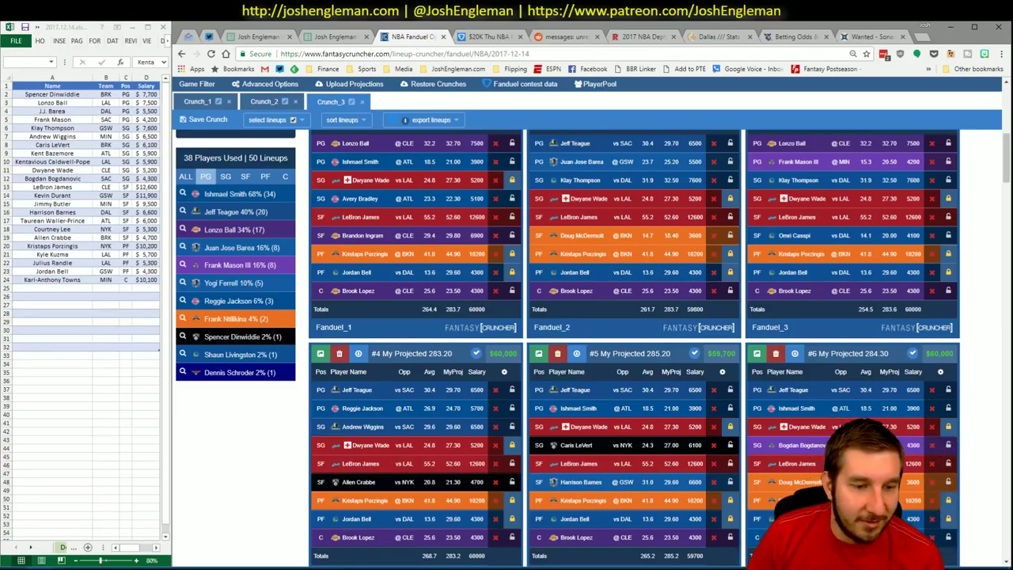
click(91, 547)
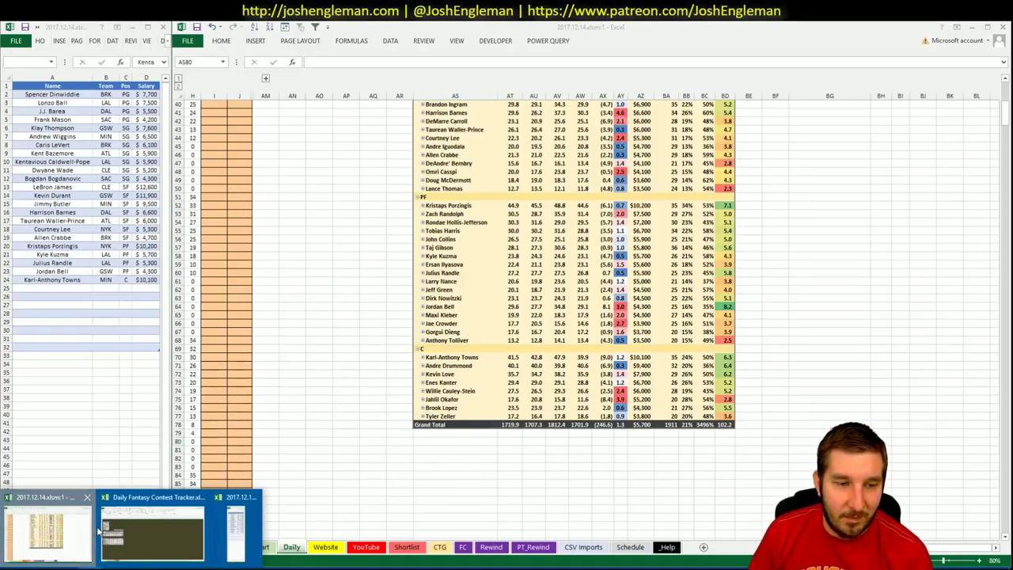
click(99, 564)
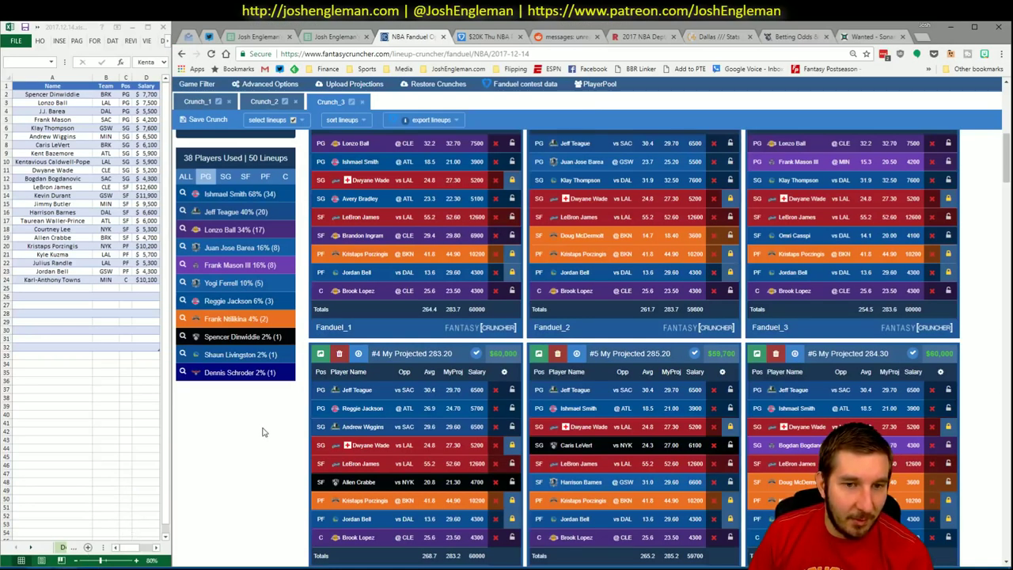
Filter the player pool to centers, lock Karl-Anthony Towns, and restore the list of all positions.
scroll(301, 175, up, 15)
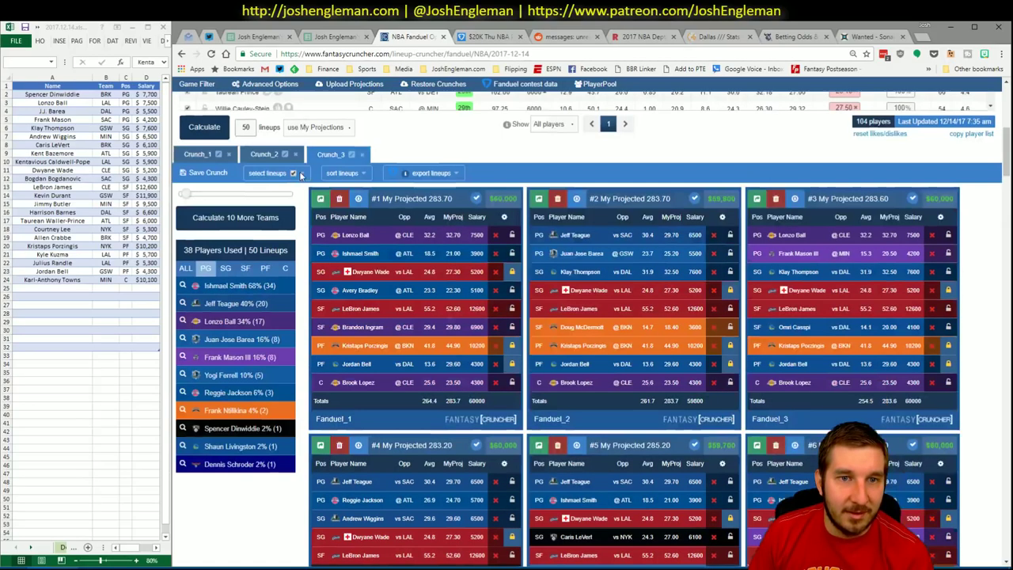
click(433, 135)
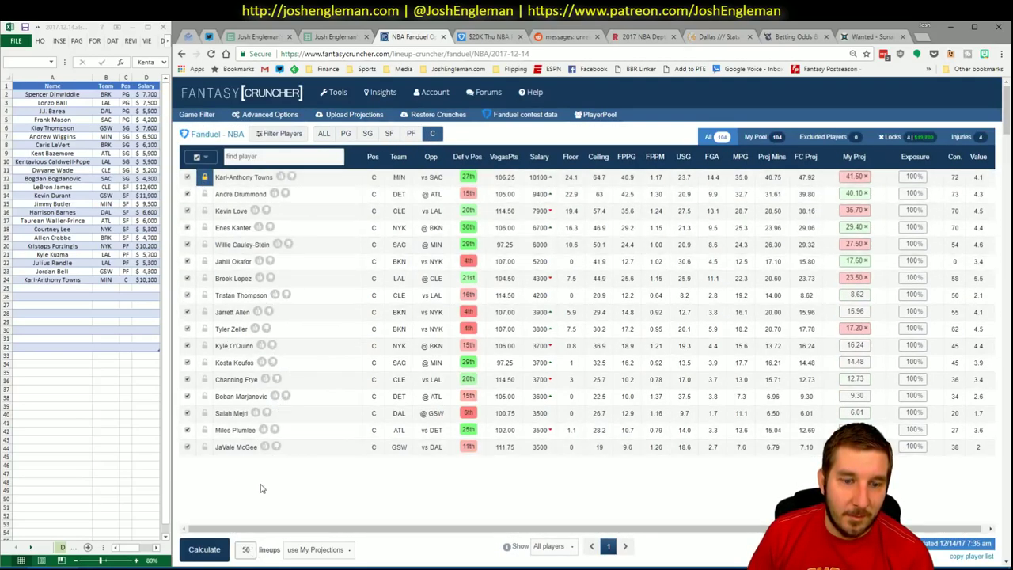
click(323, 135)
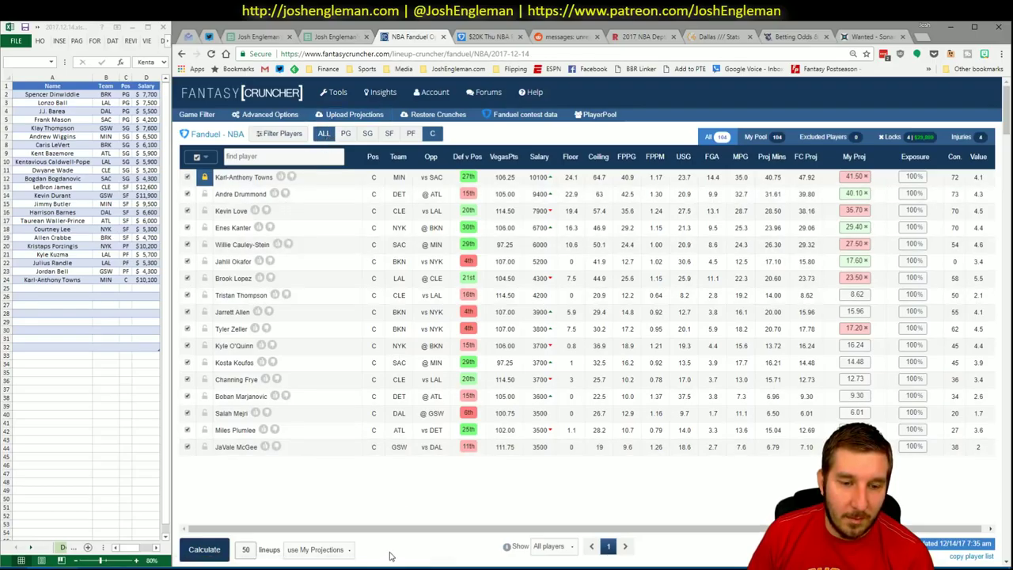
Open the first crunch and sort its lineups by My Projected in descending order.
scroll(389, 556, down, 10)
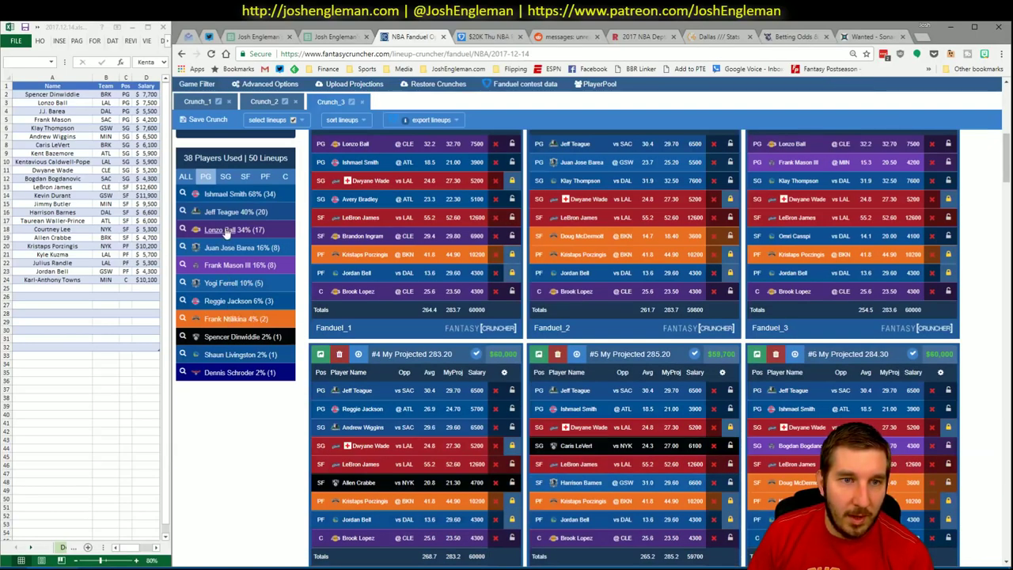
scroll(227, 231, up, 2)
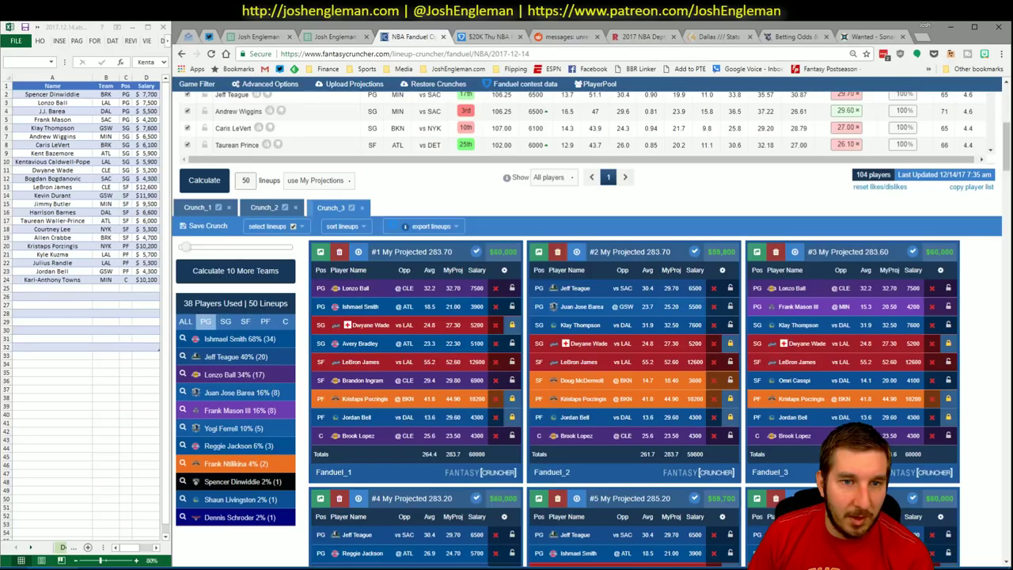
click(191, 211)
click(348, 228)
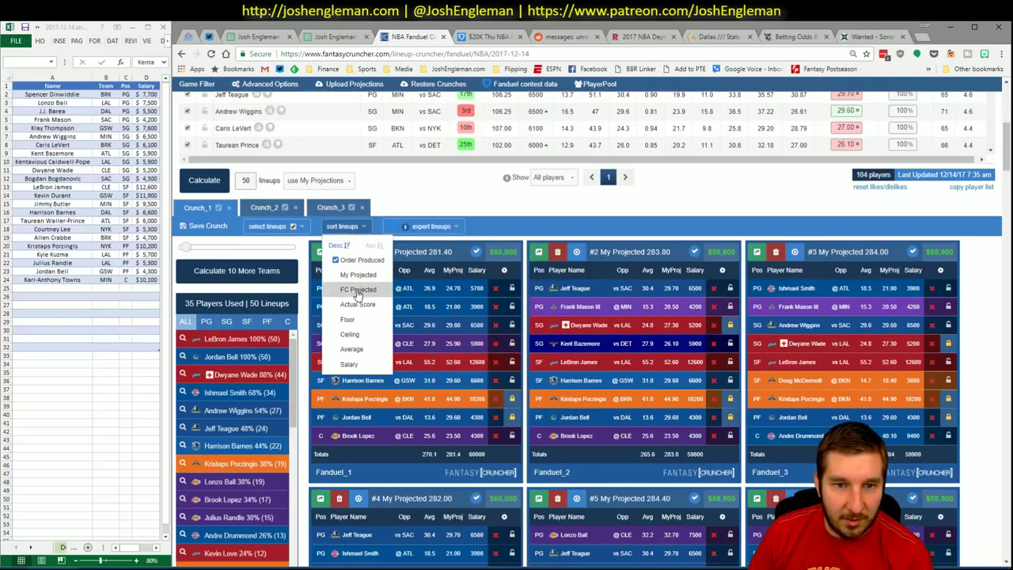
click(359, 275)
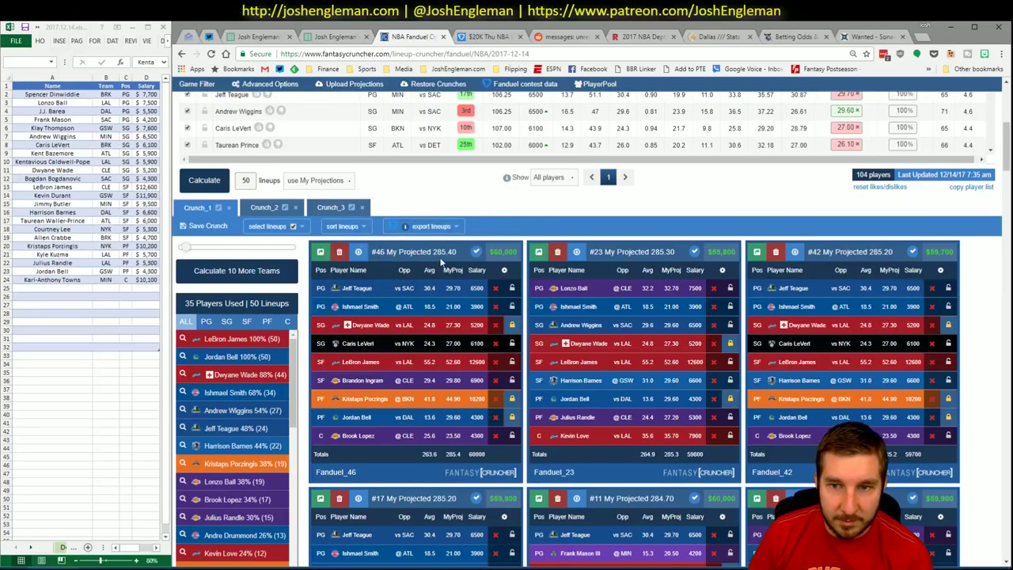
Calculate a fourth set of 50 lineups with Karl-Anthony Towns locked and sort them by My Projected.
click(206, 179)
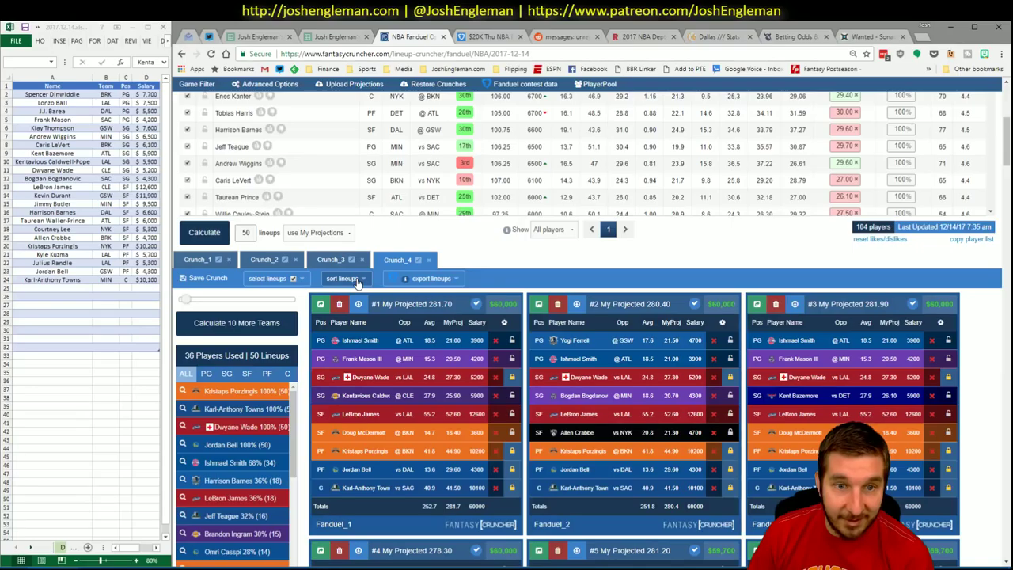
click(359, 281)
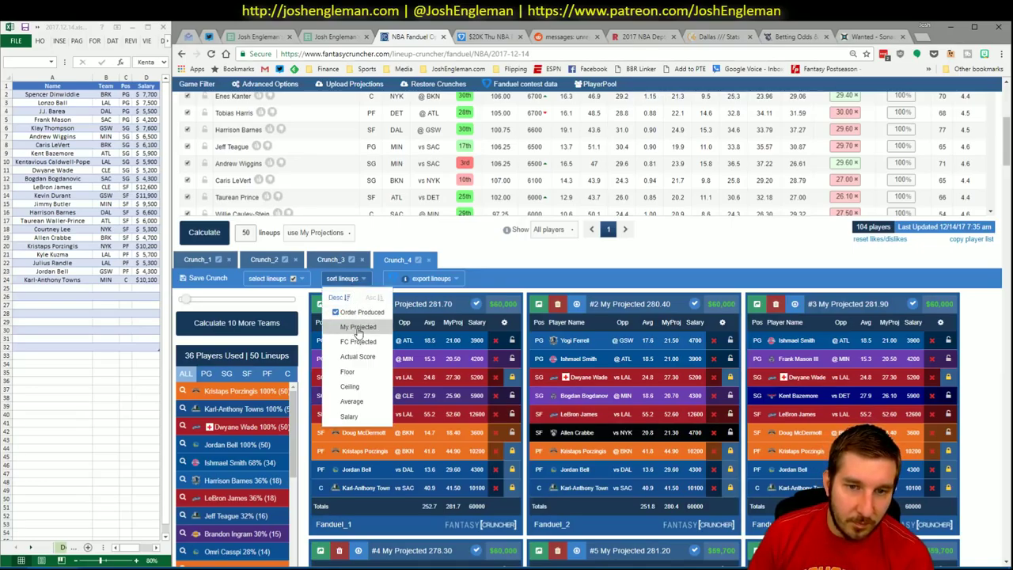
click(357, 327)
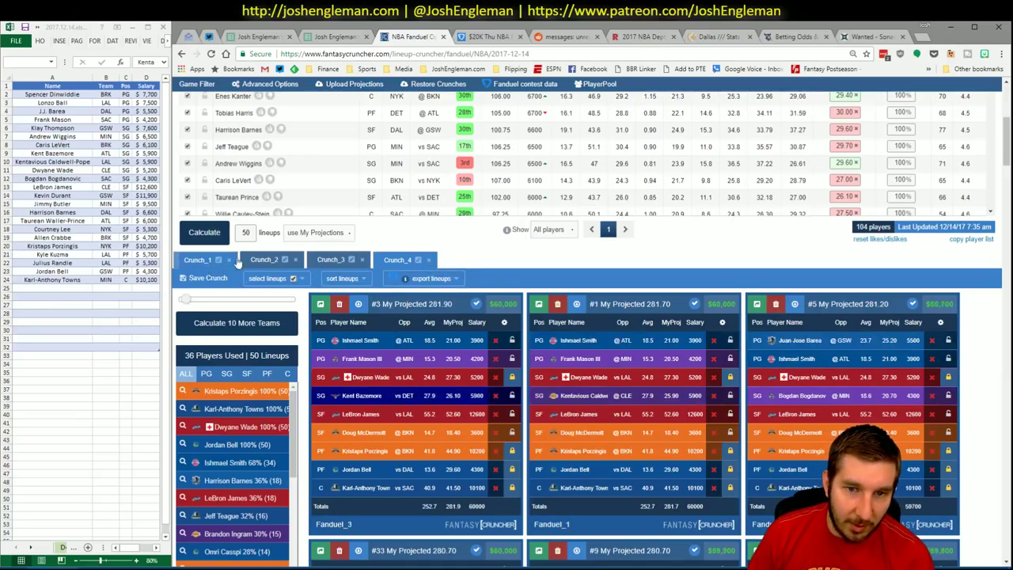
Compare the first crunch's lineups with the fourth crunch's and examine the small forward exposures in the fourth.
click(402, 261)
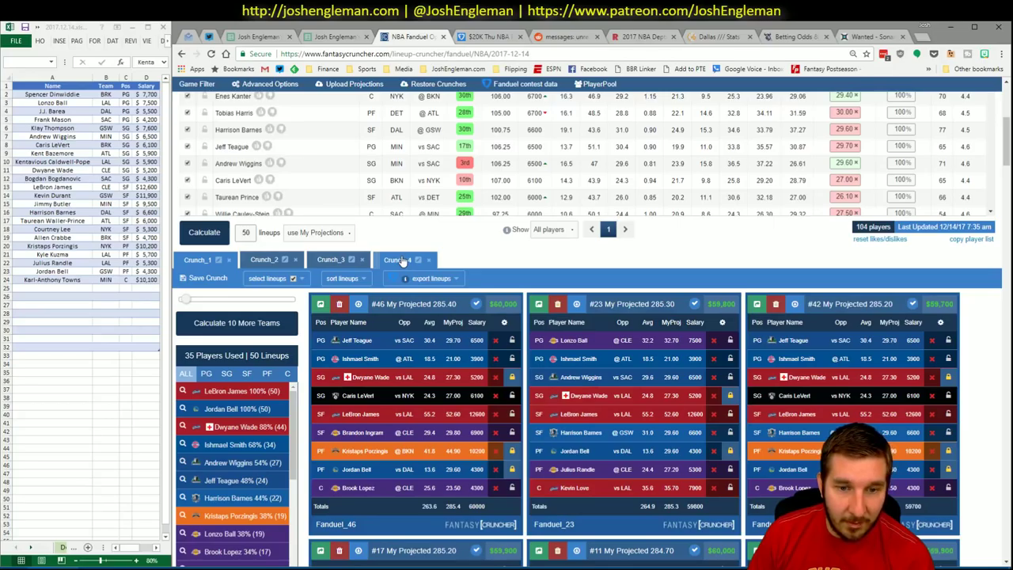
click(246, 373)
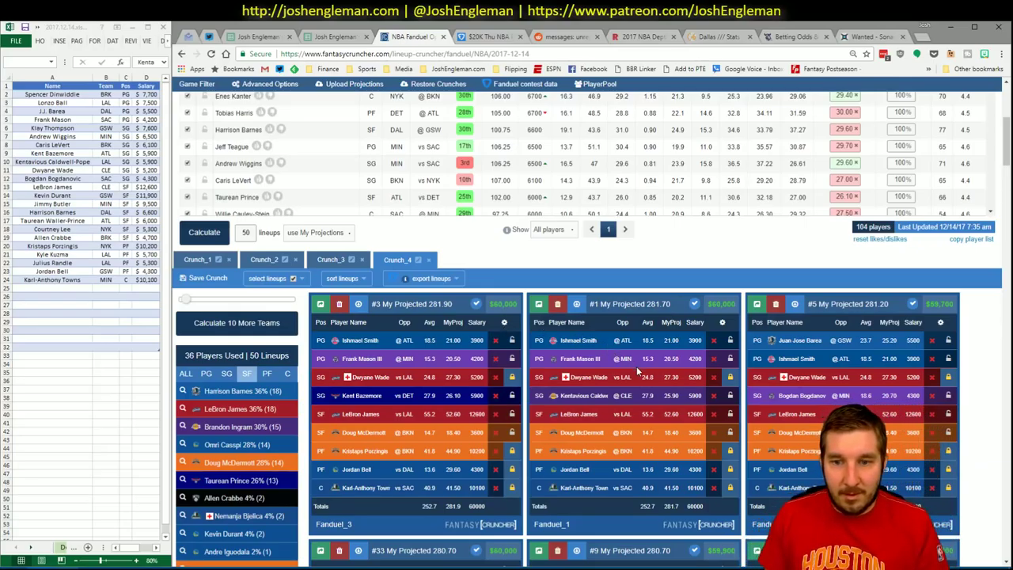
scroll(977, 405, down, 4)
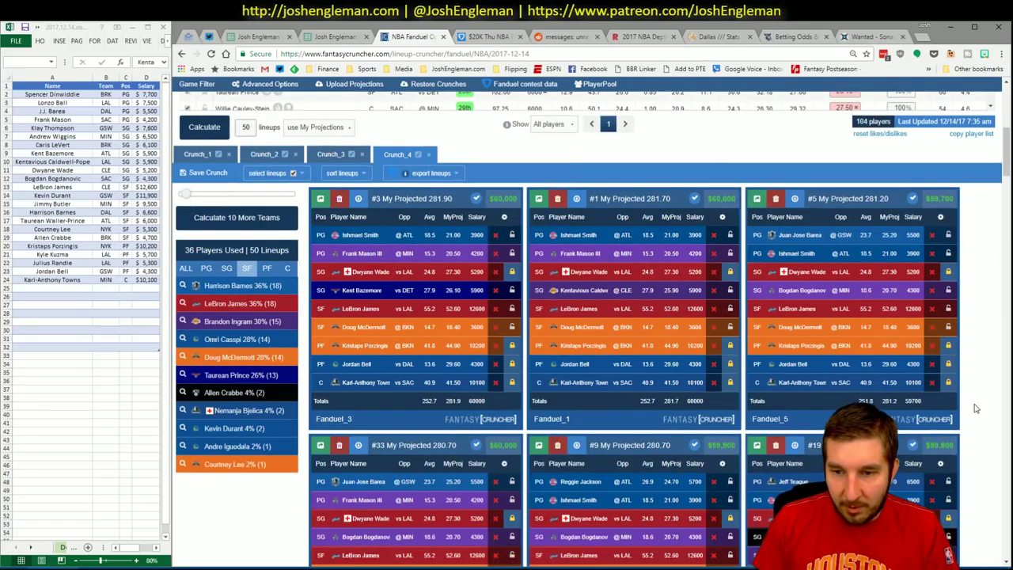
scroll(973, 407, up, 5)
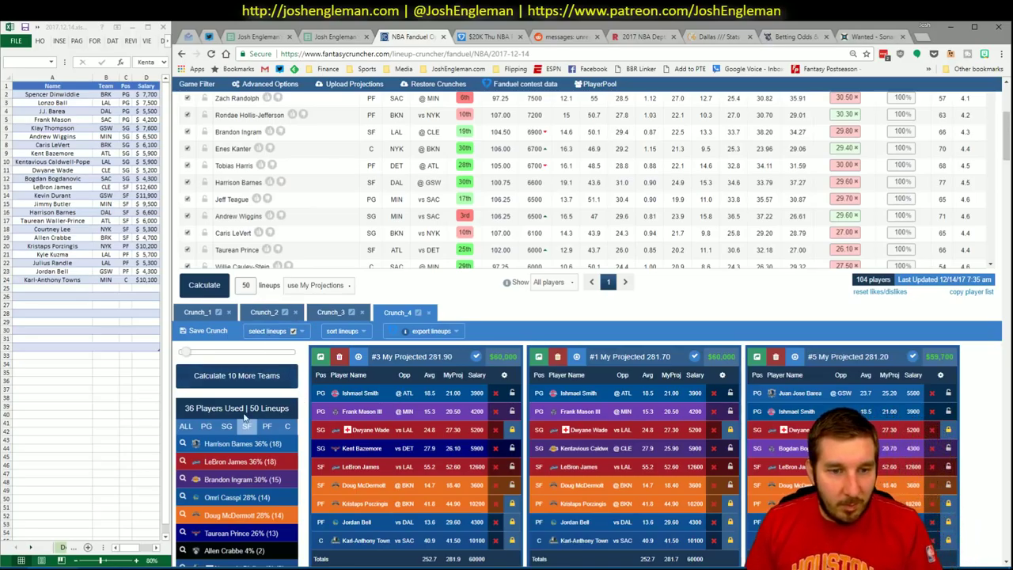
scroll(303, 457, down, 3)
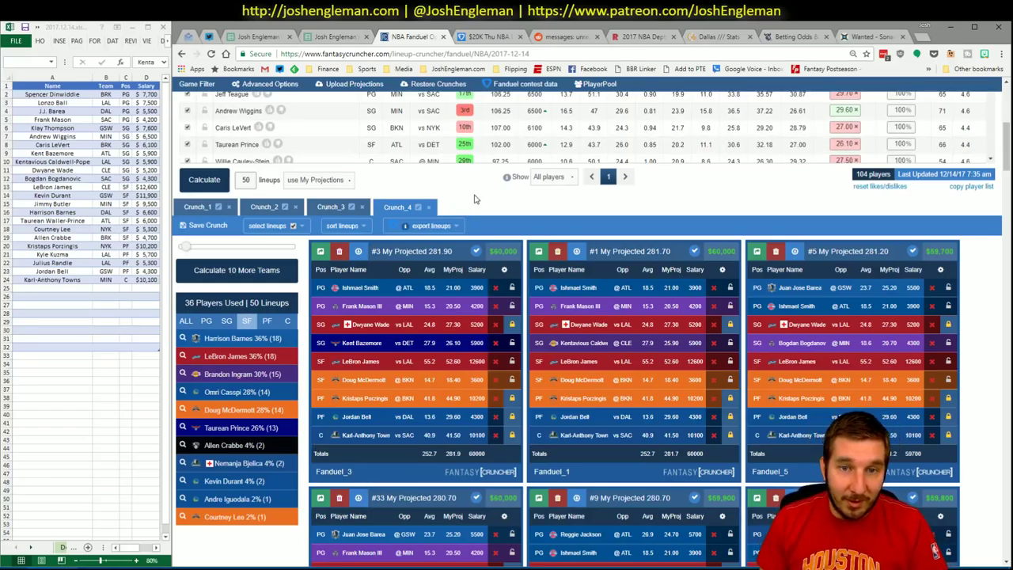
Calculate a fifth set of 50 lineups with Jimmy Butler also locked.
scroll(473, 201, up, 2)
scroll(473, 201, up, 3)
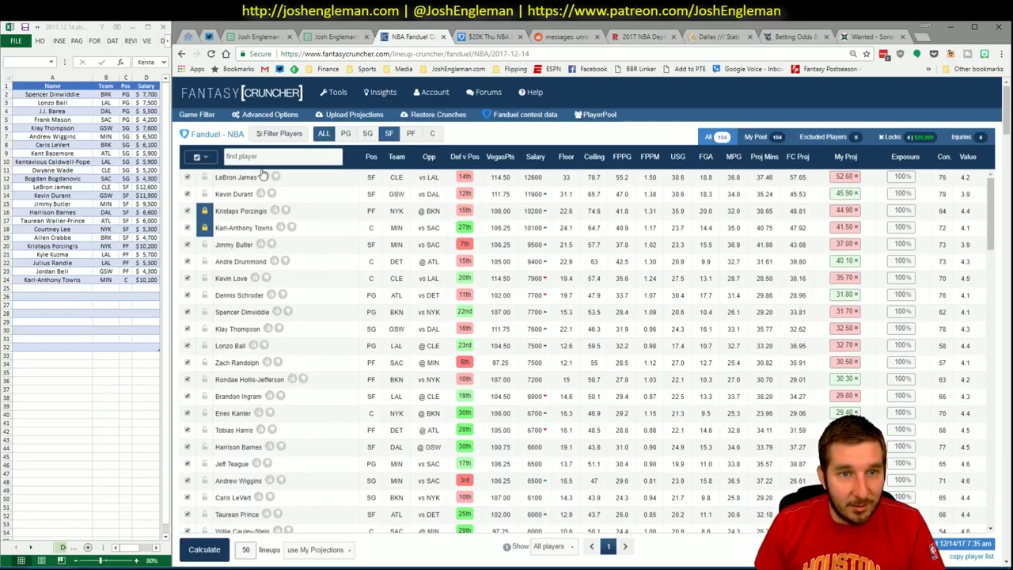
click(208, 549)
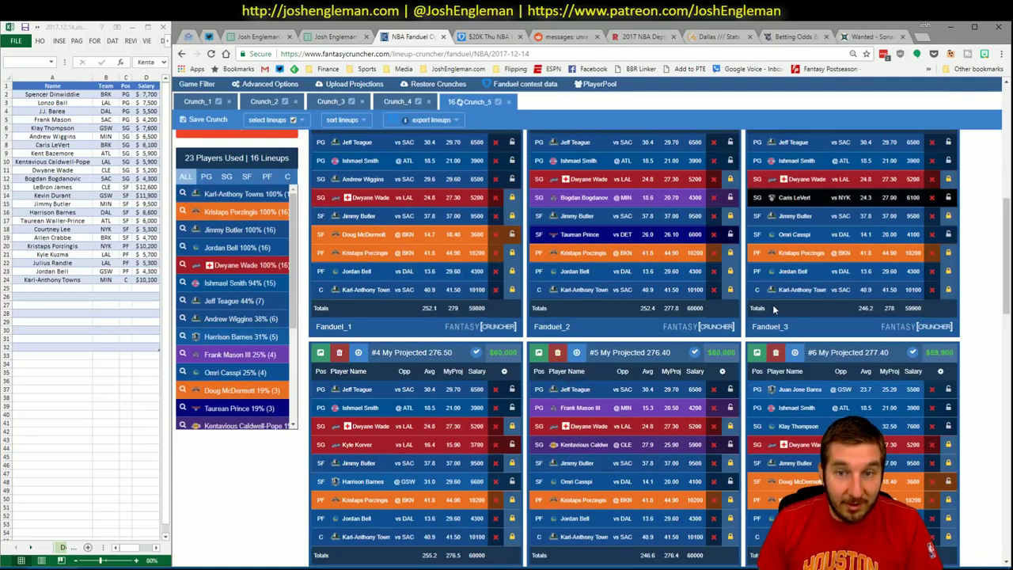